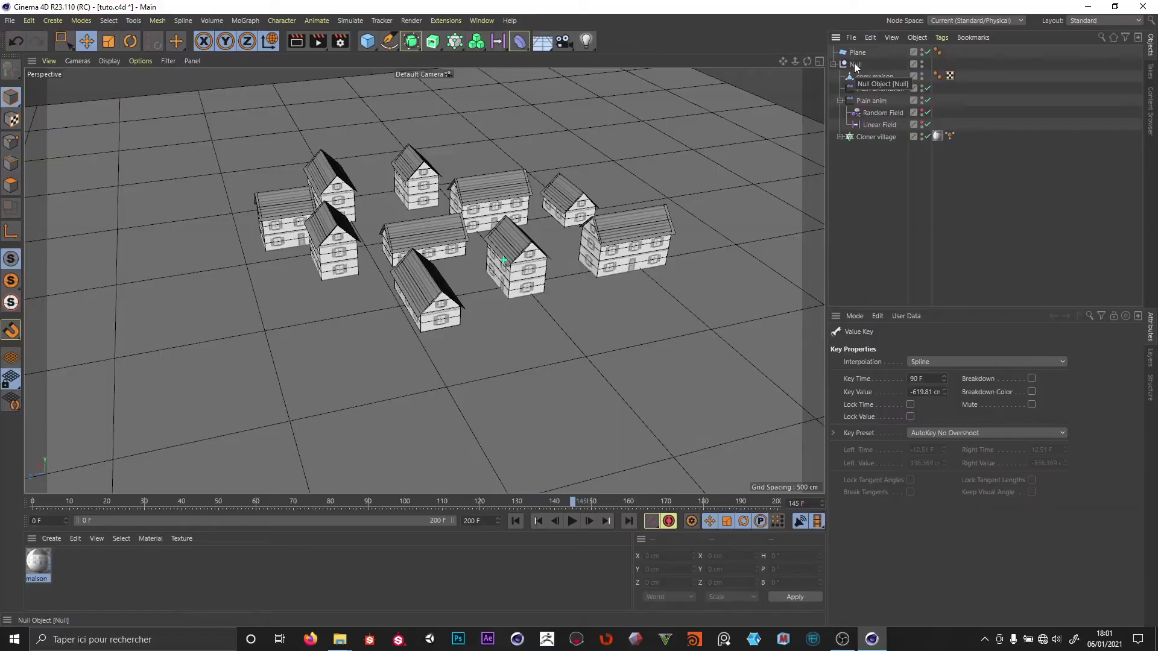
Step: Rename the new grouping null to 'village' and collapse its hierarchy in the Object Manager
double_click(858, 64)
text(village)
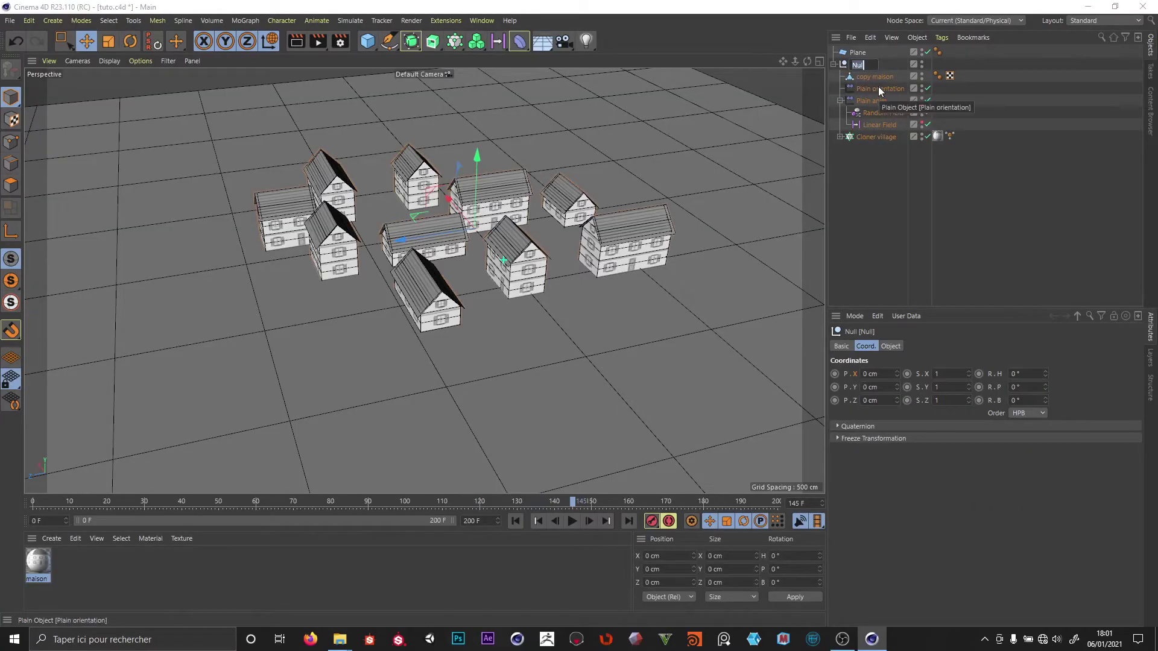
key(Return)
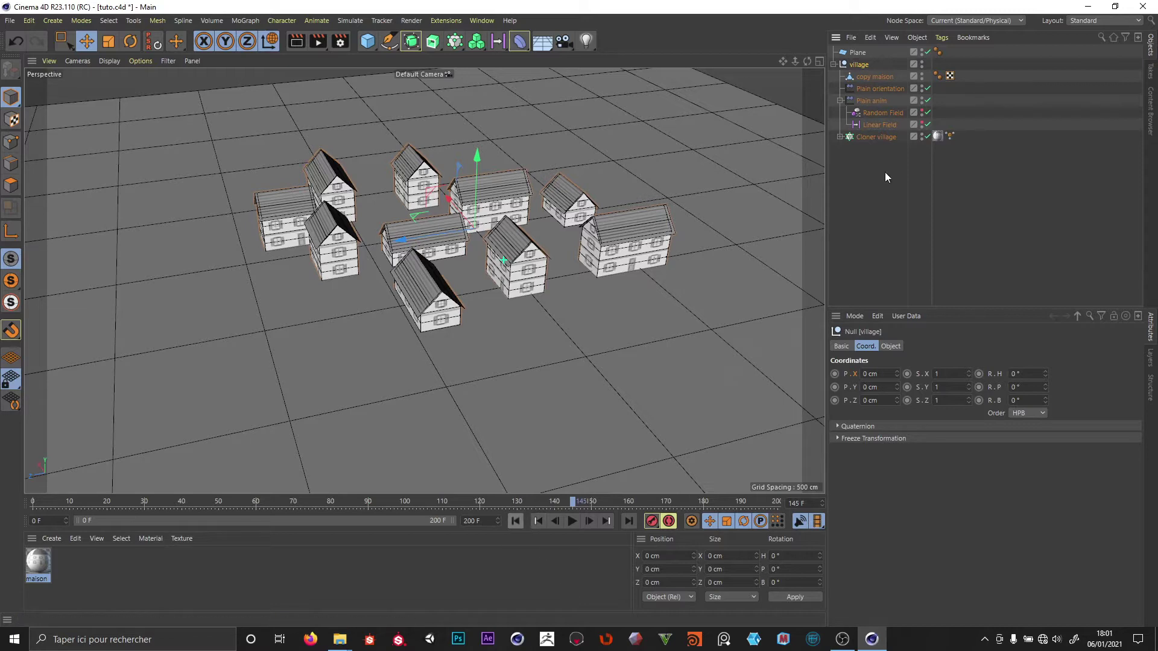
click(869, 181)
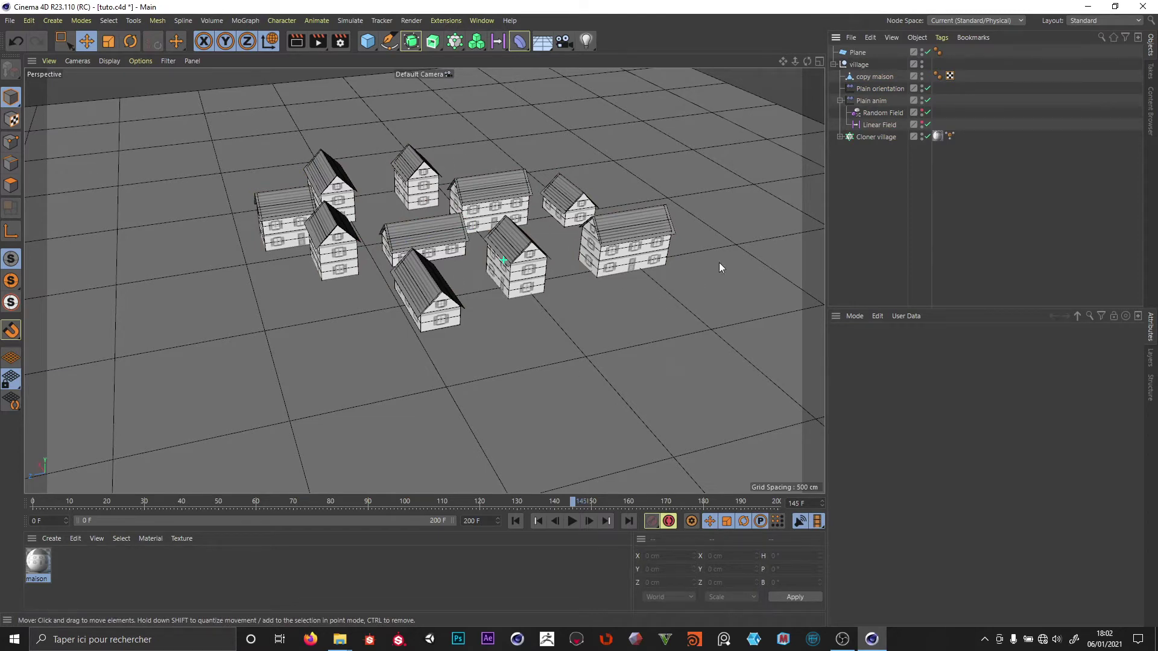
click(859, 64)
click(832, 64)
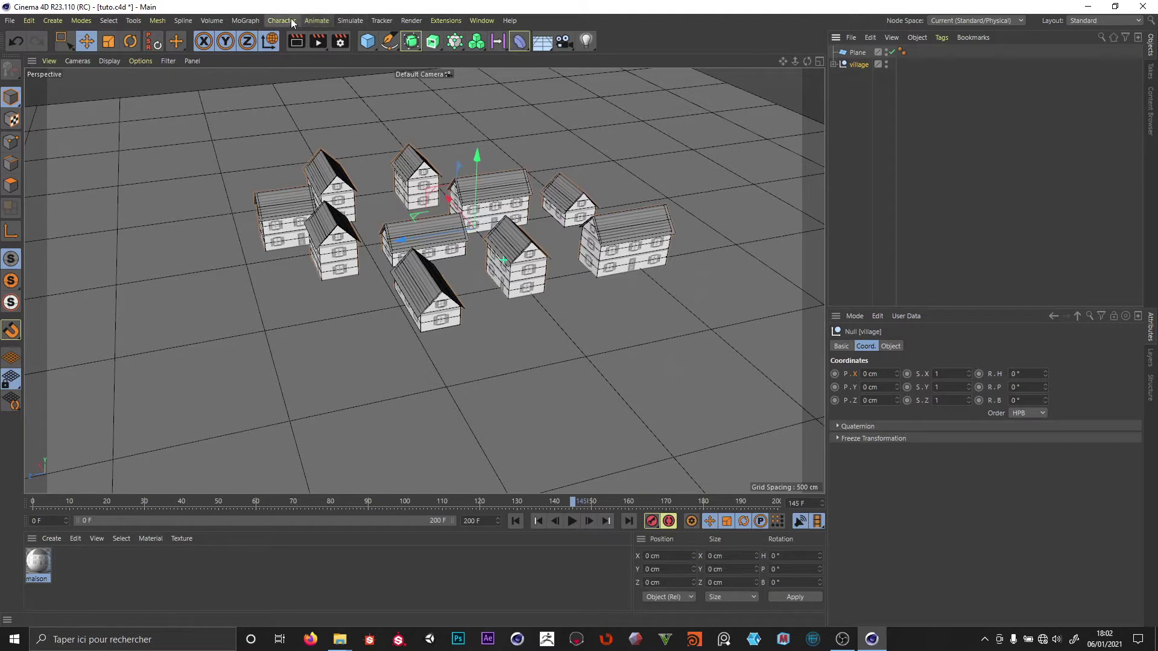
Step: Wrap the village null in a new Cloner set to Linear mode with Count 1
click(245, 21)
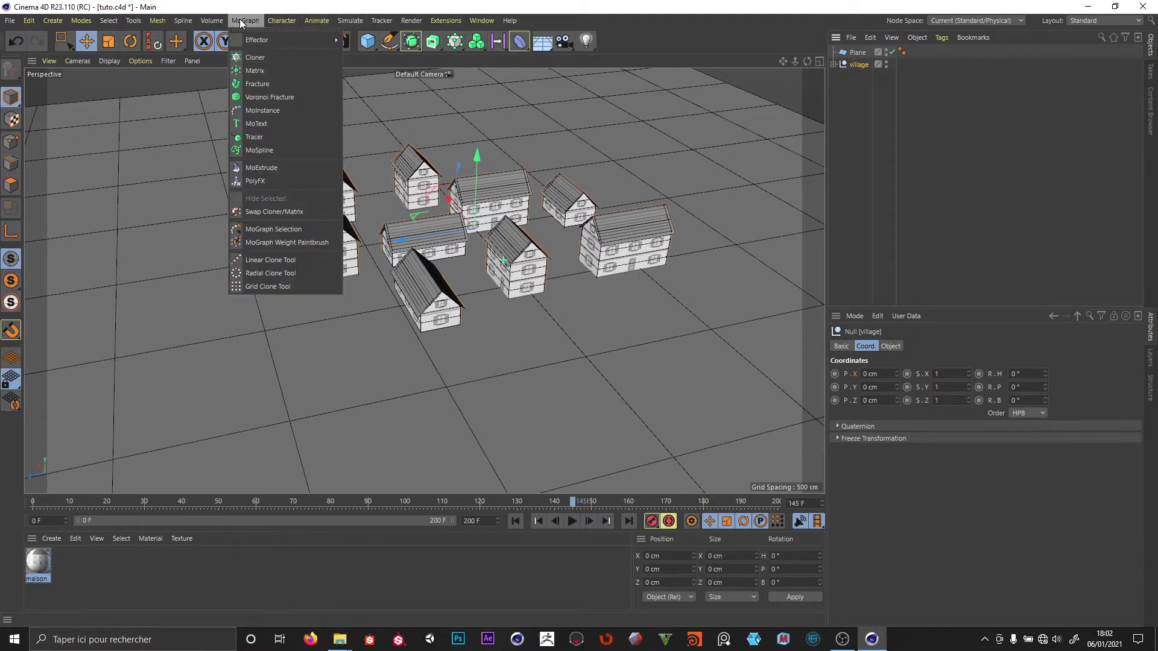
alt+click(239, 57)
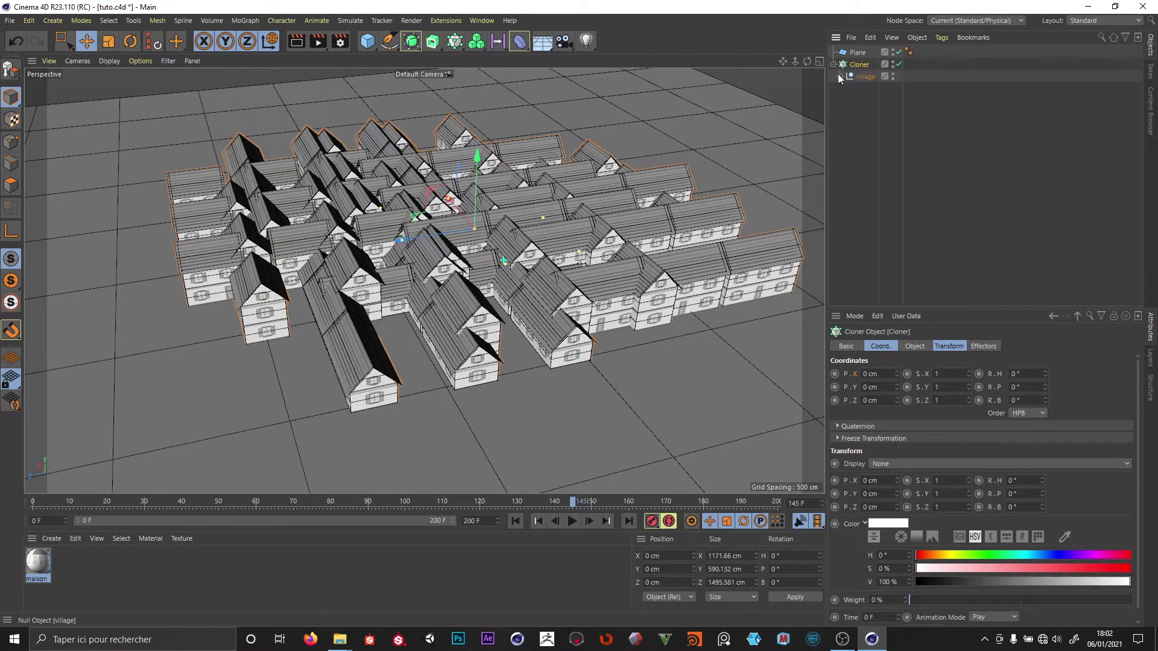
click(915, 347)
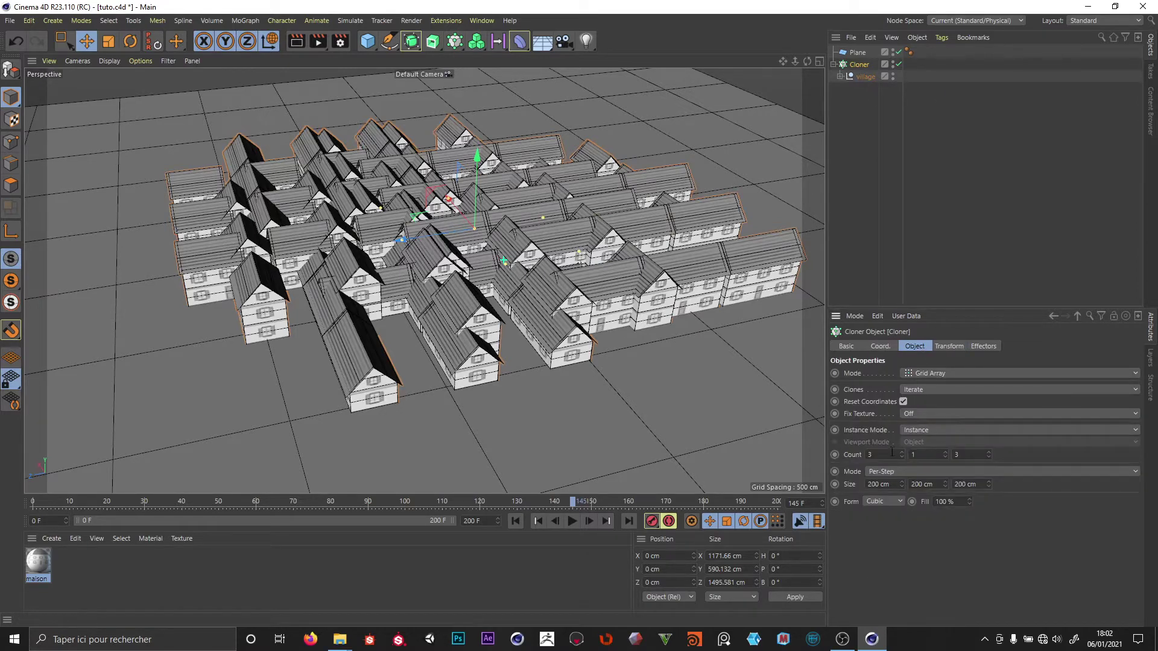
click(932, 374)
click(916, 400)
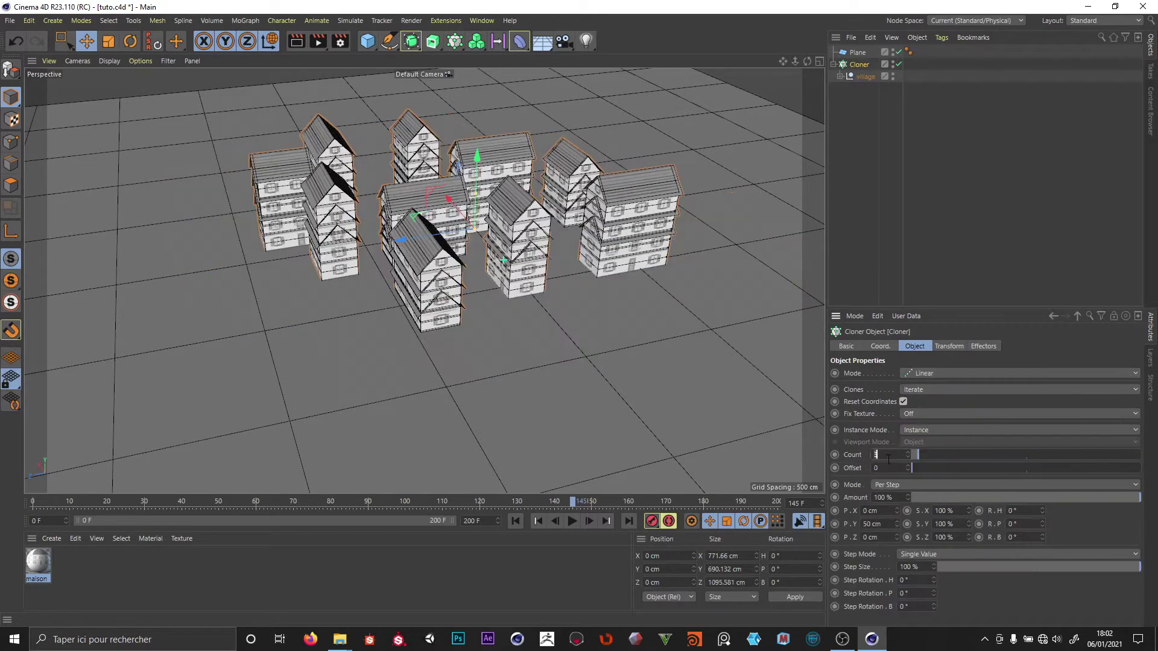
click(889, 457)
text(1)
key(Return)
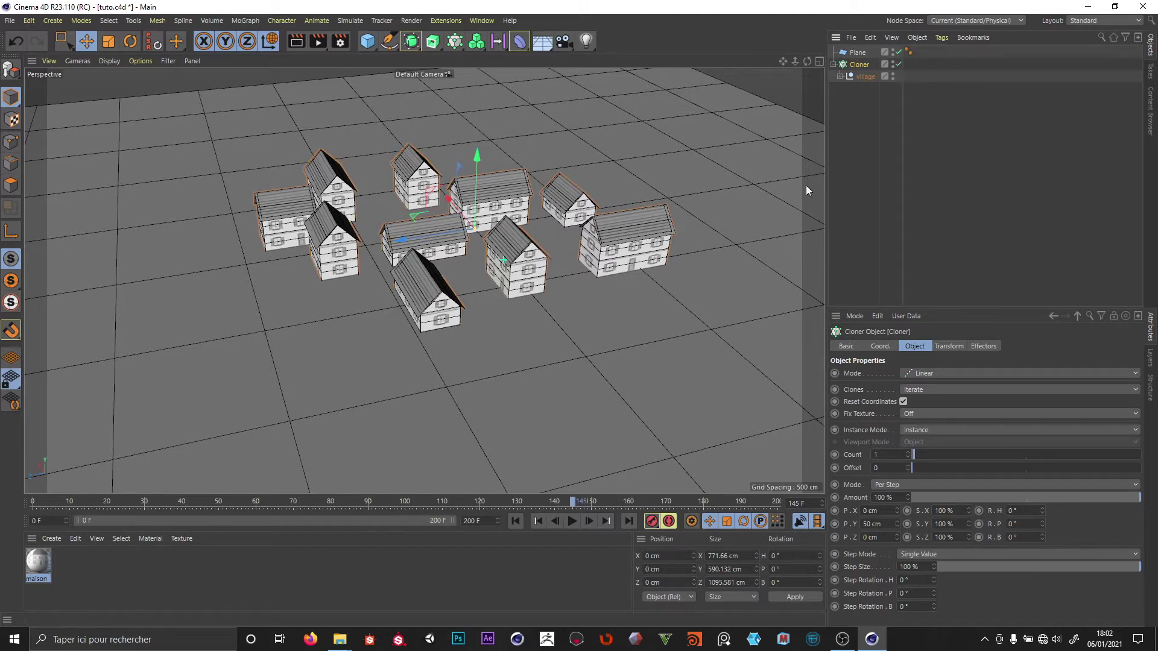
Step: Play the animation from frame 0, then set the Cloner's Animation Mode to Fixed
click(519, 521)
click(572, 521)
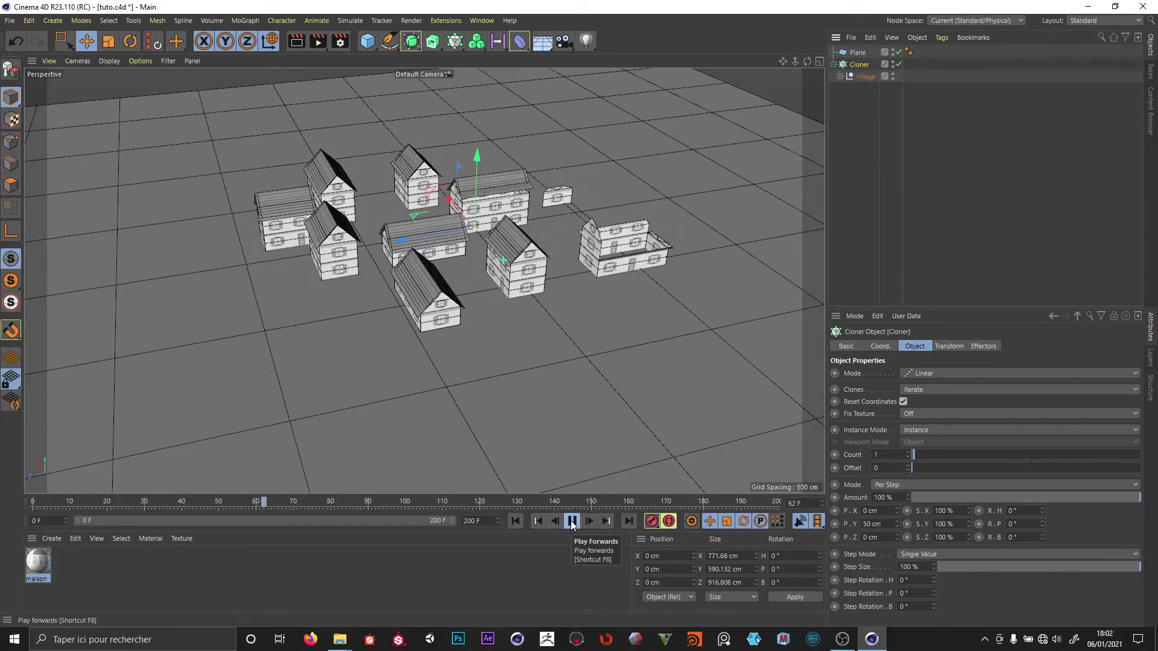
click(572, 521)
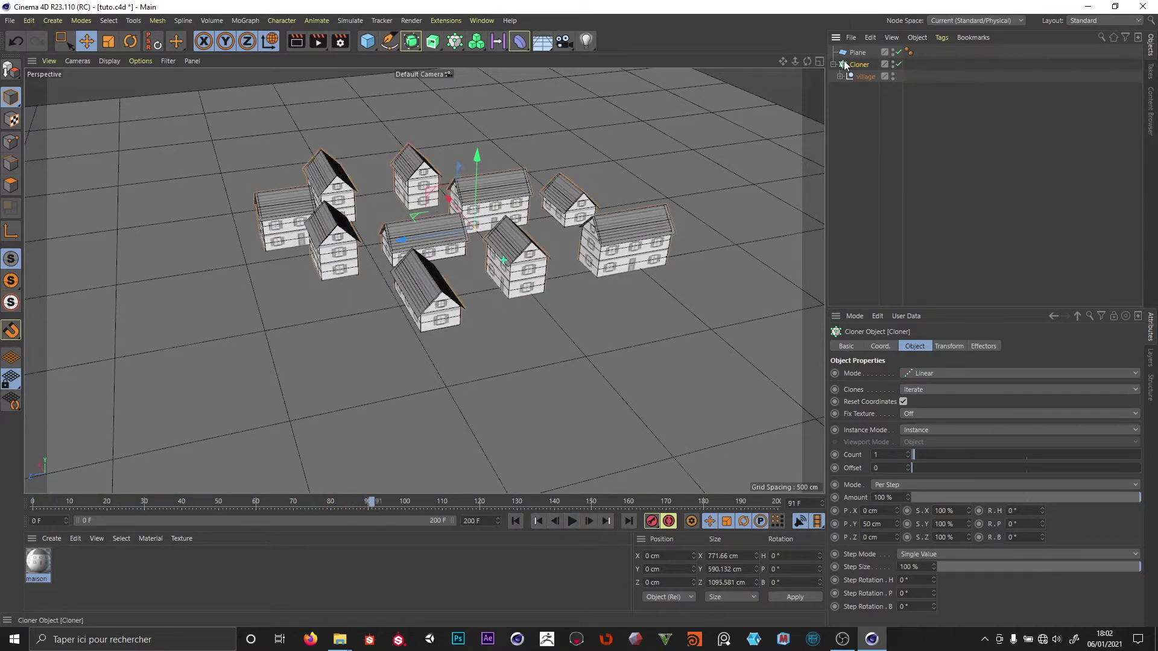
click(951, 344)
click(982, 527)
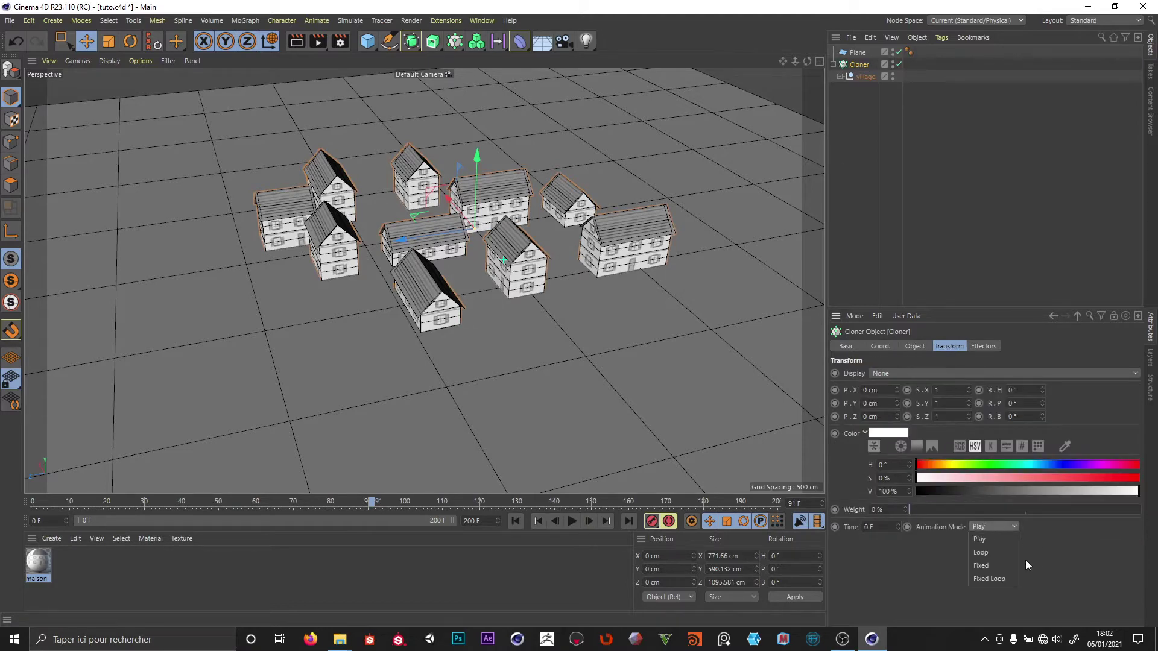
click(990, 566)
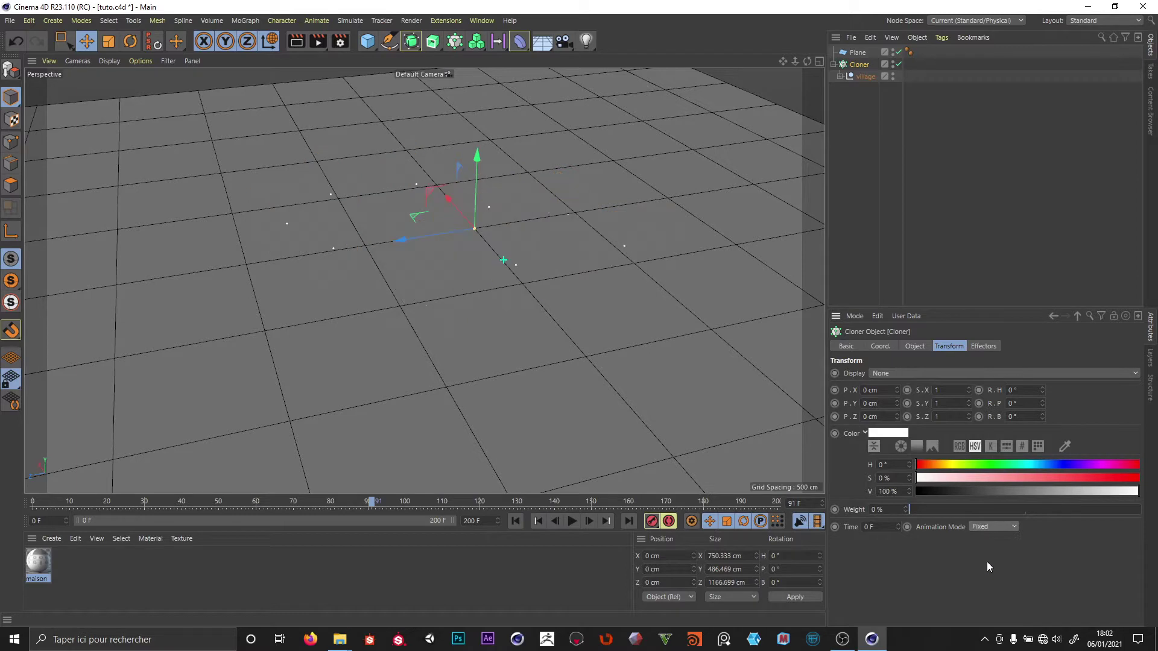
Step: Tidy the Object Manager by expanding and collapsing the Cloner's hierarchy
click(852, 184)
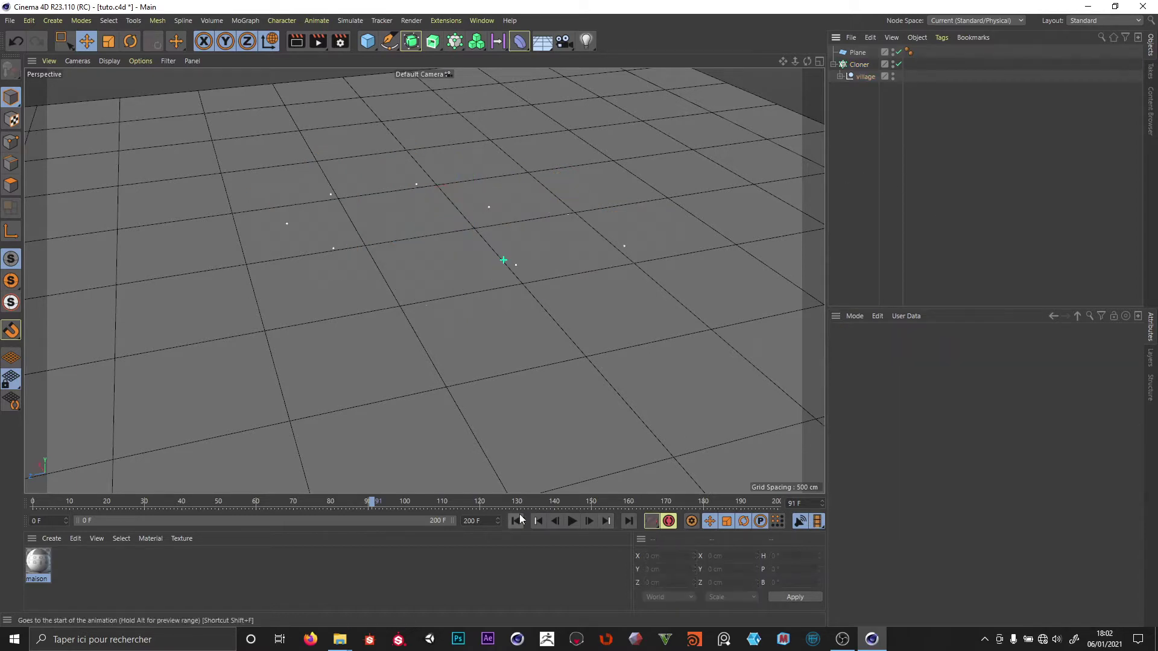
click(840, 77)
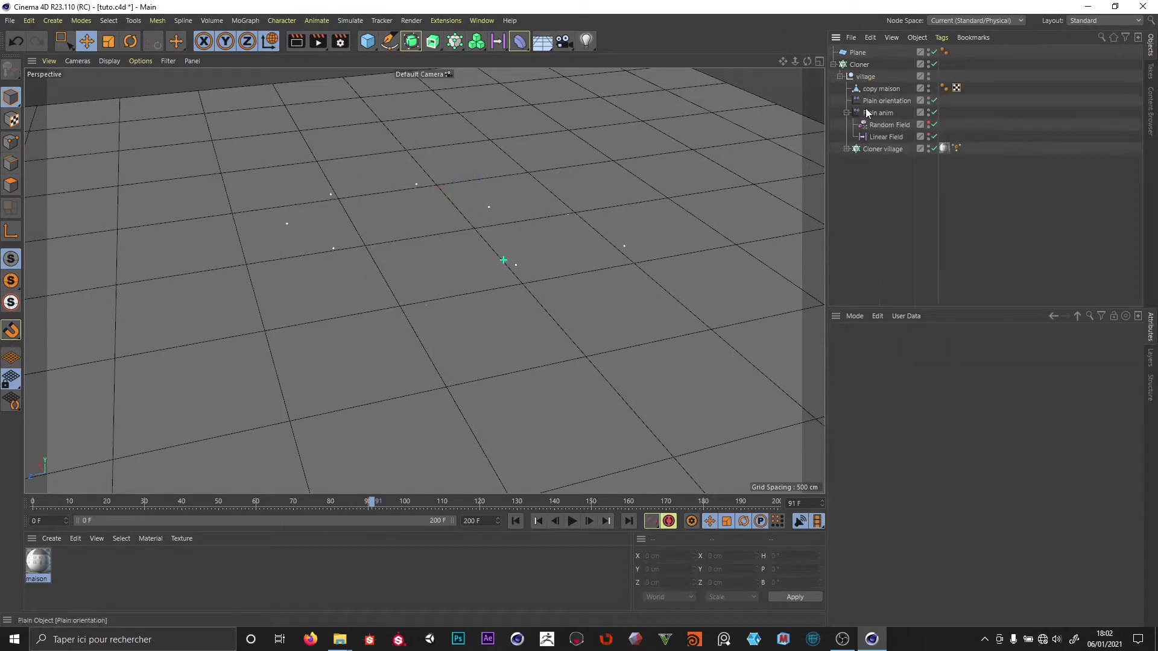
click(858, 64)
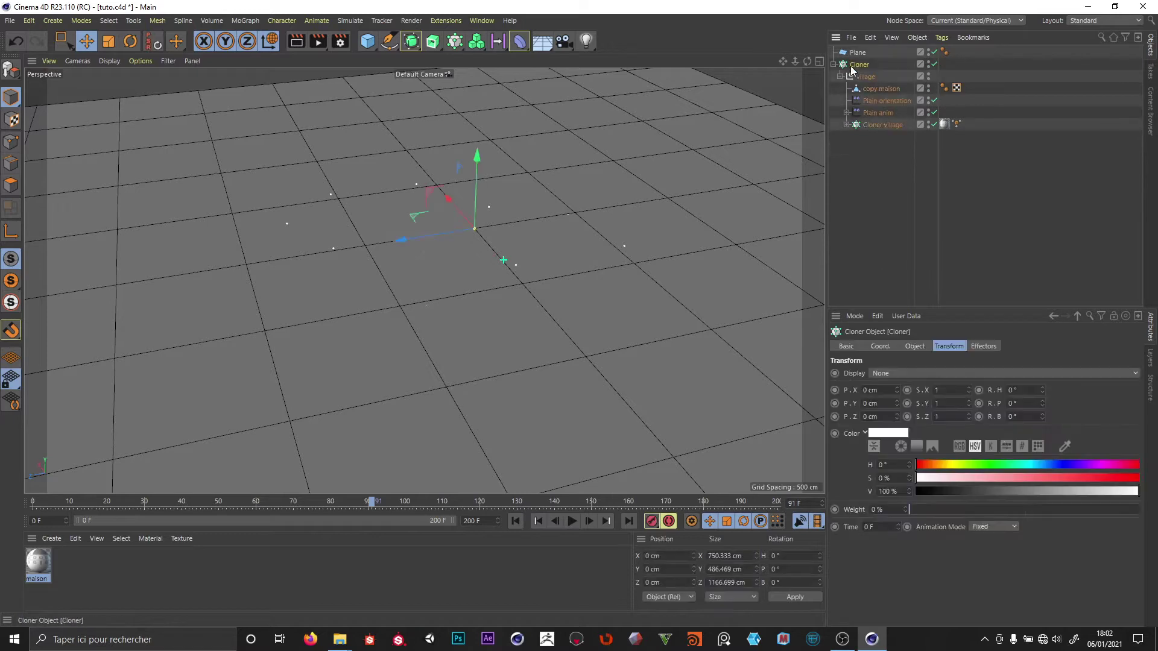
click(834, 64)
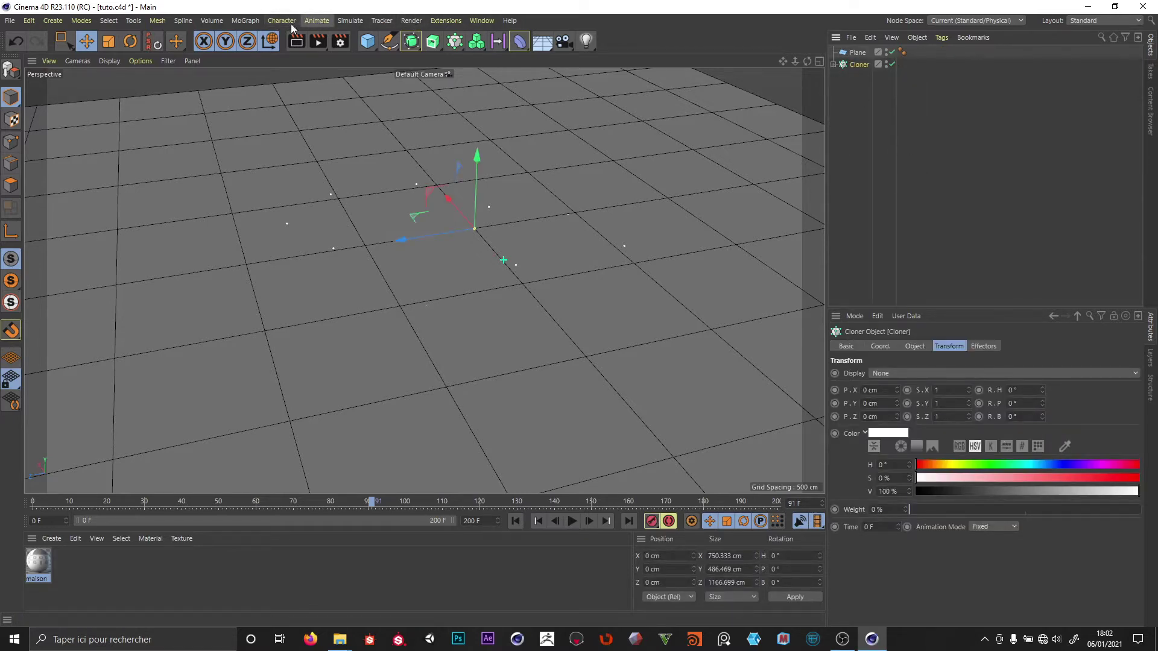
click(245, 21)
Step: Add a Plain effector and give its falloff a Linear Field
mouse_move(250, 42)
click(363, 43)
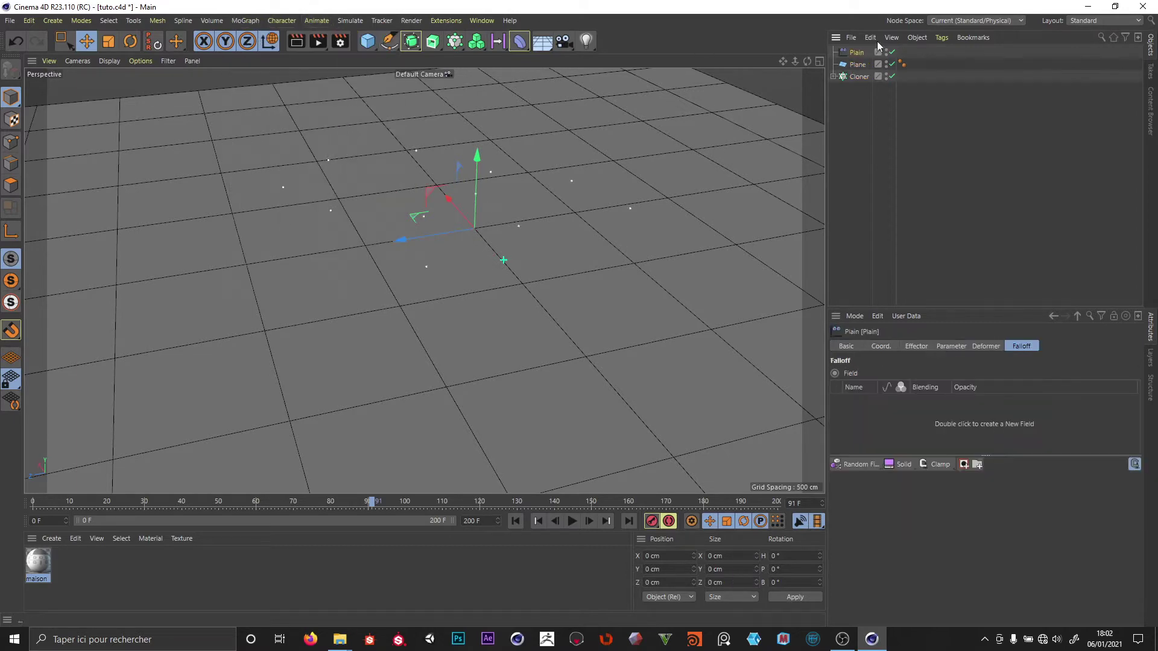
click(832, 76)
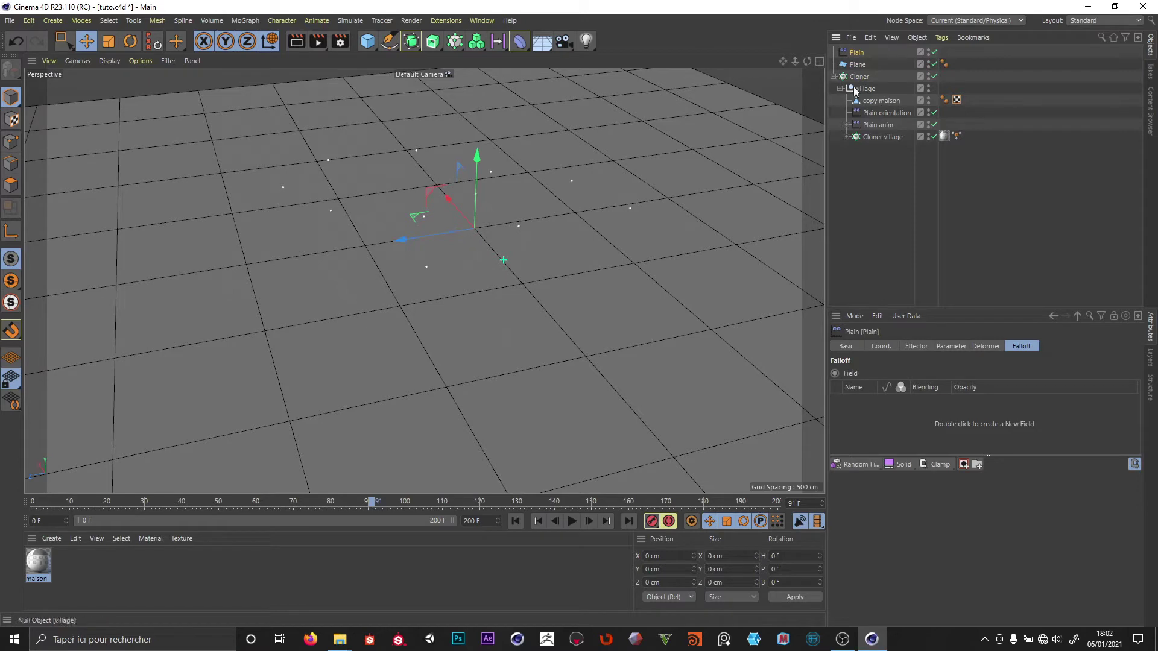
click(833, 77)
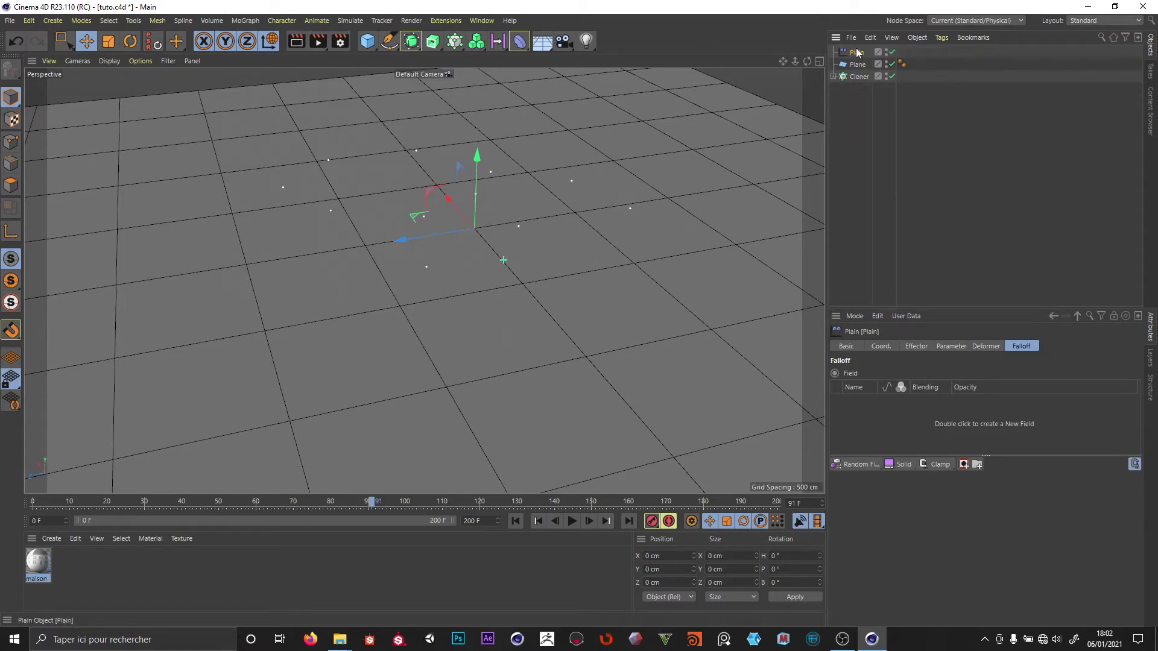
click(866, 465)
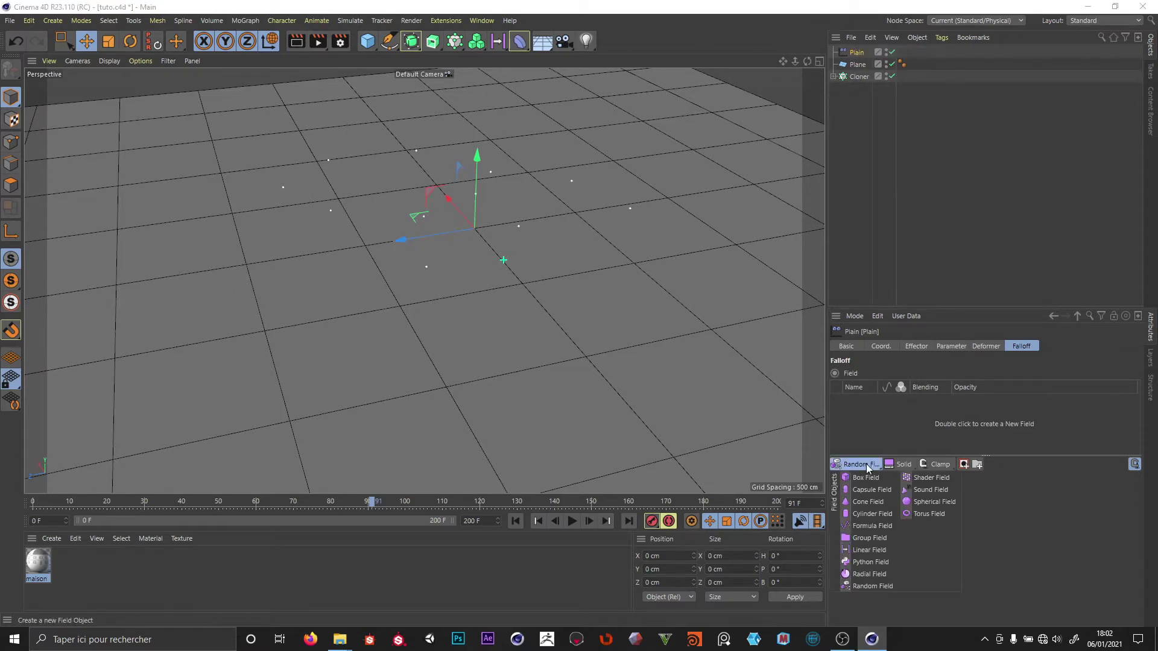
click(893, 549)
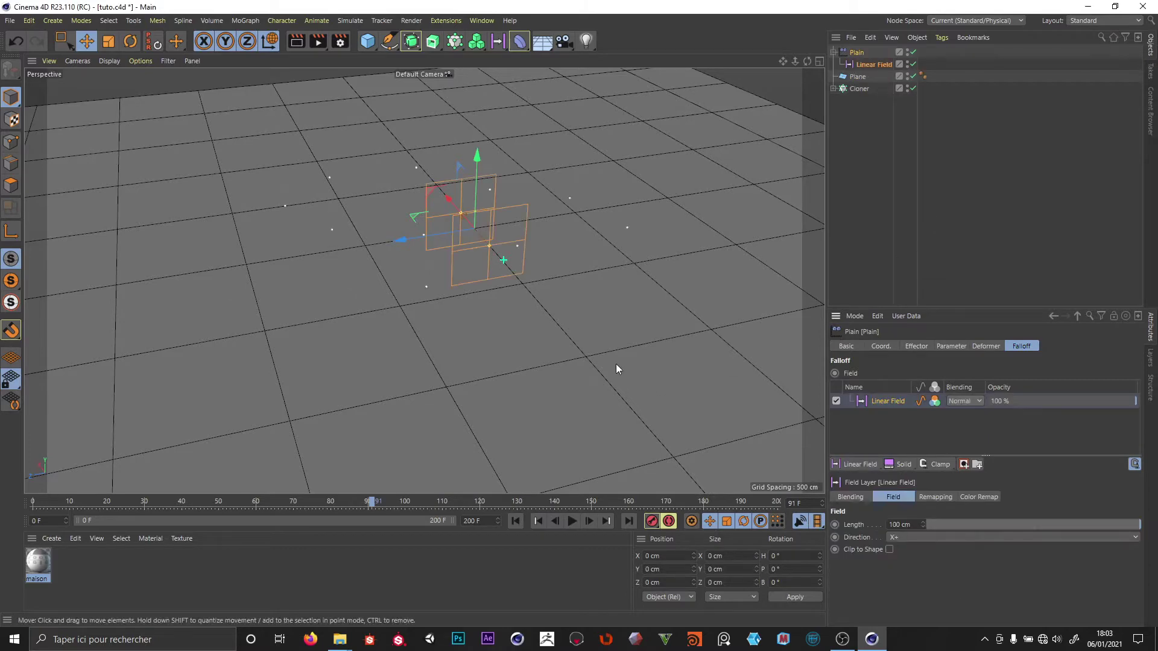
Step: Slide the Linear Field along X to about -71.6 cm at frame 0
alt+drag(469, 274, 450, 301)
click(515, 521)
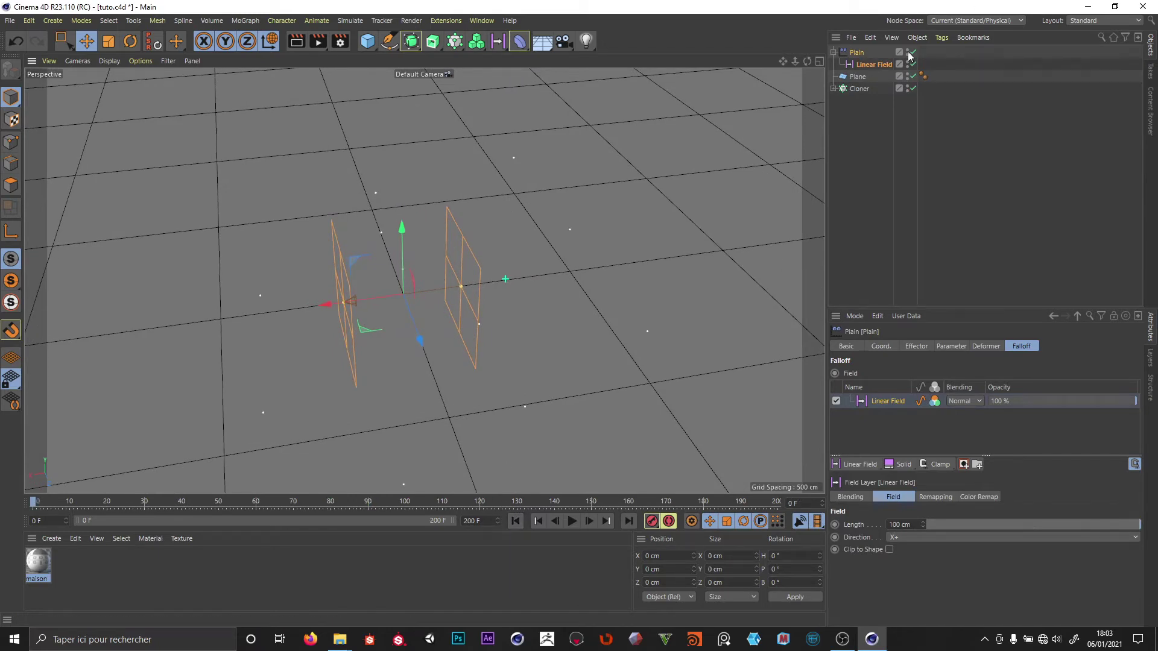
click(477, 324)
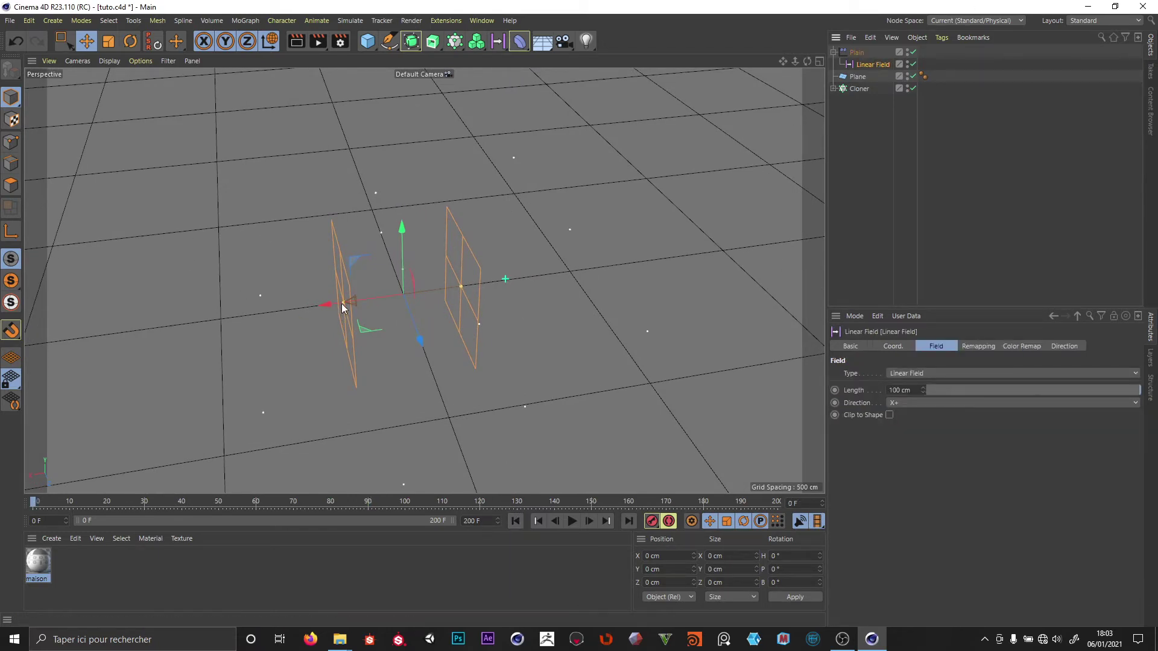
drag(328, 303, 368, 305)
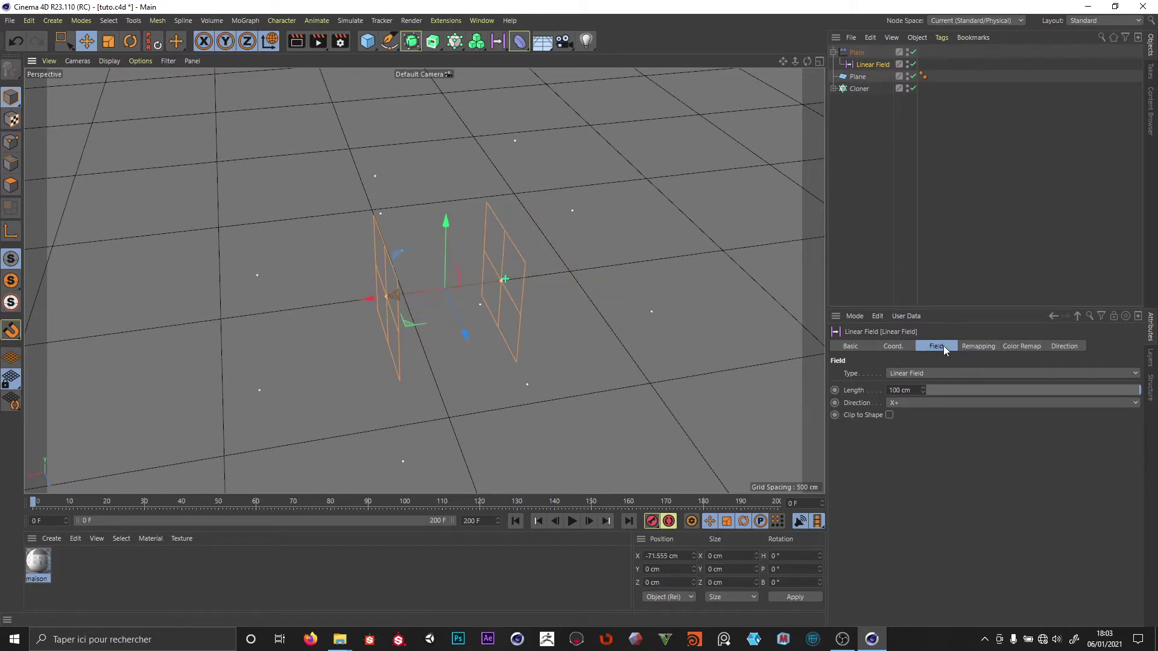
Step: Rename the Plain effector to 'Plain anim village' and turn off its Position parameter
click(856, 52)
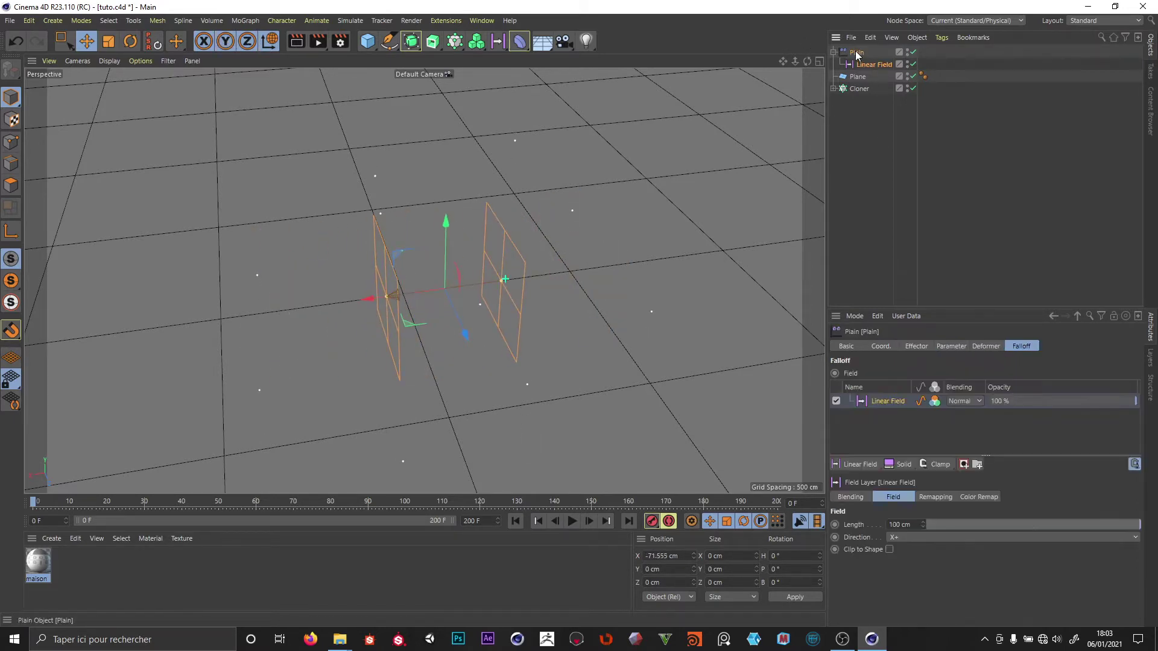
double_click(856, 52)
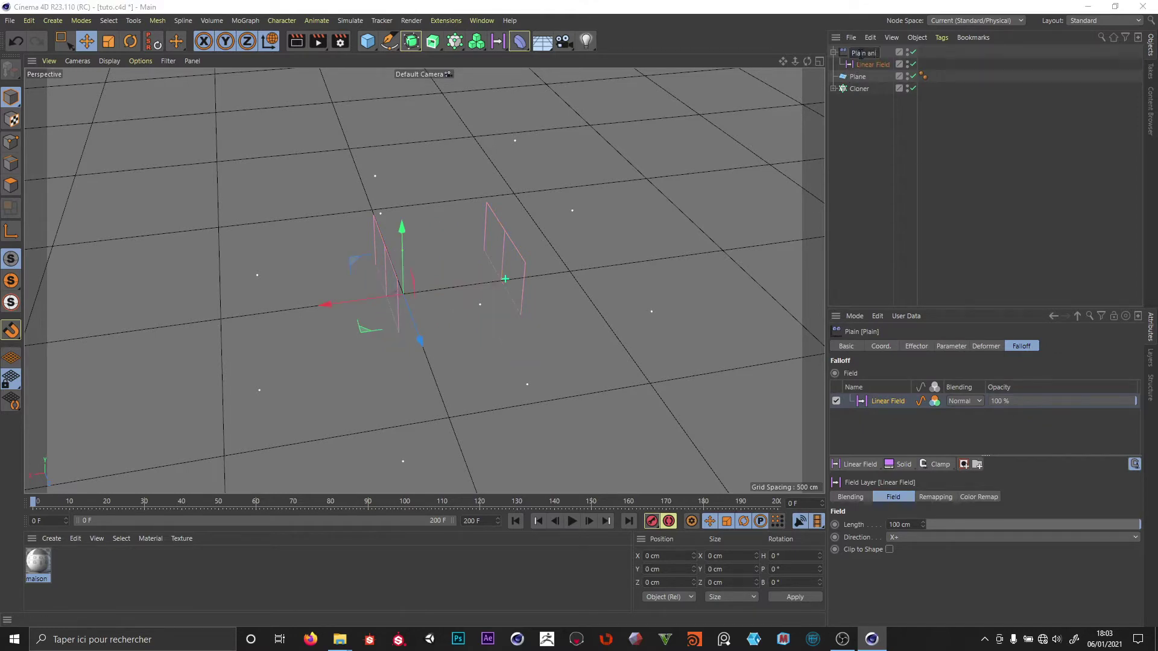
text(anim village)
key(Return)
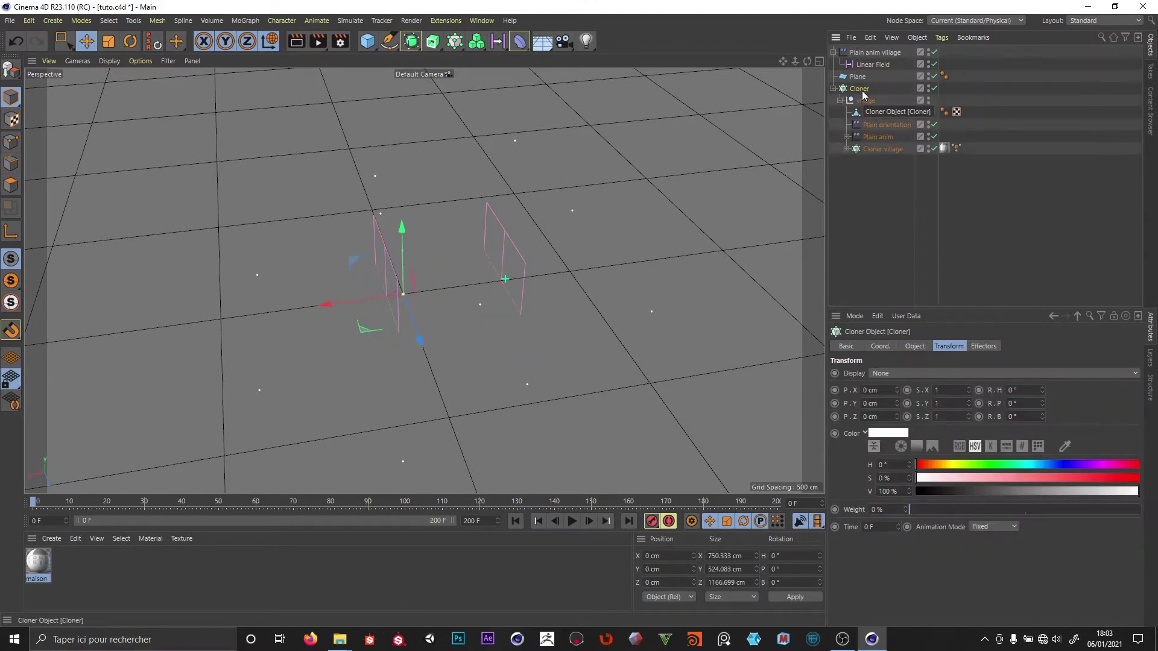
click(870, 53)
click(951, 347)
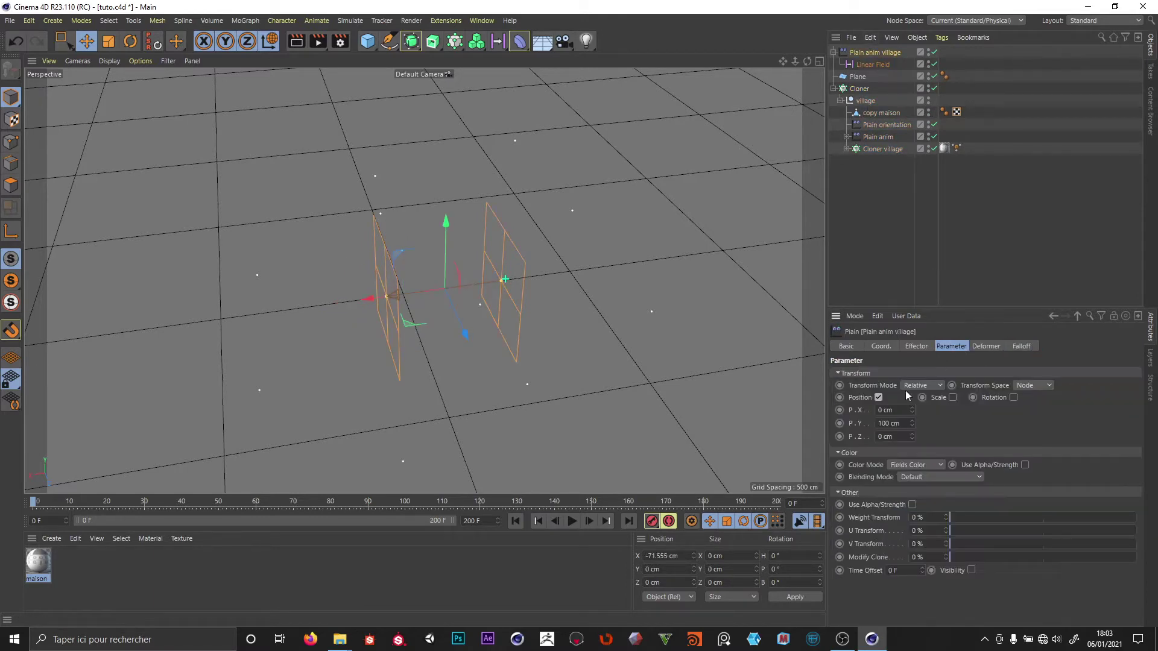
click(878, 397)
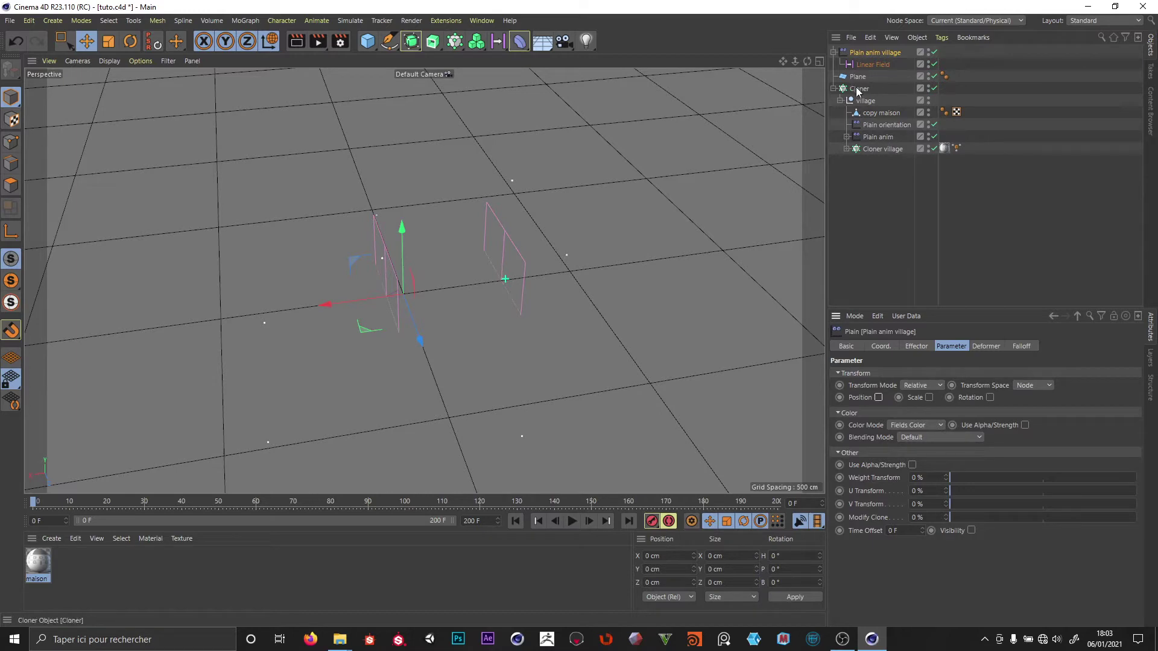
Step: Review Plain anim and its Linear Field, then collapse the Cloner's hierarchy
click(872, 136)
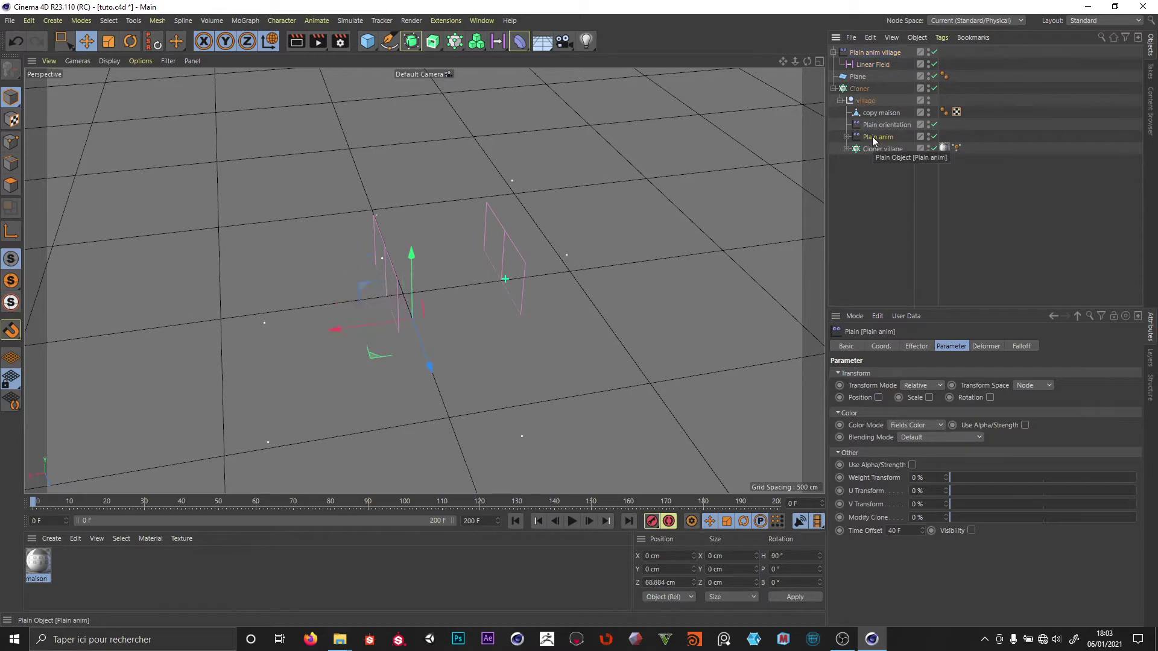
click(848, 137)
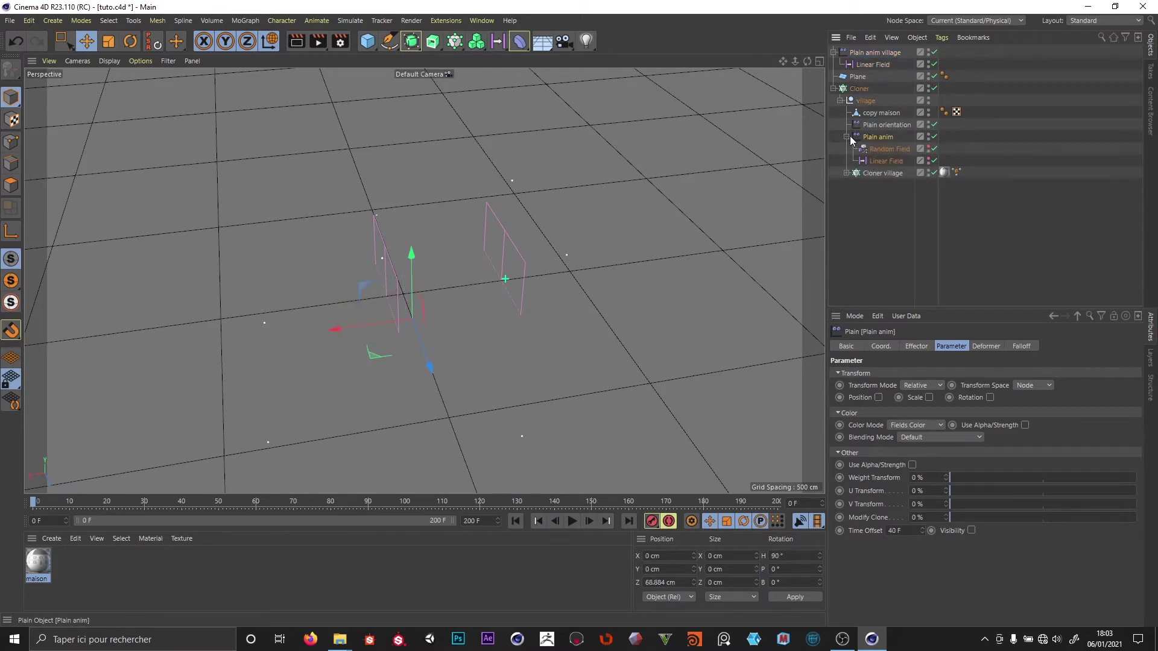
click(881, 161)
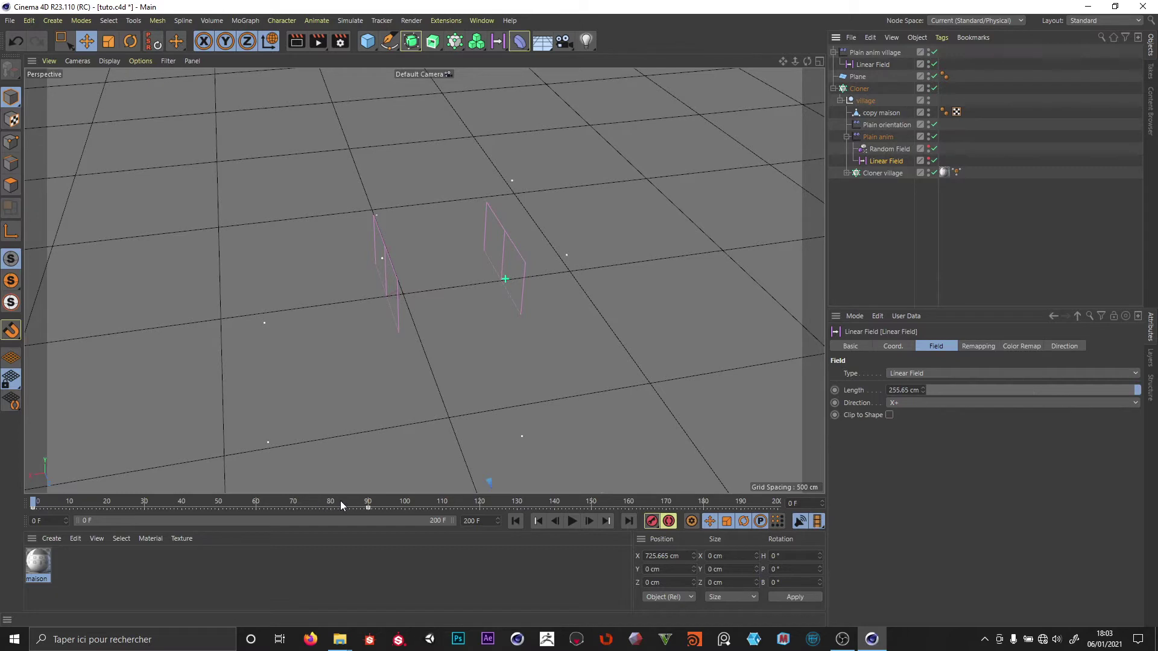
click(858, 89)
click(833, 89)
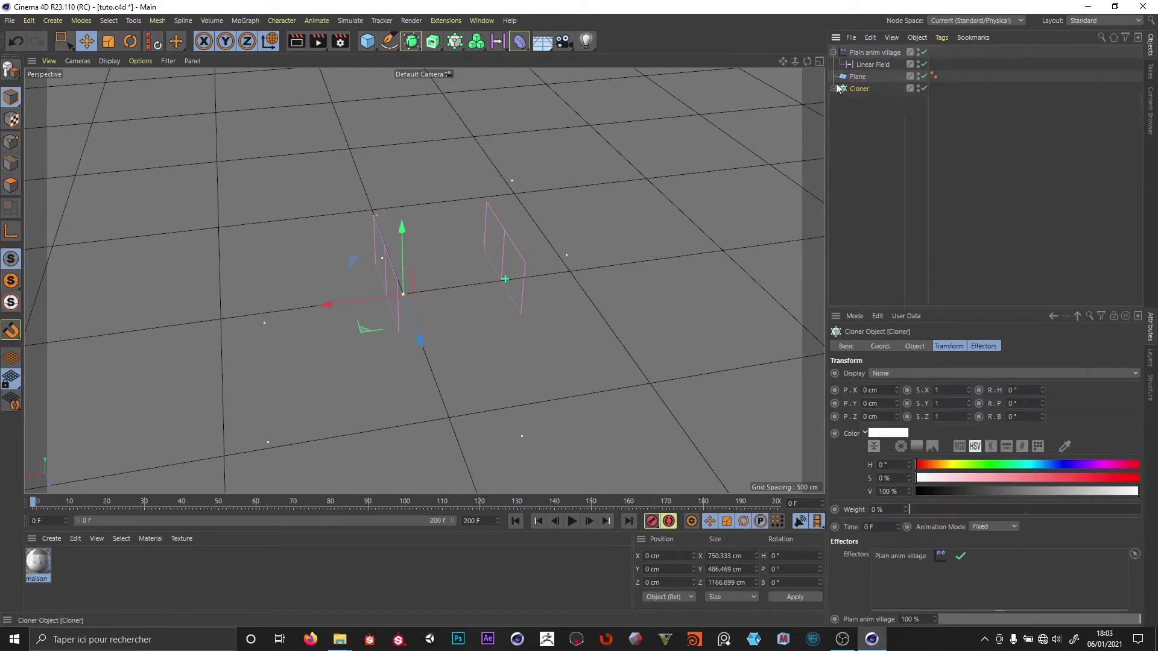
Step: Rename the Cloner to 'Cloner village'
click(875, 53)
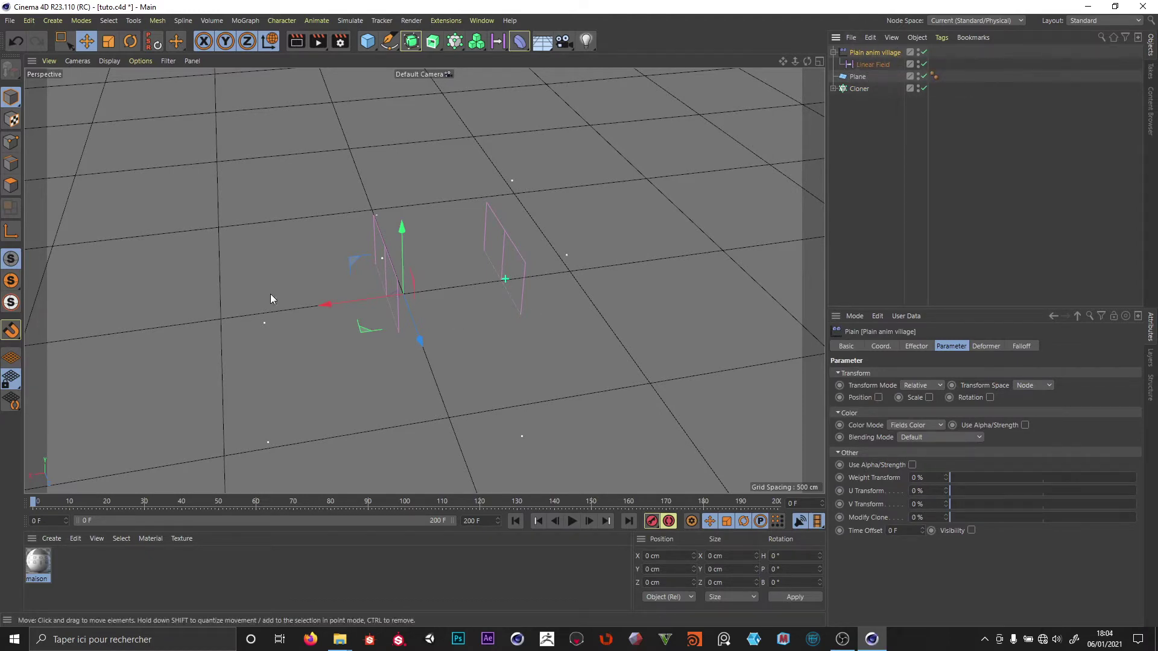
double_click(858, 90)
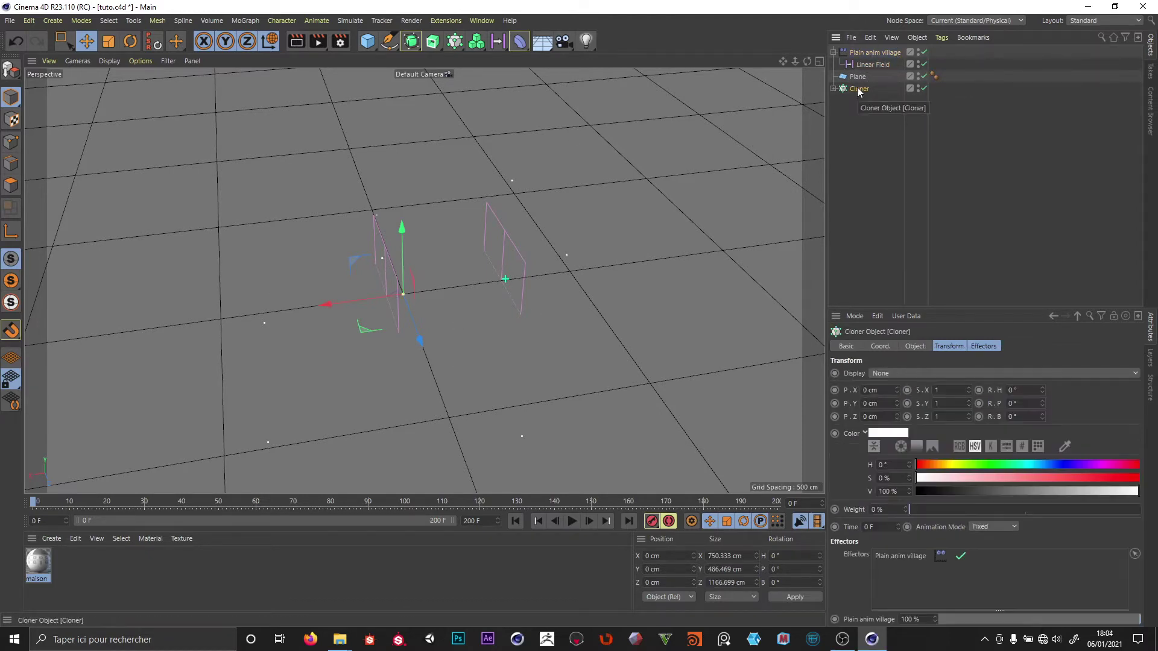
key(End)
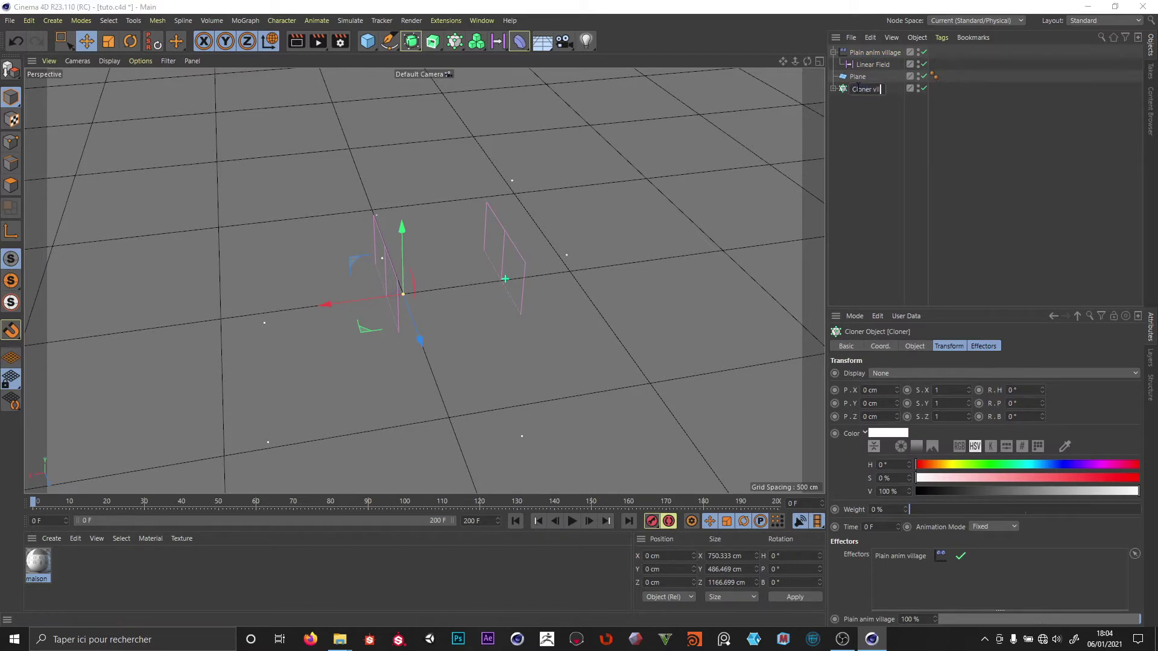
text(village)
key(Return)
Step: Set Plain anim village's Time Offset to 90 F
click(862, 58)
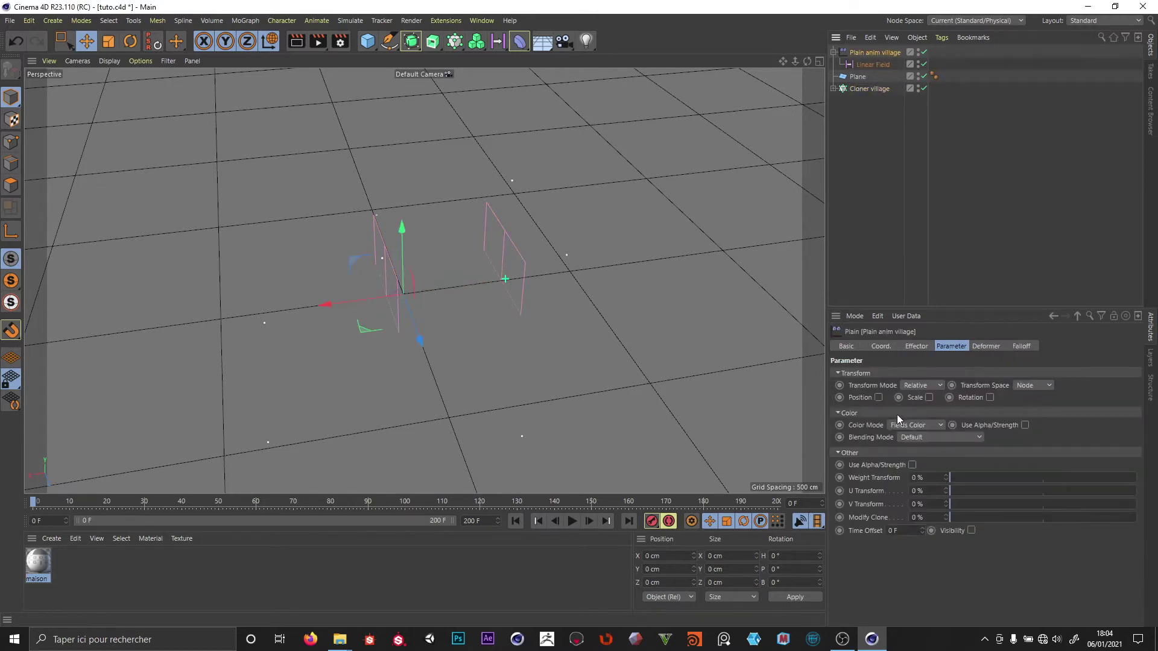
double_click(893, 530)
key(Return)
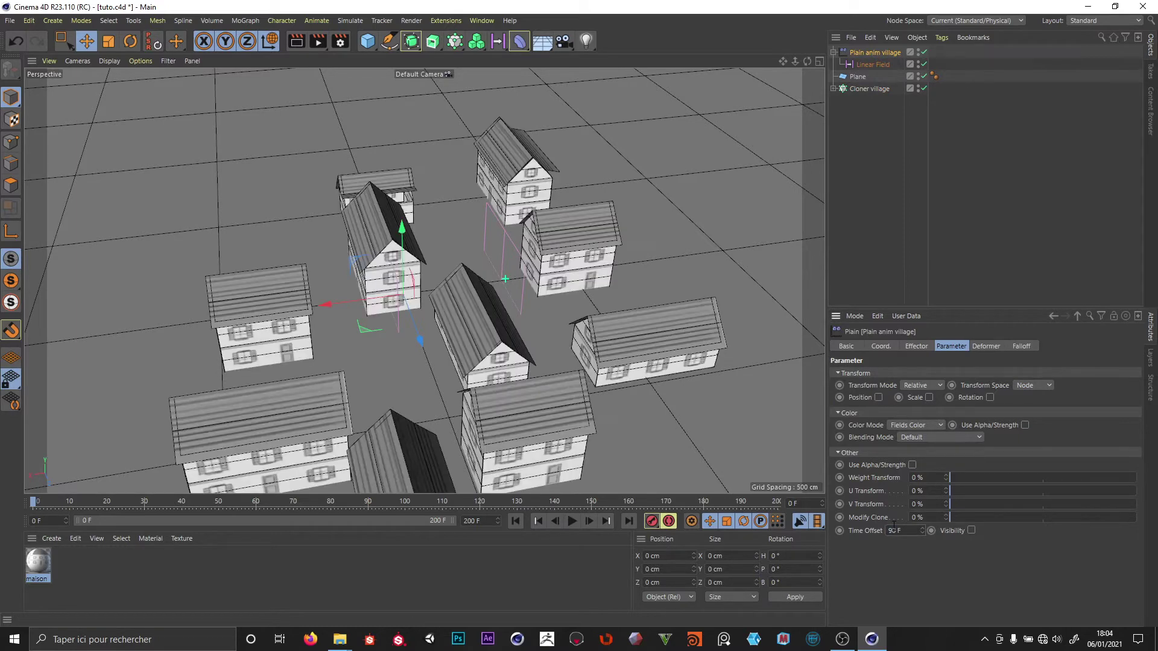
scroll(509, 342, down, 5)
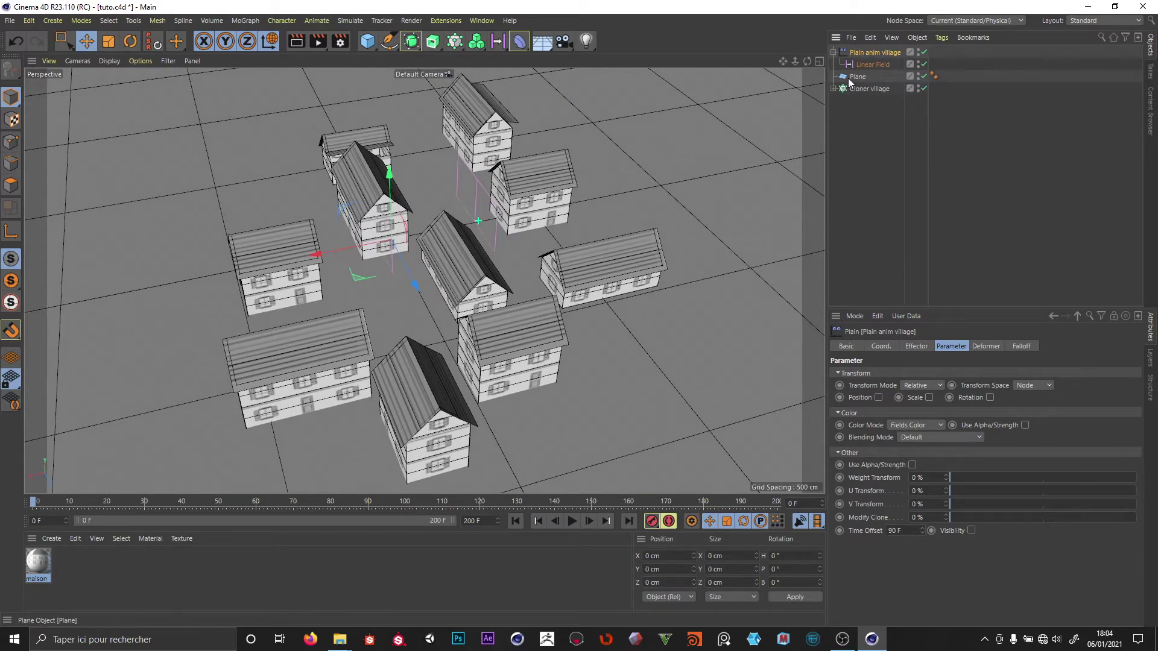
Step: Try moving Plain anim village along X, undo the move, and clear the selection
drag(313, 252, 334, 319)
key(Escape)
click(859, 76)
key(ctrl+z)
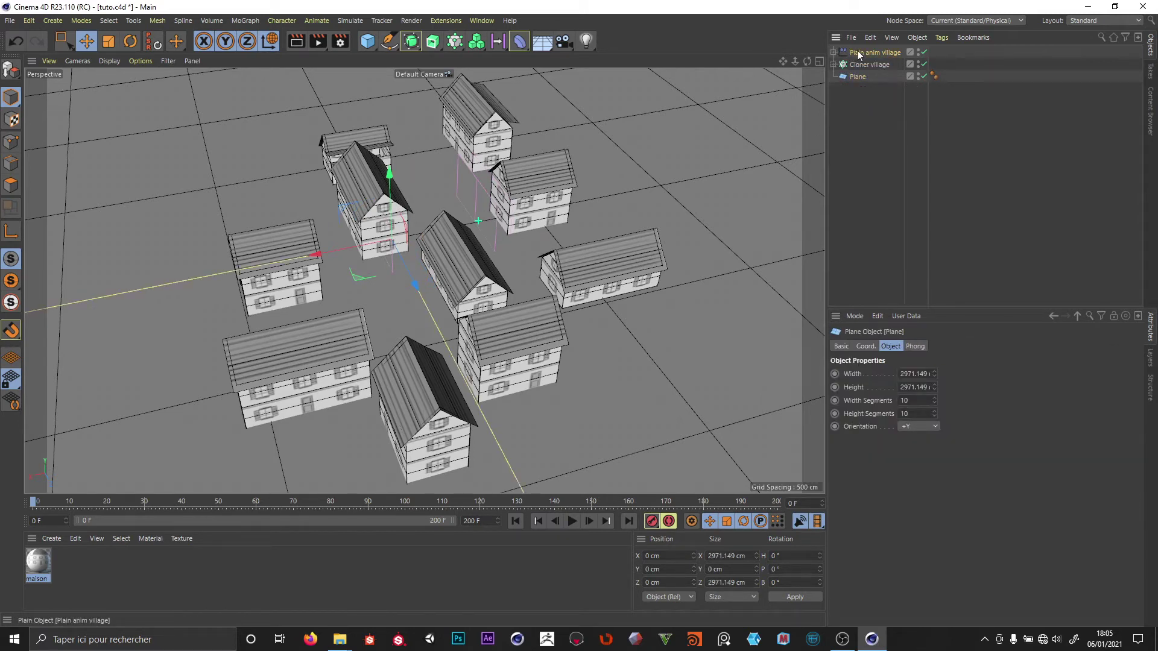
click(860, 53)
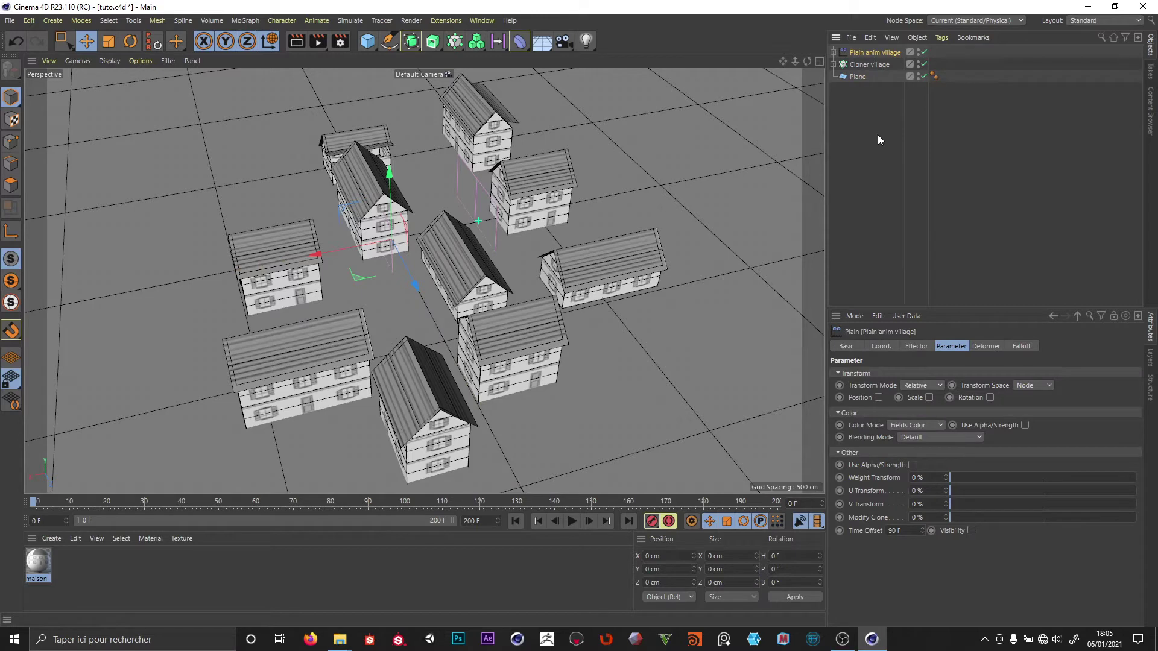
click(868, 166)
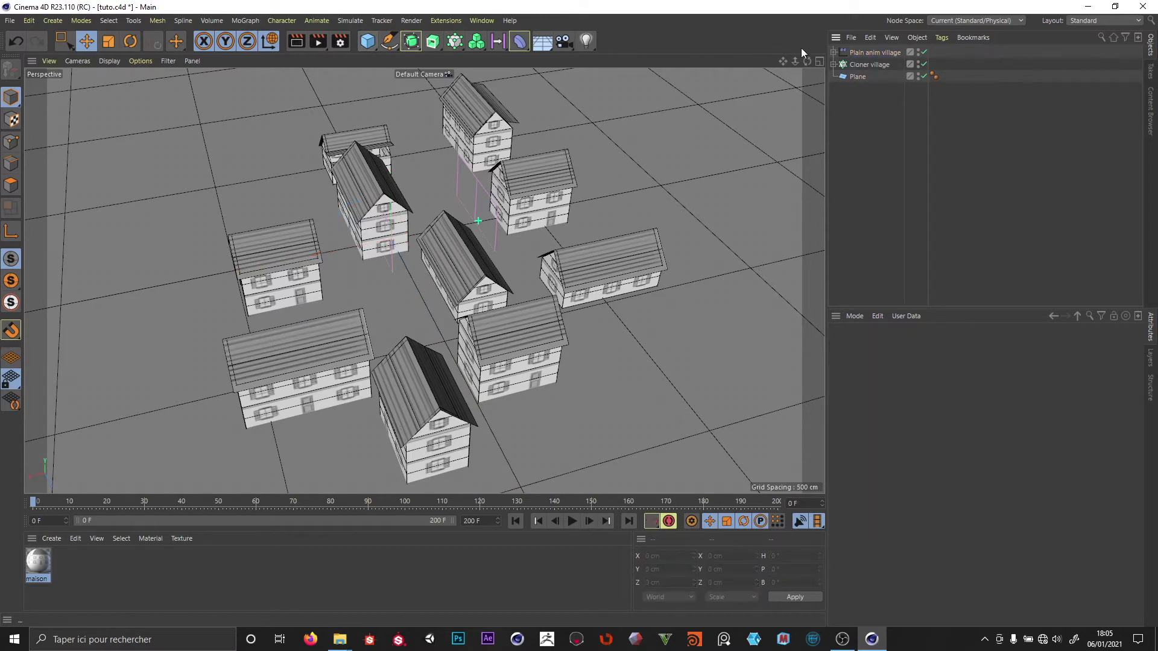
click(868, 53)
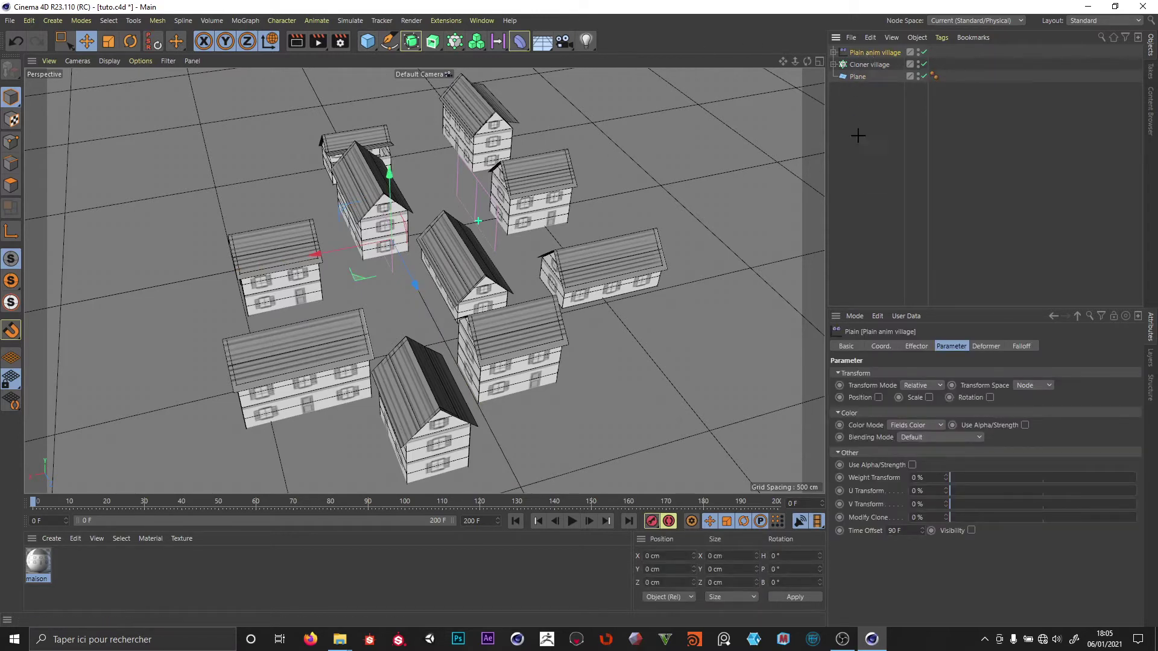
click(838, 90)
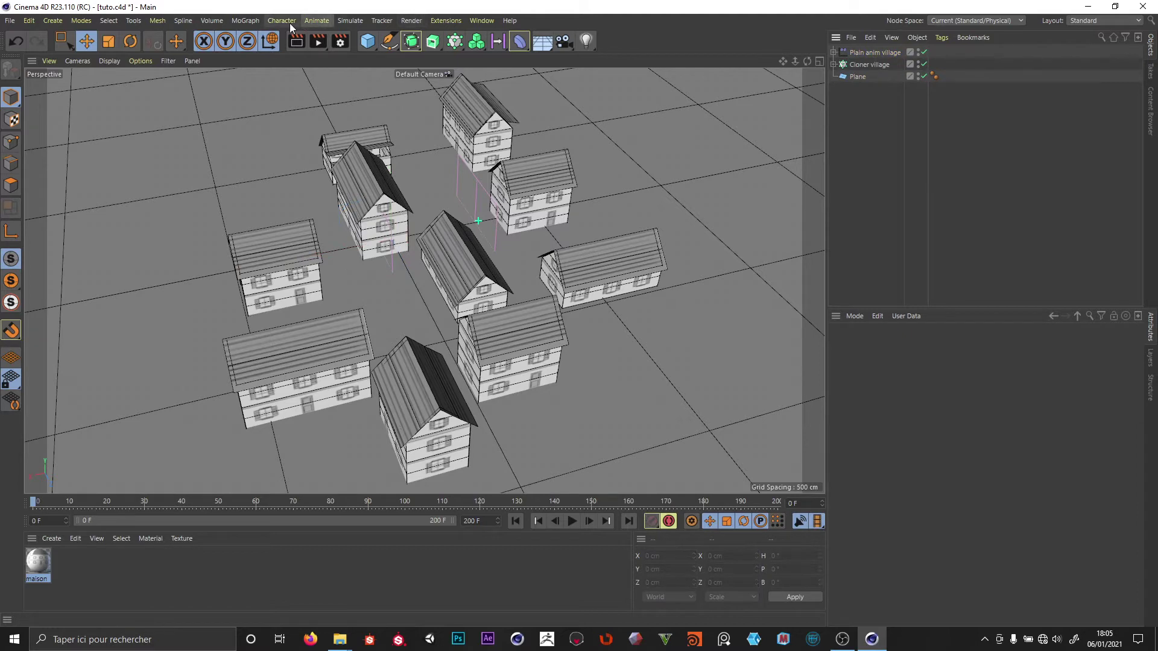
Step: Create a new Cloner with a child Null whose display shape is Cube
click(245, 20)
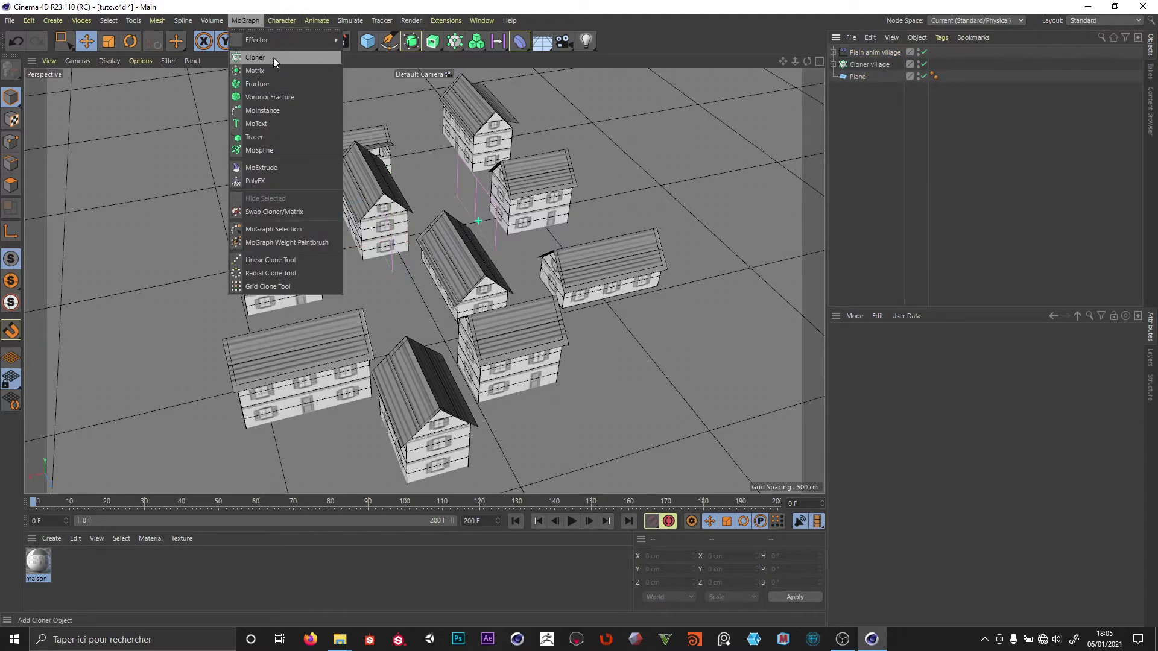
click(274, 57)
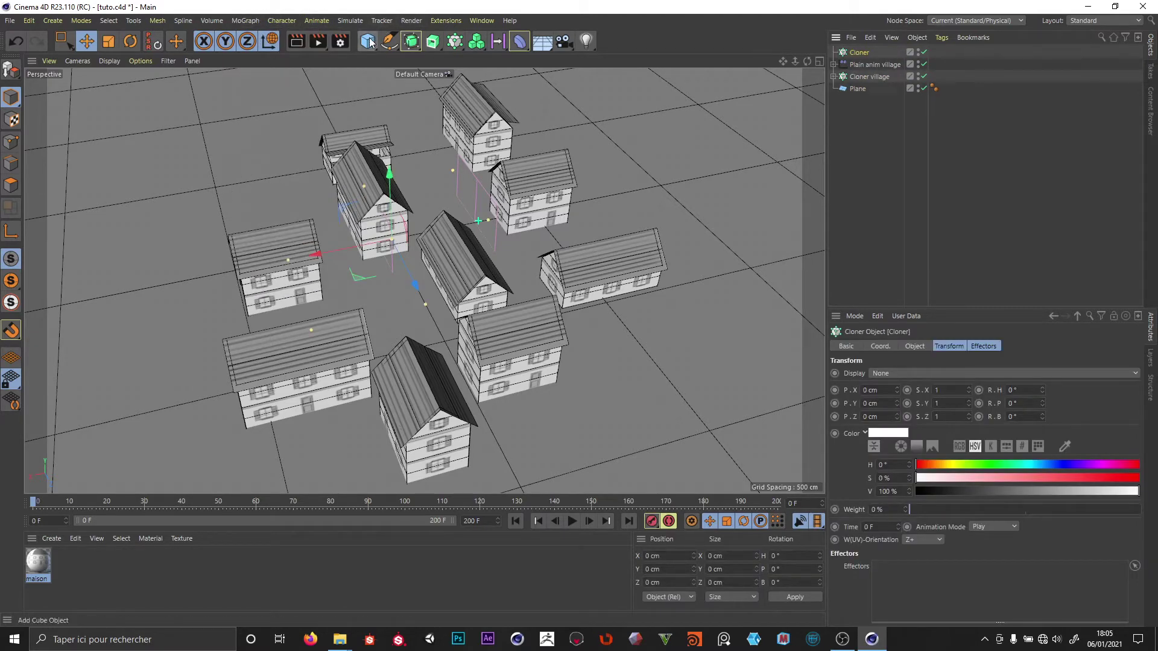
drag(370, 41, 404, 61)
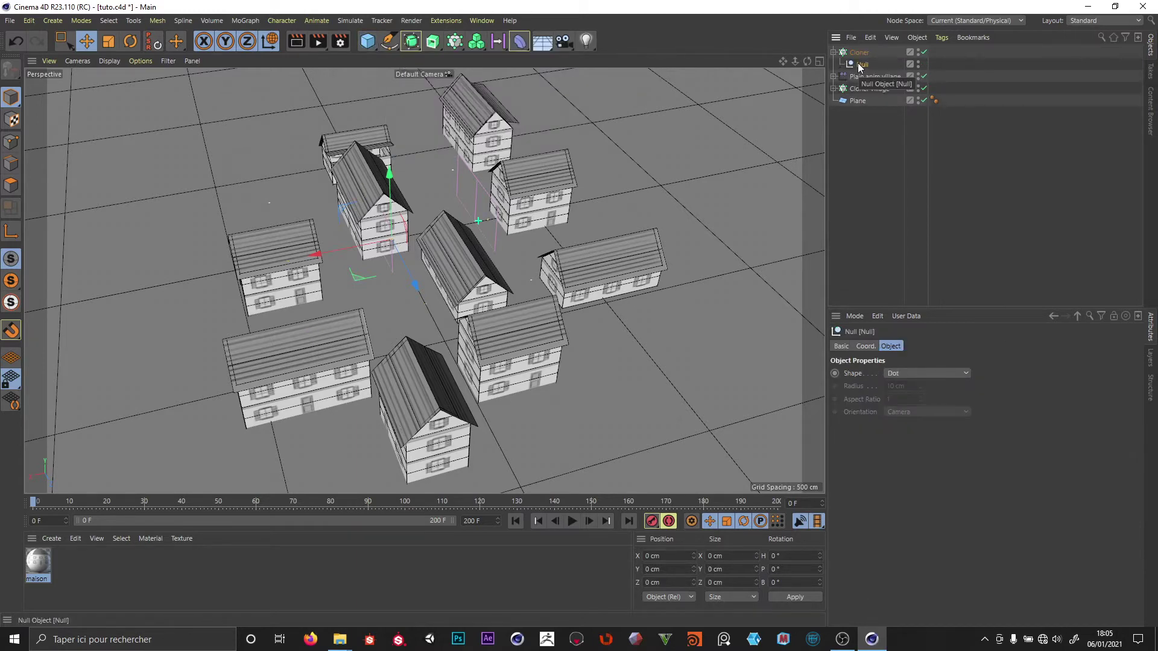
double_click(862, 65)
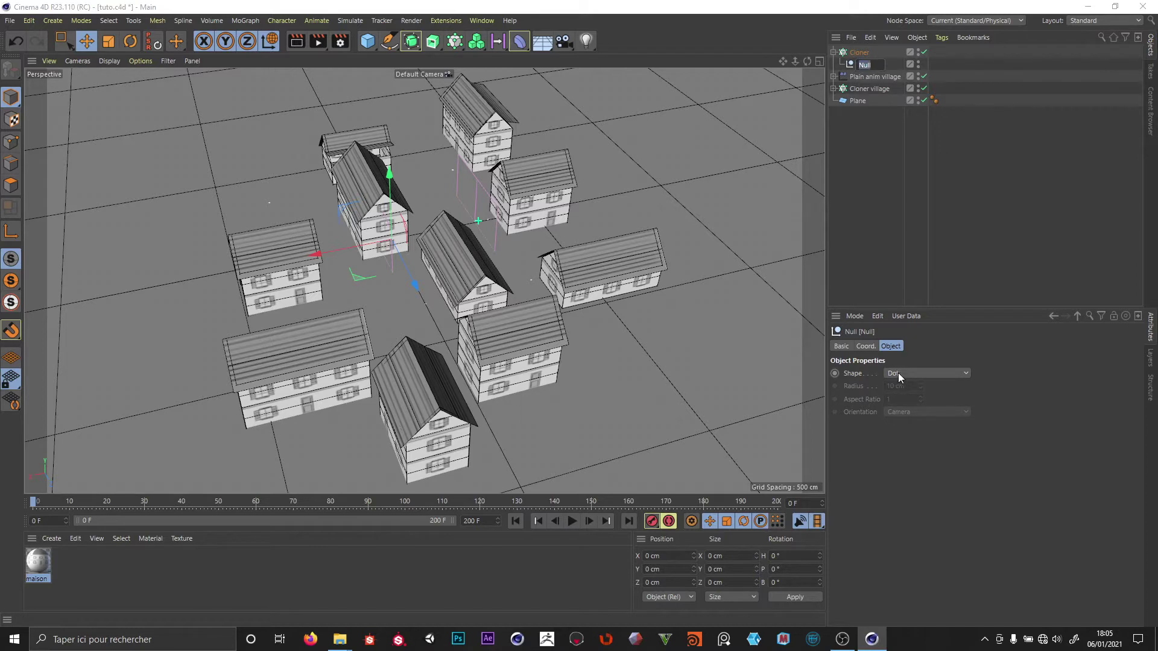
key(Return)
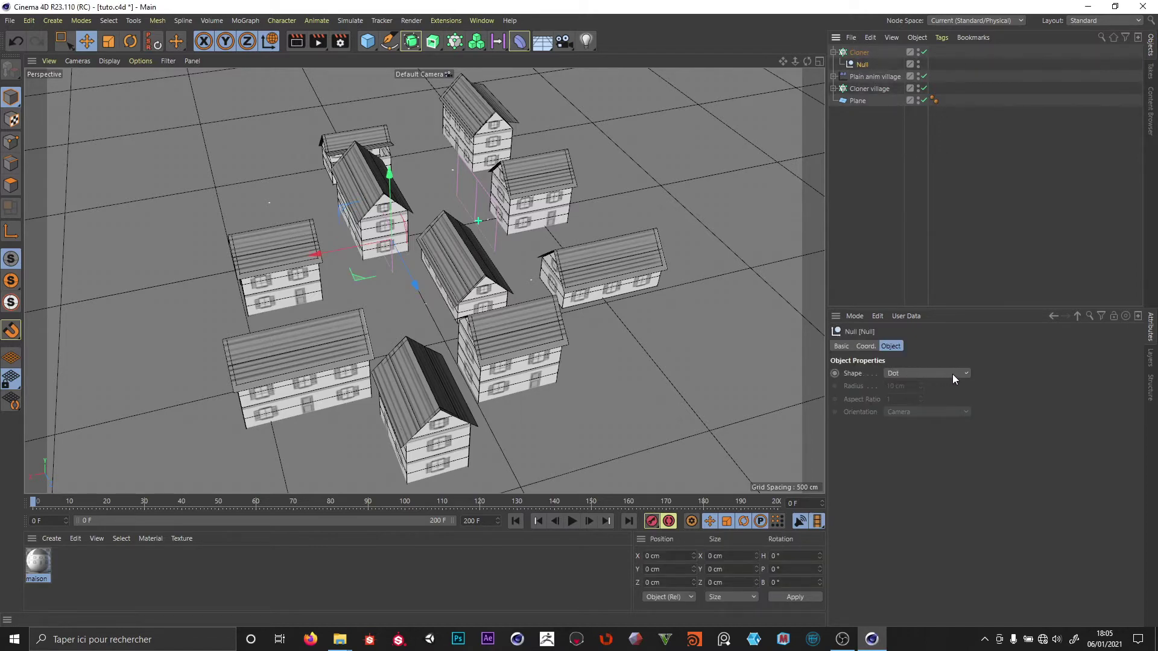
click(952, 374)
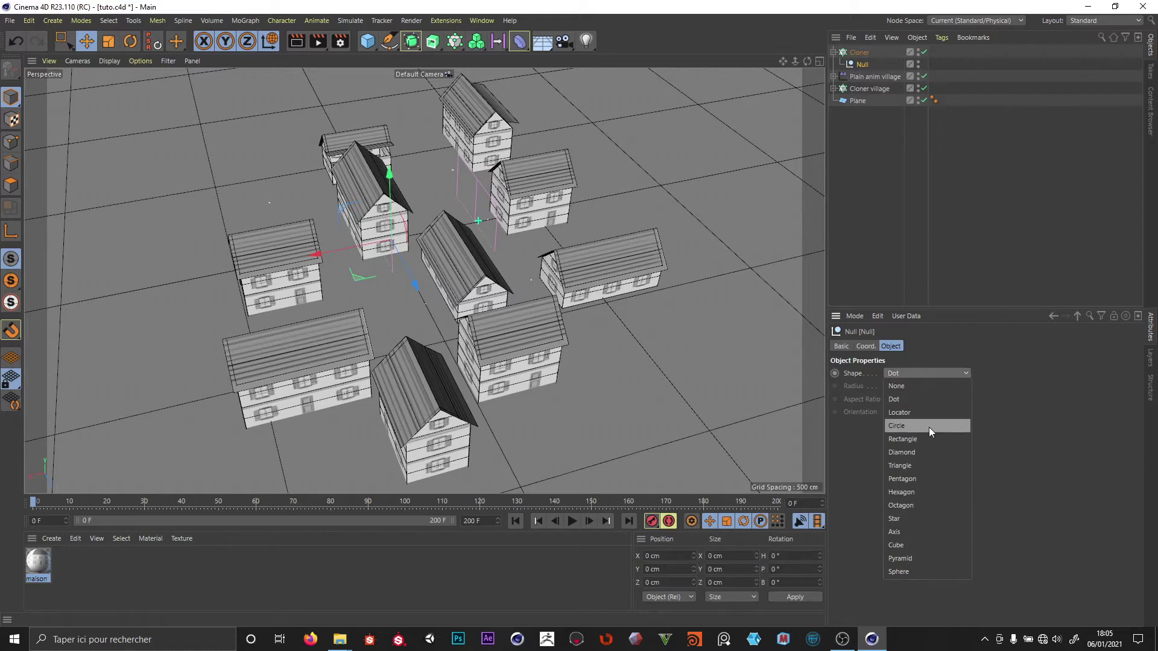
click(924, 544)
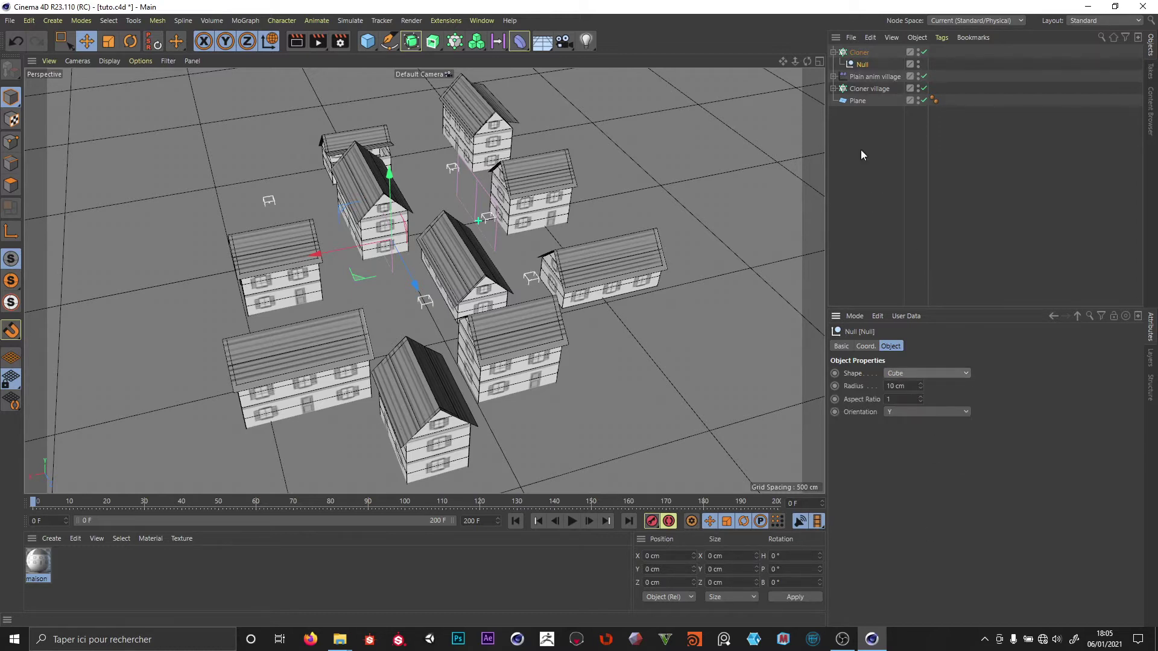
key(Up)
Step: Set the new Cloner to Linear mode with a Count of 1
click(913, 347)
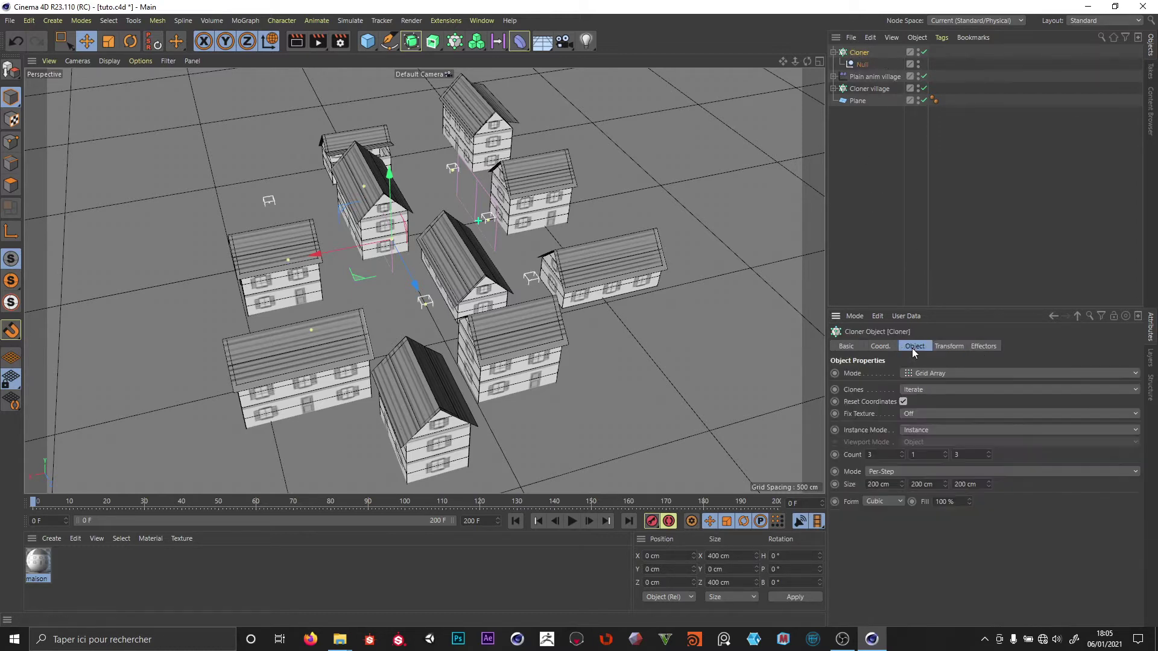
click(928, 374)
click(931, 400)
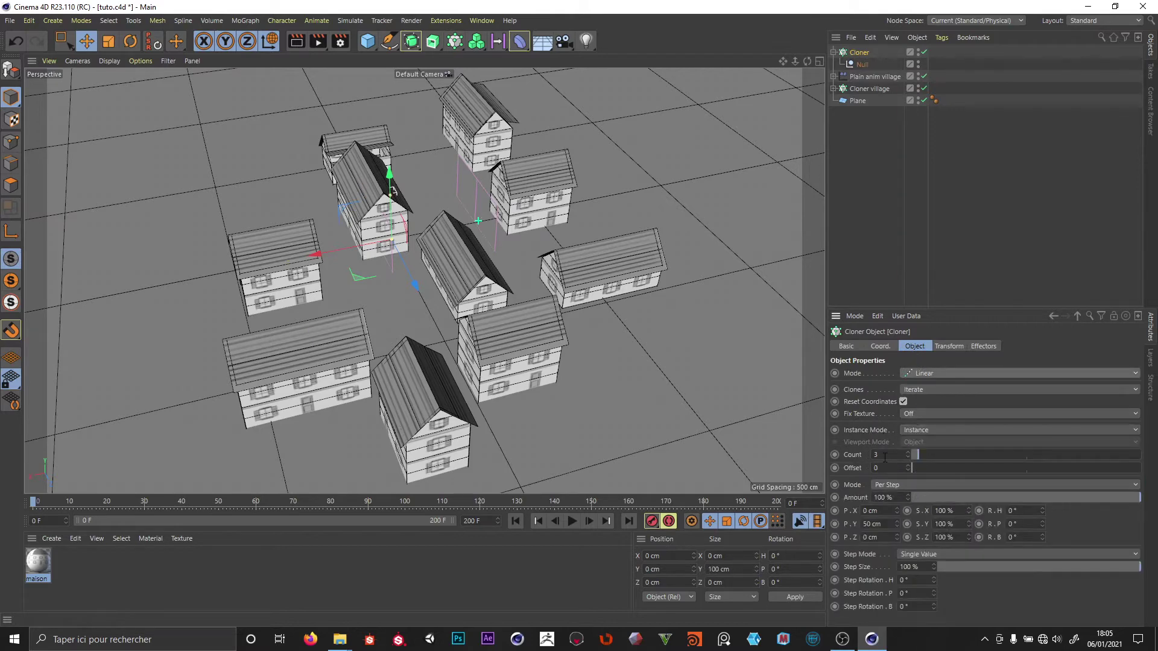
click(884, 456)
text(1)
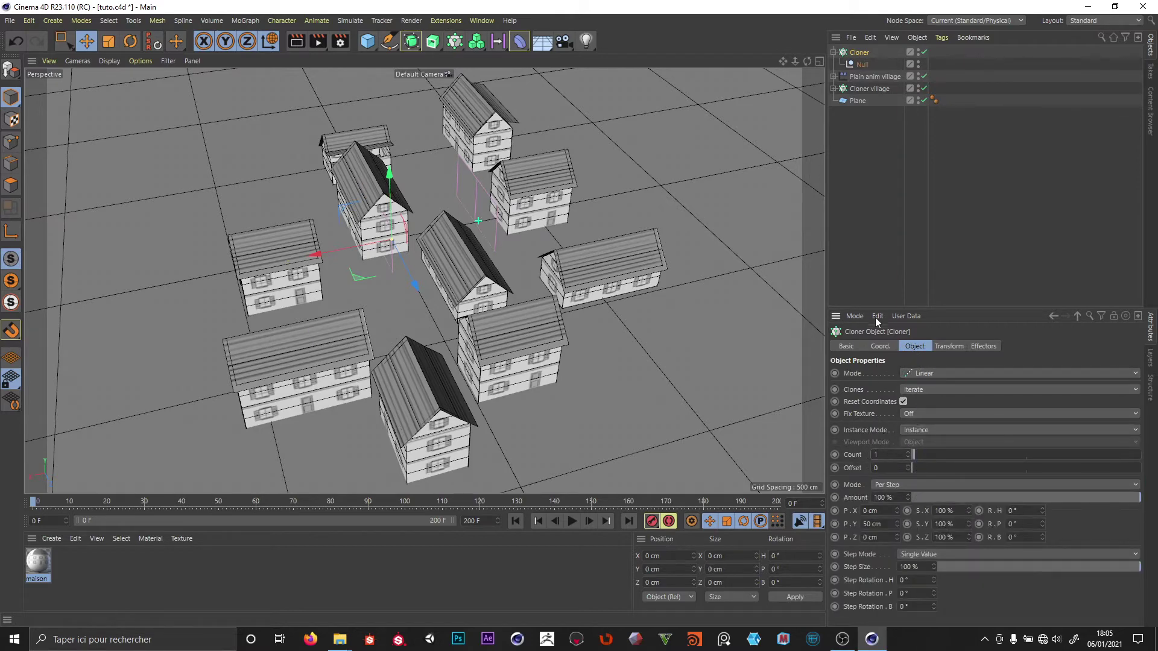
click(875, 241)
click(867, 52)
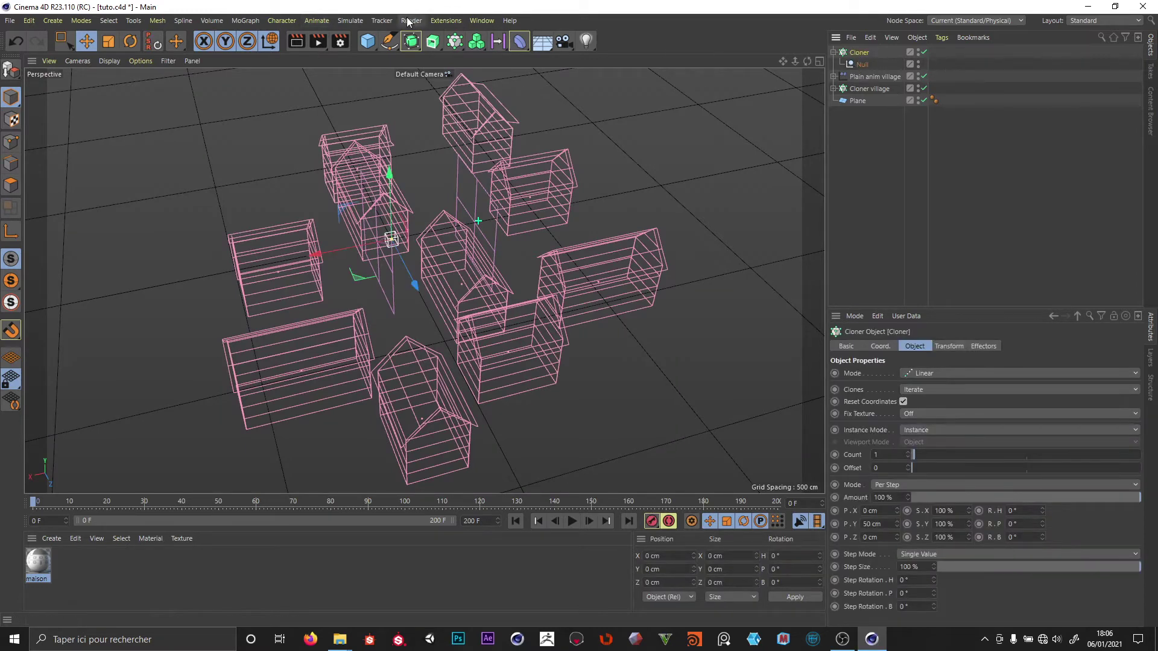
click(244, 21)
Step: Add a Plain effector and disable the Plain anim village effector
mouse_move(284, 40)
click(374, 49)
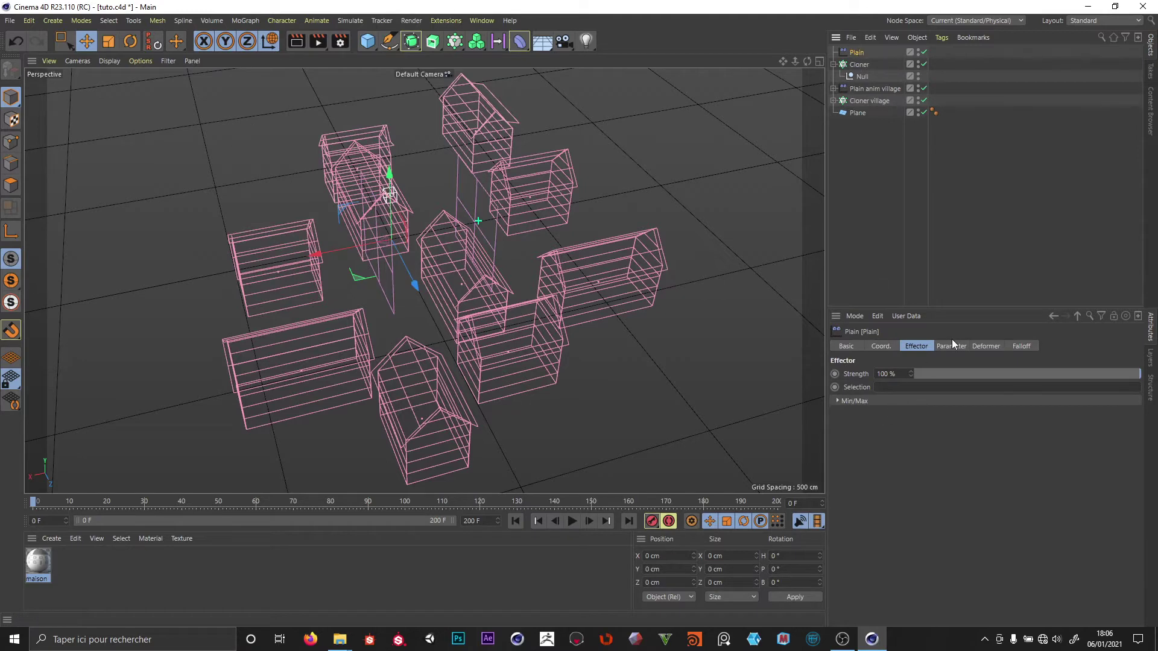
click(919, 88)
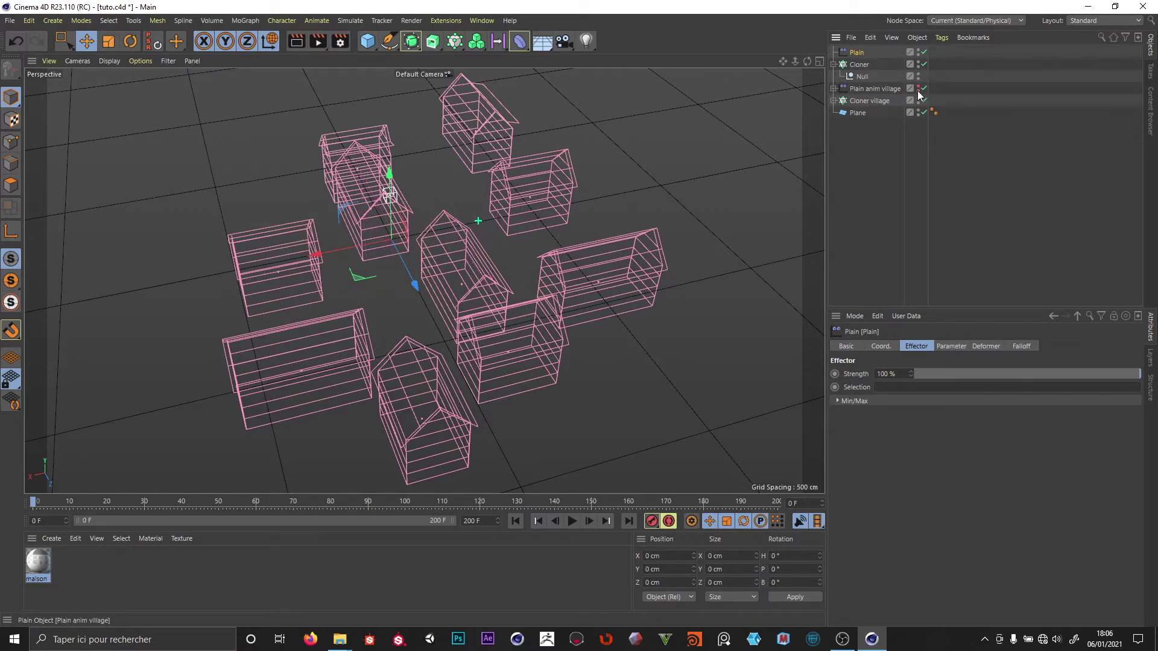
Step: Put Cloner village on a new layer and hide that layer in the viewport
middle_click(861, 102)
right_click(860, 101)
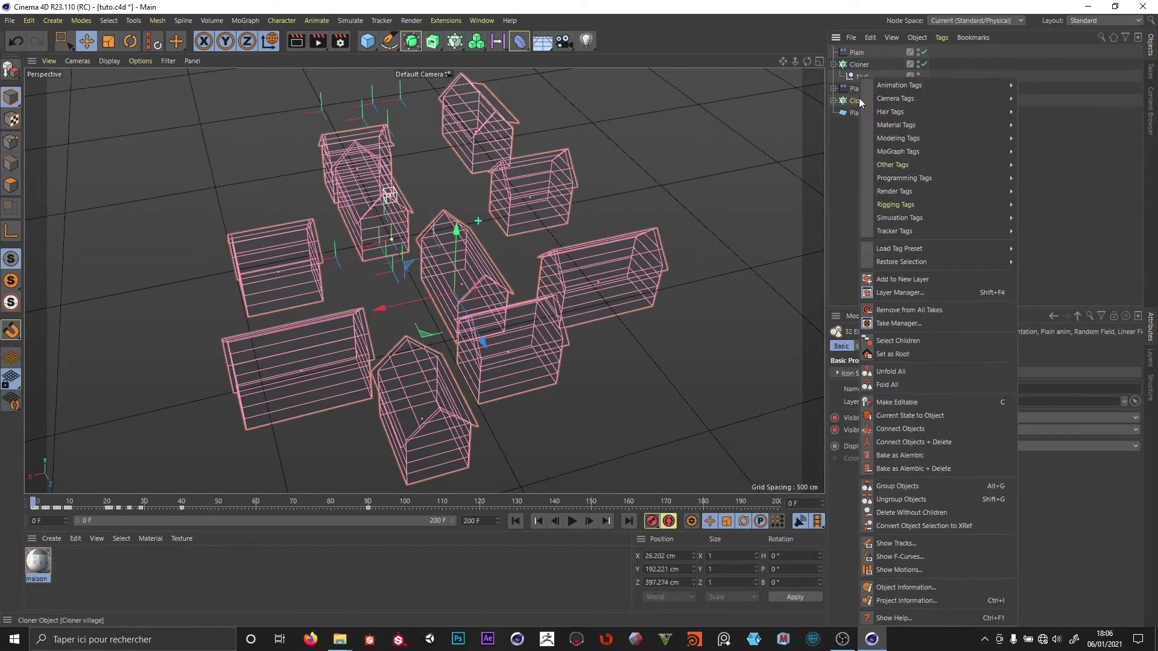
key(Escape)
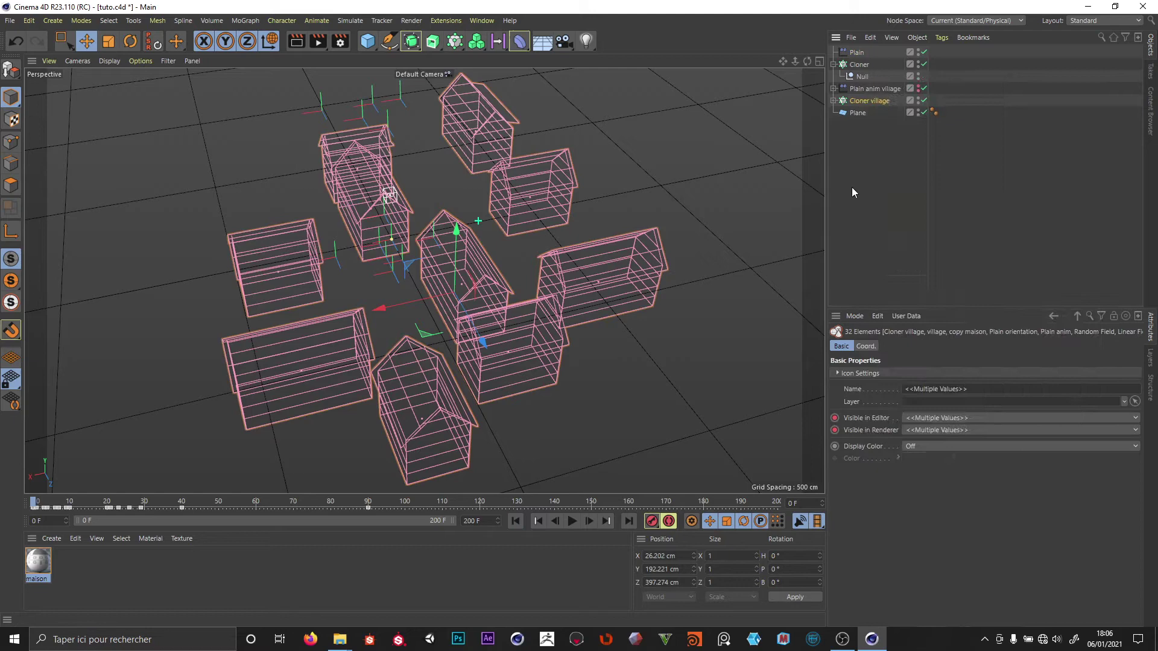
right_click(861, 101)
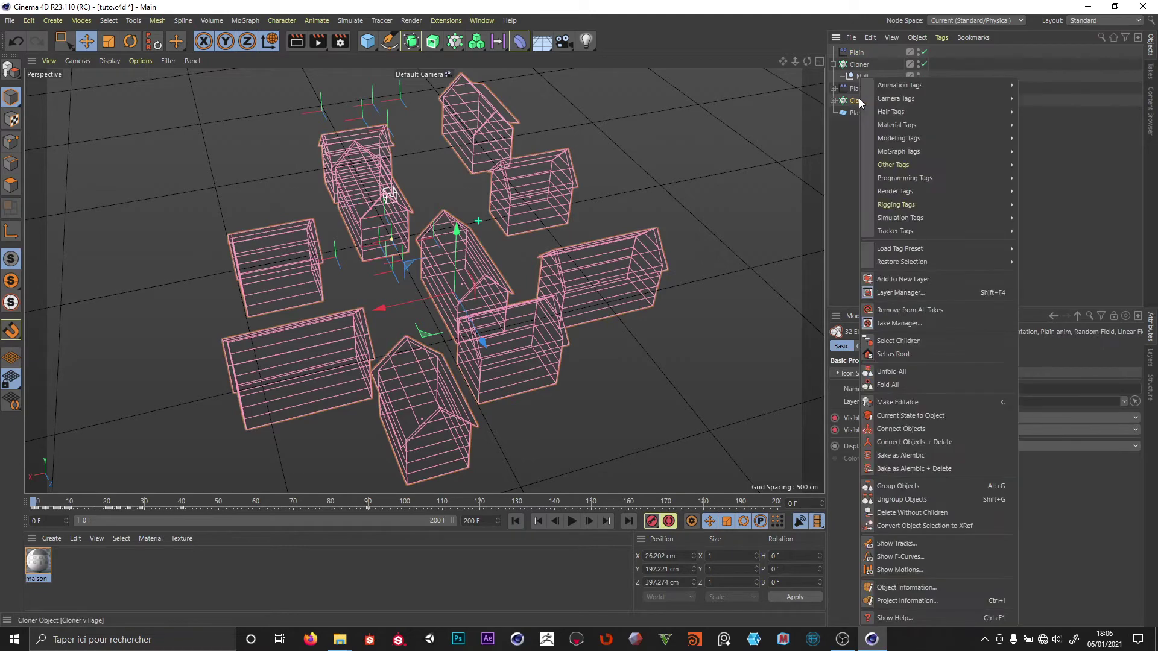
click(924, 281)
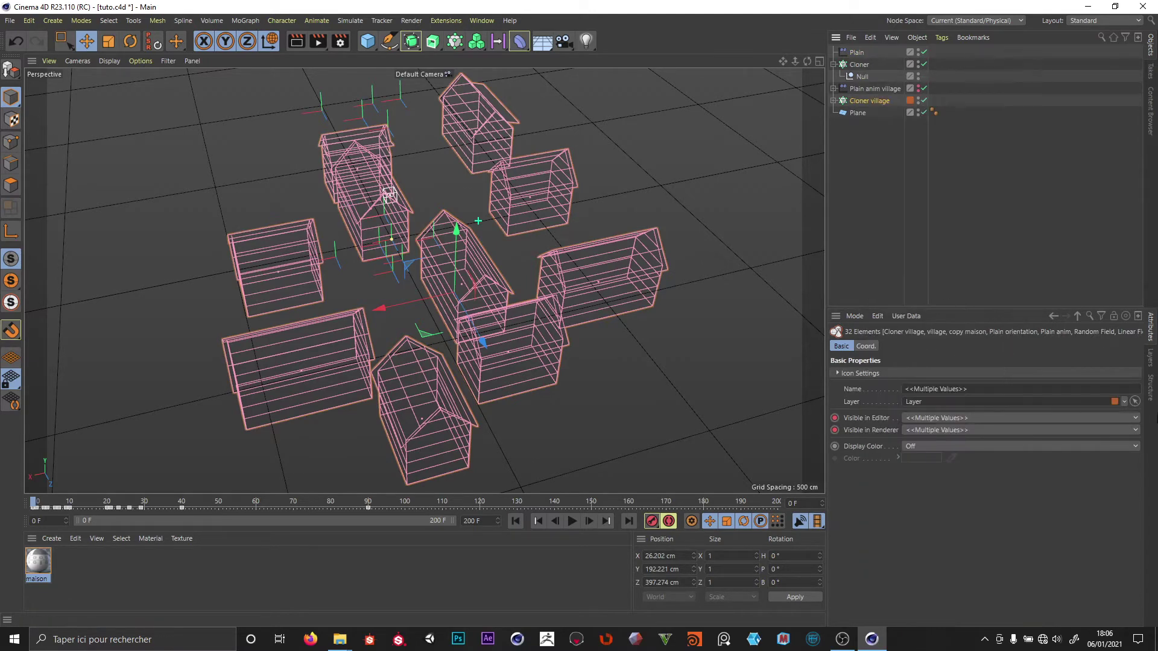
click(1150, 357)
click(893, 341)
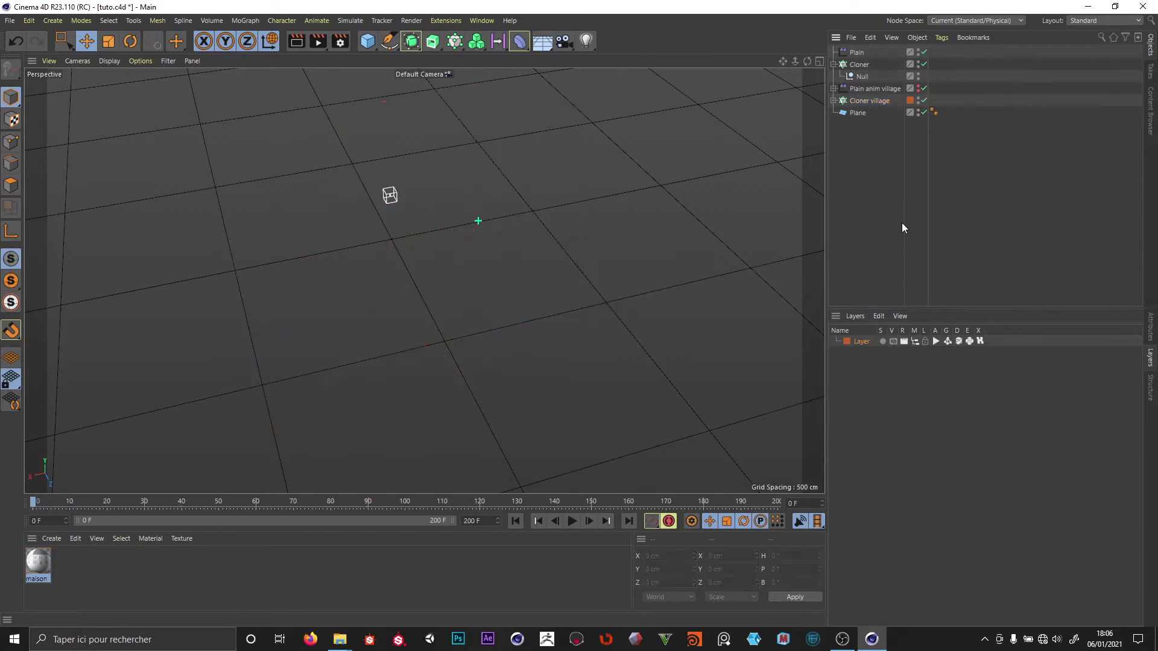
Step: Rename the second cloner to 'Cloner stopmo'
click(854, 64)
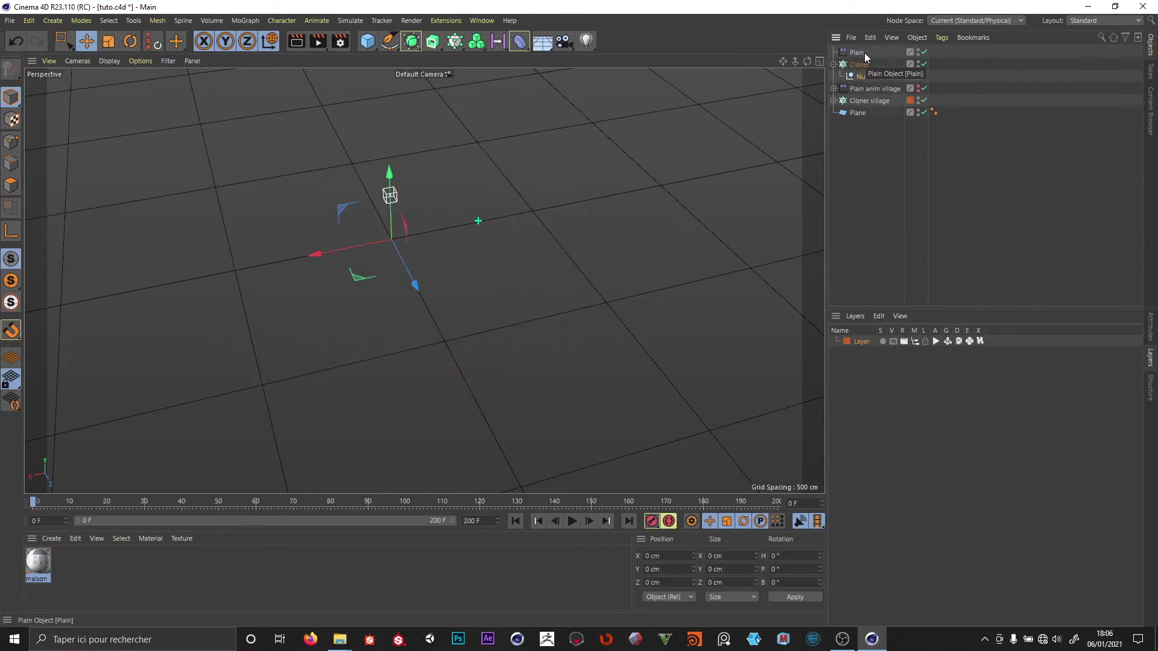
click(864, 53)
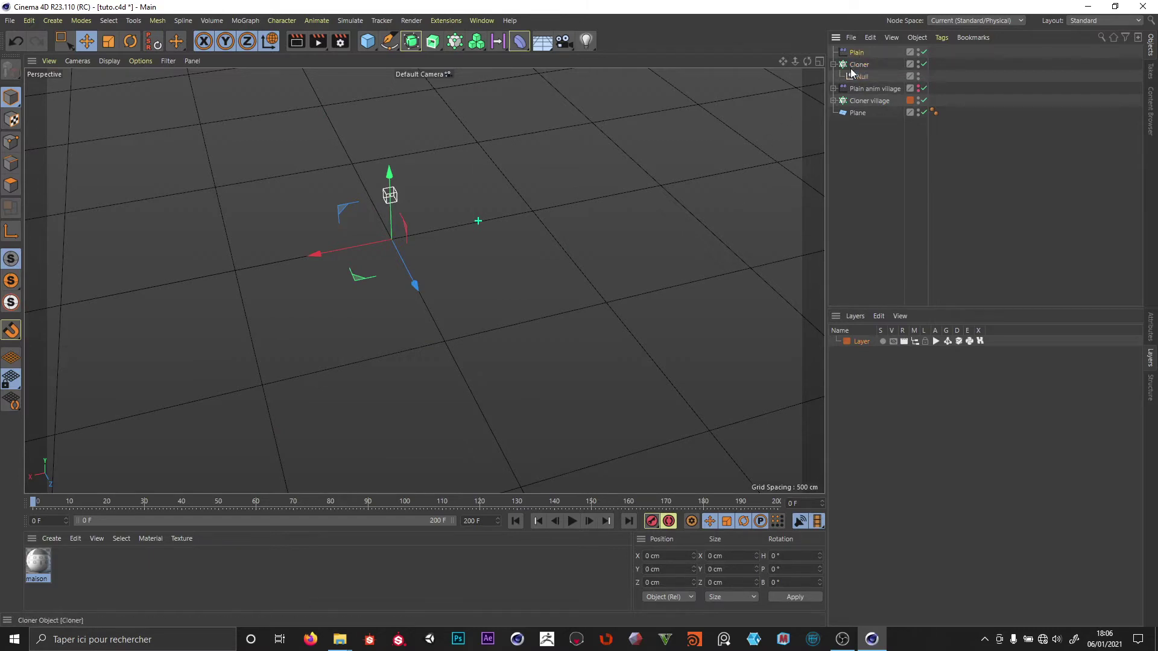
click(857, 65)
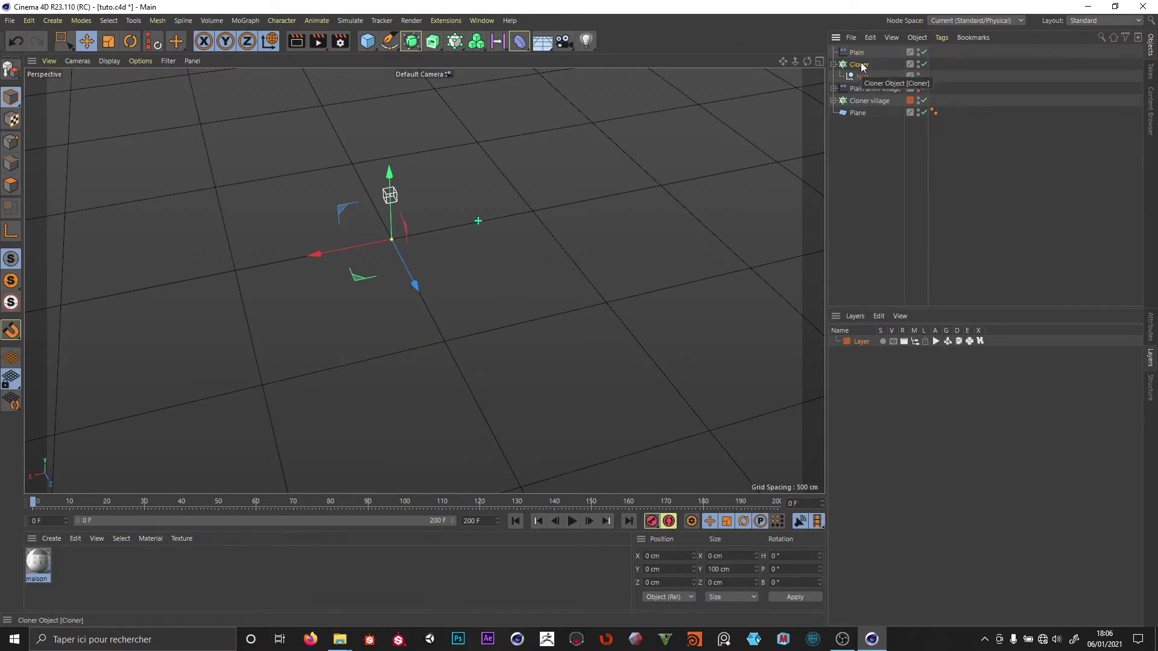
double_click(862, 65)
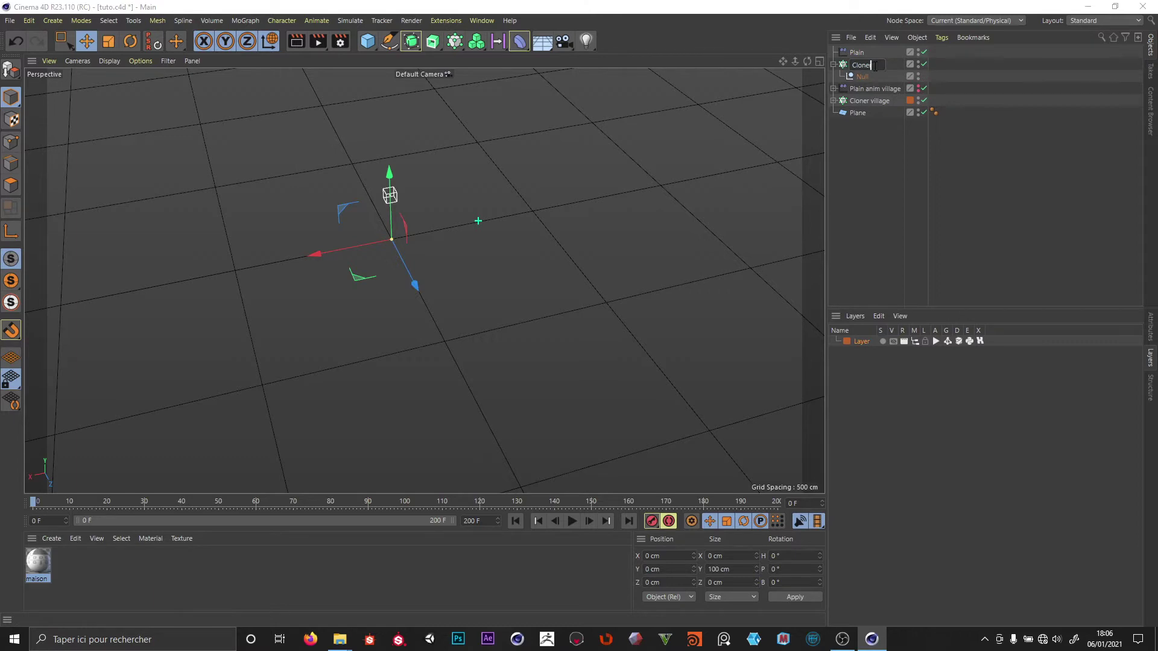
text(stup)
key(Return)
Step: Rename its Plain effector to 'Plain stopmo' and bring back its attribute settings
click(859, 53)
double_click(861, 53)
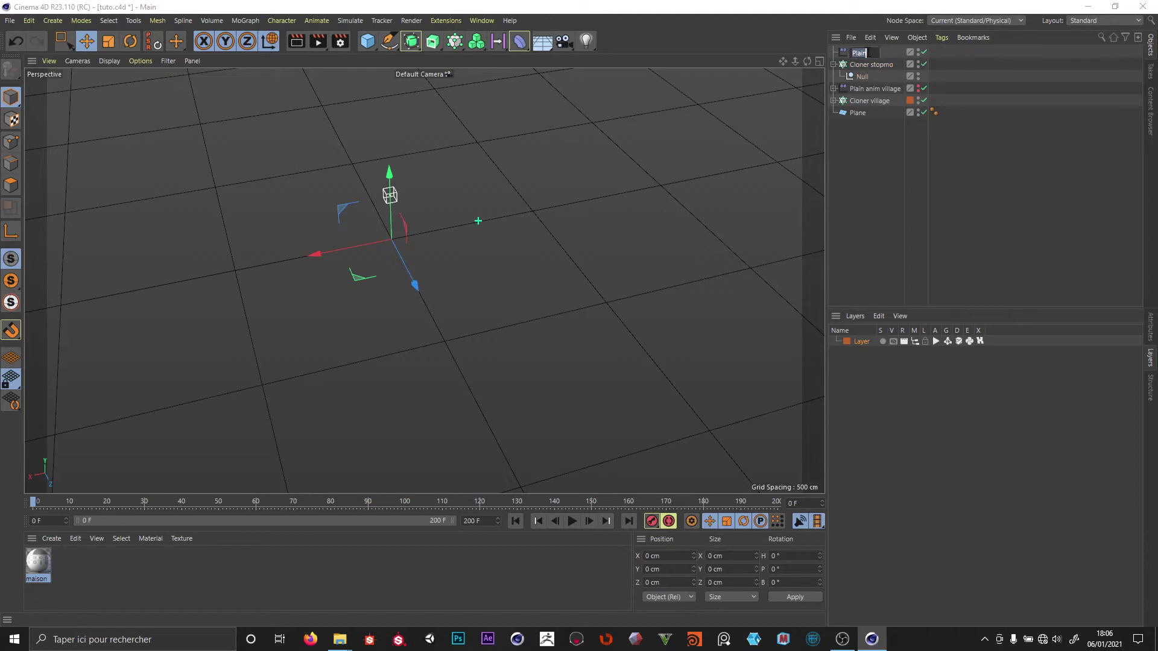
text(stopmo)
key(Return)
click(866, 142)
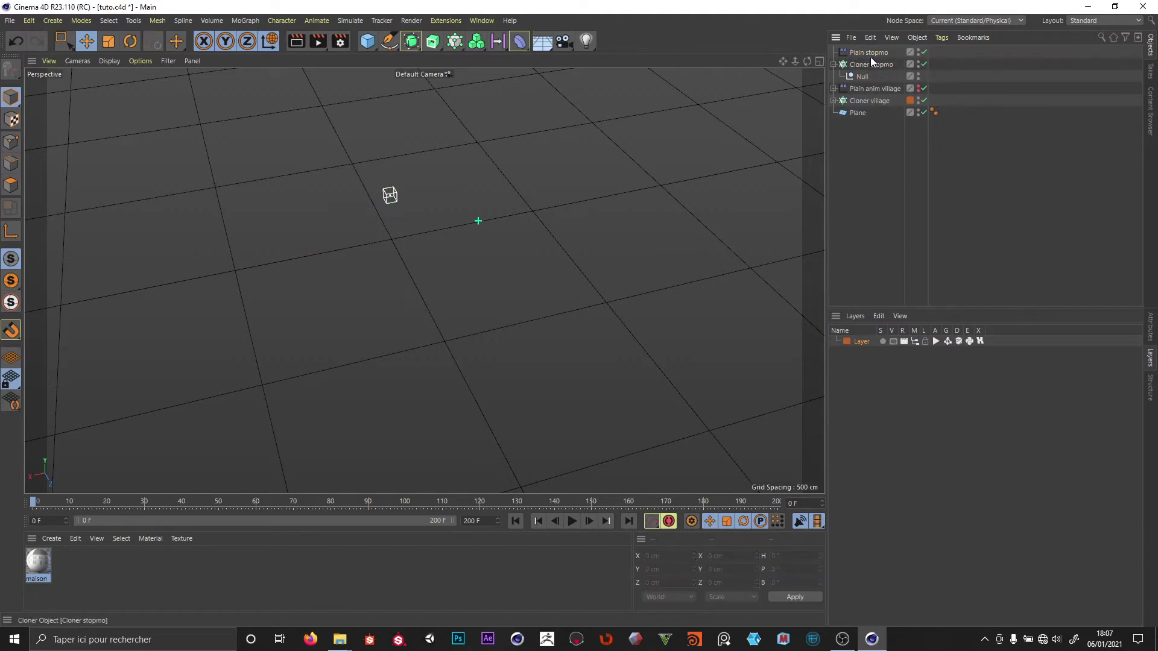
click(870, 53)
click(1149, 335)
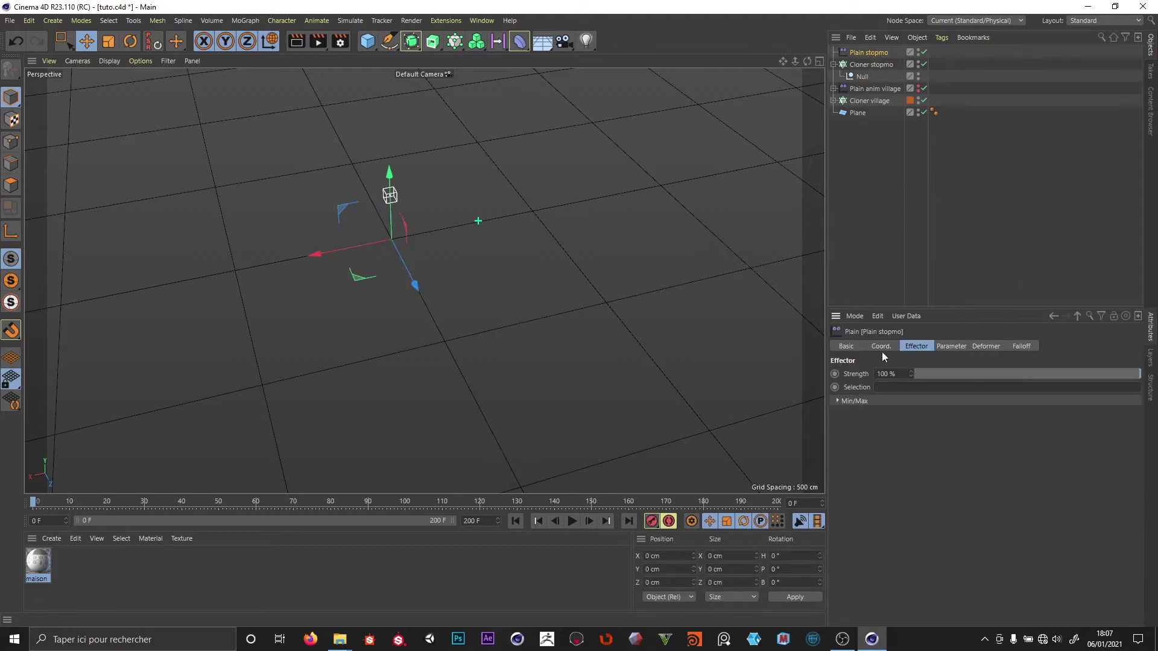
Step: Set Plain stopmo's position offset to X 100 cm, Y 0 cm and add a Linear Field falloff
click(951, 346)
click(884, 423)
text(0)
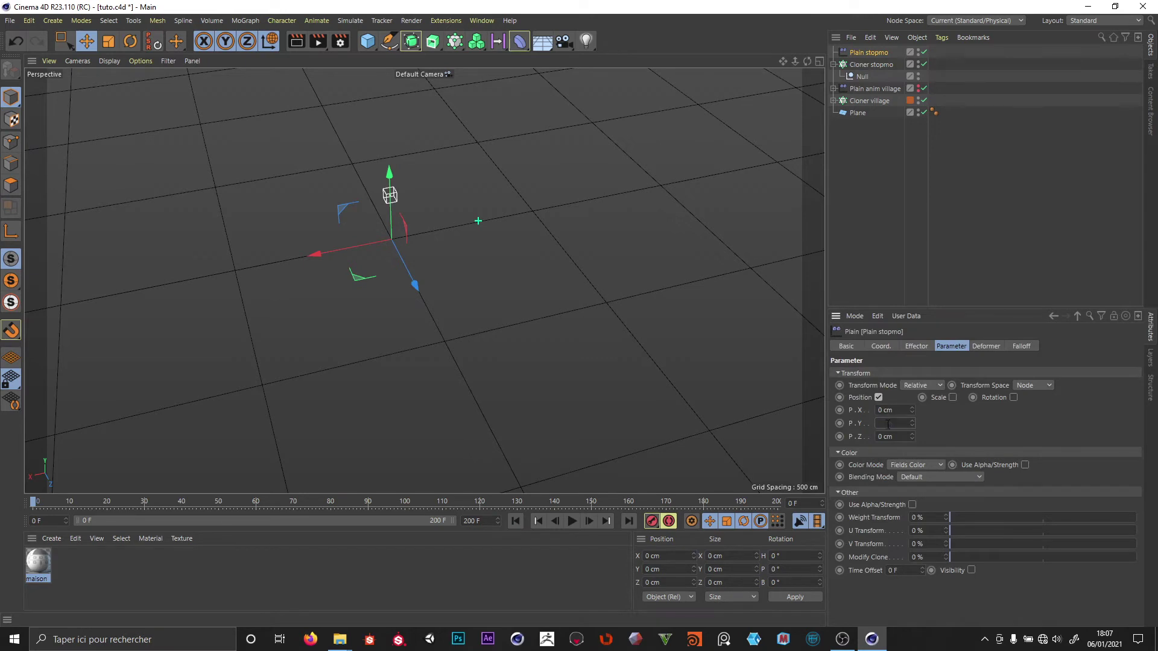
key(Return)
click(901, 410)
text(100)
key(Return)
click(1021, 347)
click(862, 464)
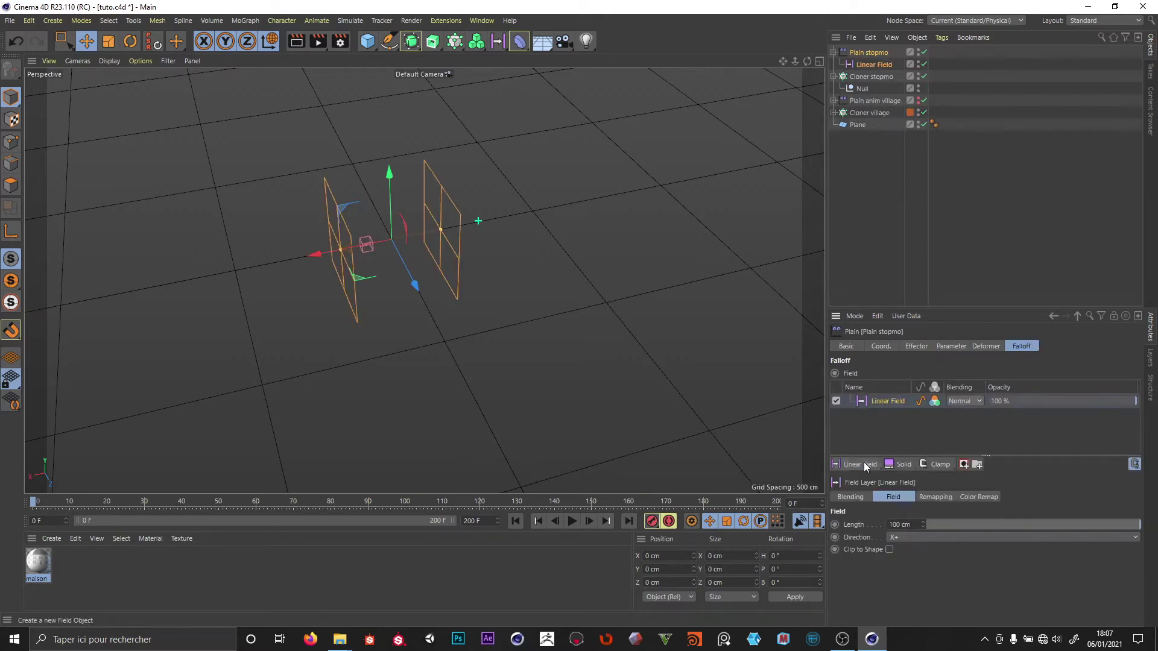
Step: Set the Linear Field's X position to 100 cm at frame 0
click(865, 64)
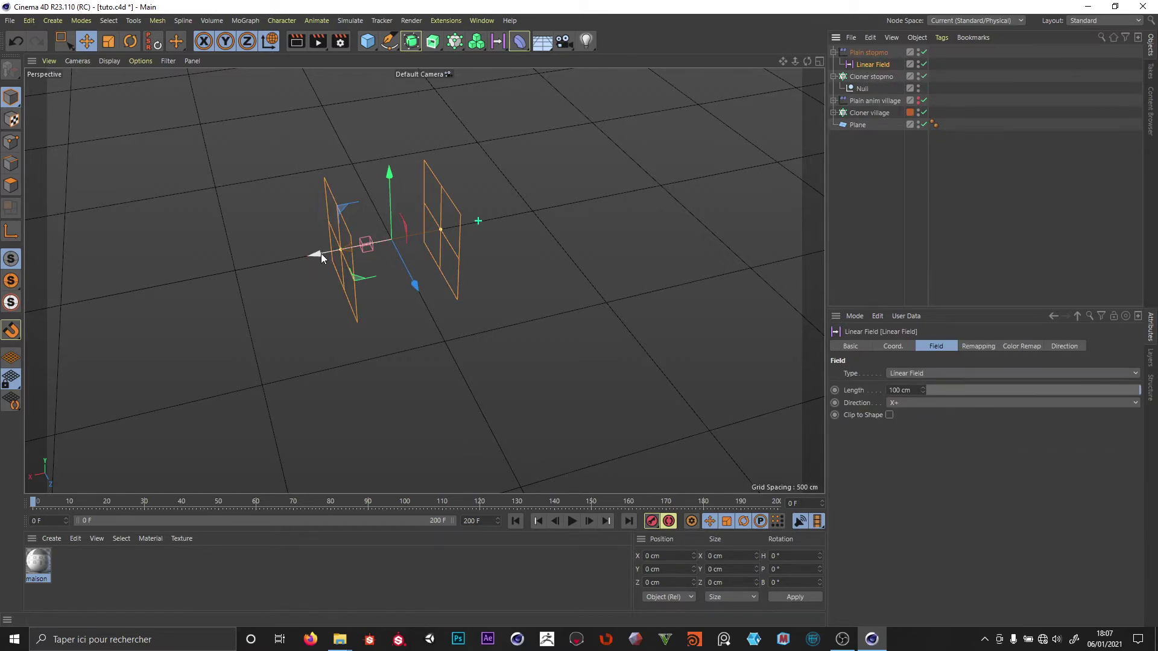
drag(321, 253, 292, 263)
click(892, 346)
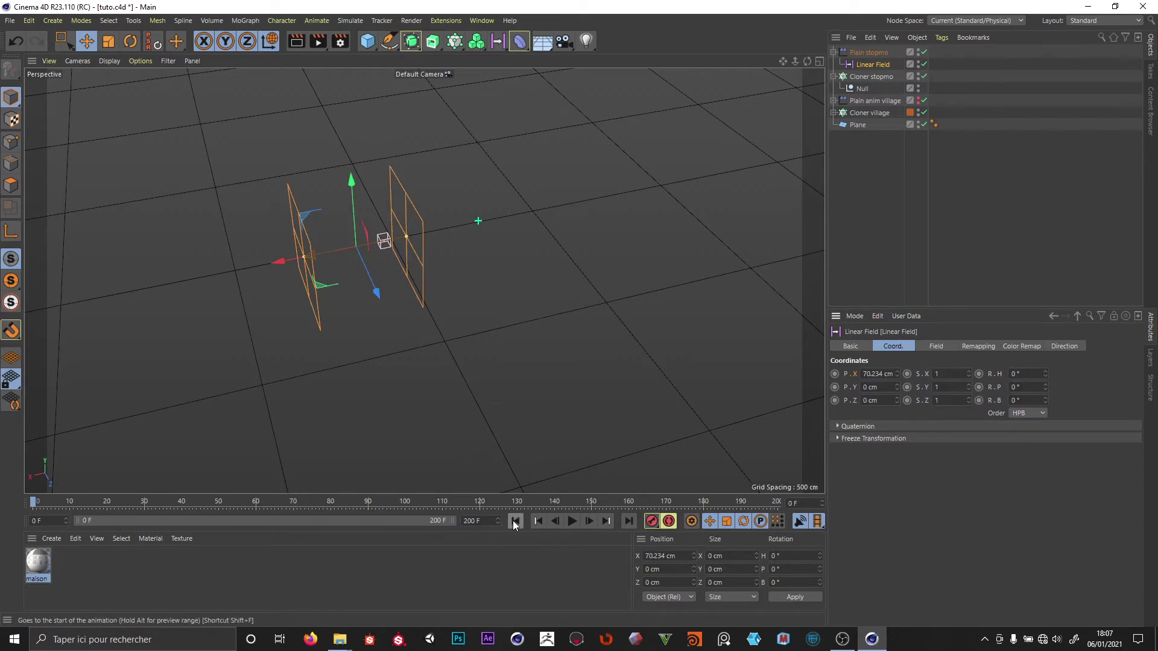
click(864, 374)
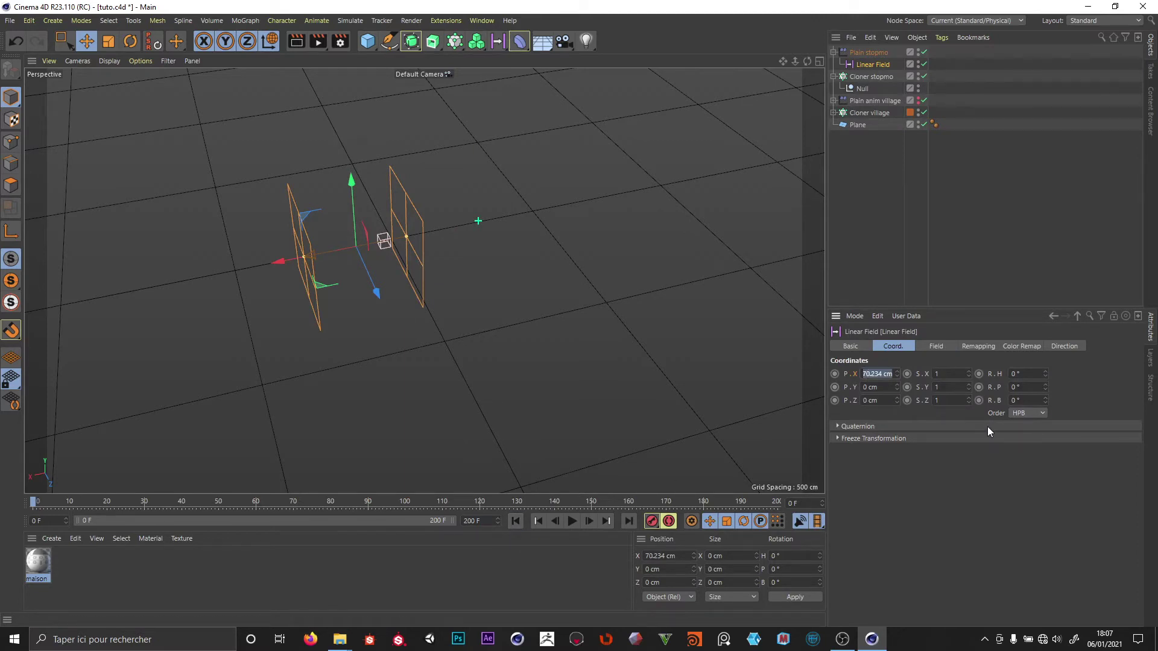
text(0)
key(Return)
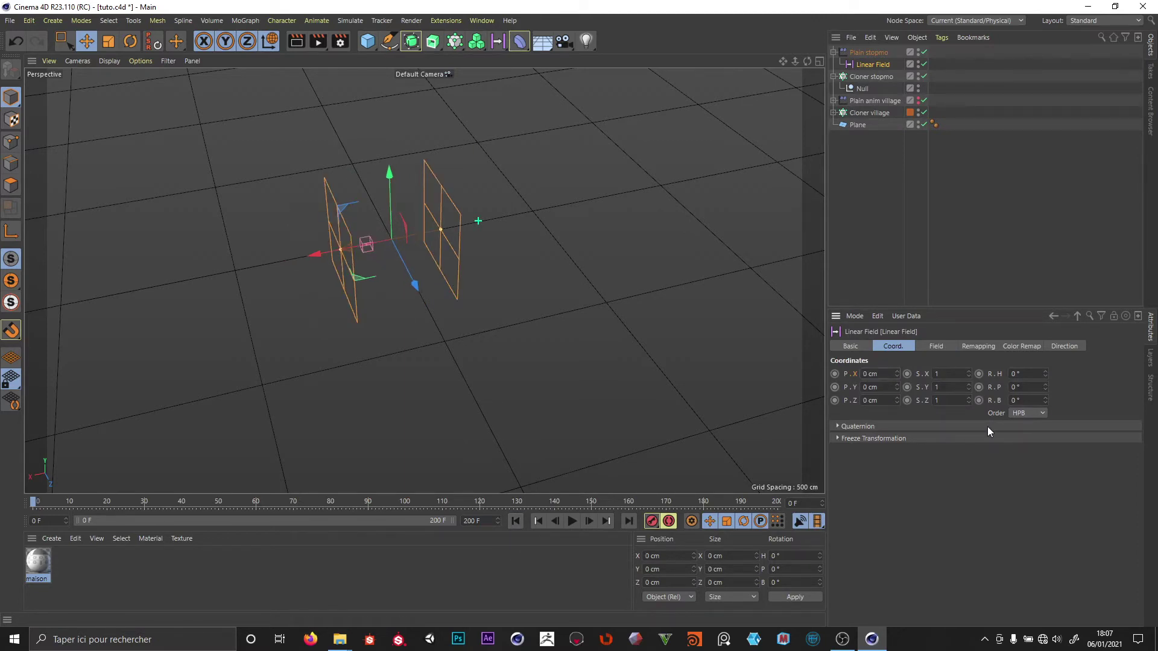
click(867, 373)
text(10)
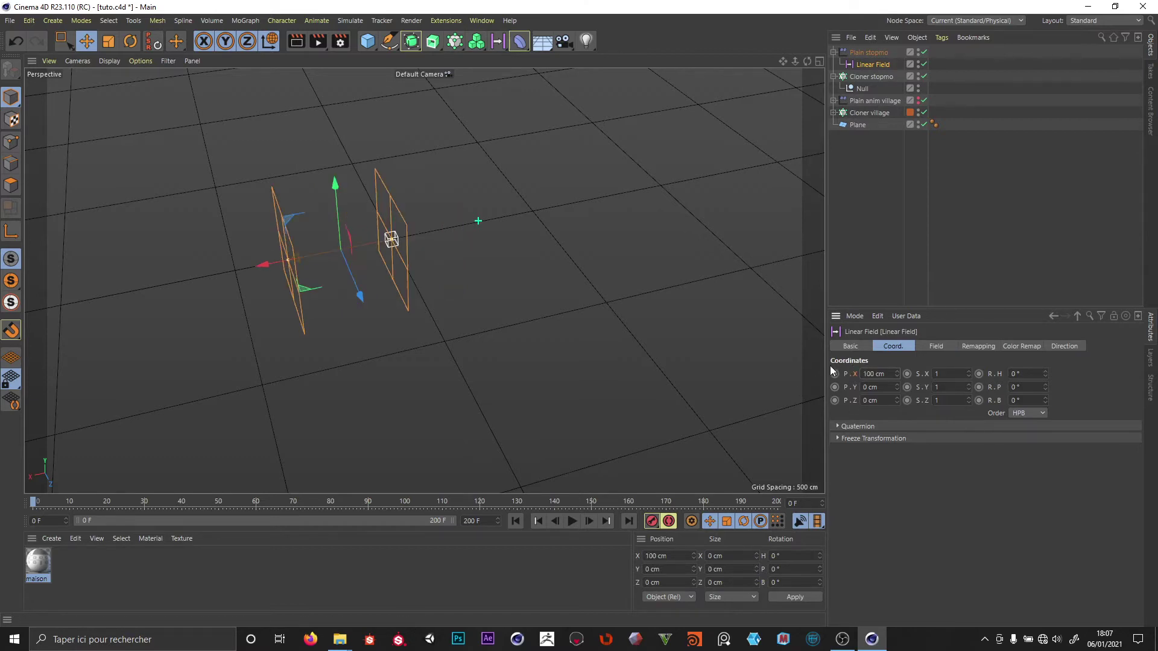
Step: At frame 100, move the Linear Field to X -100 cm
click(328, 500)
click(403, 500)
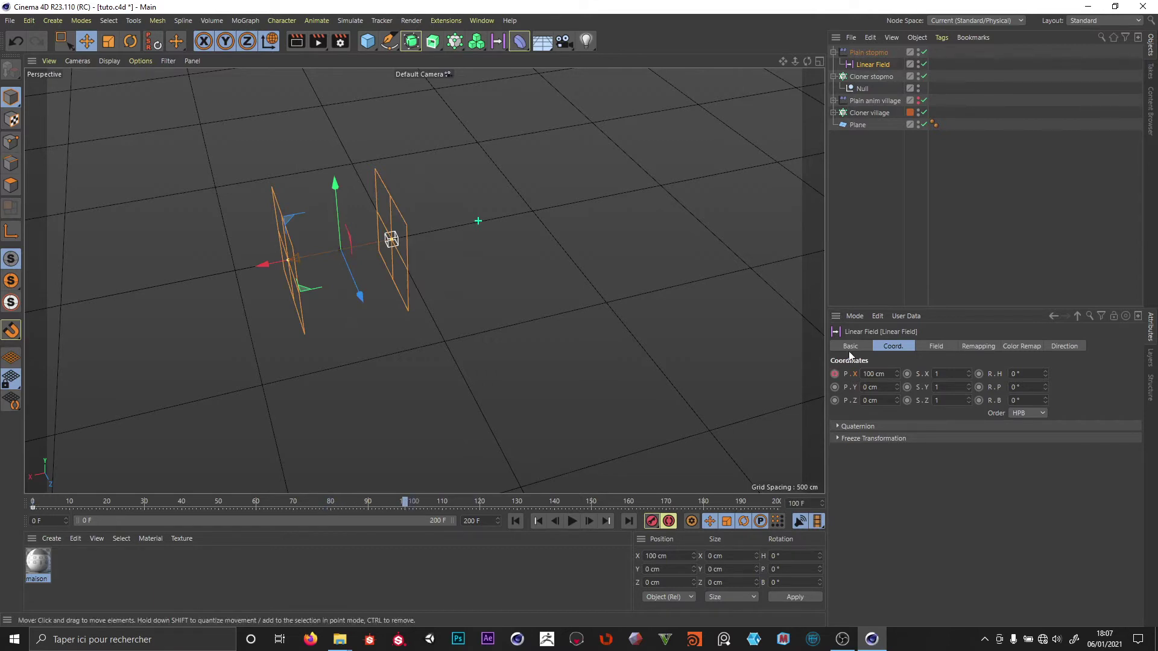
drag(260, 265, 365, 244)
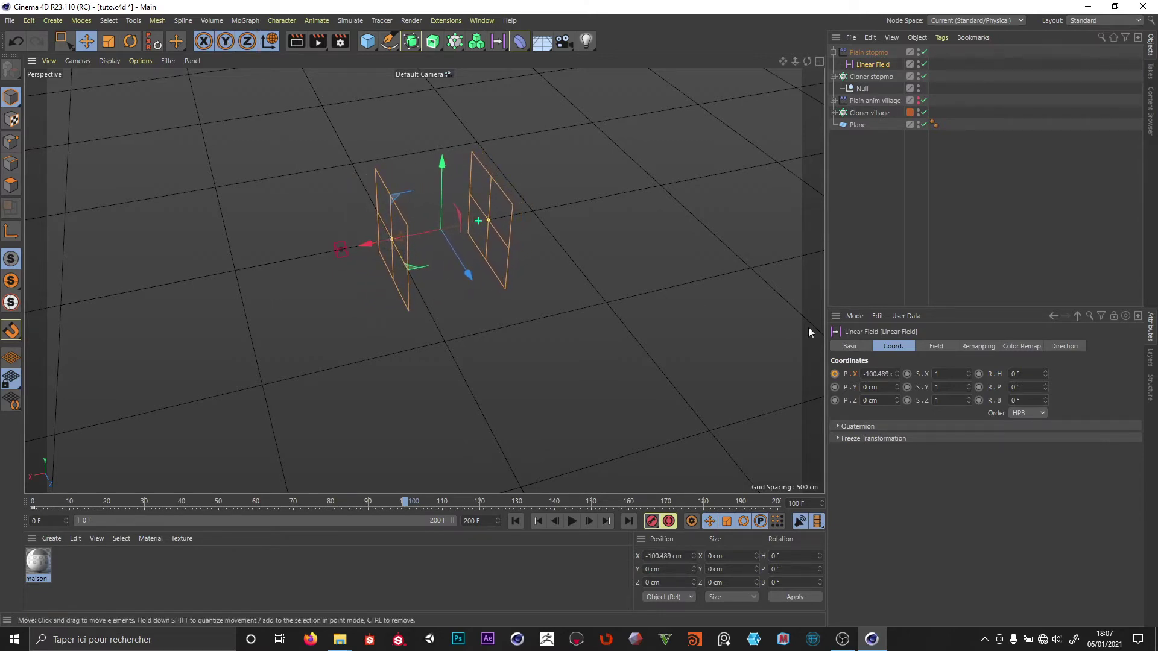
double_click(878, 373)
text(-)
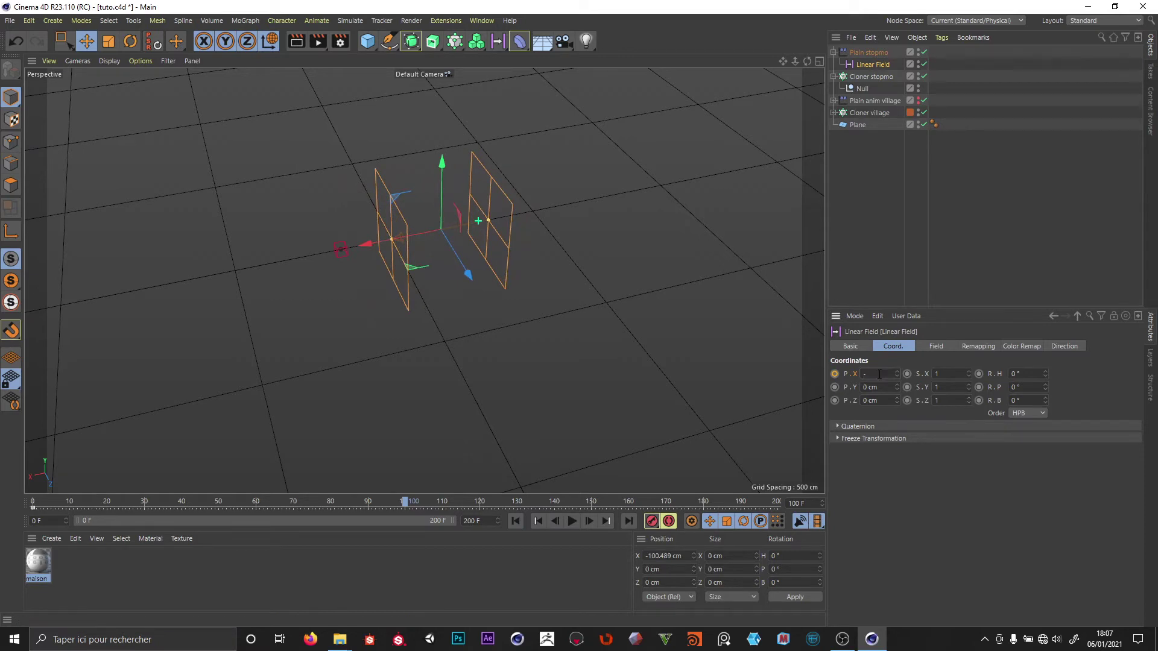
text(100)
key(Return)
click(862, 53)
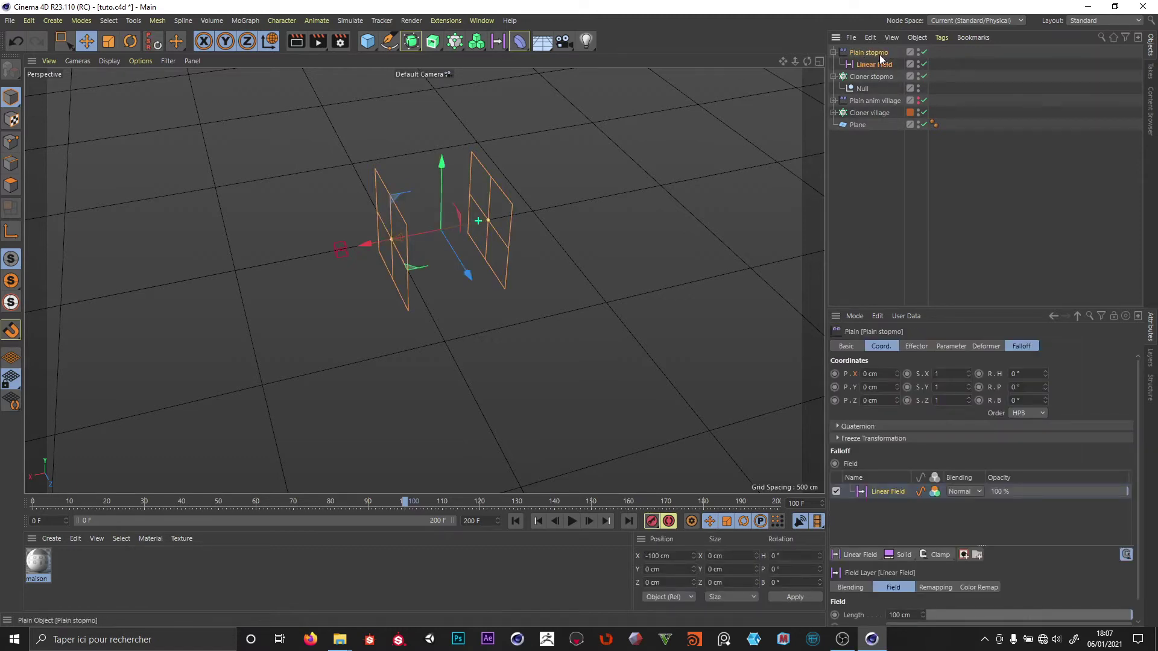
Step: Preview the field animation from frame 0, then collapse Cloner stopmo and select Linear Field
click(516, 522)
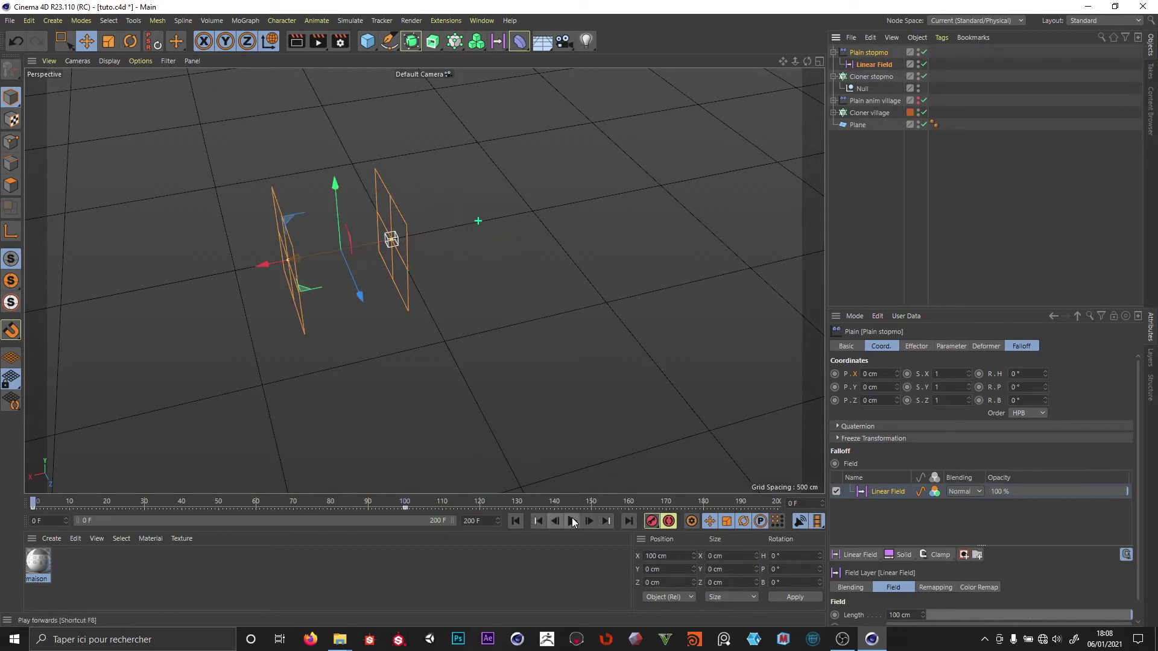
click(573, 522)
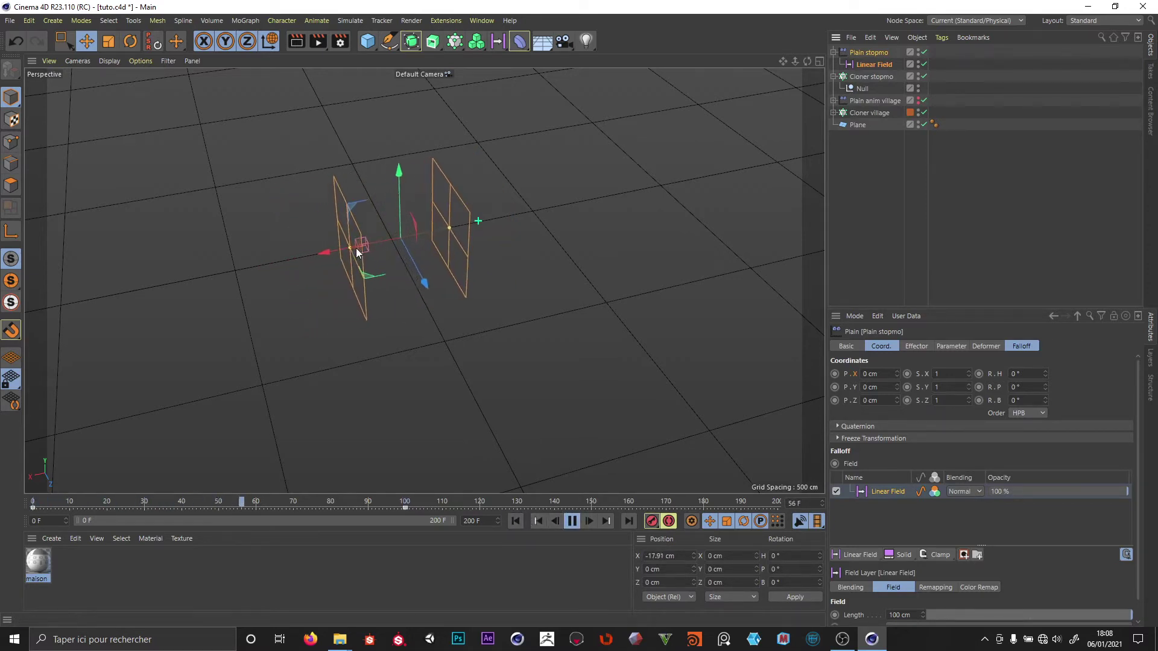
click(860, 88)
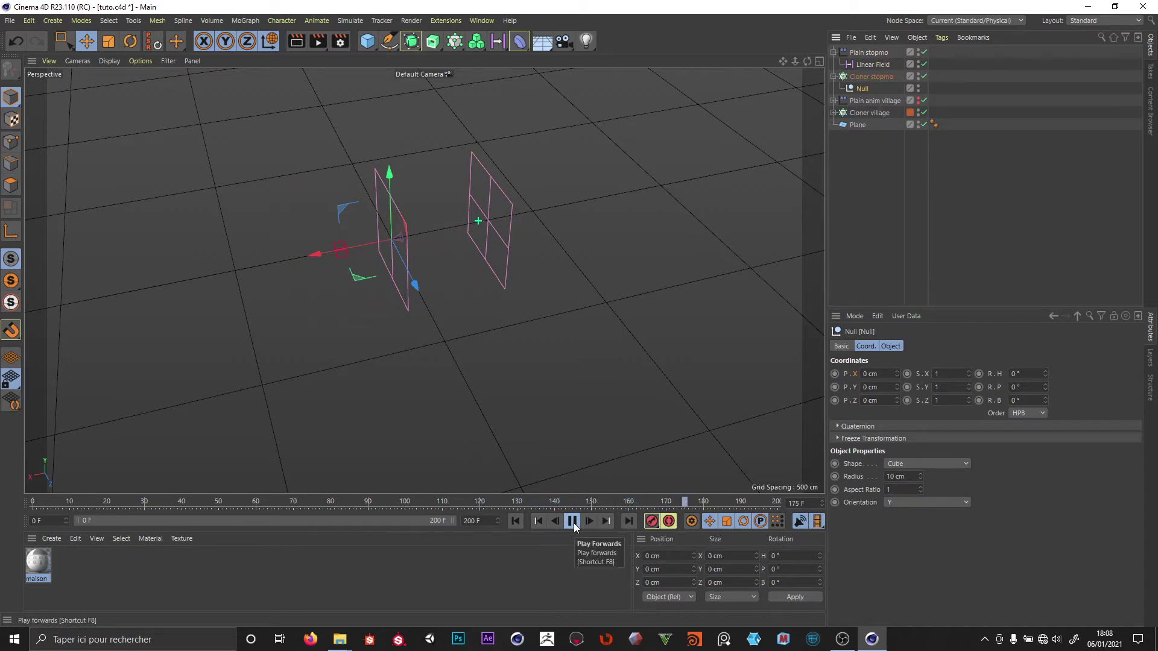
click(572, 521)
click(844, 78)
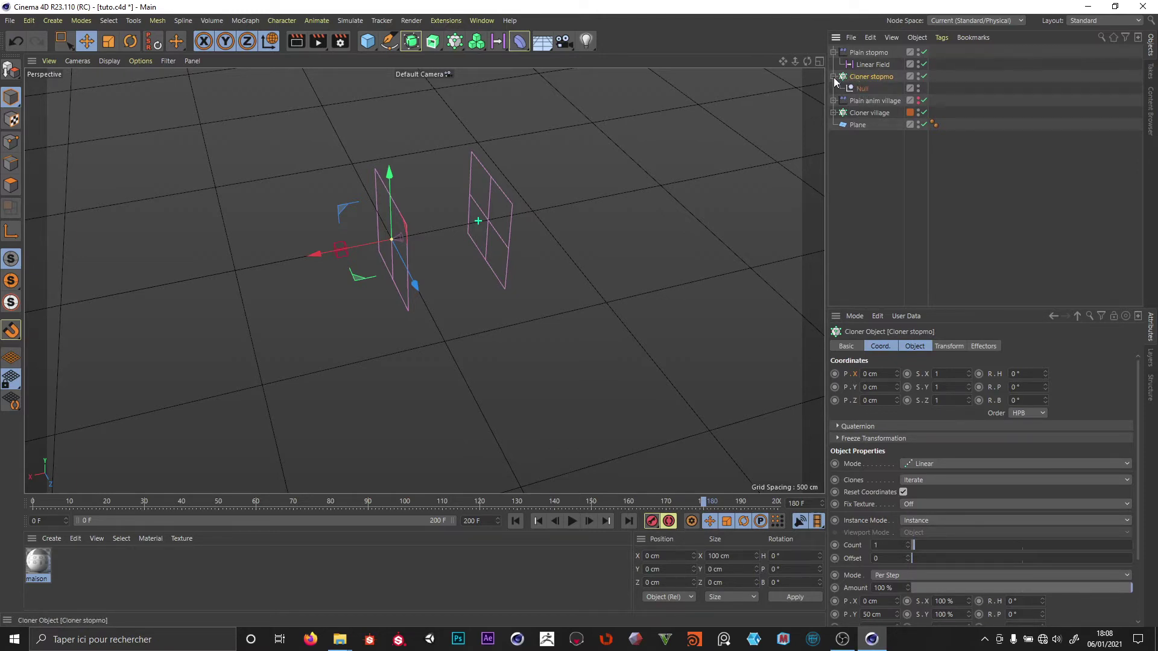
click(834, 76)
click(864, 65)
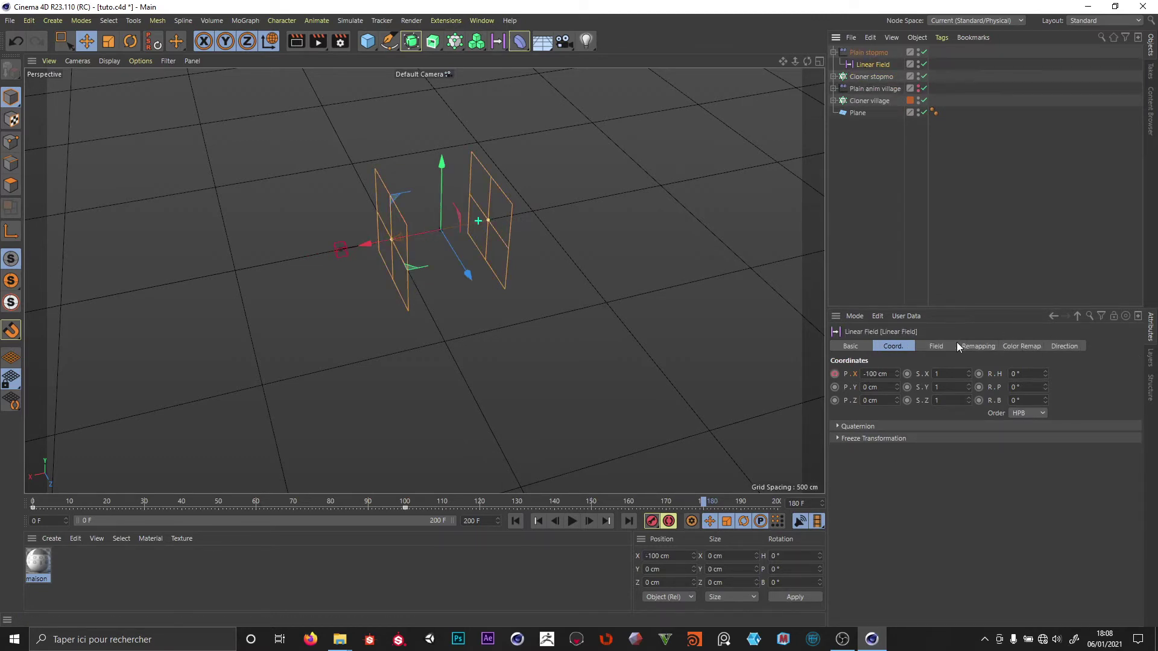
Step: Set the Linear Field's remapping contour mode to Quantize with 10 steps
click(977, 347)
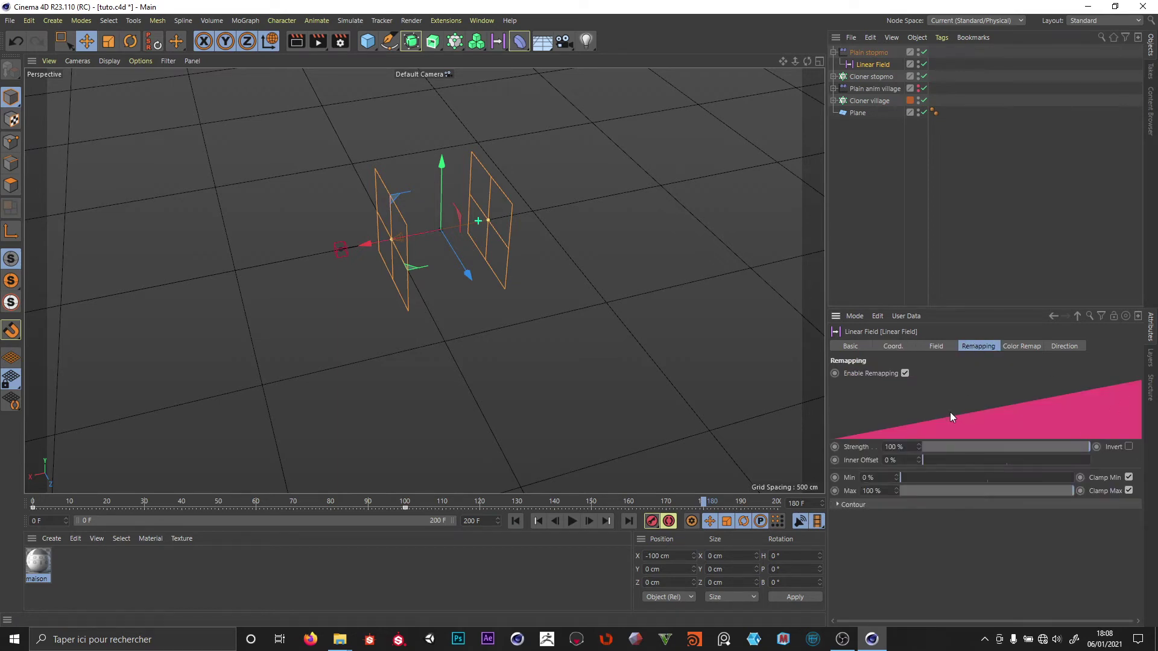
click(854, 506)
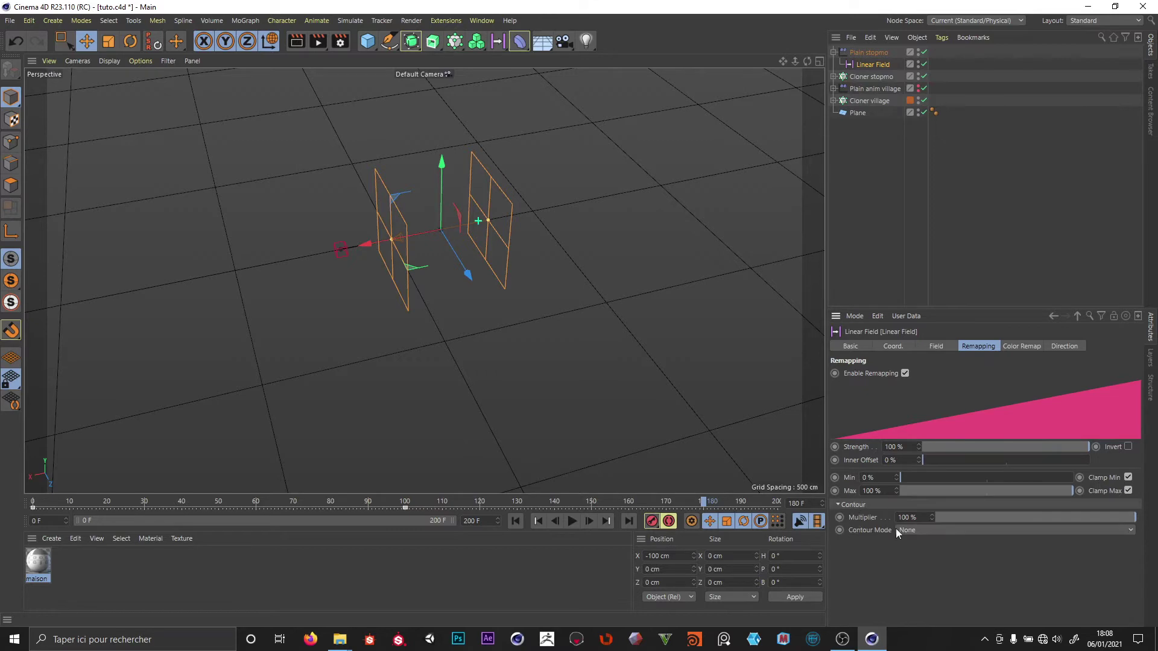
click(946, 530)
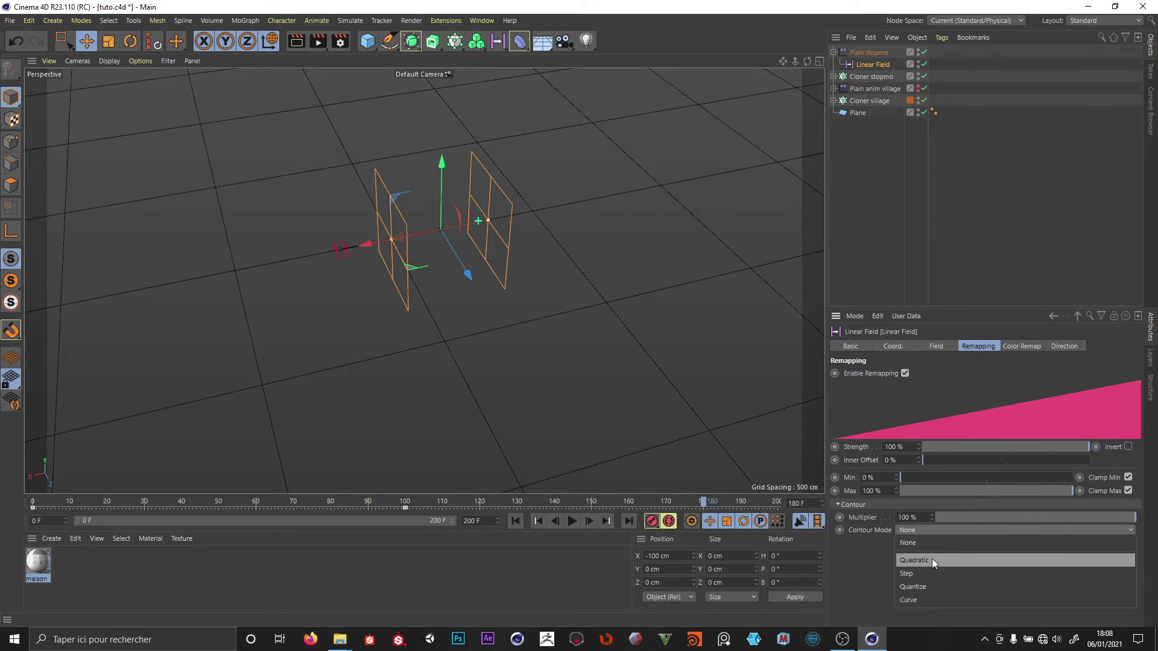
click(913, 587)
click(913, 543)
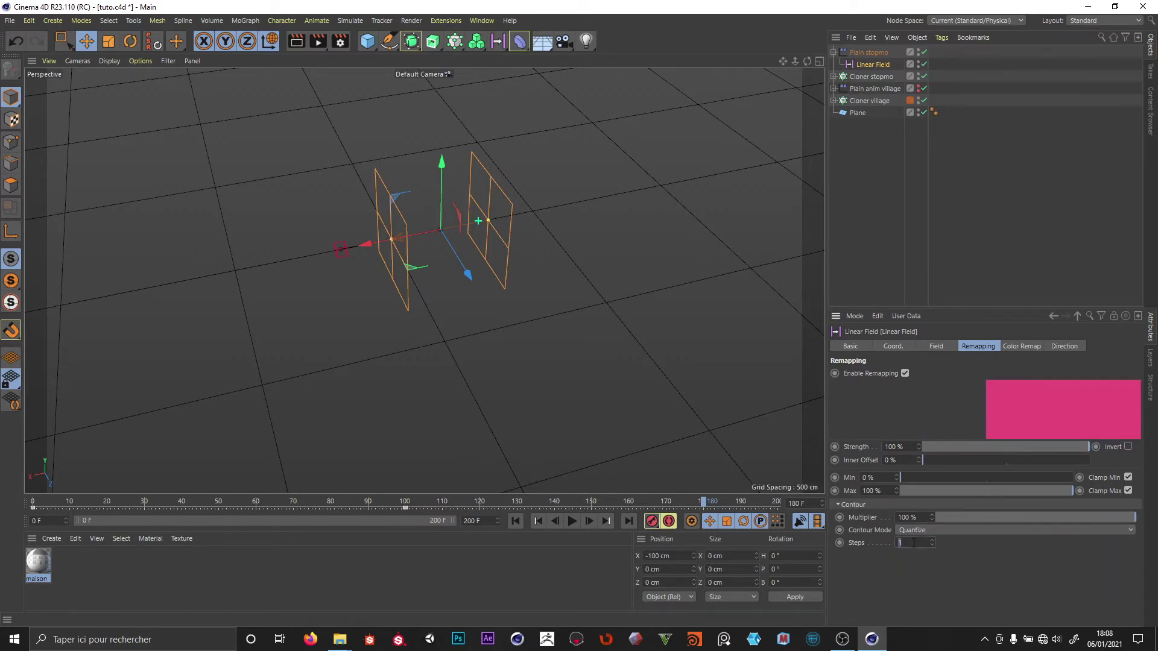
key(Return)
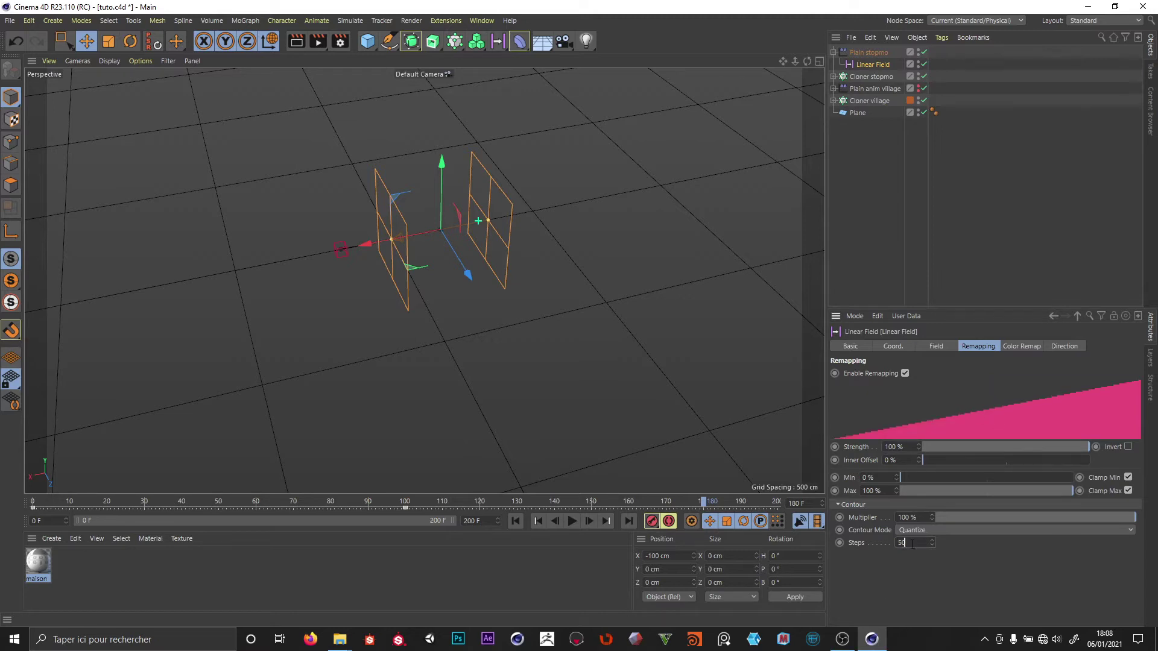
text(10)
key(Return)
click(848, 297)
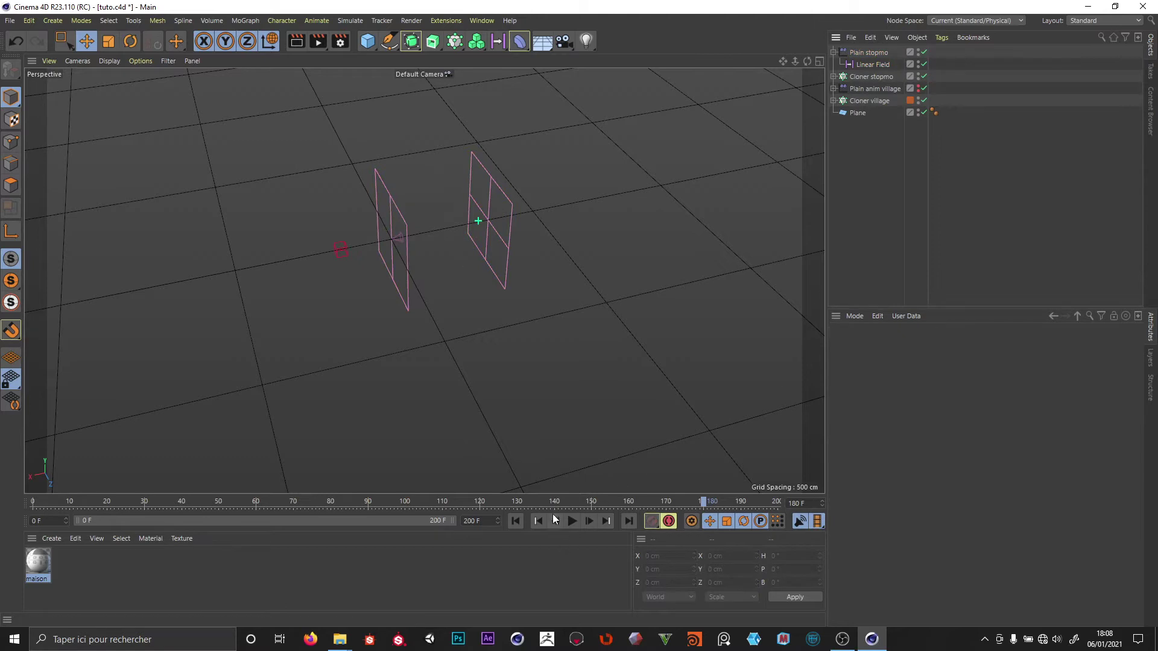
Step: Preview the stepped animation from frame 0 and rewind to the start
click(516, 521)
click(573, 522)
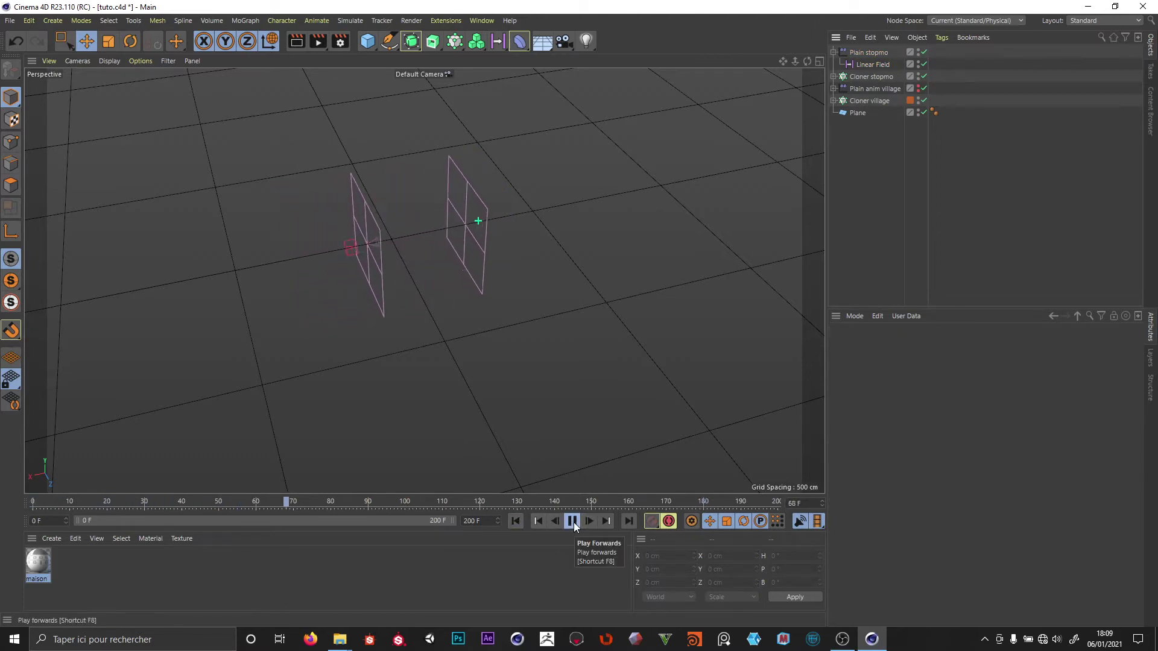
click(516, 521)
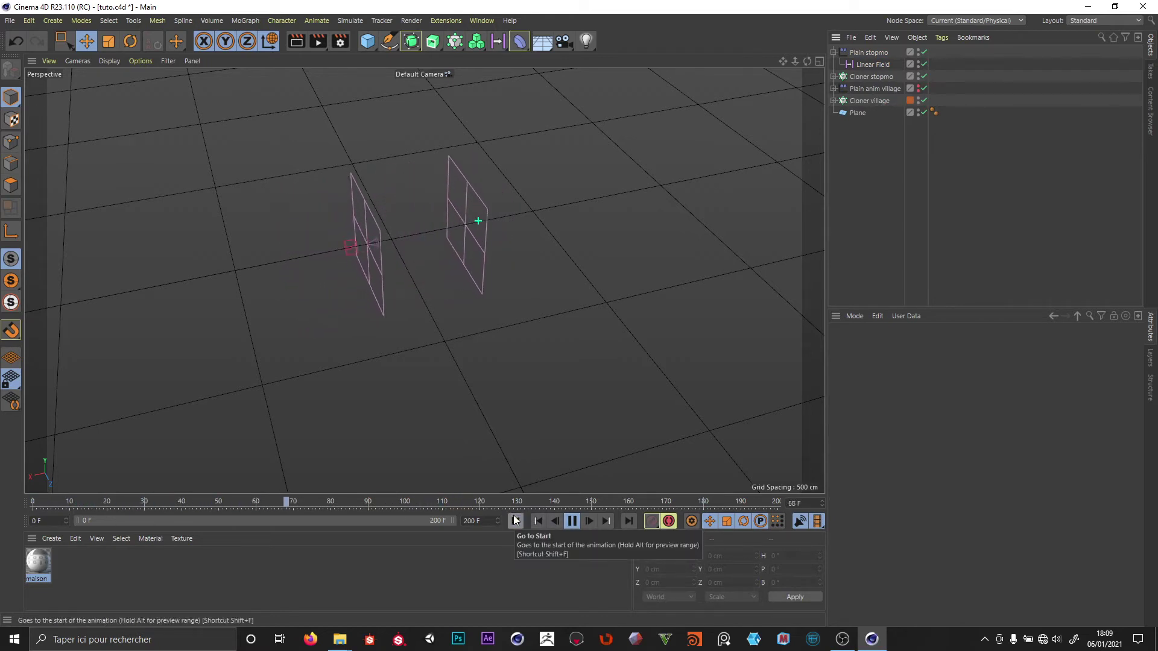
click(573, 521)
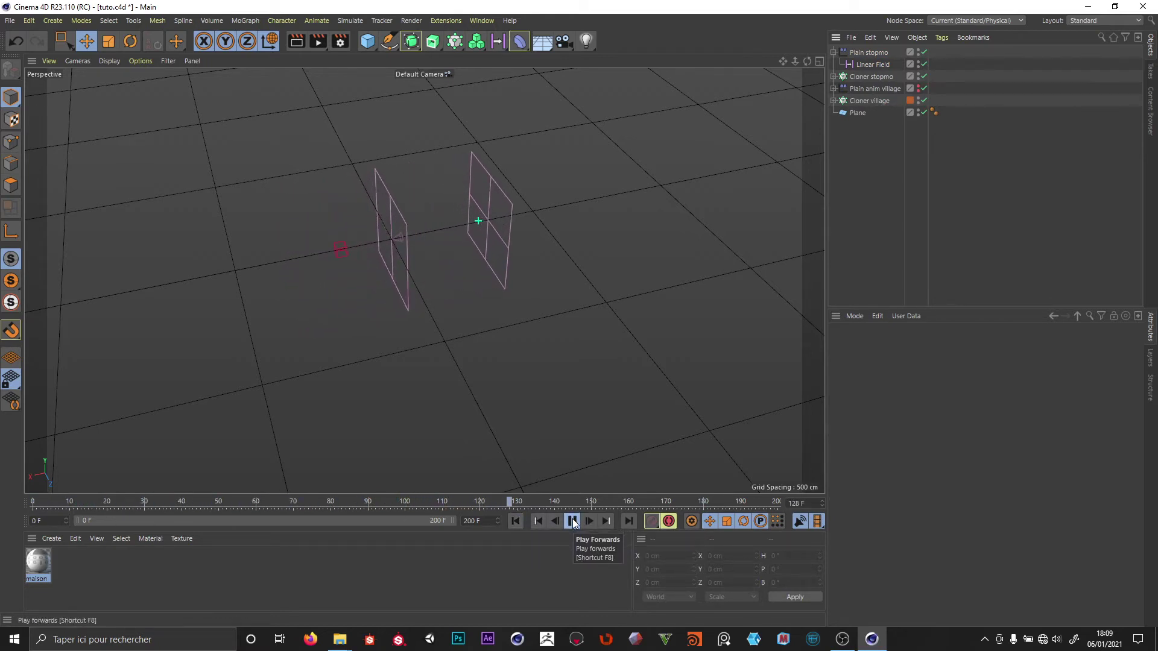
click(573, 521)
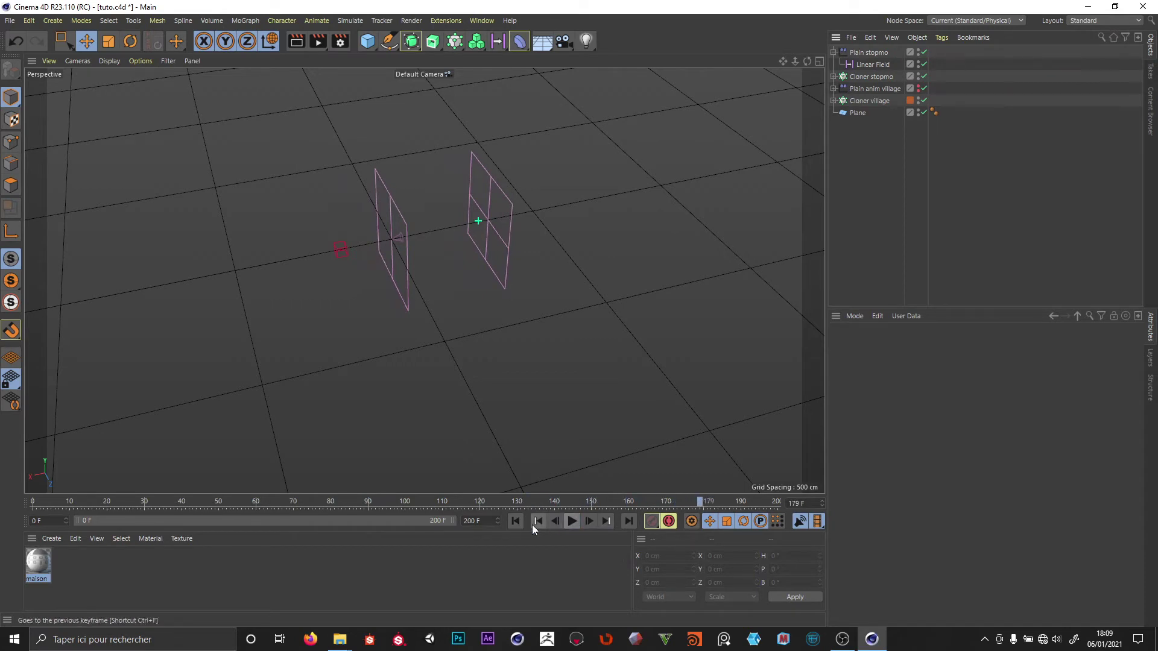
click(518, 523)
click(868, 53)
Step: Raise the Linear Field's quantize Steps to 50
click(902, 498)
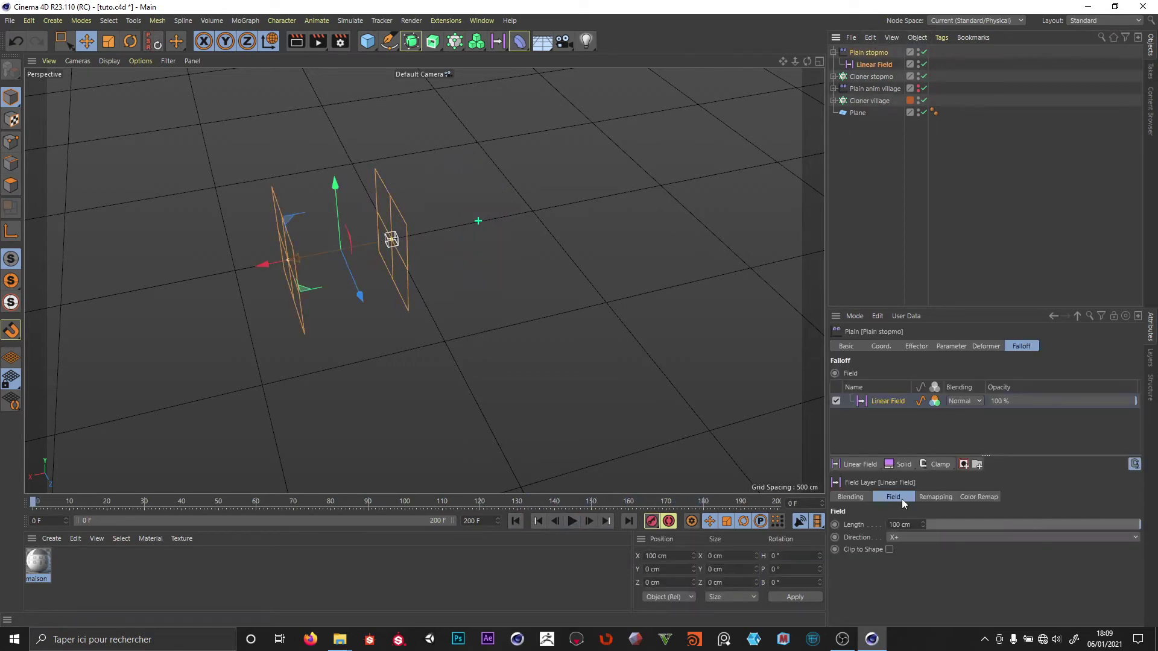
click(856, 64)
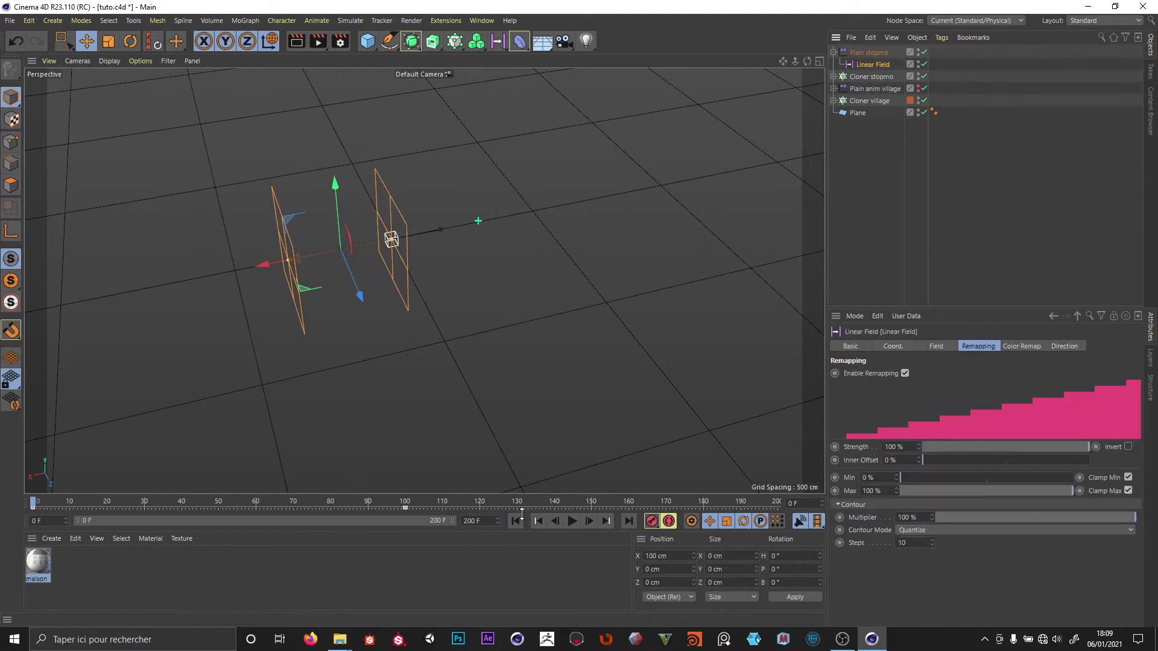
click(905, 544)
key(Return)
Step: Hide the Linear Field in the viewport and play the animation to frame 85
click(945, 103)
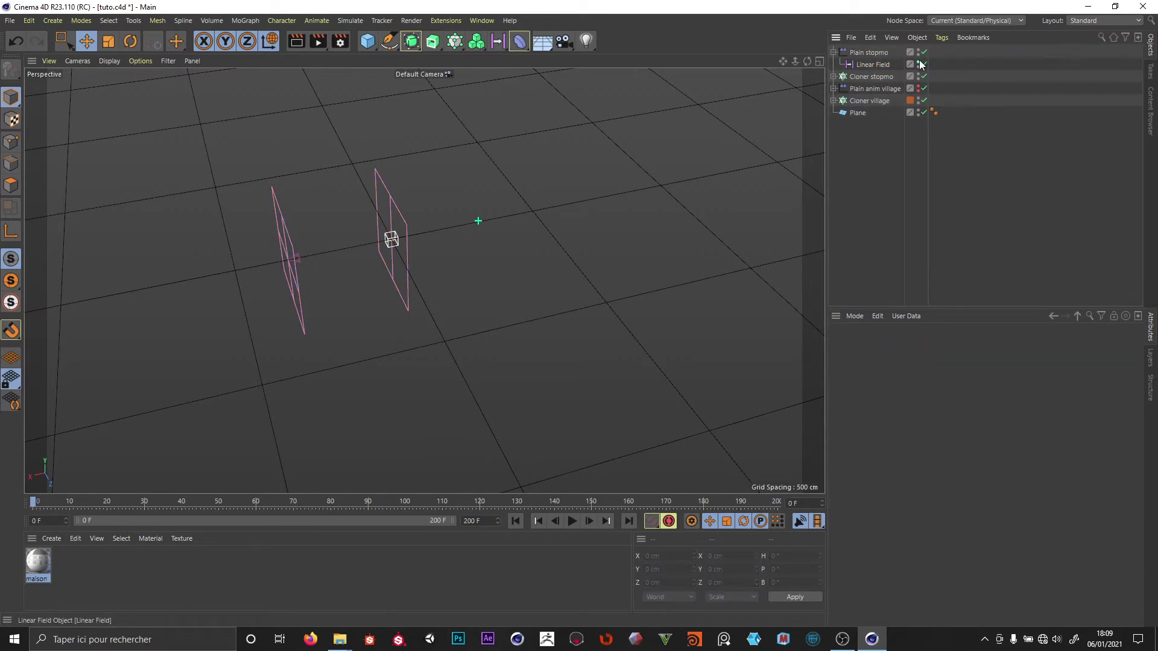
click(918, 63)
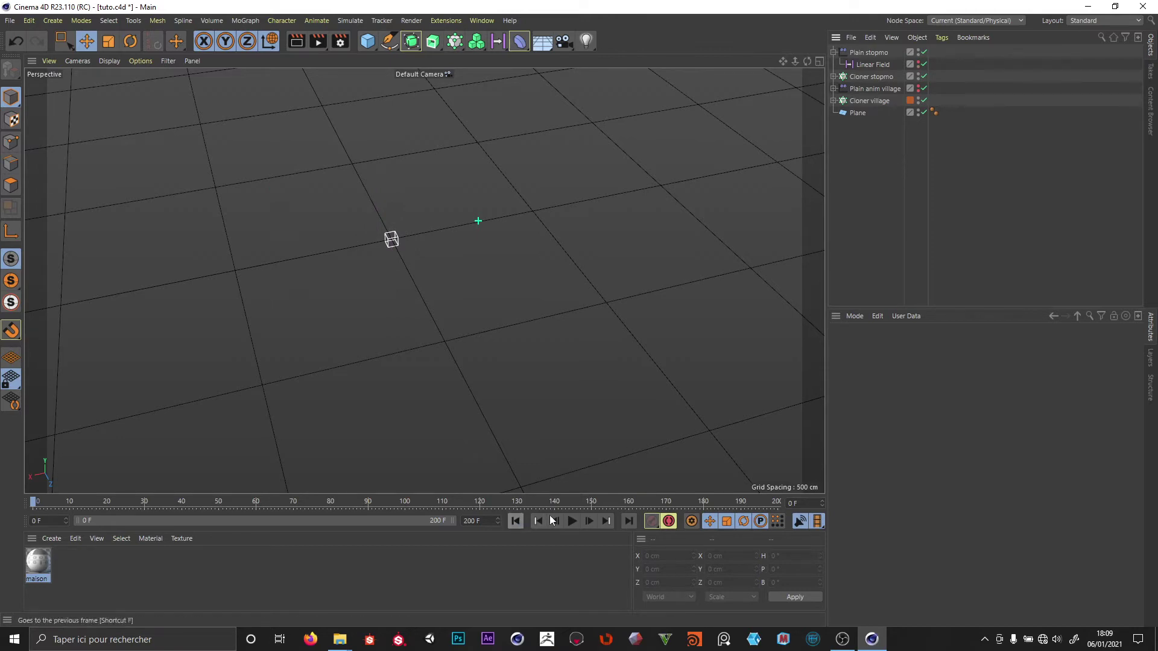
scroll(396, 204, up, 1)
click(572, 521)
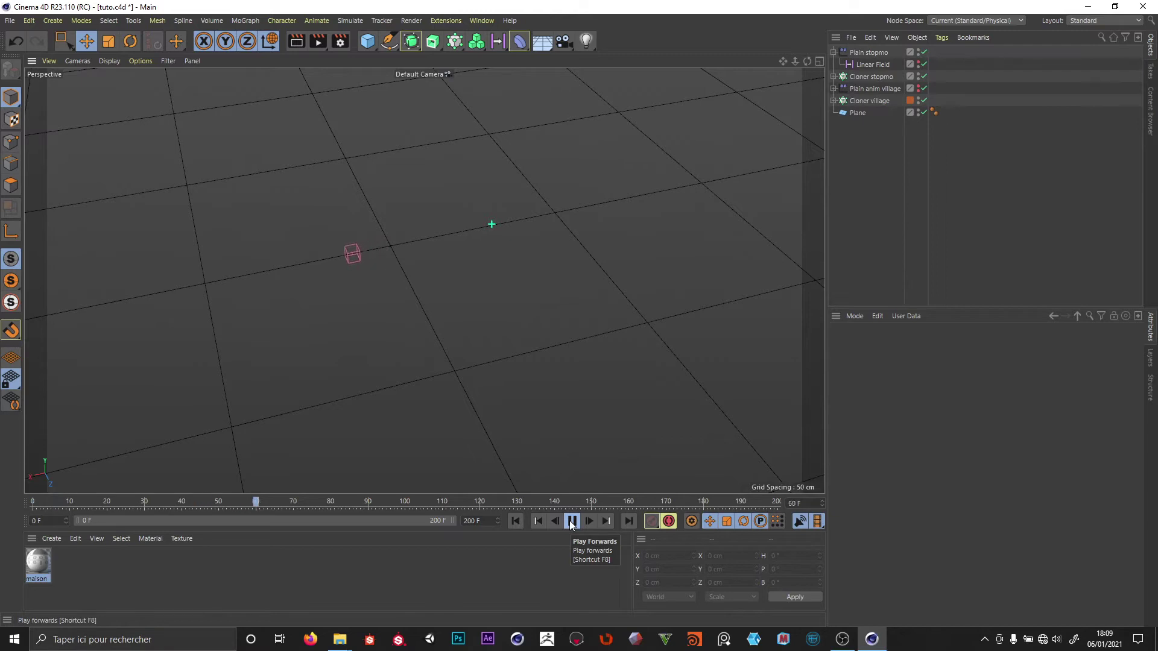
click(571, 521)
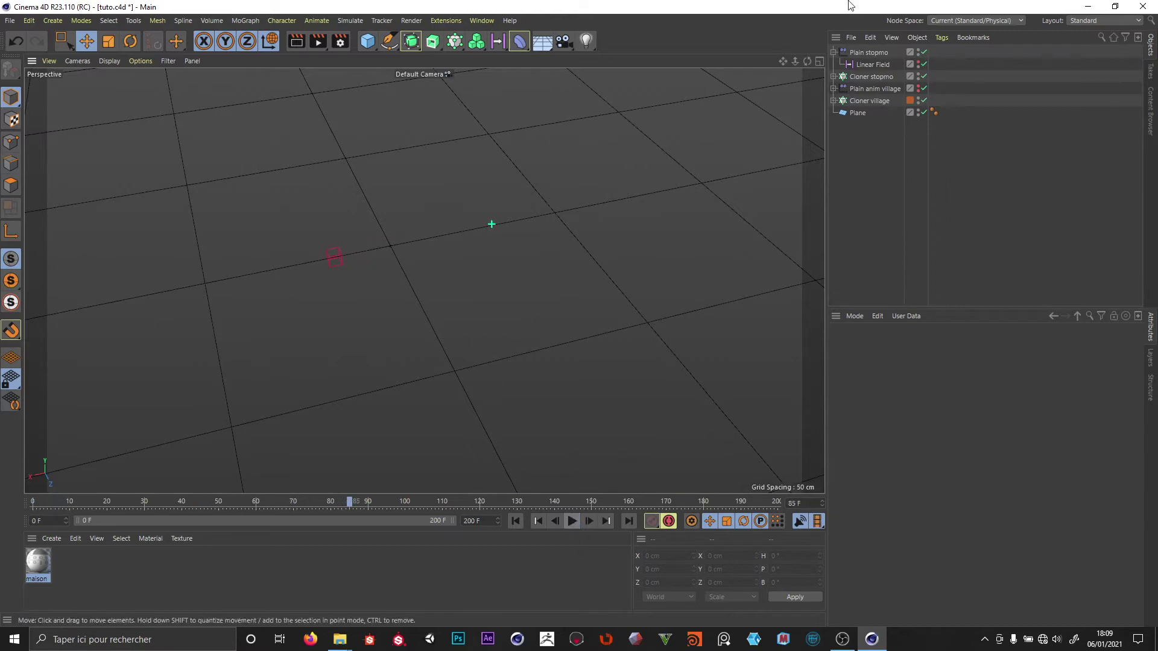
click(872, 64)
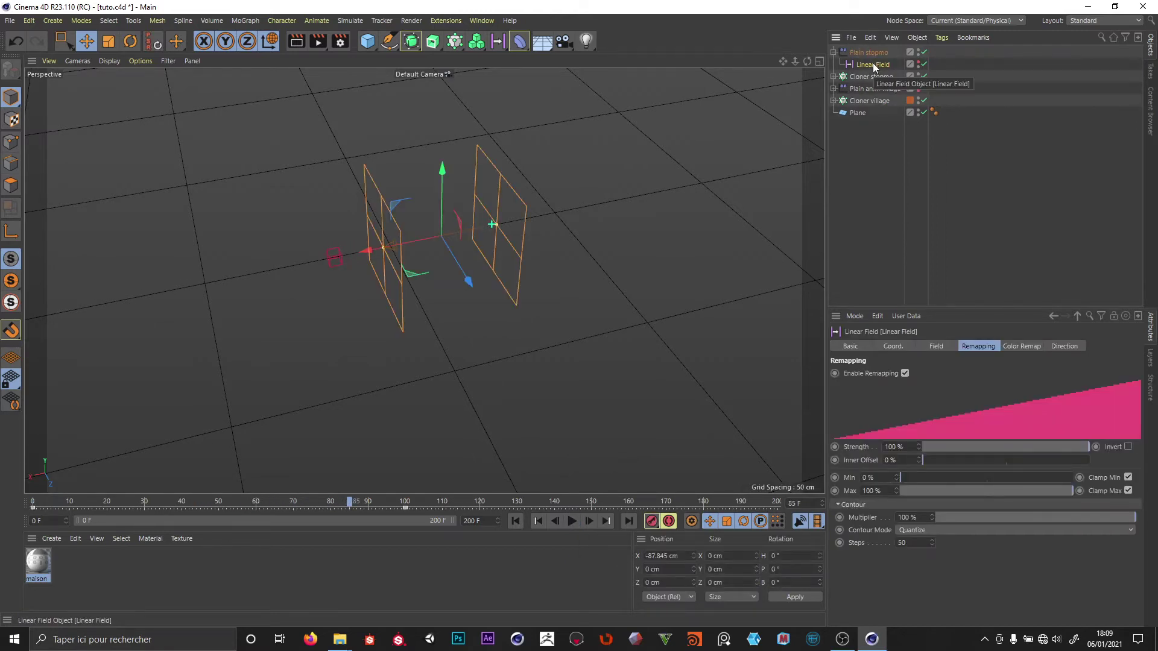
Step: Open the Linear Field's Position X F-curve and set its keys to linear interpolation
click(893, 345)
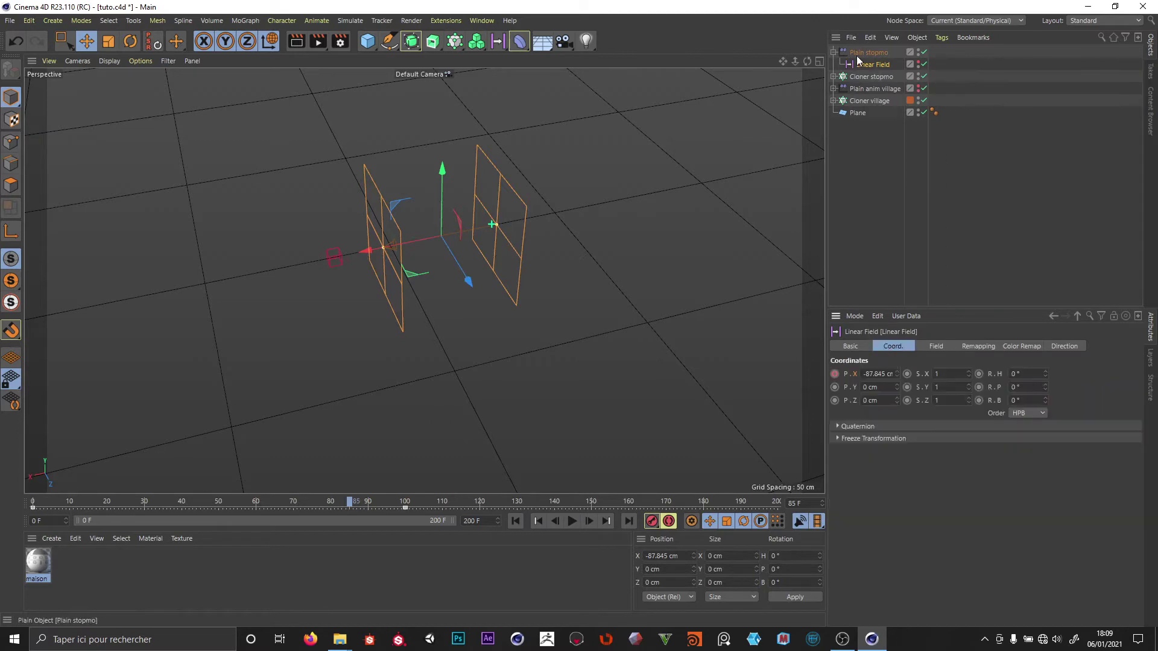
right_click(855, 374)
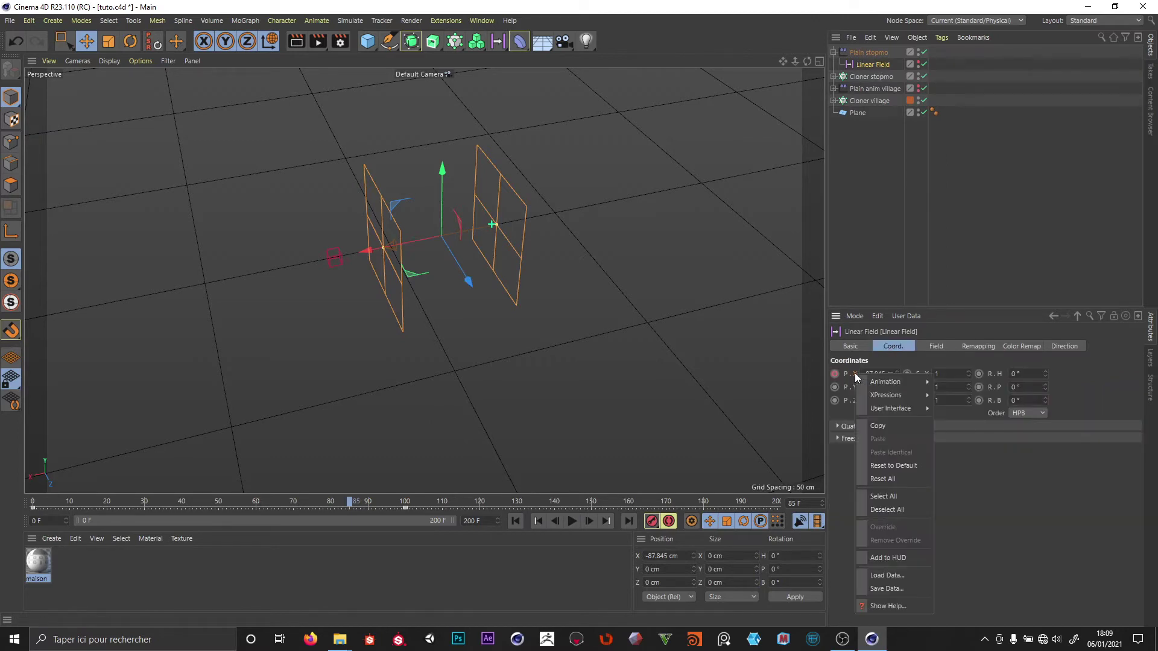
mouse_move(896, 381)
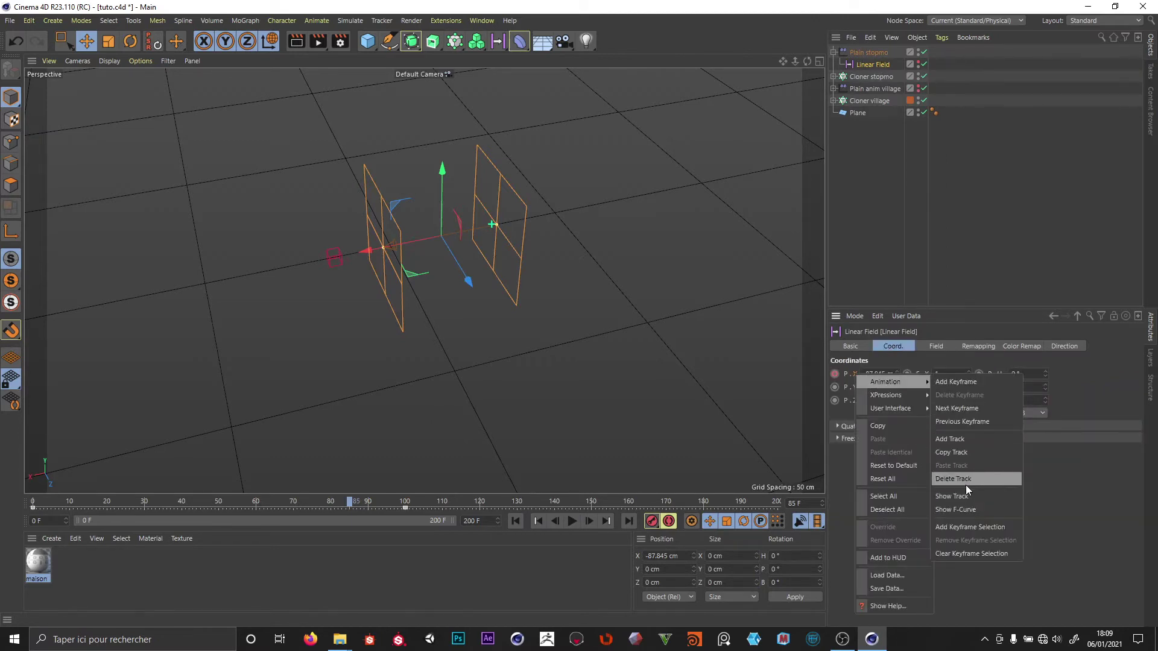
click(962, 509)
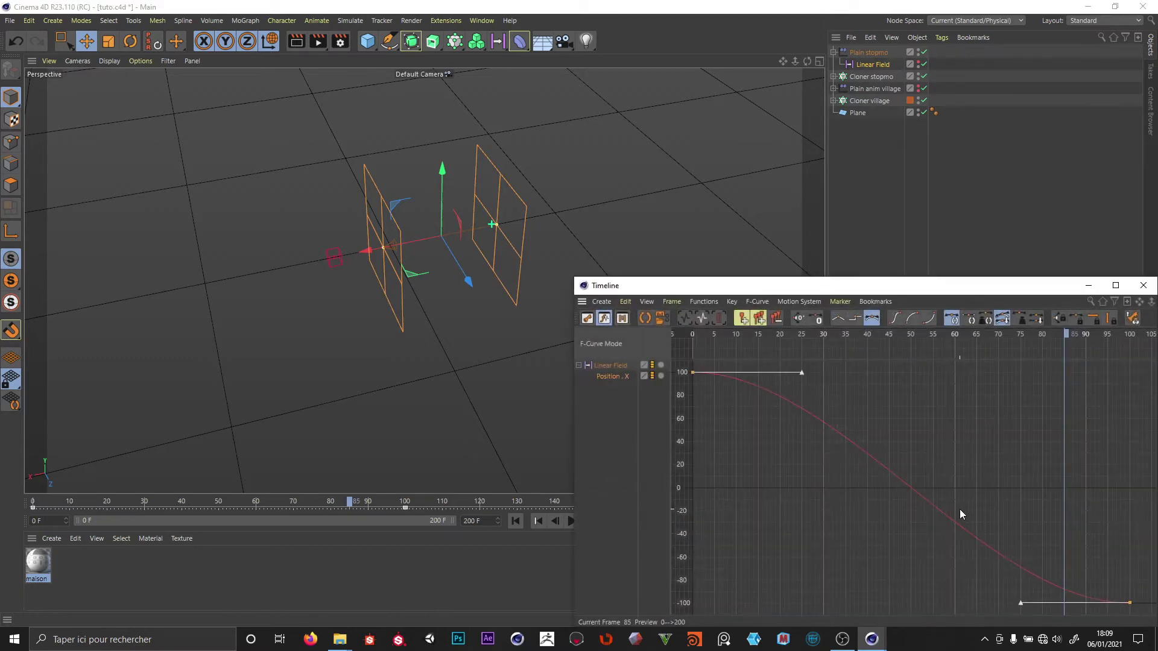
drag(828, 285, 514, 149)
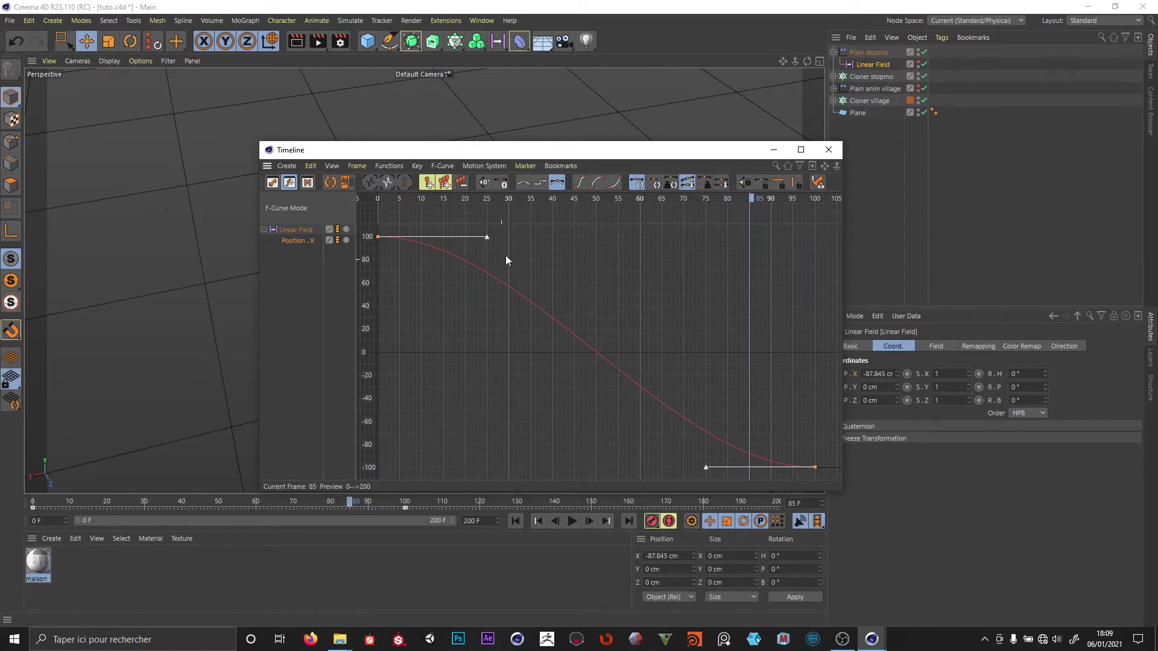
click(525, 185)
Step: Close the curve editor and preview the animation from frame 0
click(828, 150)
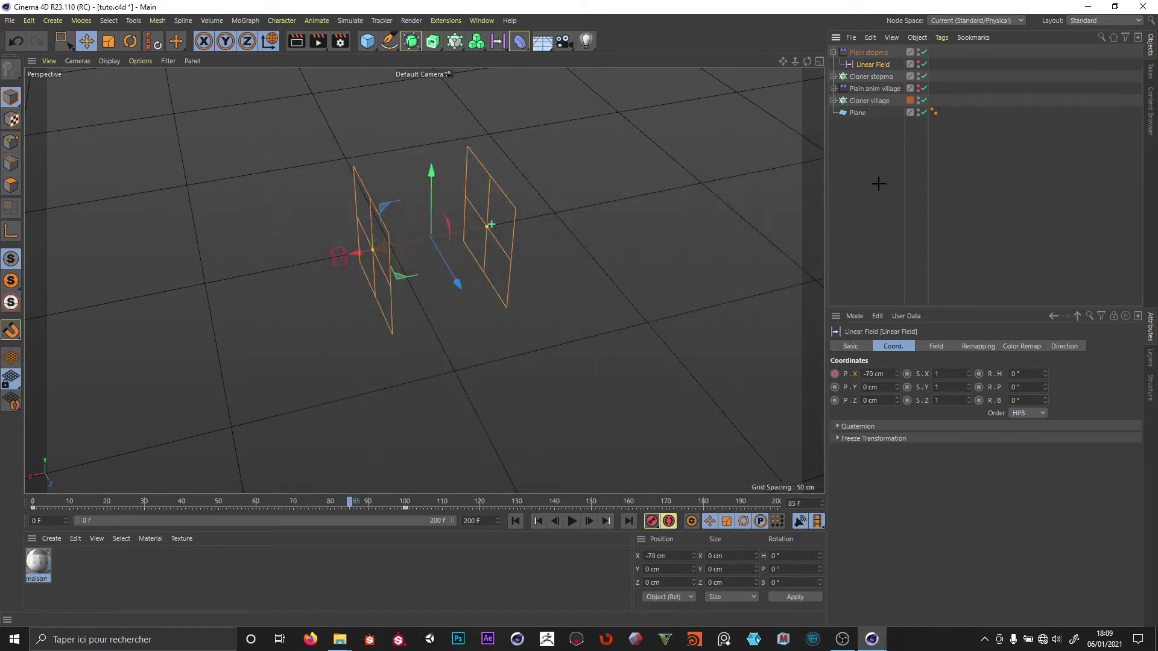
click(539, 486)
click(515, 521)
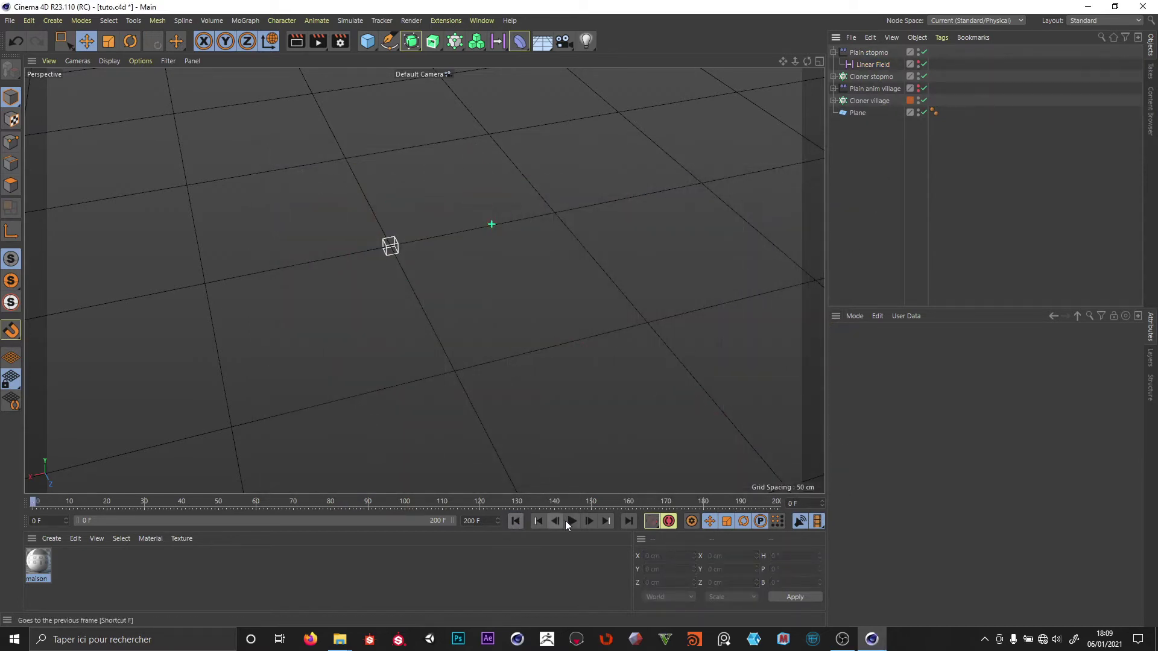
click(571, 521)
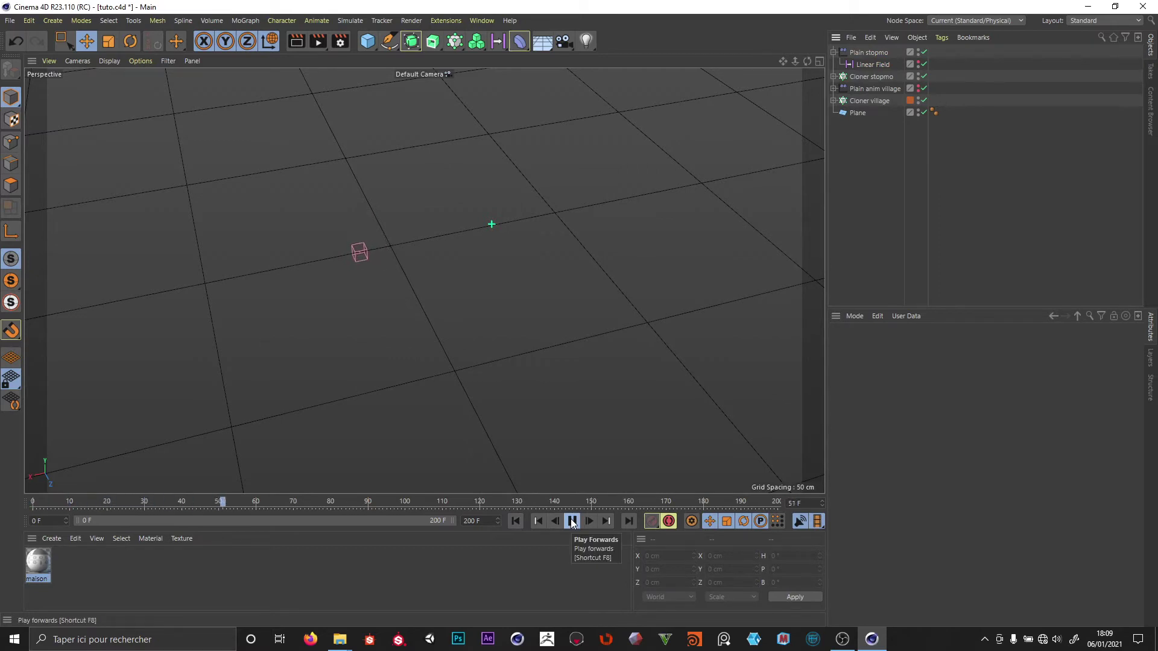
click(572, 521)
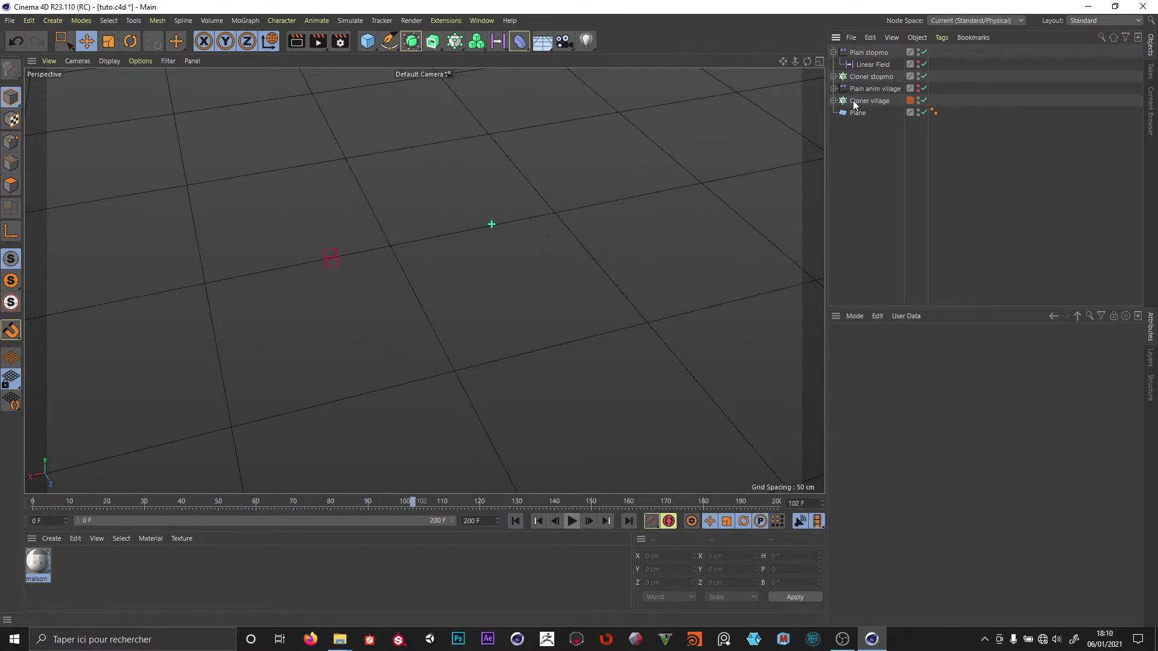
Step: Change the Linear Field's quantize Steps to 25
click(859, 64)
click(935, 346)
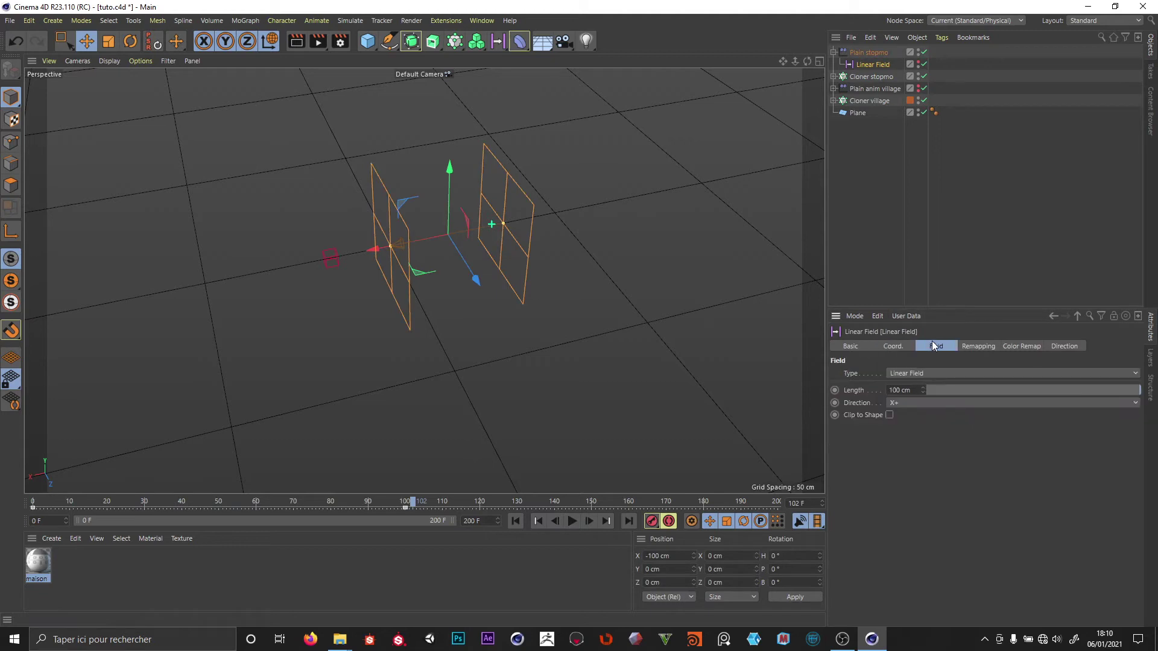
click(873, 54)
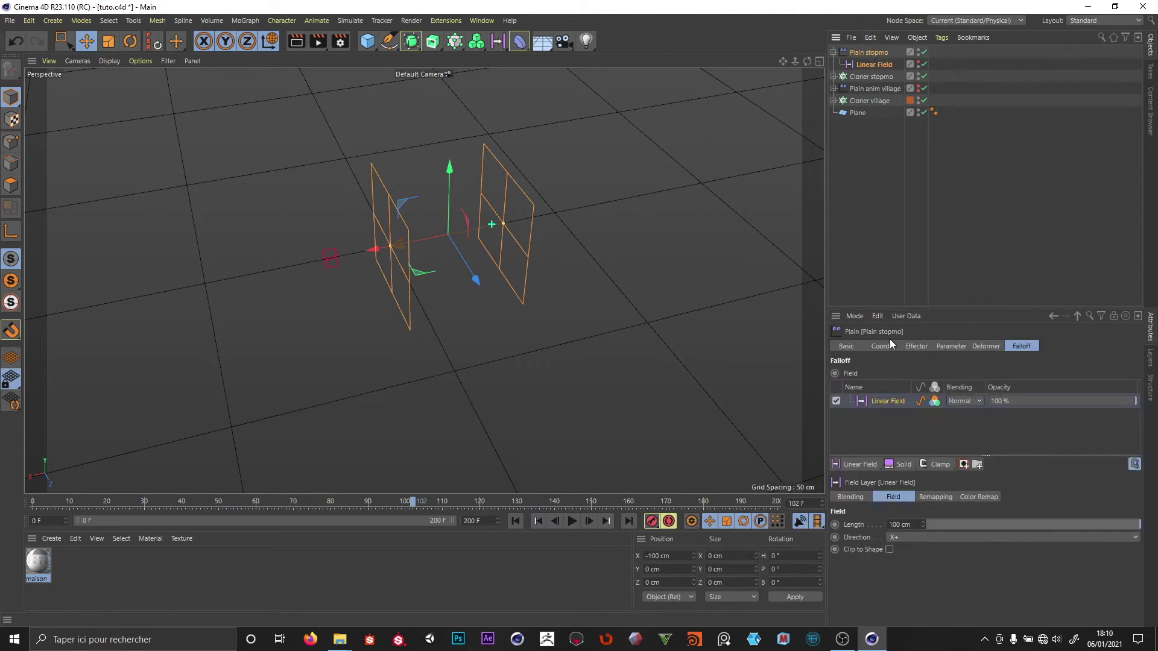
click(862, 64)
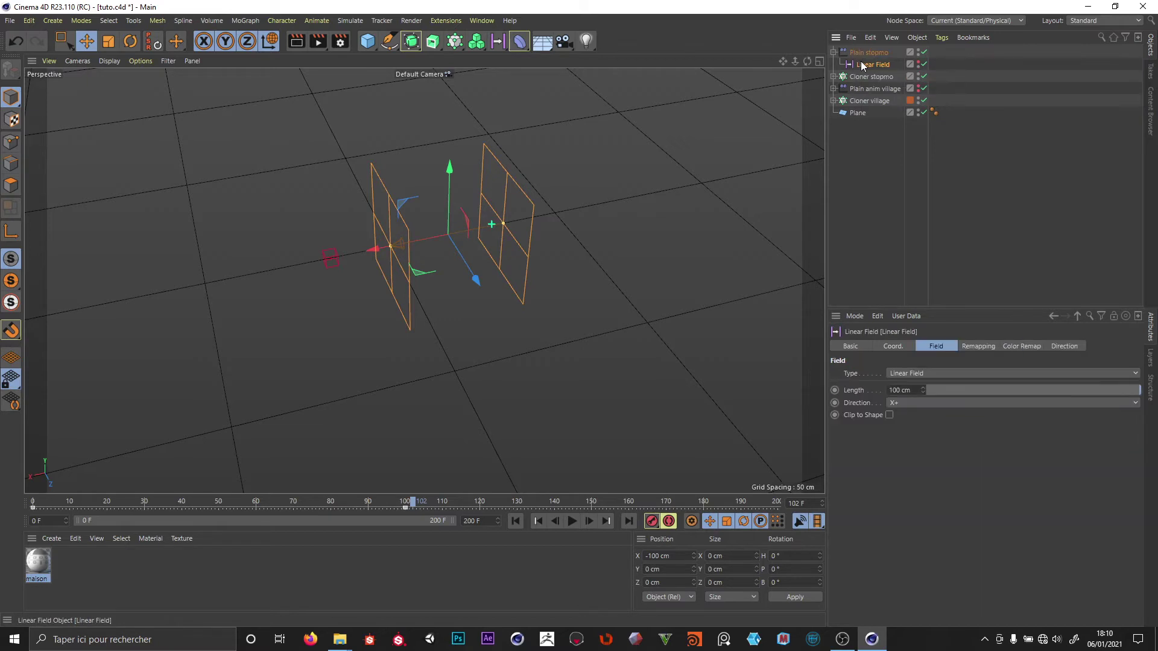
click(980, 346)
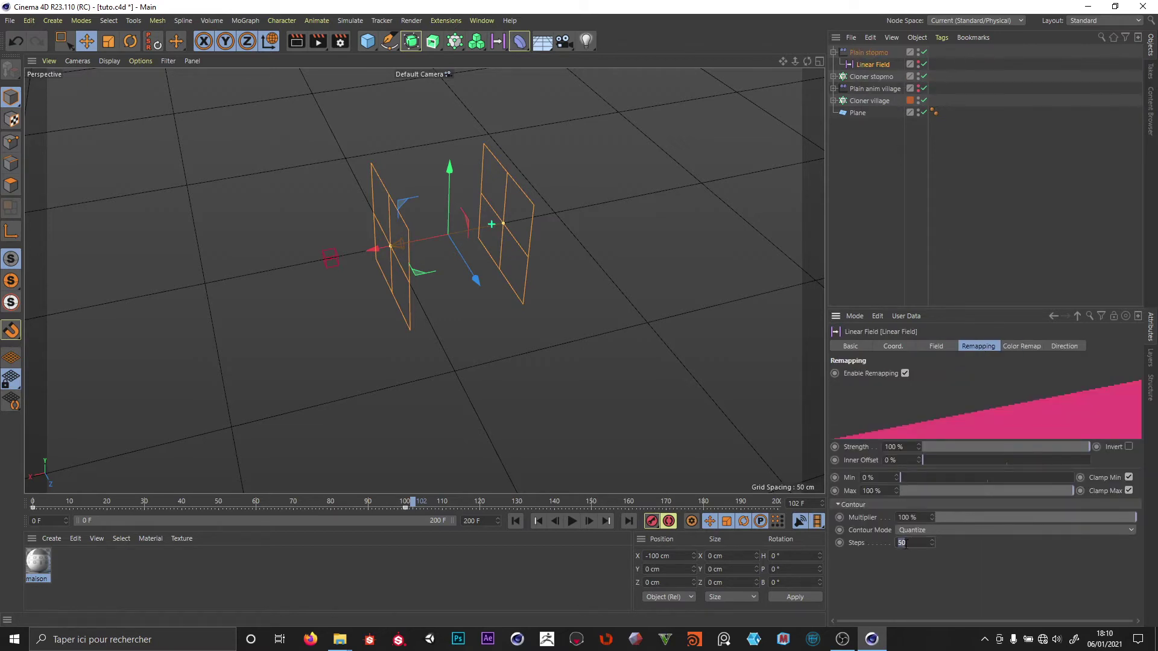
text(25)
key(Return)
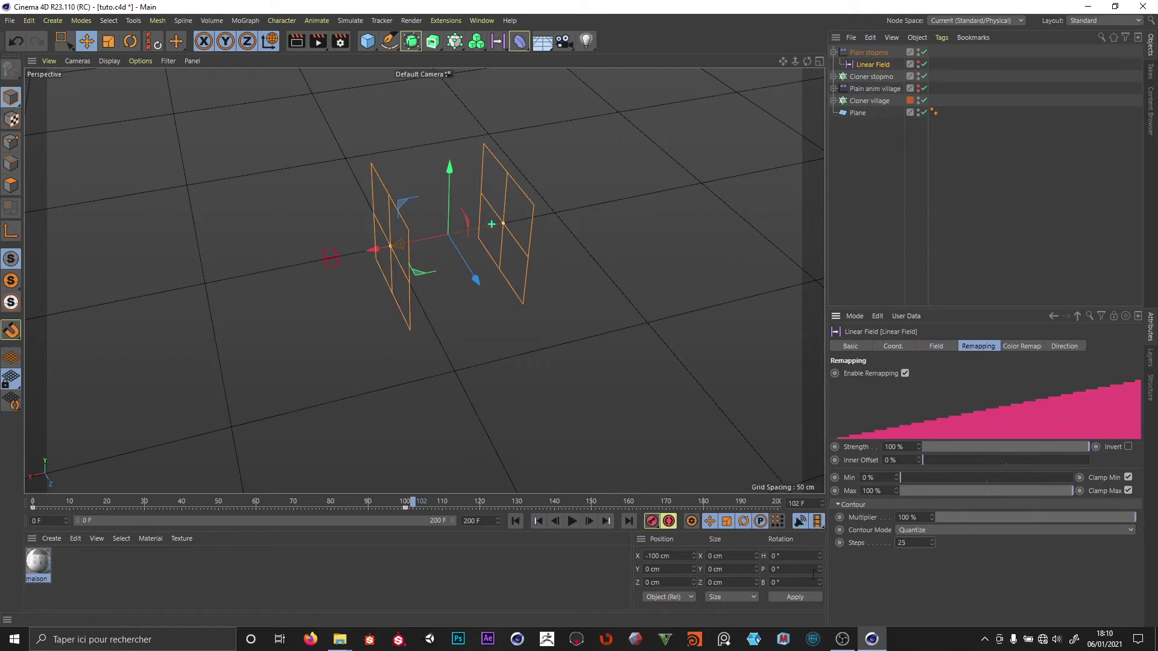
Step: Replay the animation, then stop and return the timeline to frame 0
click(515, 521)
click(568, 522)
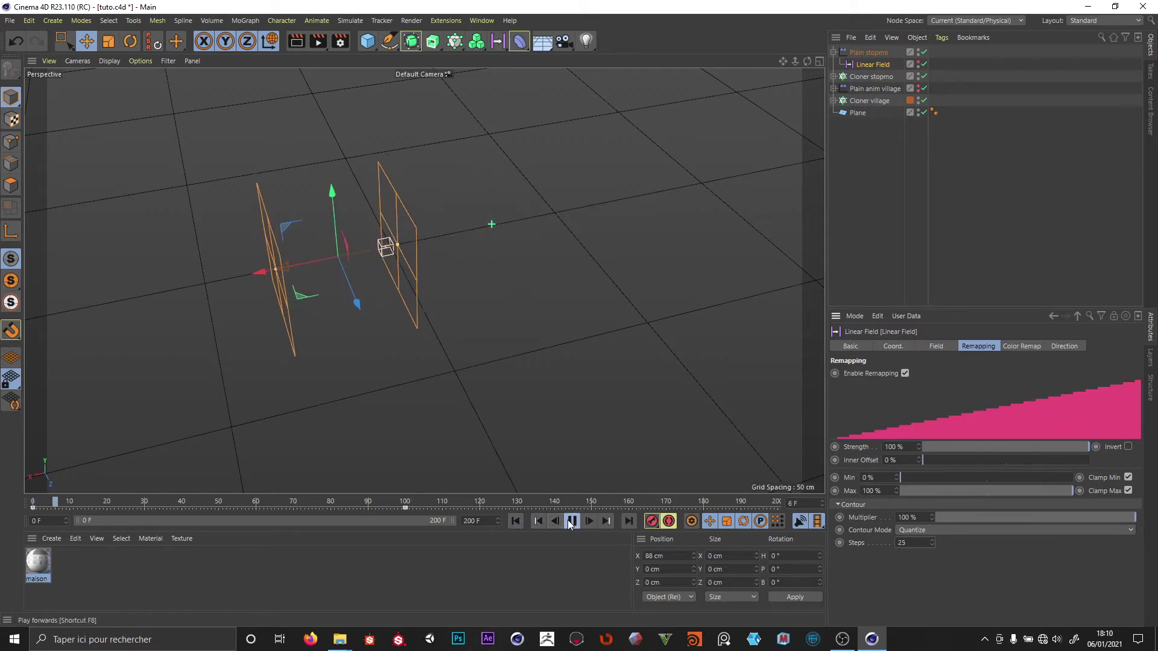
click(889, 226)
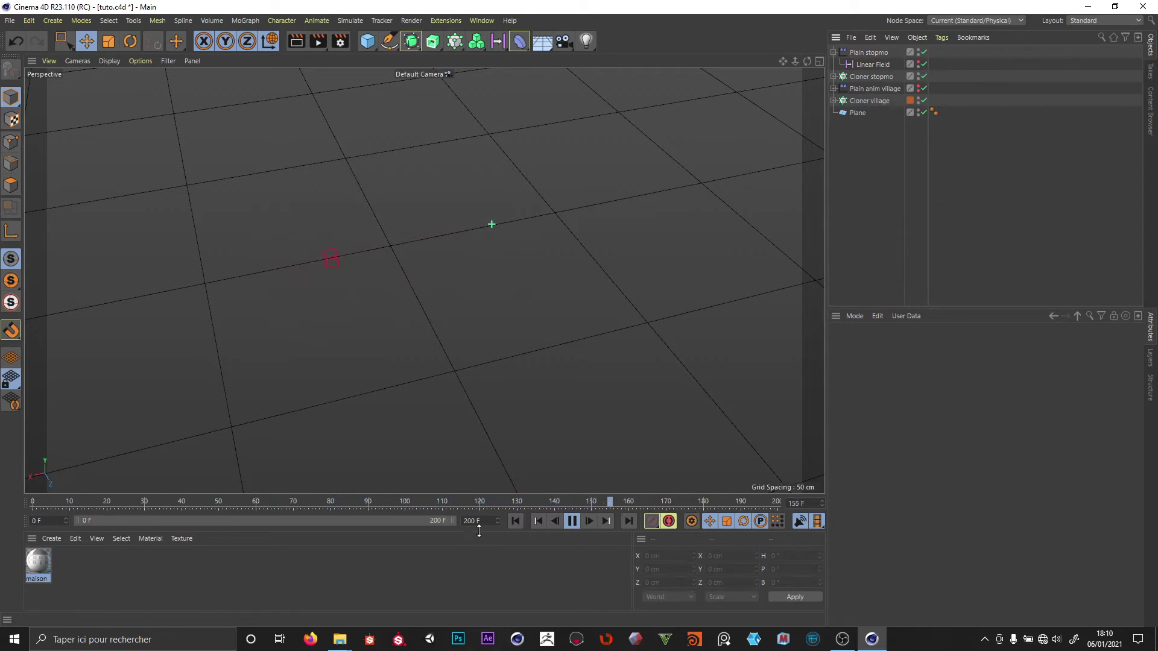
click(570, 522)
click(515, 522)
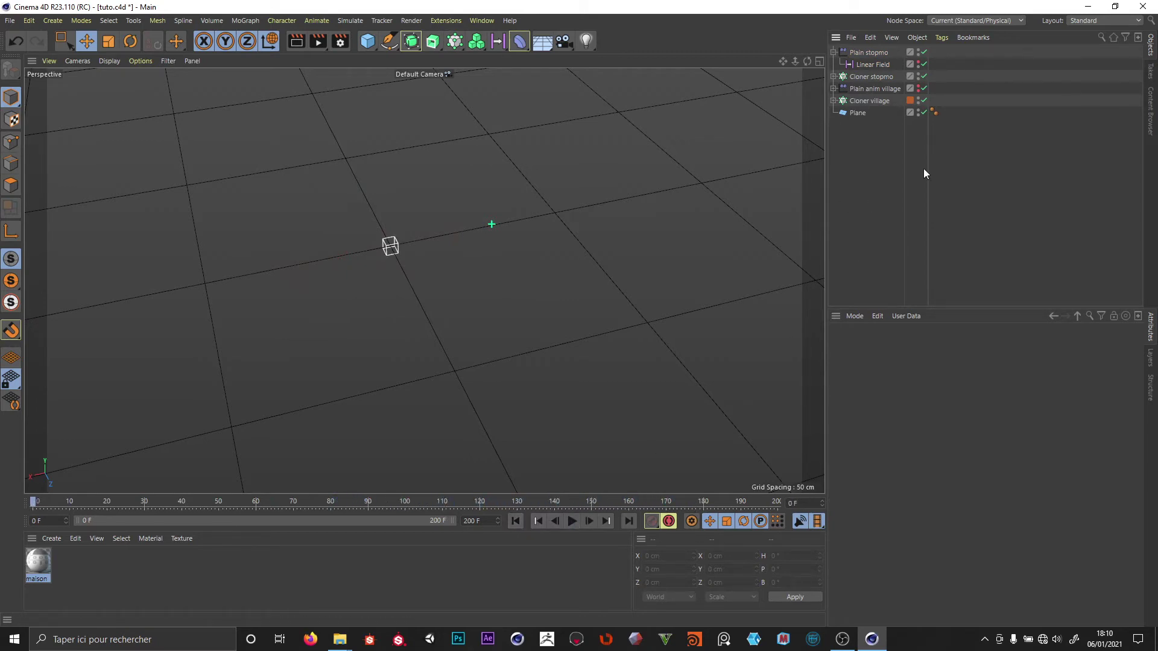
Step: Add an XPresso tag to Plain anim village and move the XPresso Editor into view
click(833, 52)
click(833, 65)
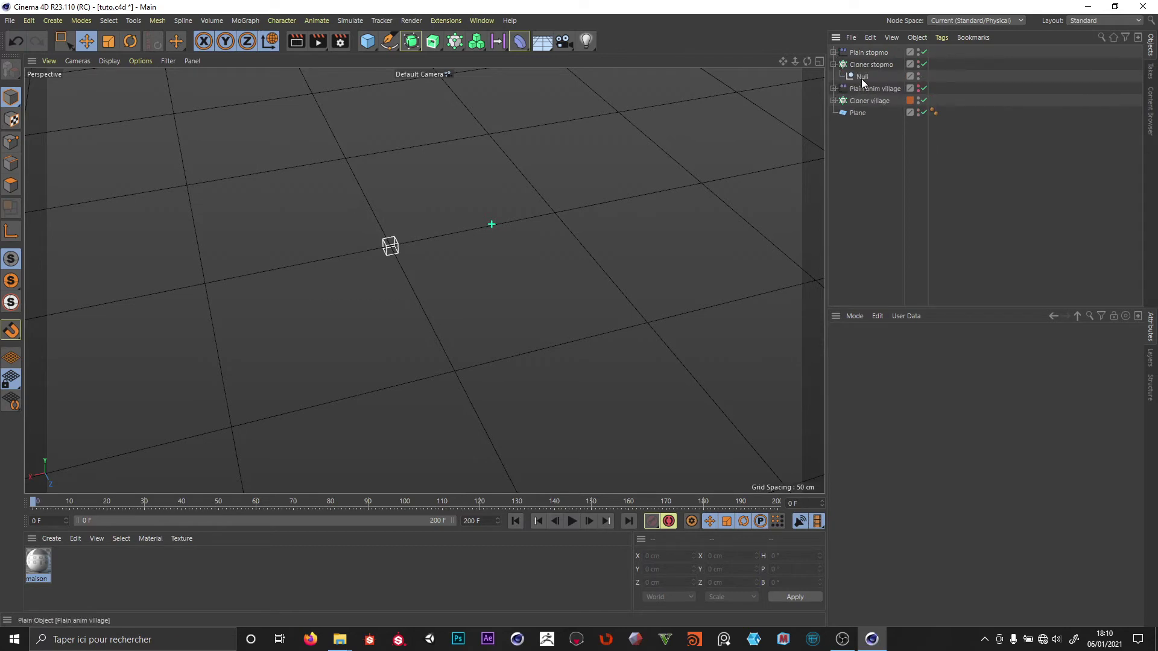
click(863, 76)
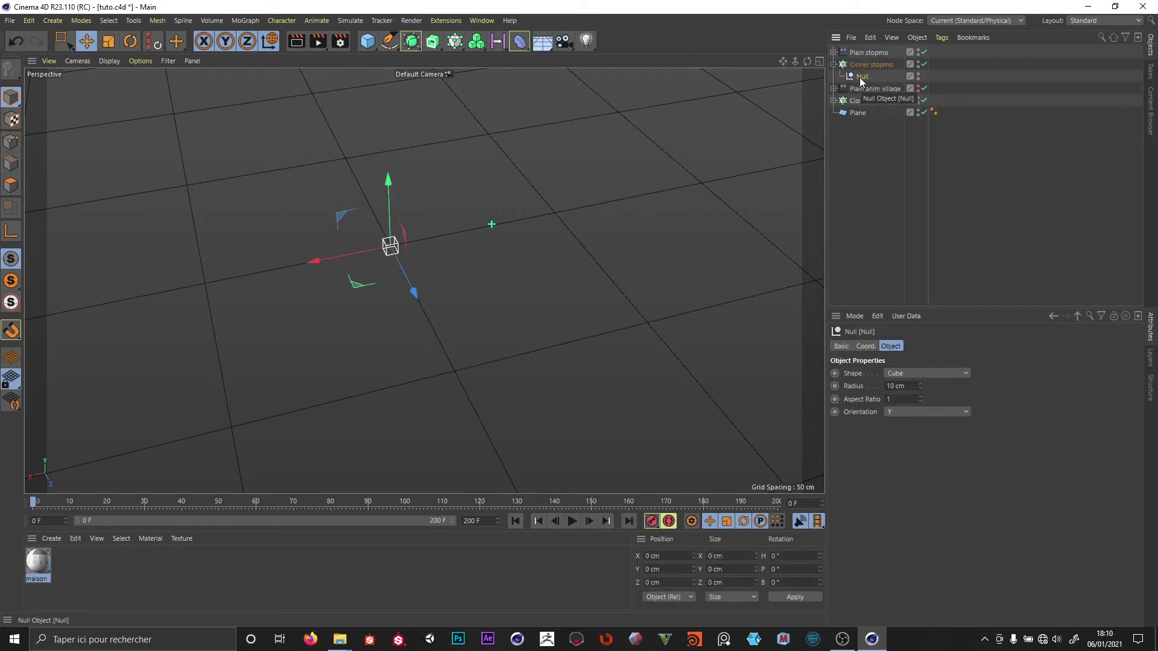
click(884, 90)
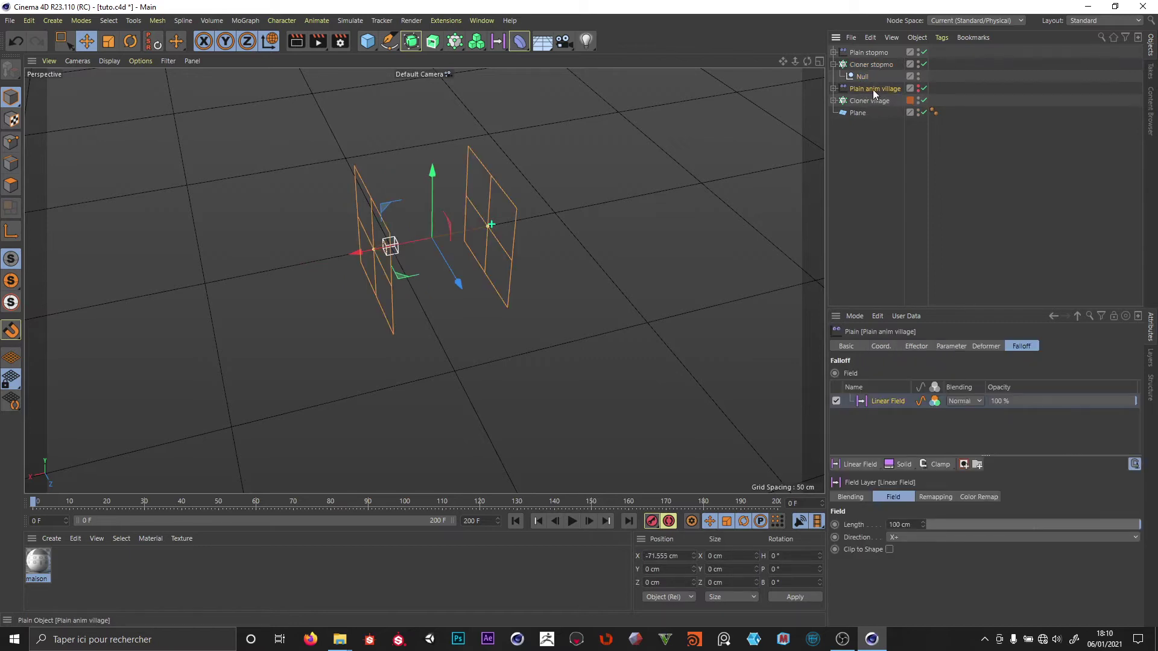
click(943, 38)
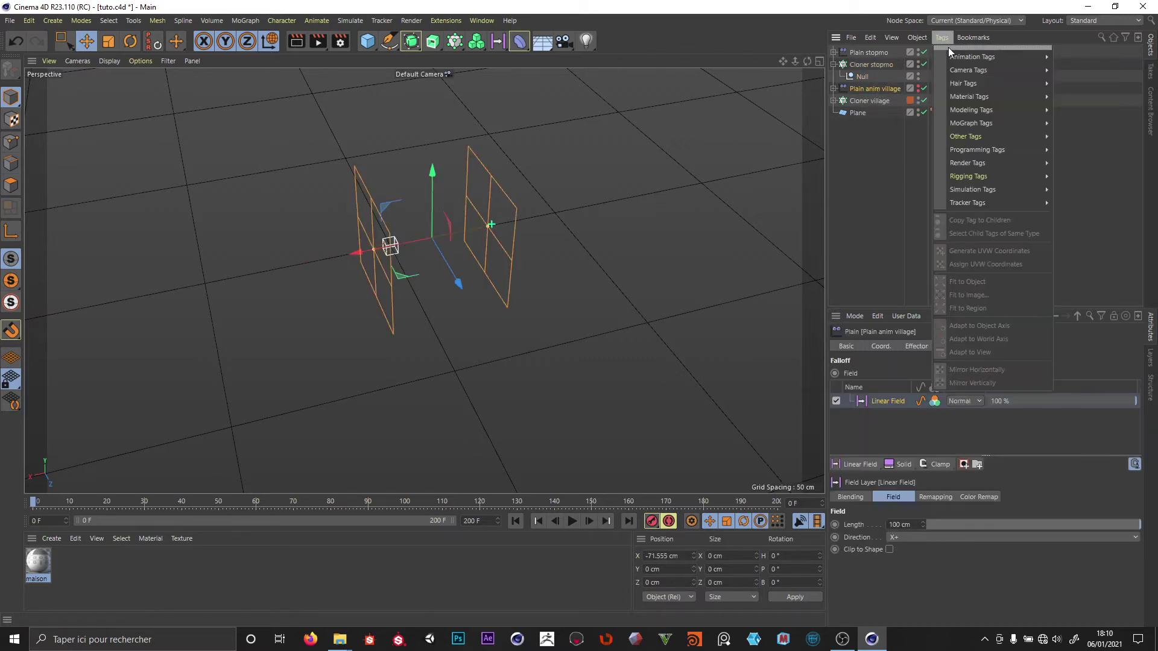
mouse_move(1025, 149)
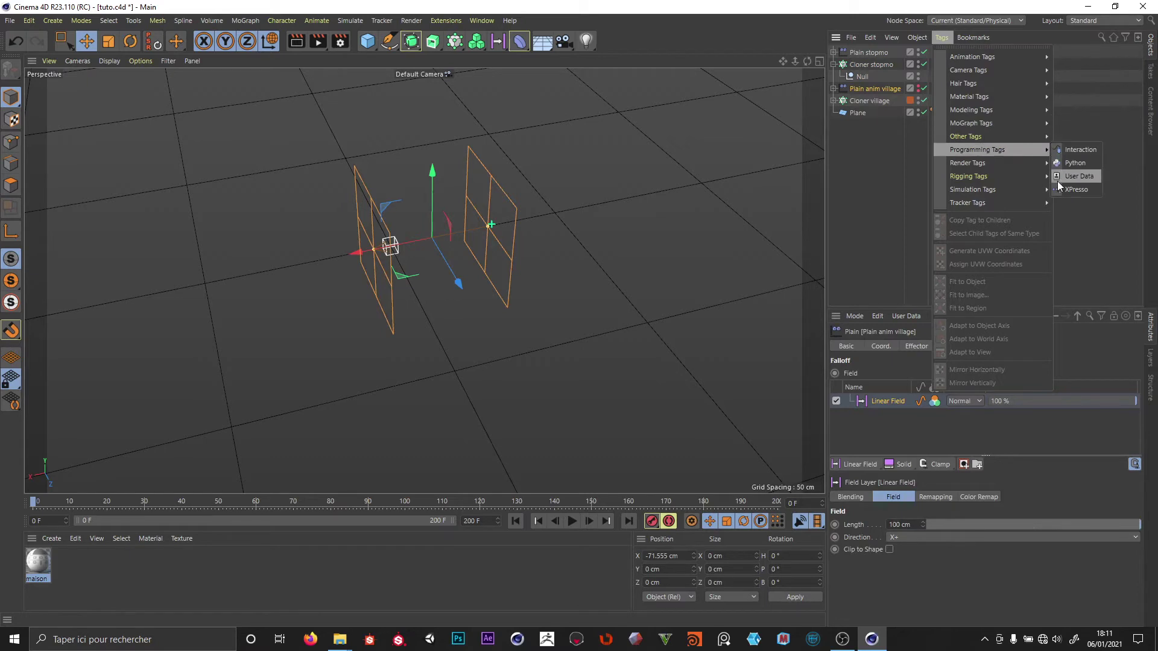
click(1067, 189)
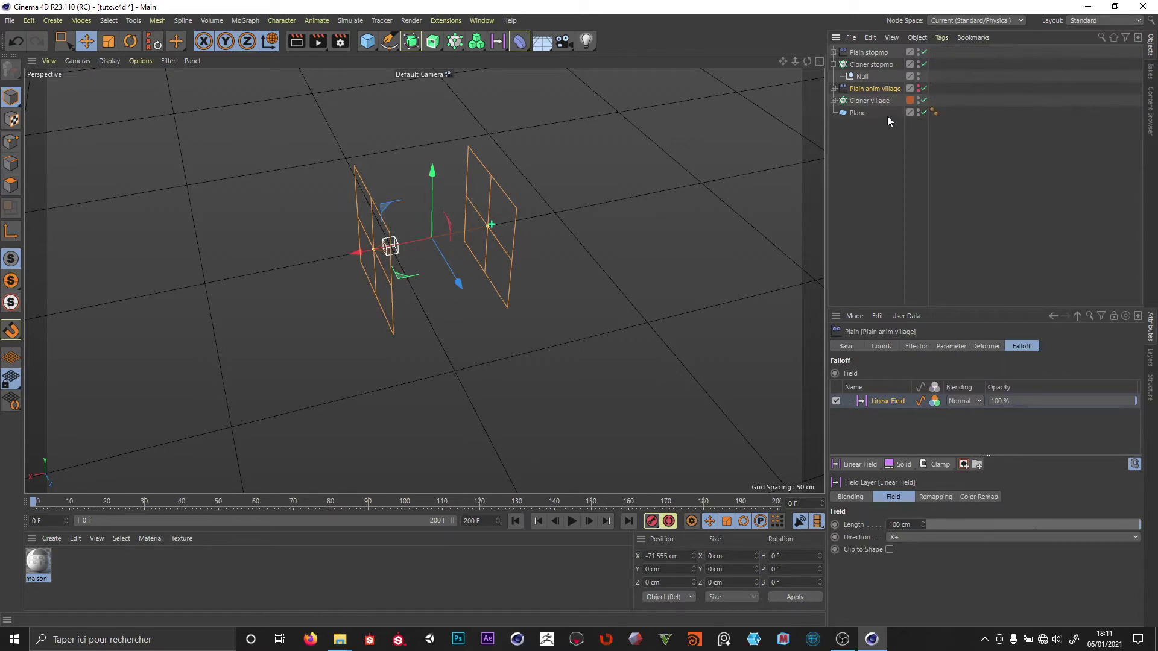
drag(946, 178, 505, 116)
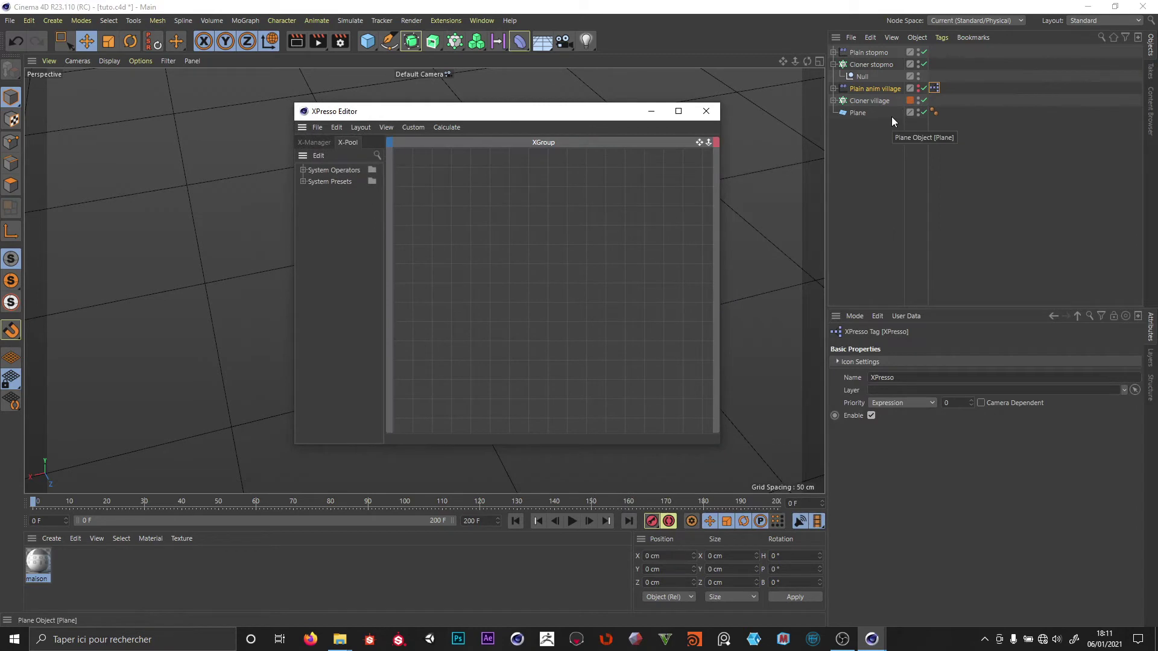
Step: Drag Cloner stopmo and Plain anim village into the XPresso graph as nodes
click(864, 64)
drag(864, 64, 479, 265)
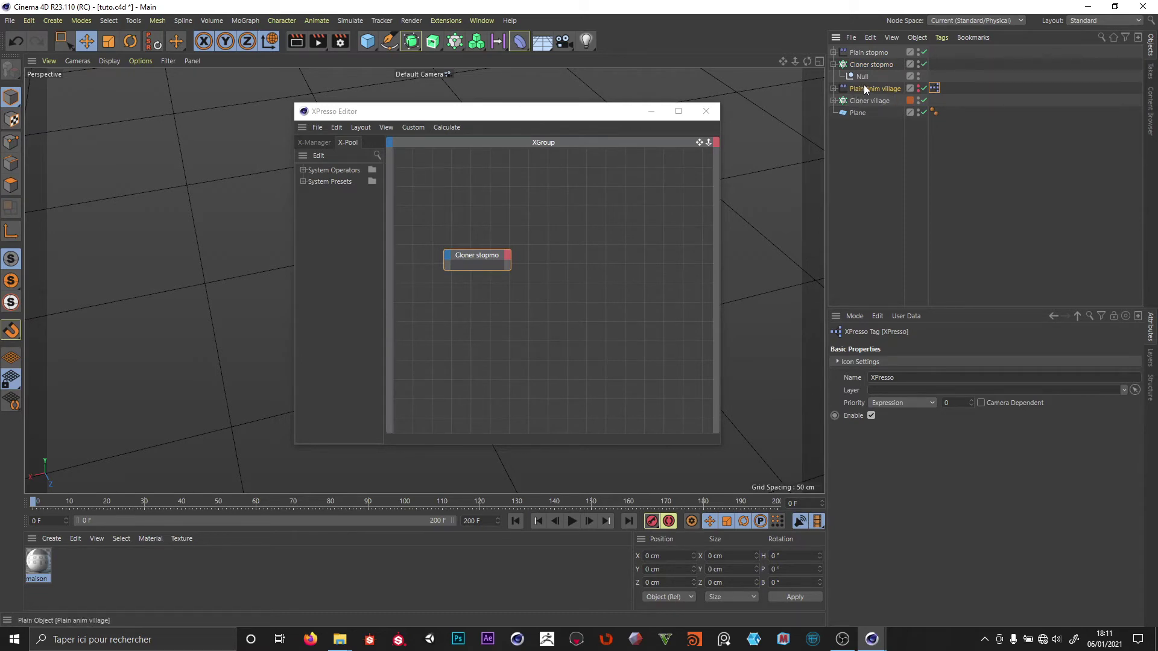
drag(641, 218, 618, 260)
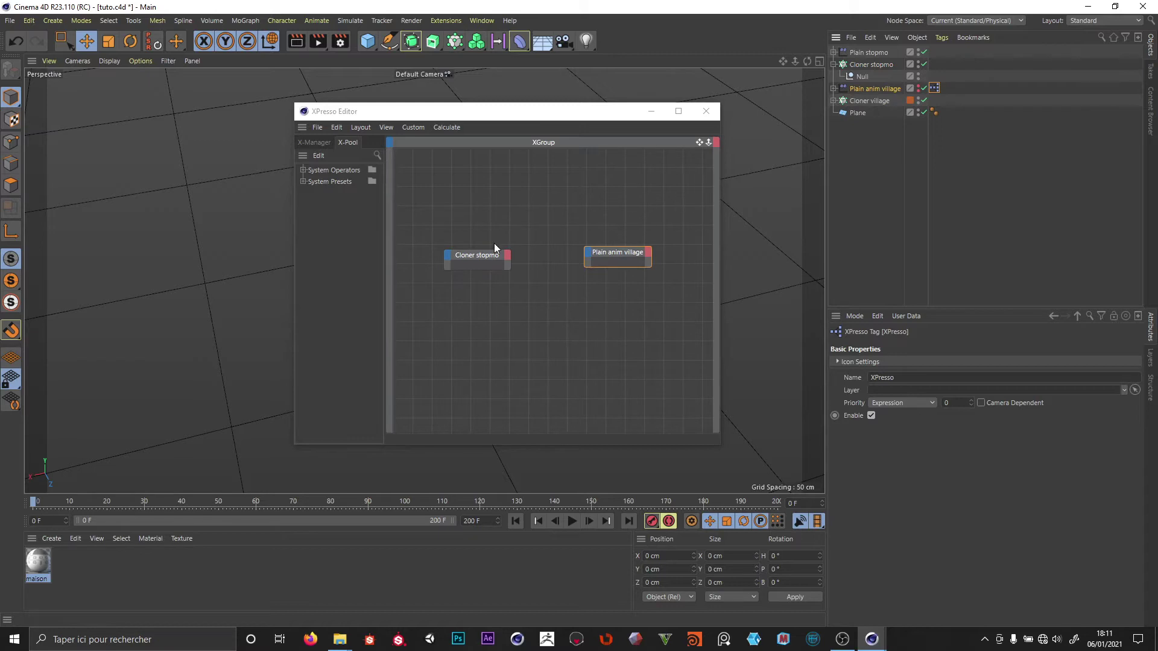
drag(472, 258, 444, 258)
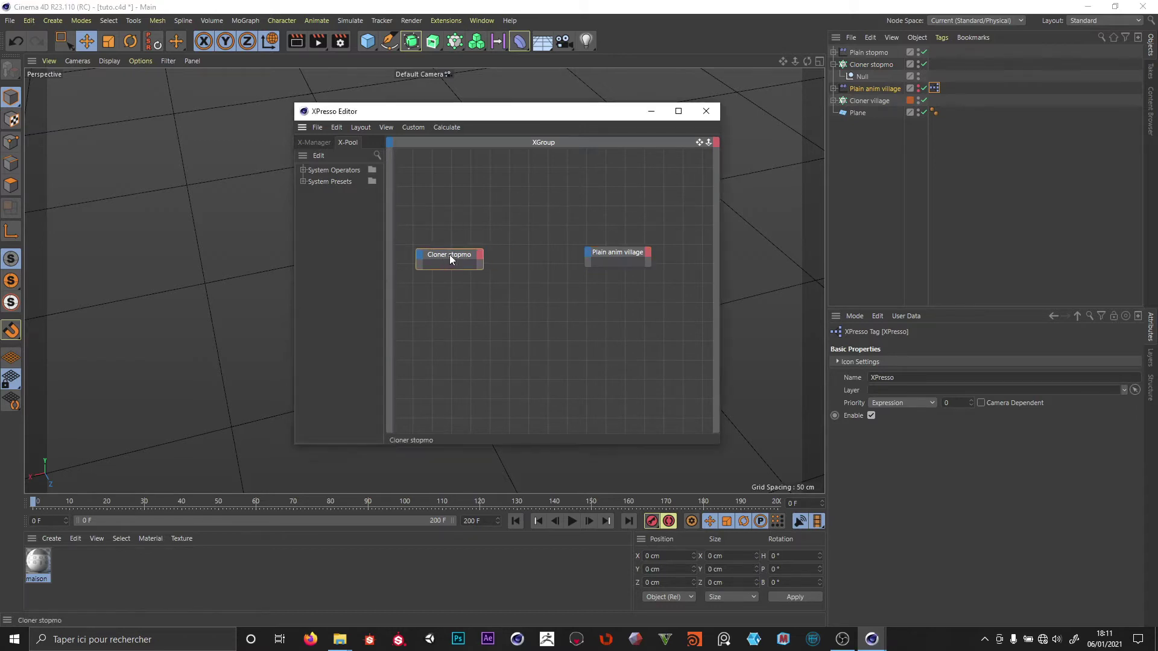
Step: Add a MoGraph Data node and wire Cloner stopmo into its Object input
click(377, 155)
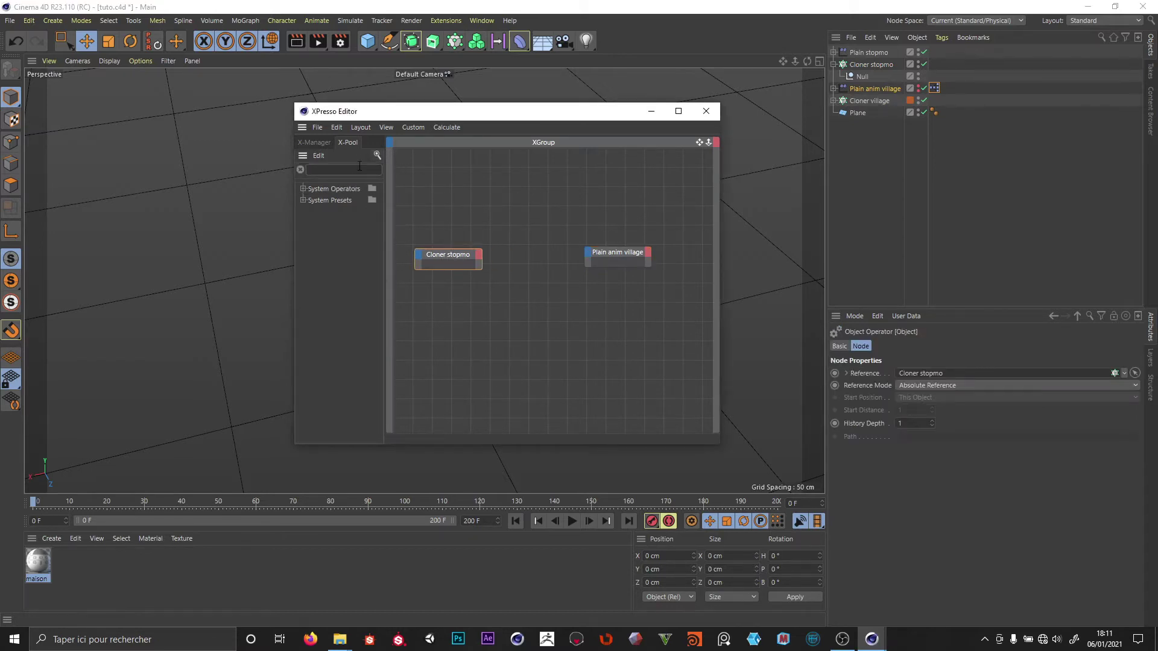
text(data)
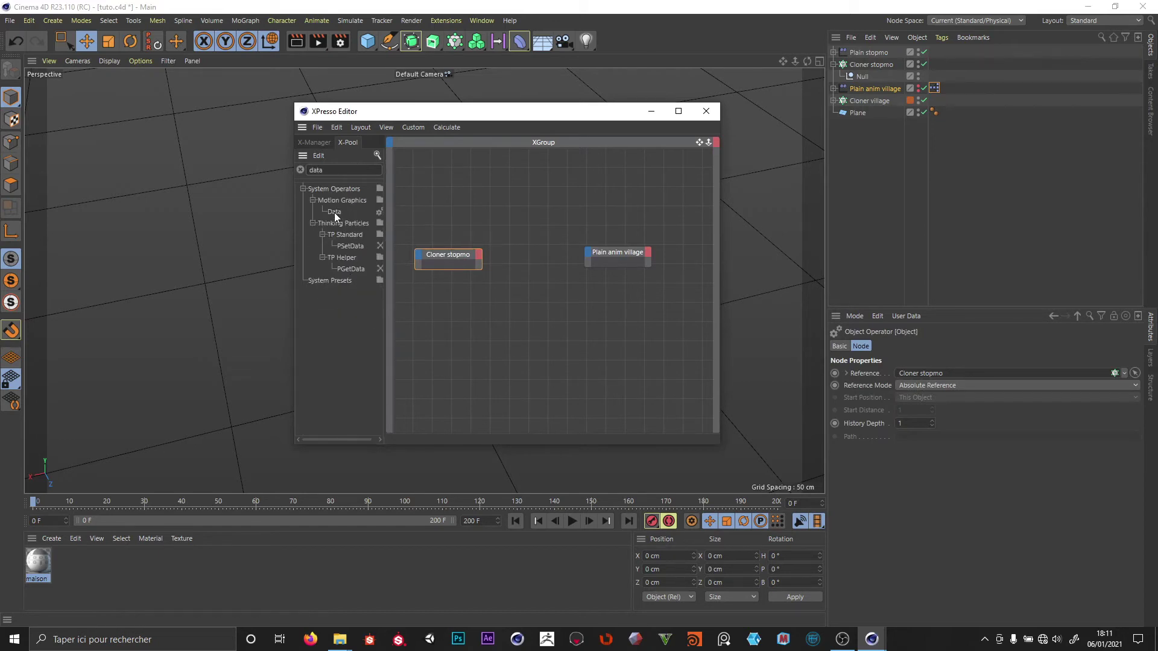
drag(334, 212, 508, 210)
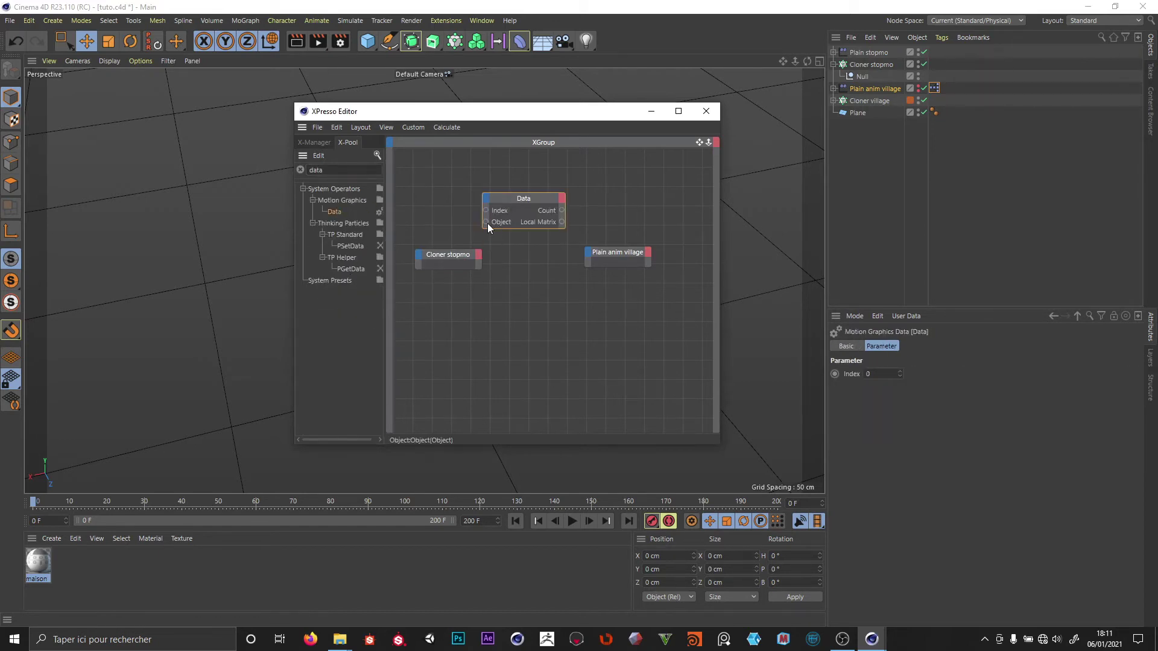
drag(477, 256, 479, 255)
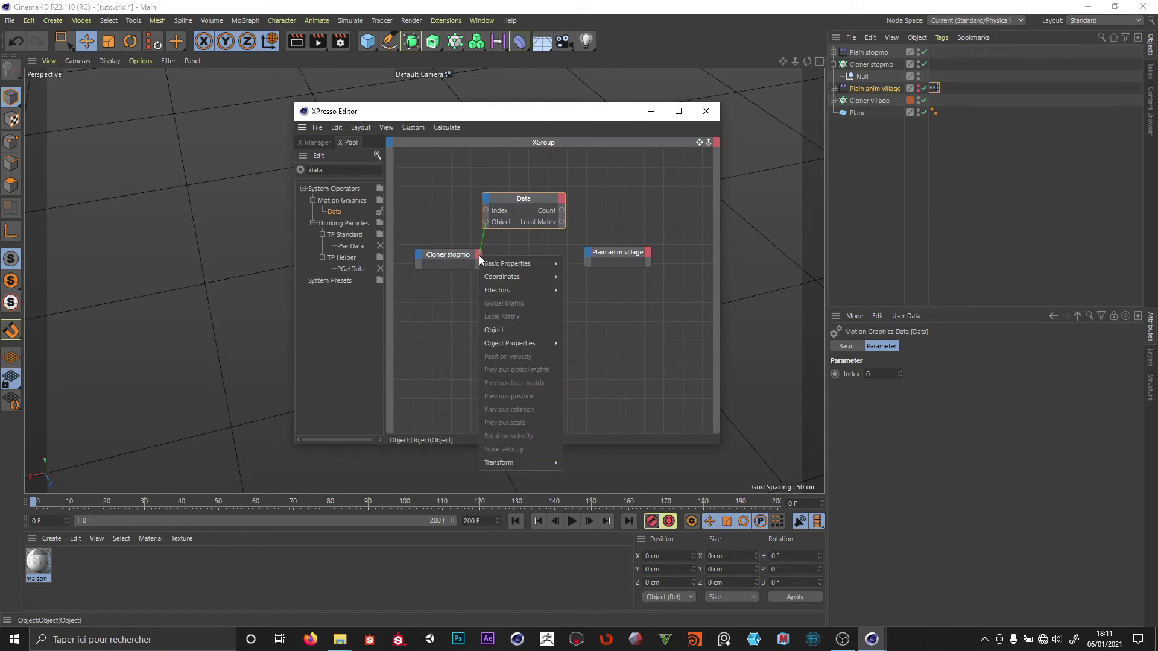
click(498, 327)
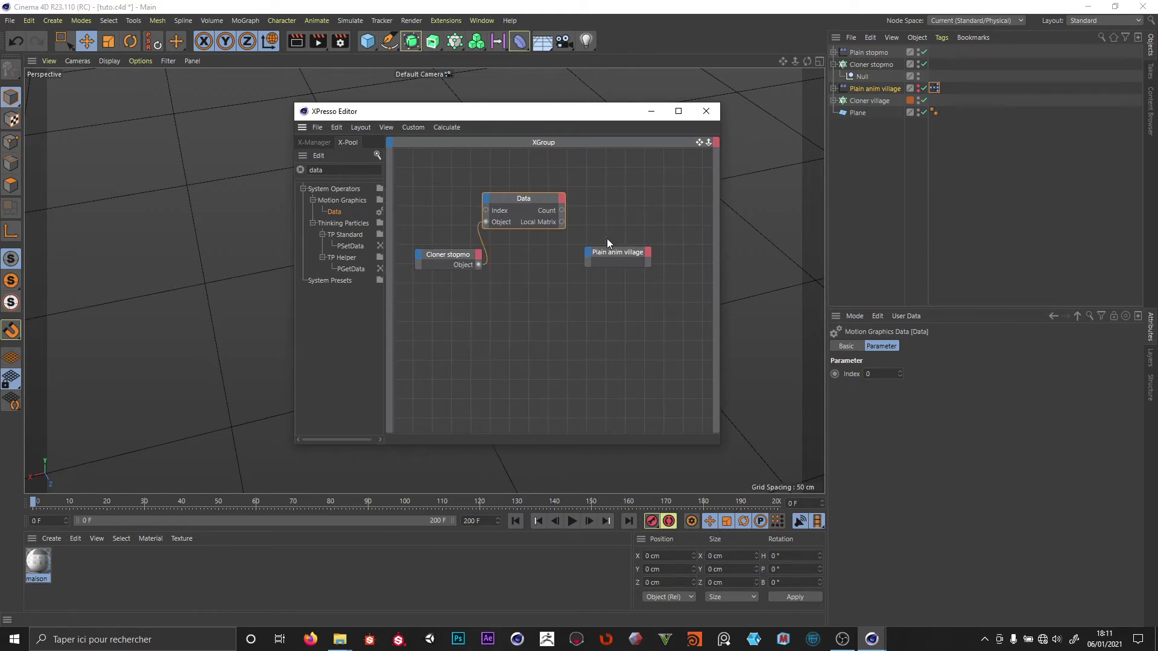
drag(607, 254, 640, 231)
drag(534, 198, 554, 241)
drag(574, 117, 578, 271)
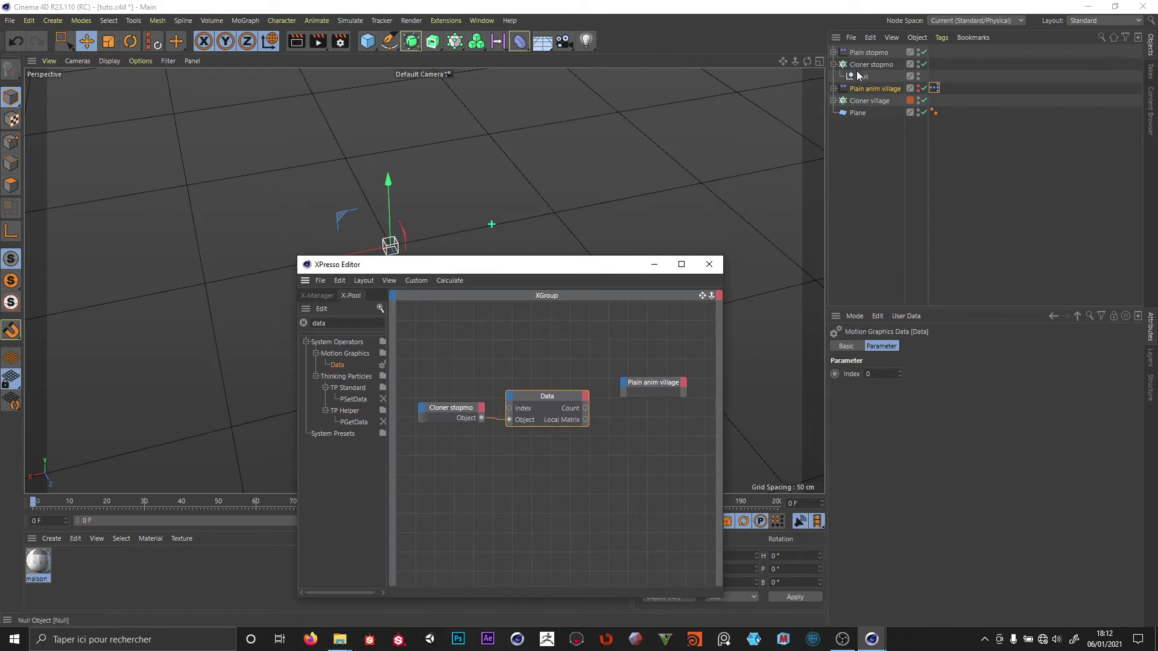
Step: Connect the Data node's Position output to Plain anim village's Global Position and close the editor
click(587, 398)
click(614, 457)
drag(614, 389, 790, 417)
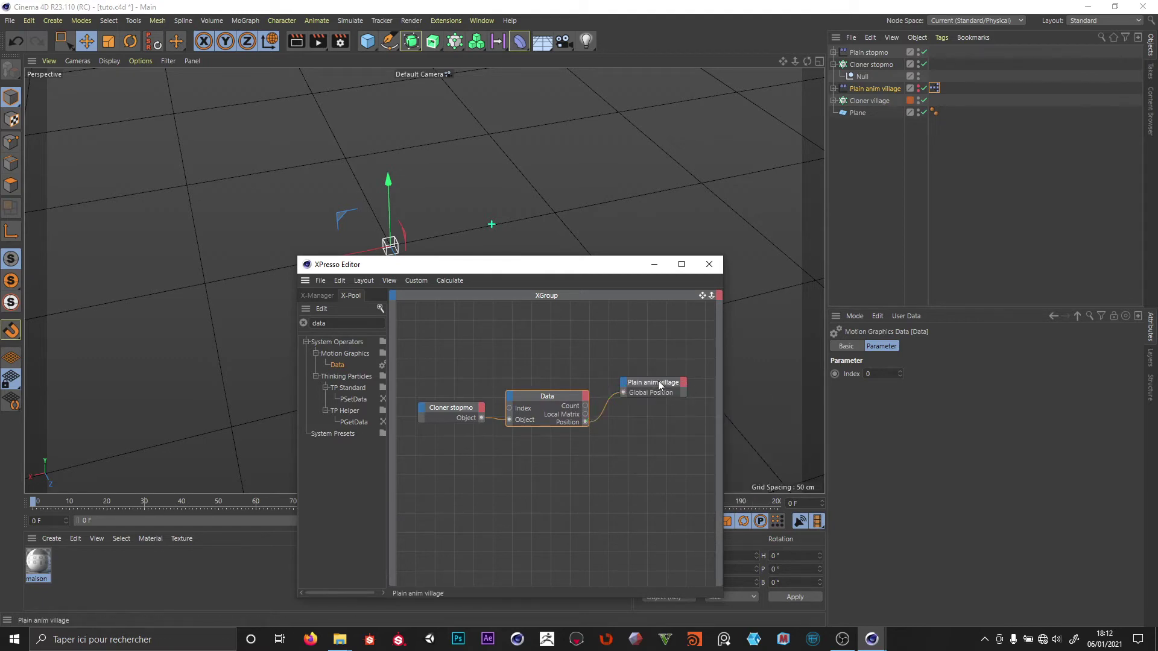
drag(662, 386, 662, 407)
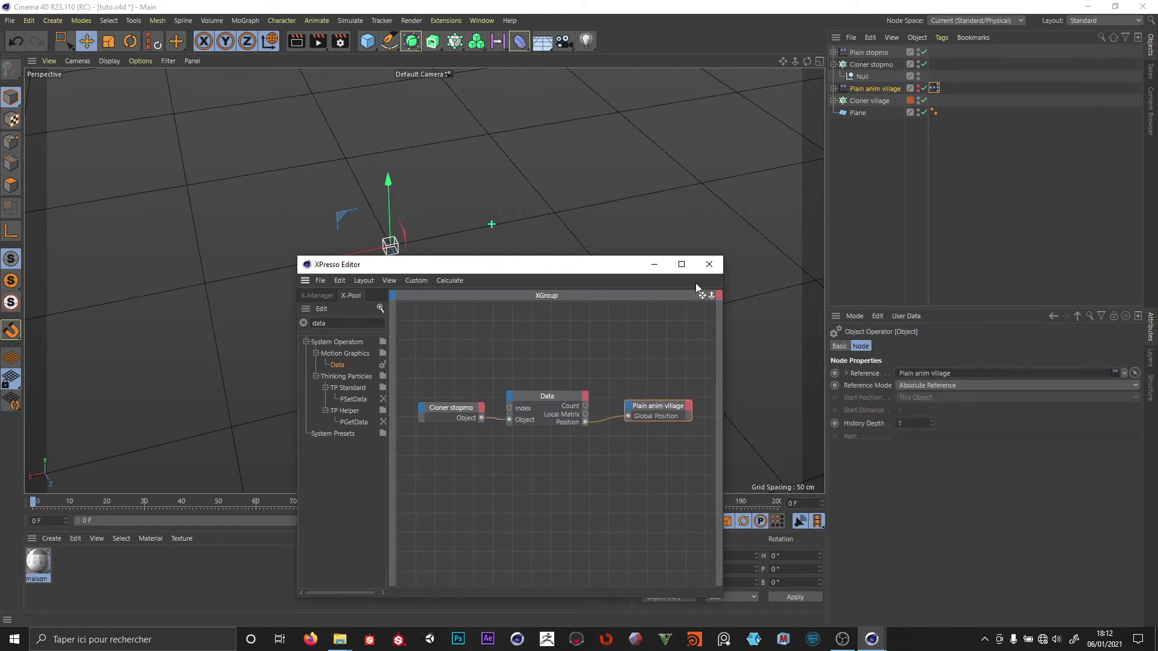
click(709, 264)
click(509, 452)
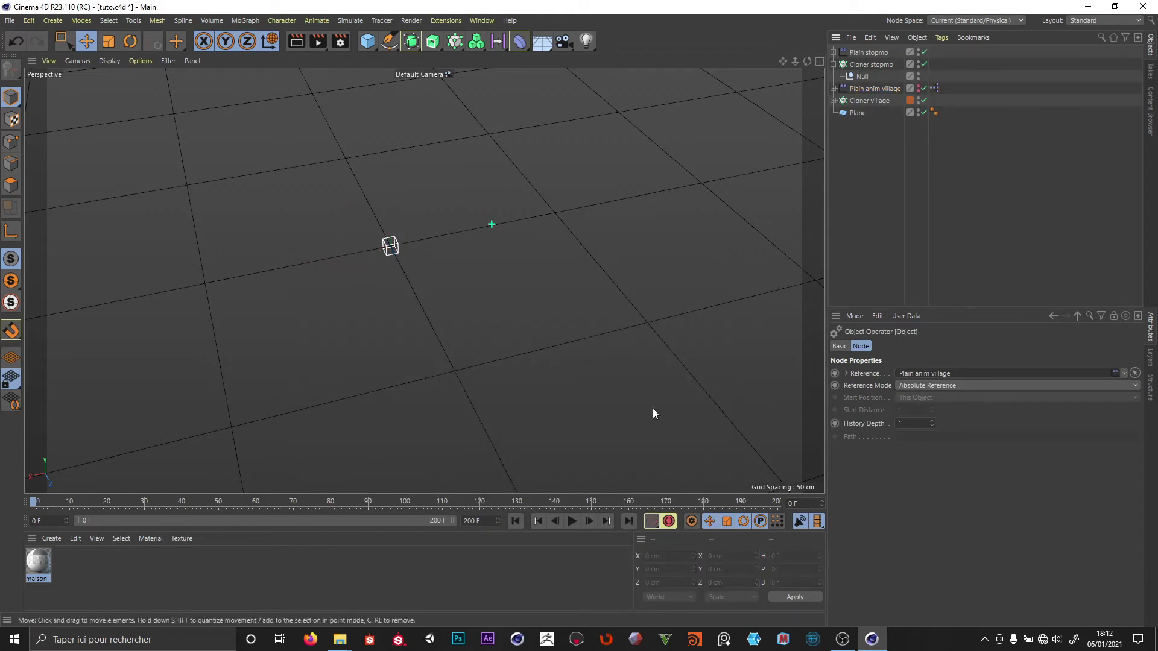
Step: Make Plain anim village visible, test playback, and maximise the Top view
click(917, 86)
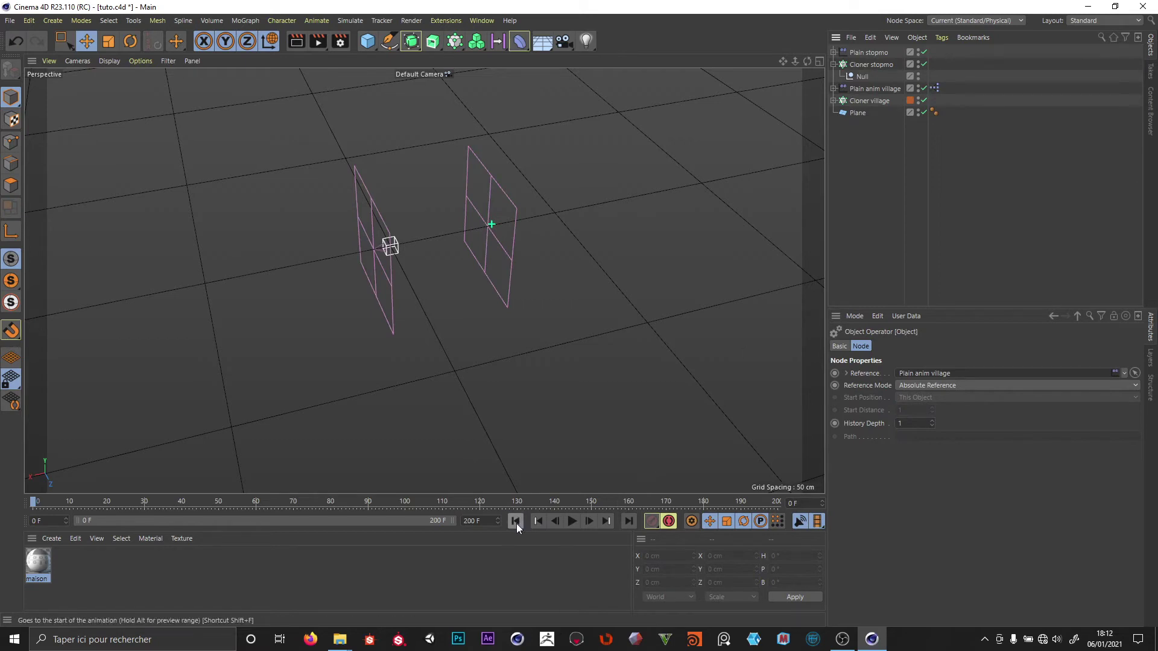
click(572, 522)
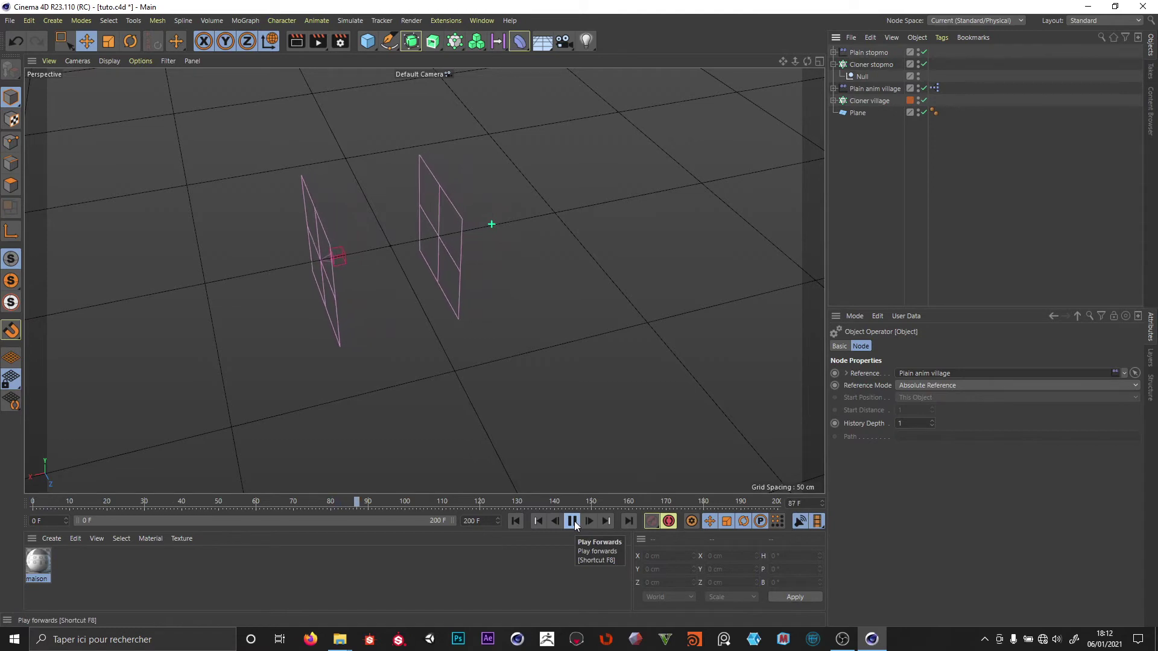
click(572, 522)
middle_click(497, 336)
middle_click(632, 170)
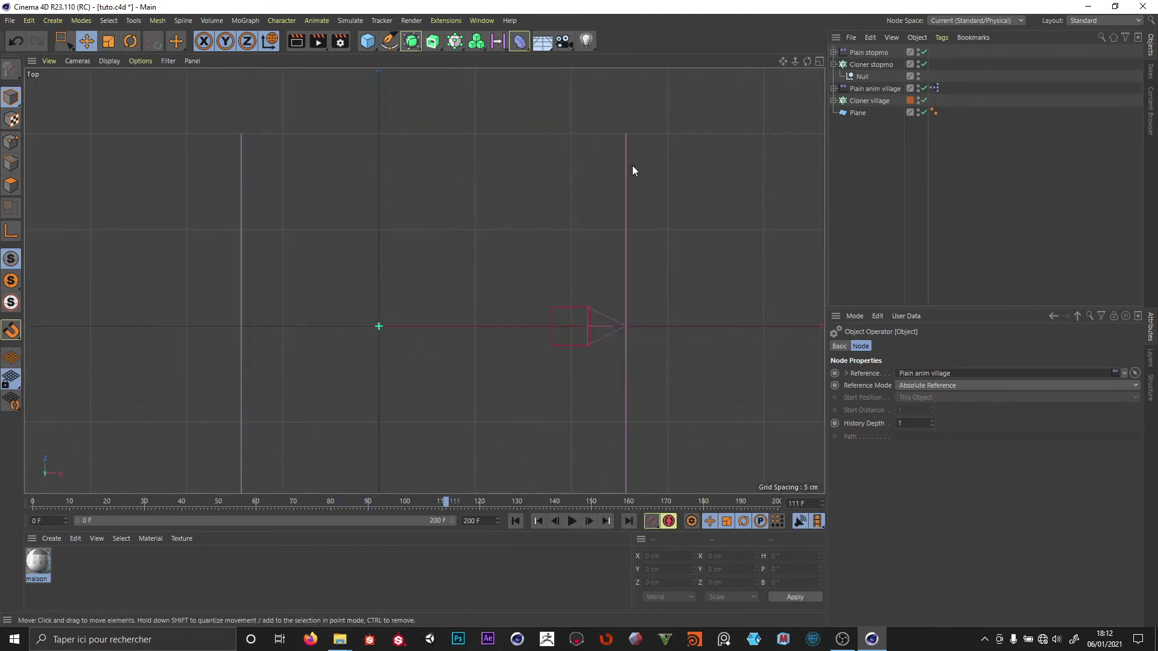
Step: Set the Linear Field under Plain anim village to X position 0 cm
click(874, 85)
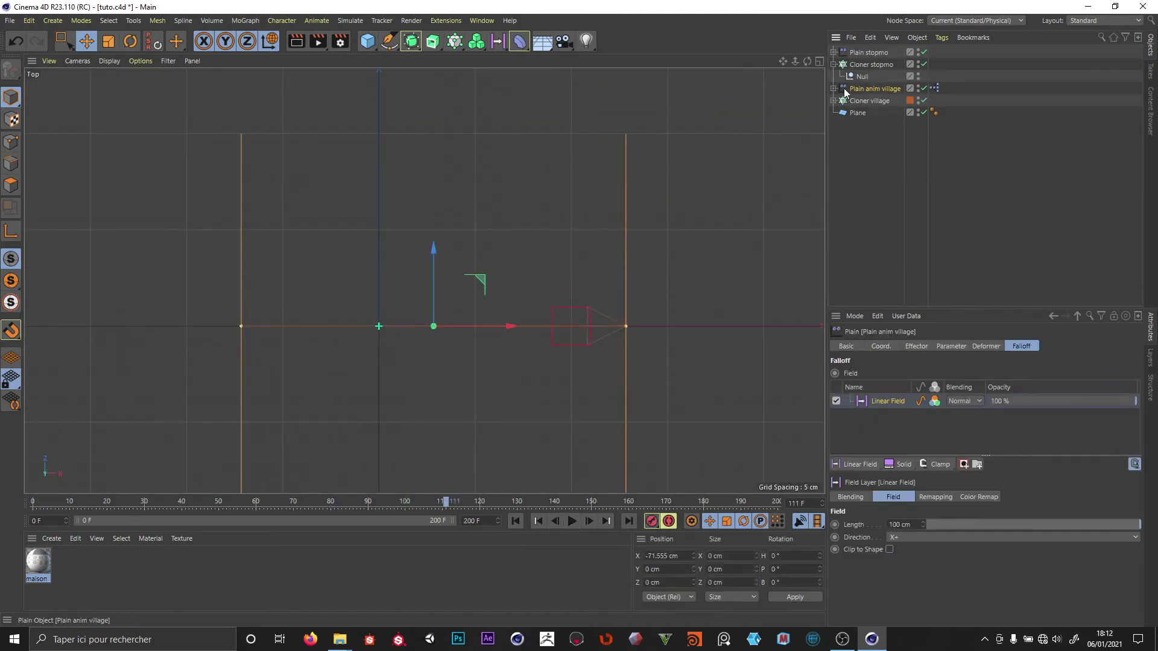
click(832, 88)
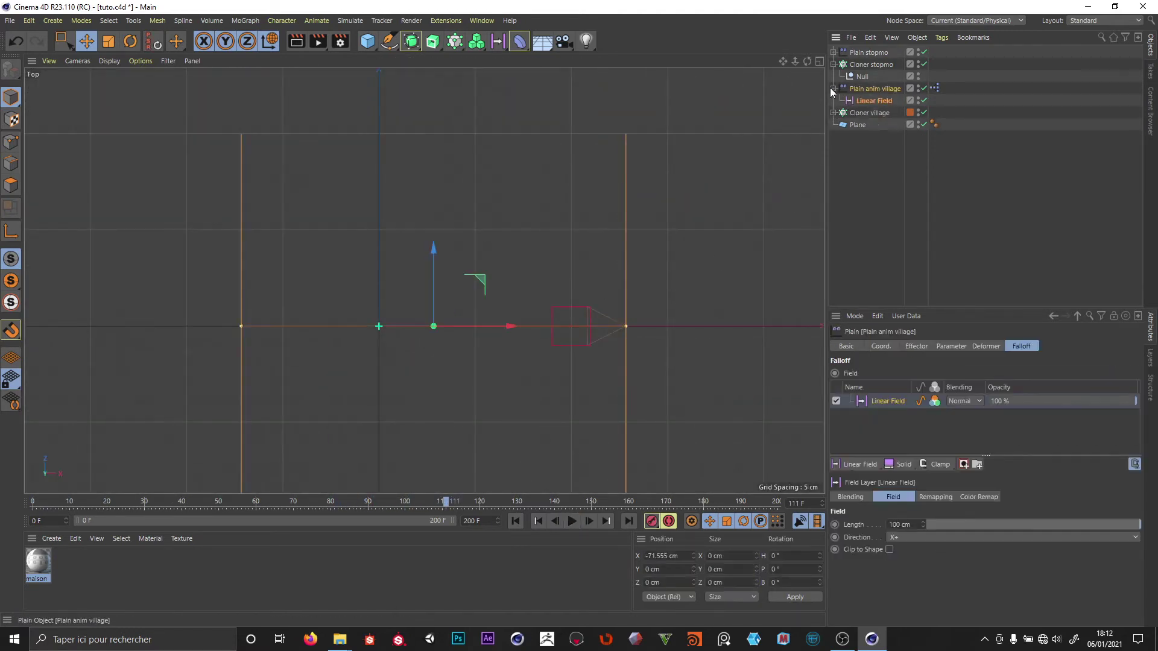
click(861, 101)
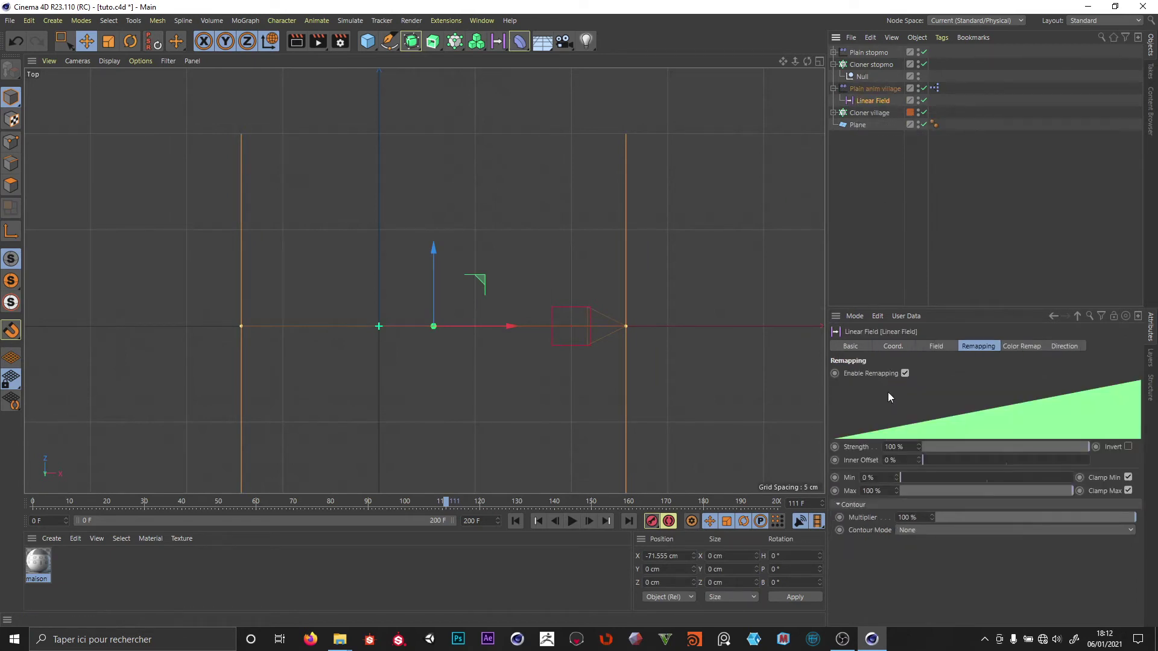
click(893, 346)
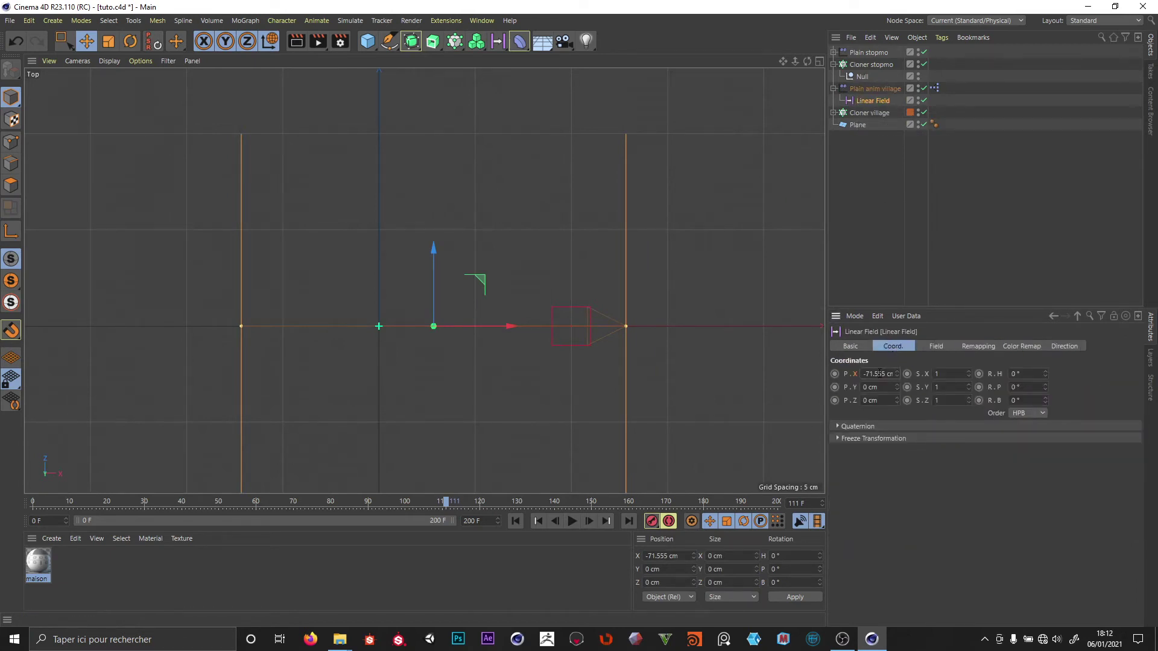
double_click(878, 373)
text(0)
key(Return)
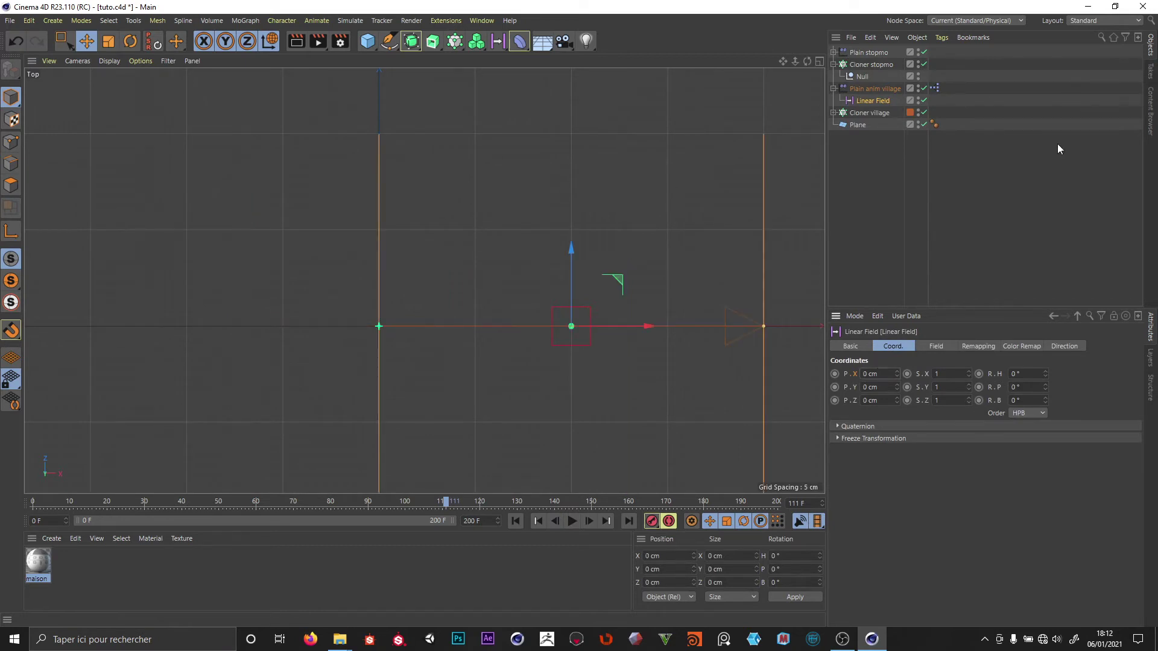
Step: Replay the effector's motion from frame 0, then show Plain anim village's XPresso tag settings
click(875, 89)
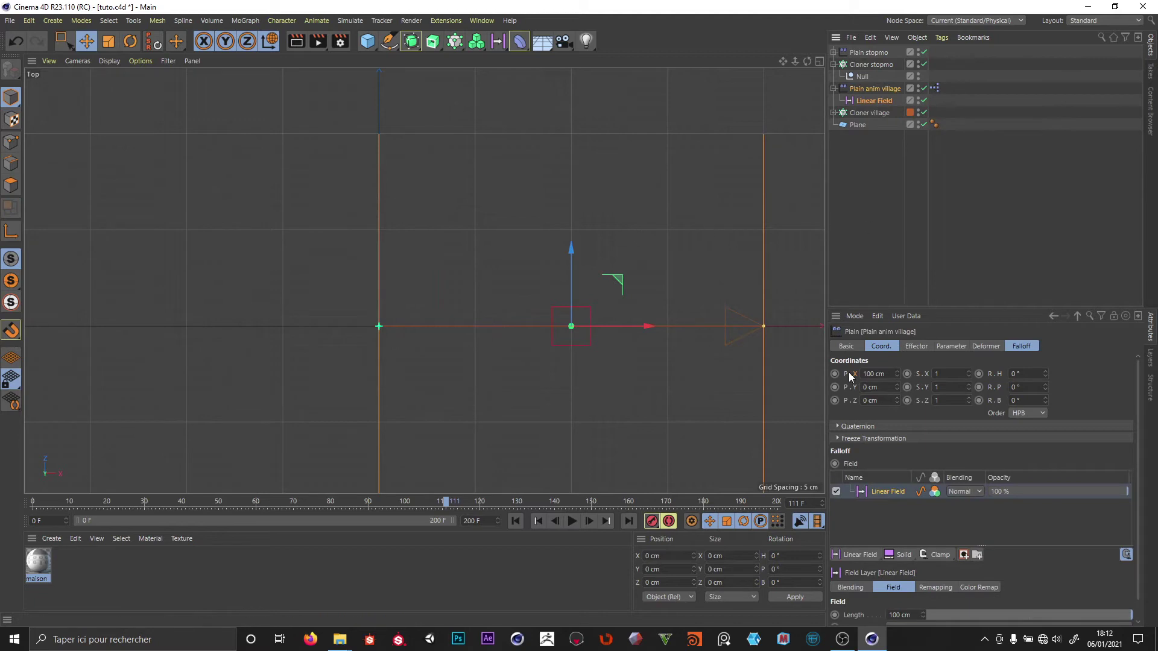
click(871, 101)
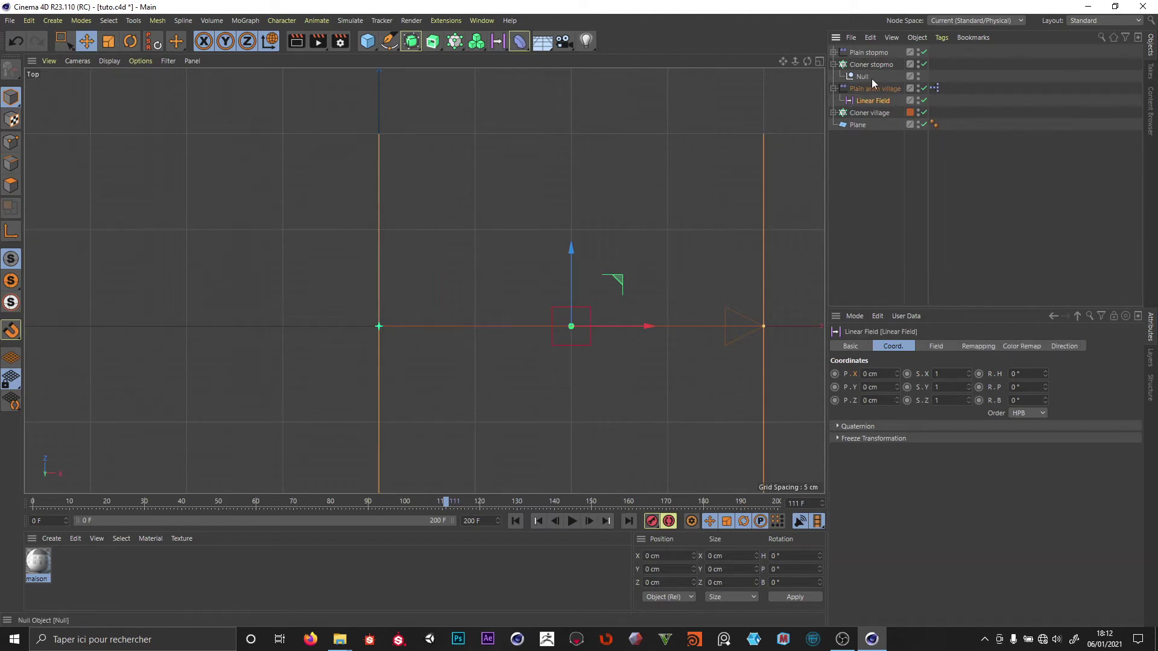
click(875, 89)
click(517, 521)
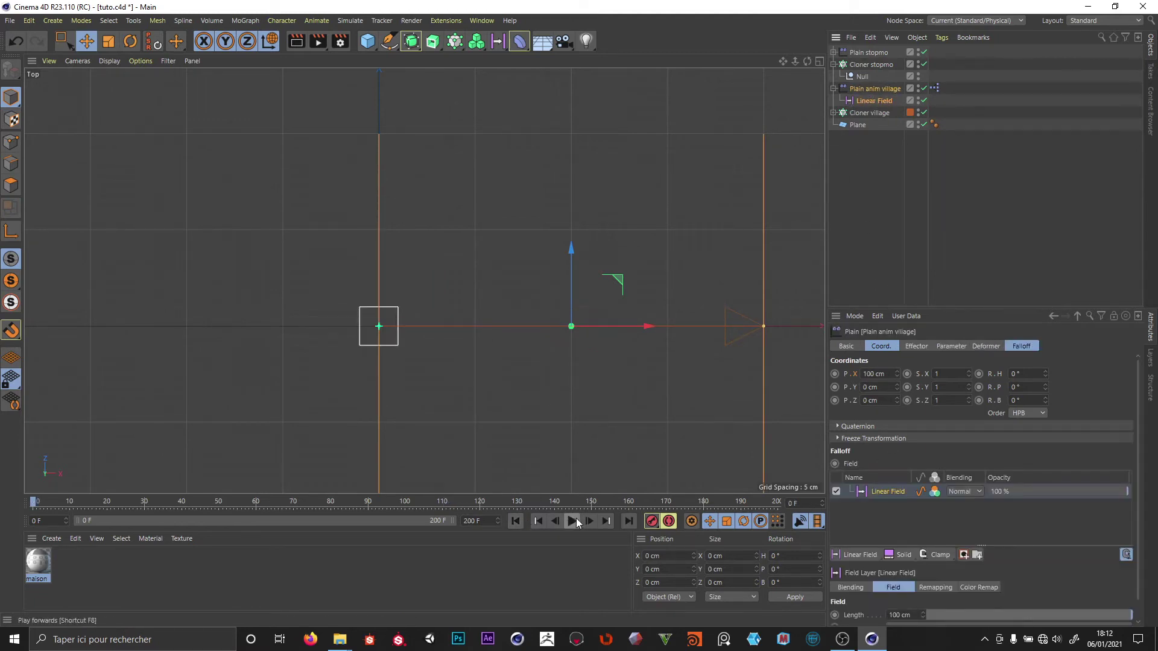
click(516, 522)
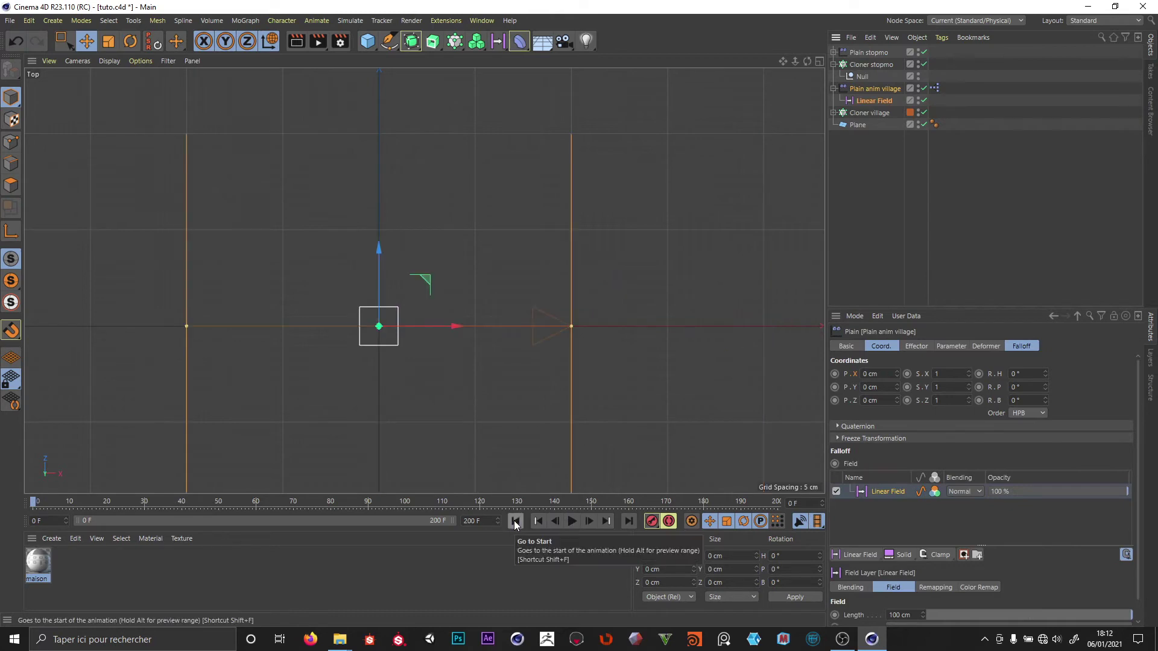
click(572, 522)
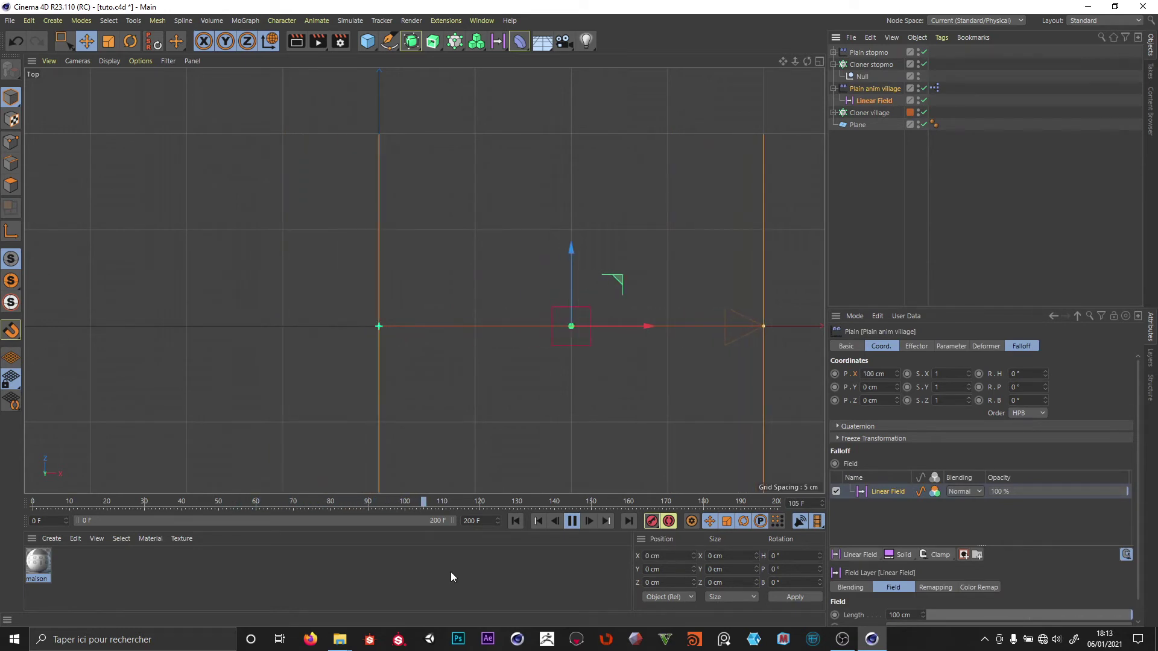
click(513, 522)
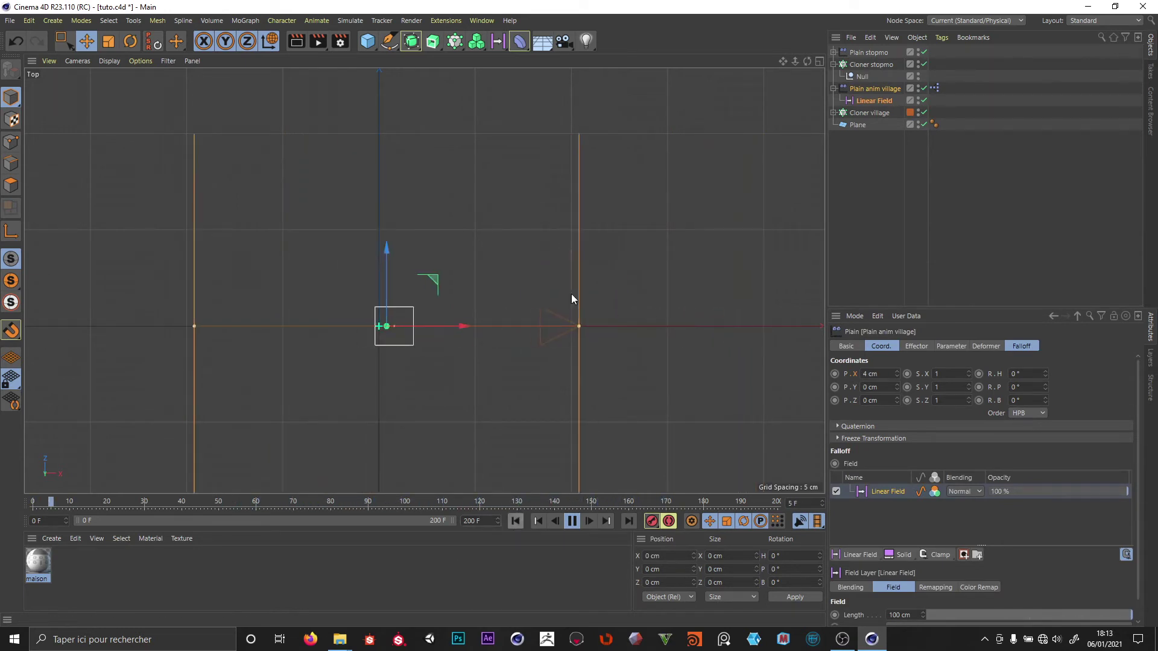
click(570, 522)
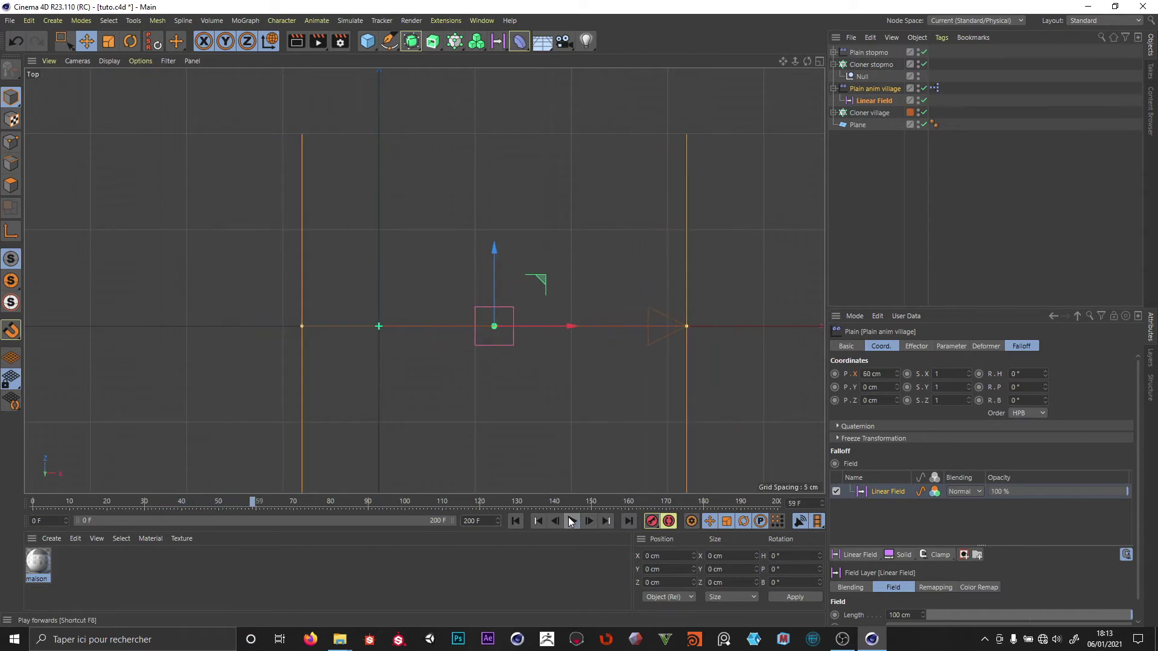
click(514, 522)
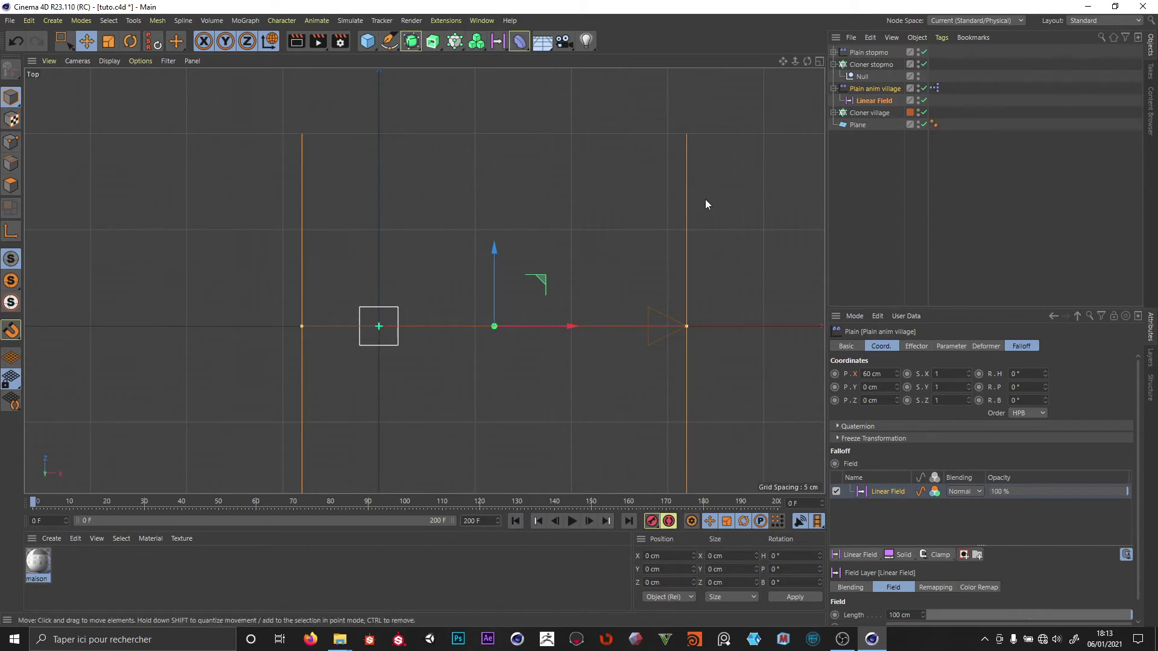
click(512, 521)
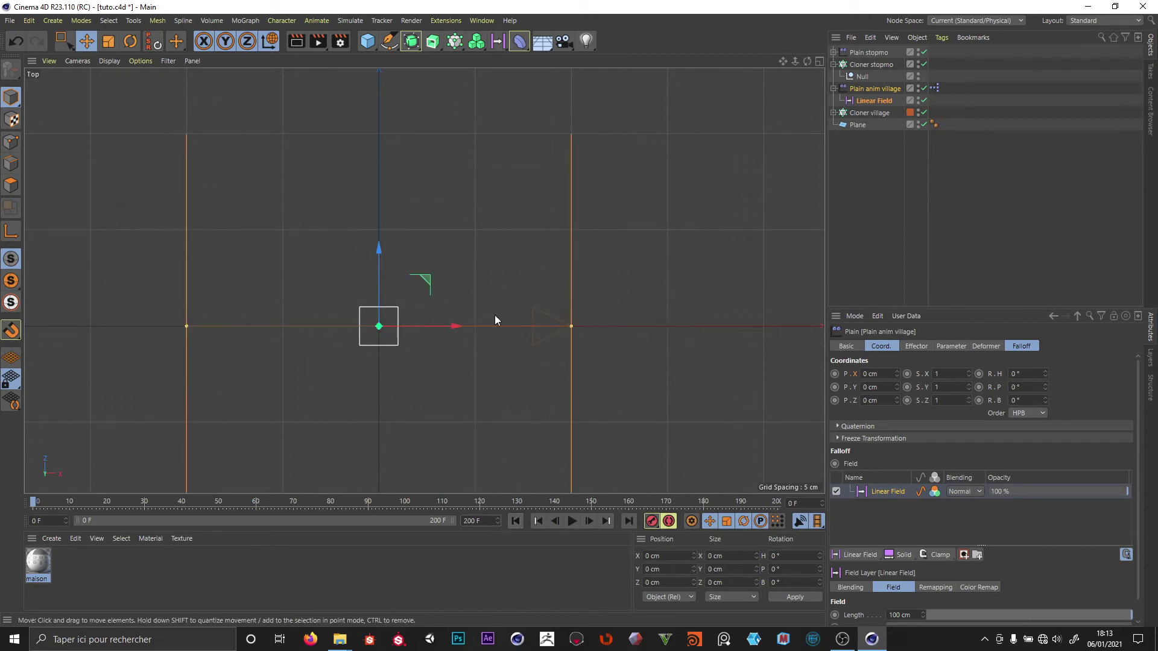
click(935, 88)
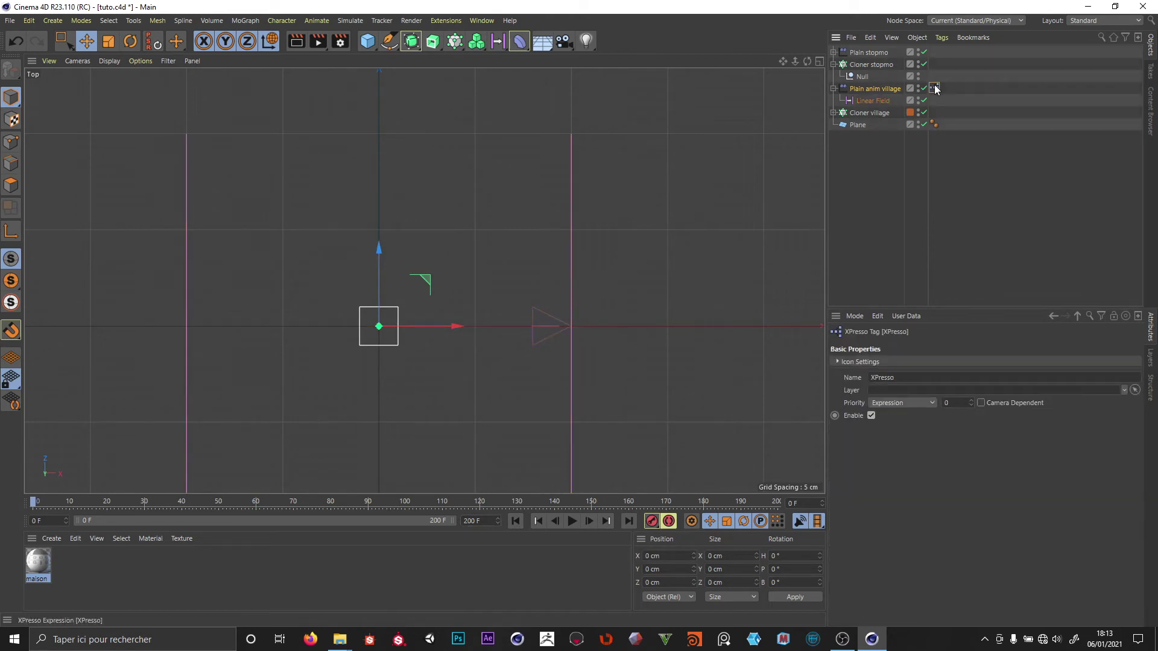
Step: Set the XPresso tag's Priority to Generators and test the playback
click(923, 403)
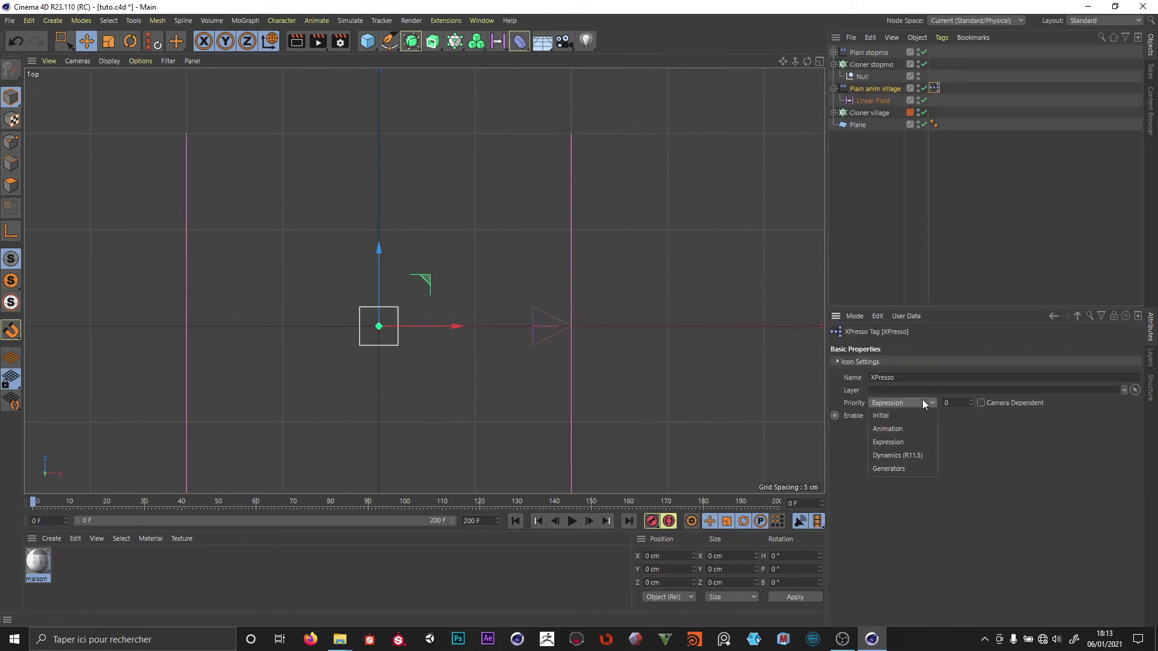
click(904, 468)
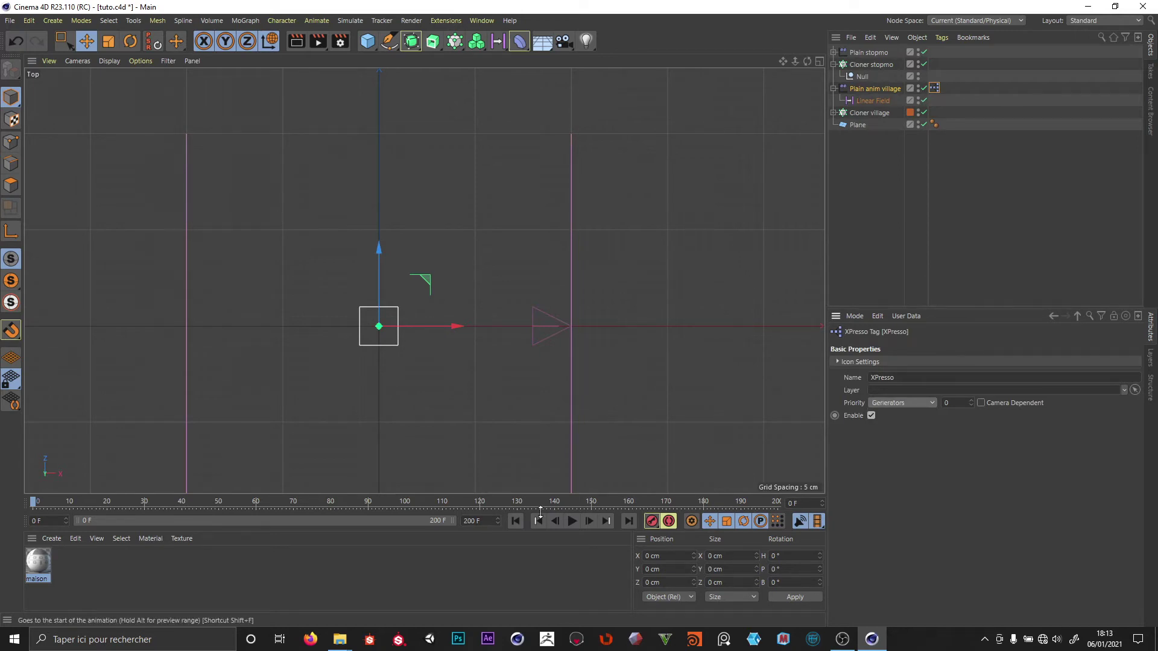
click(572, 521)
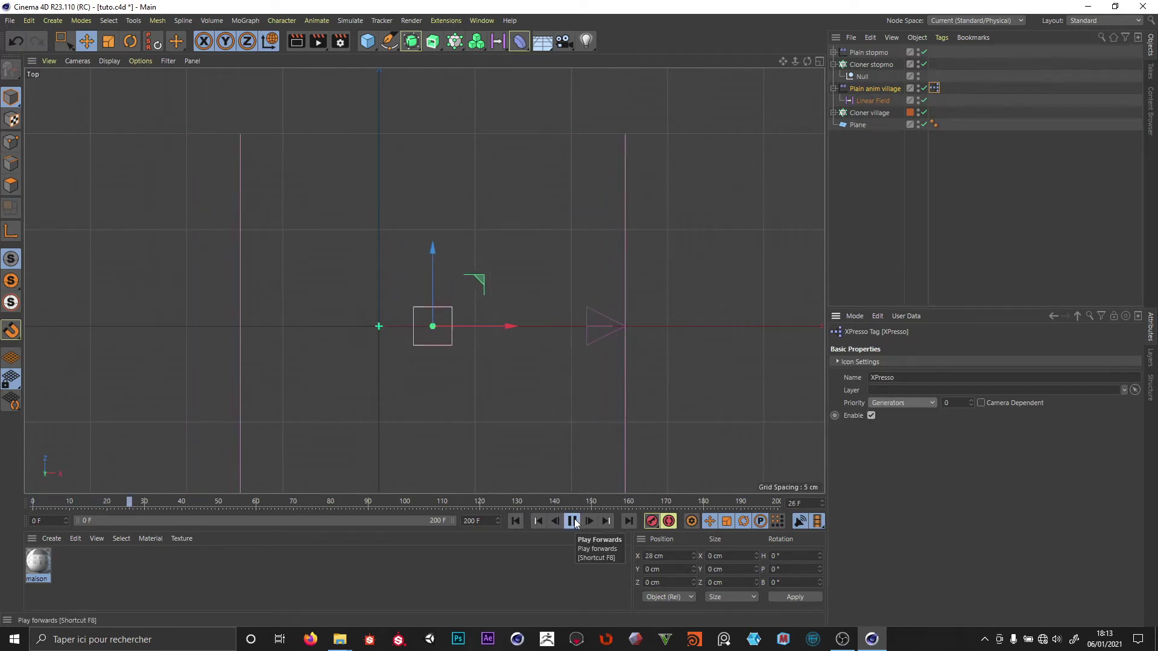
click(571, 521)
click(515, 521)
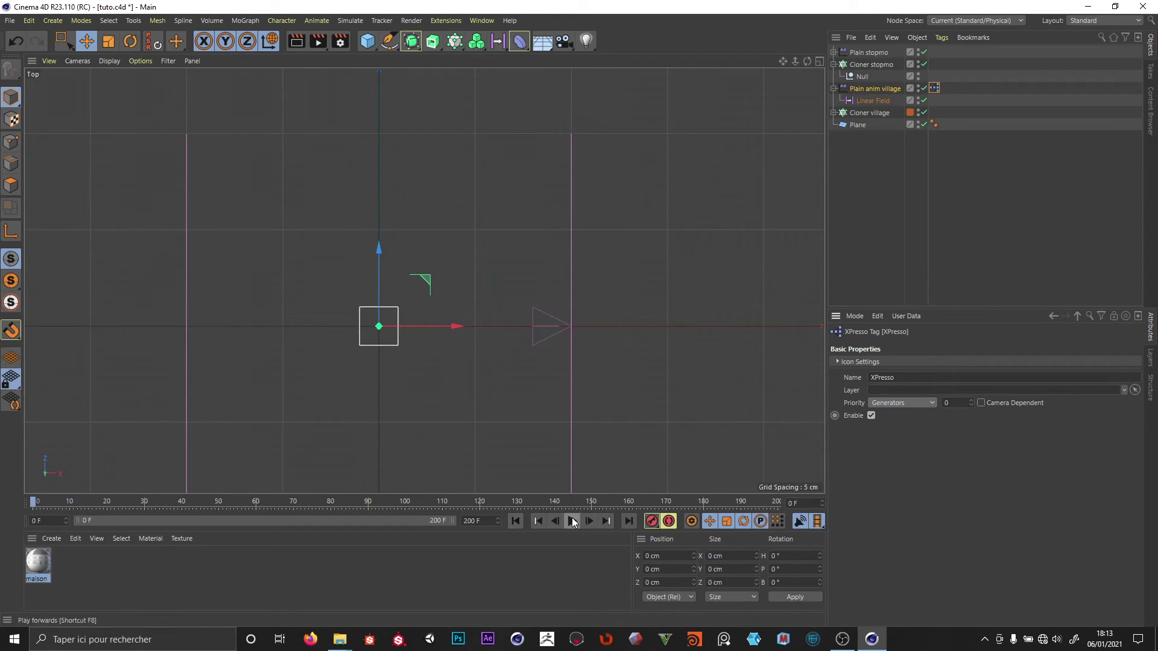
click(572, 522)
Step: Maximise the Perspective view, collapse the hierarchies, and select Cloner village
middle_click(533, 274)
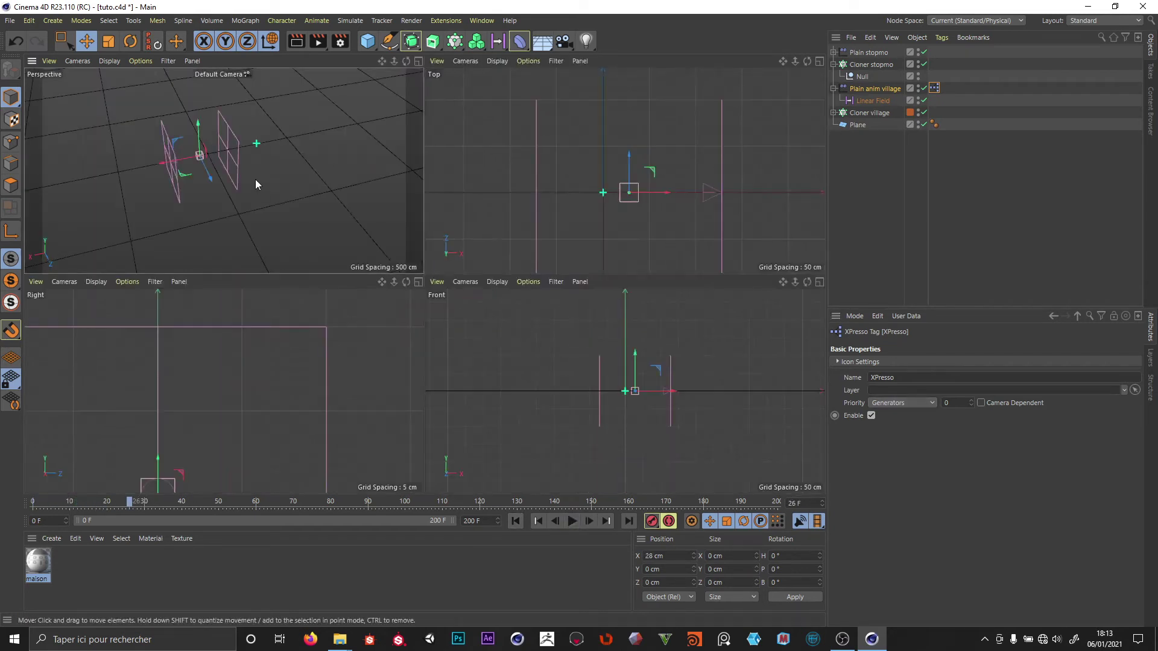
middle_click(255, 180)
click(834, 88)
click(833, 64)
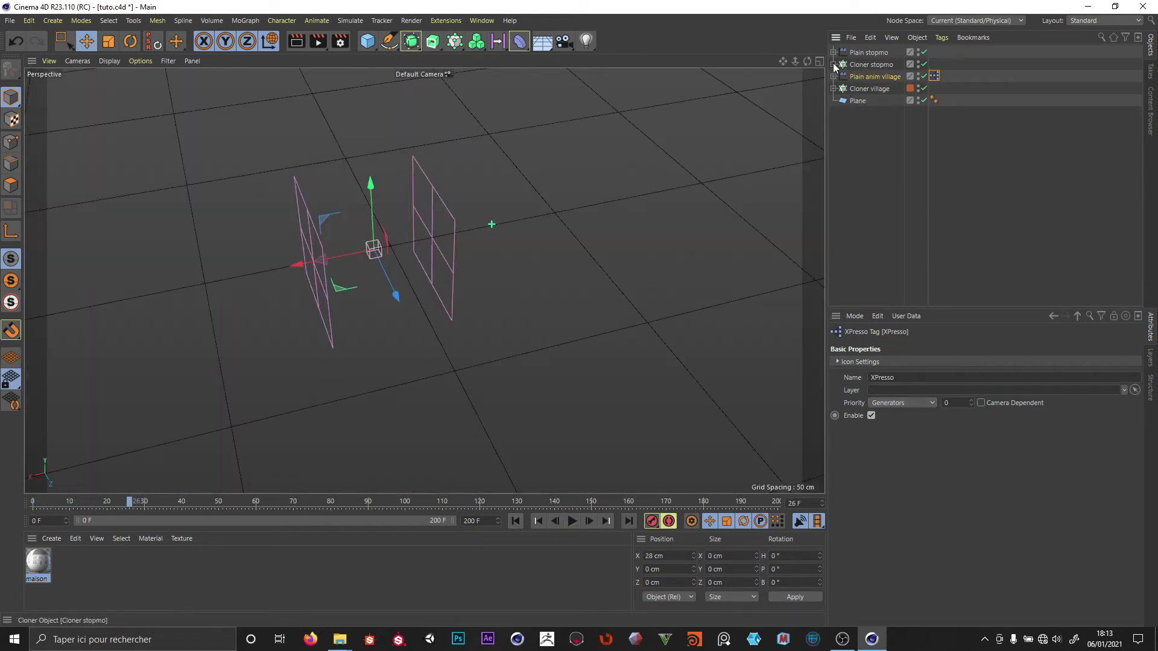
click(859, 88)
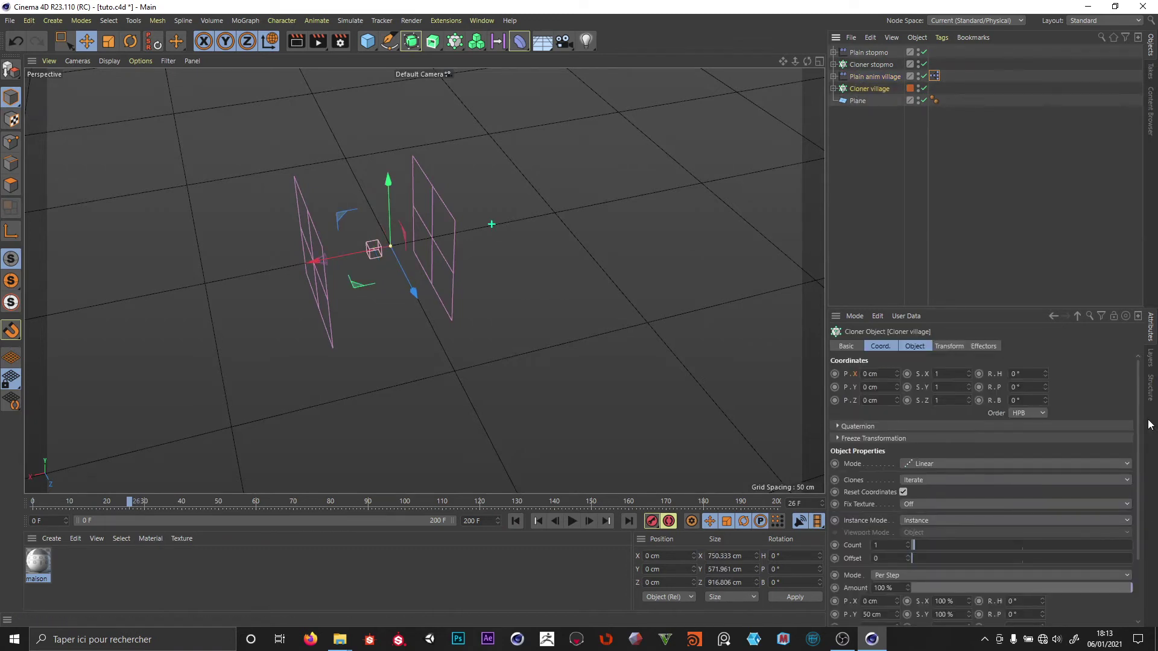
Step: Unhide the village layer, switch to Gouraud shading, and play the houses' appearance
click(1151, 358)
click(891, 341)
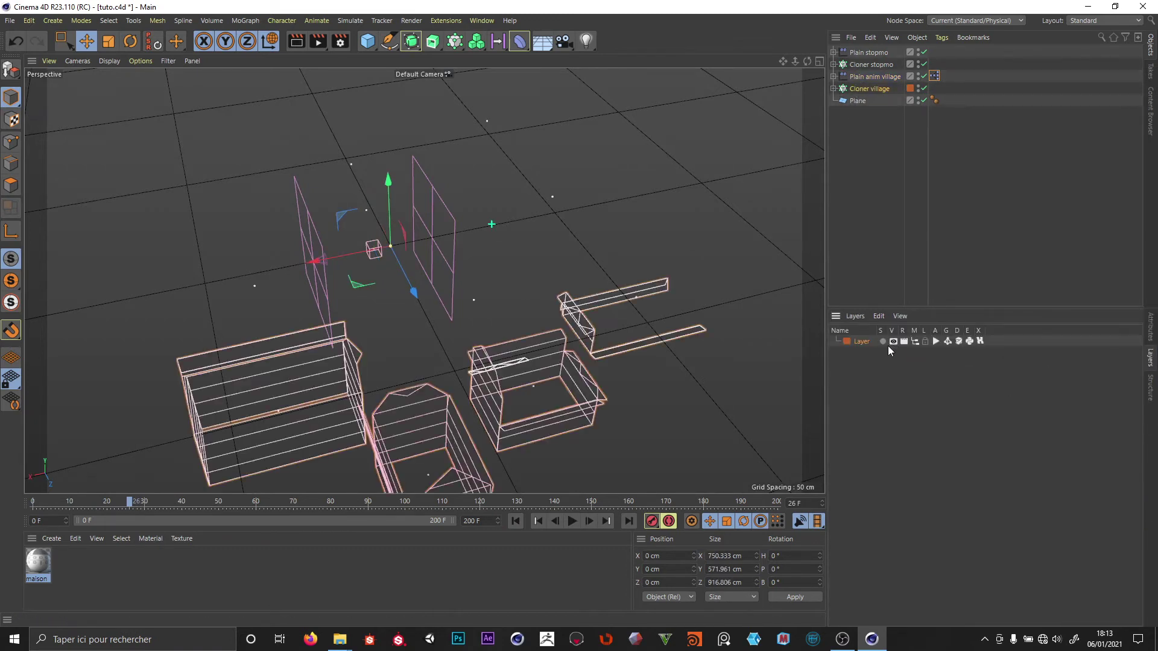
key(n)
key(a)
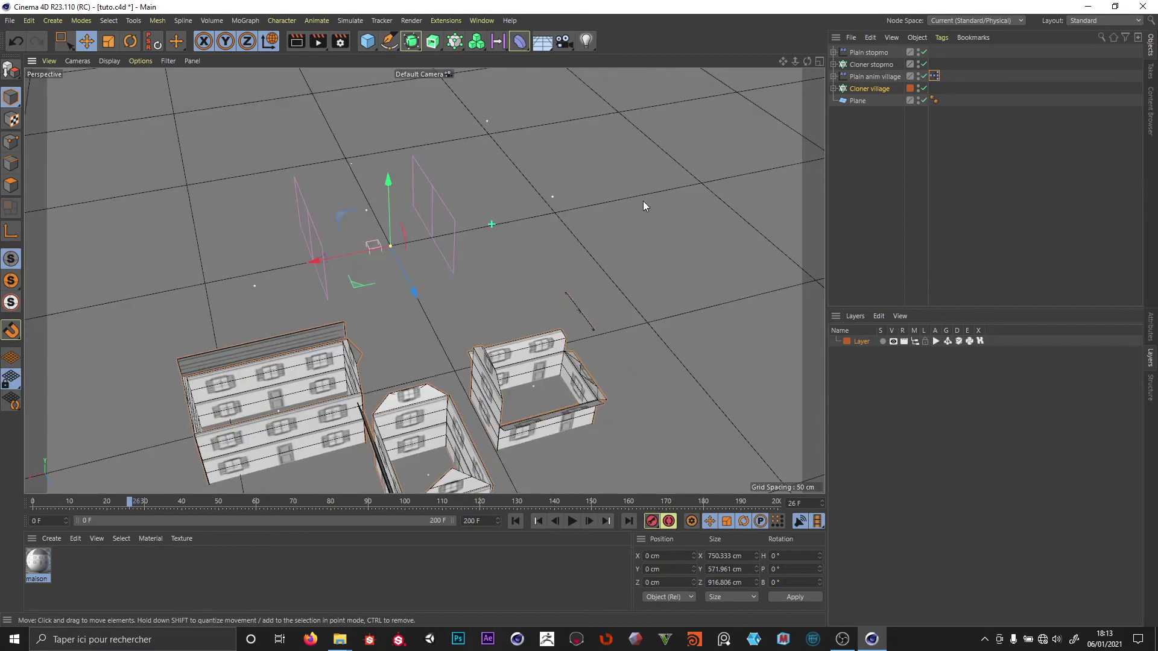
scroll(555, 169, down, 10)
alt+drag(529, 205, 493, 324)
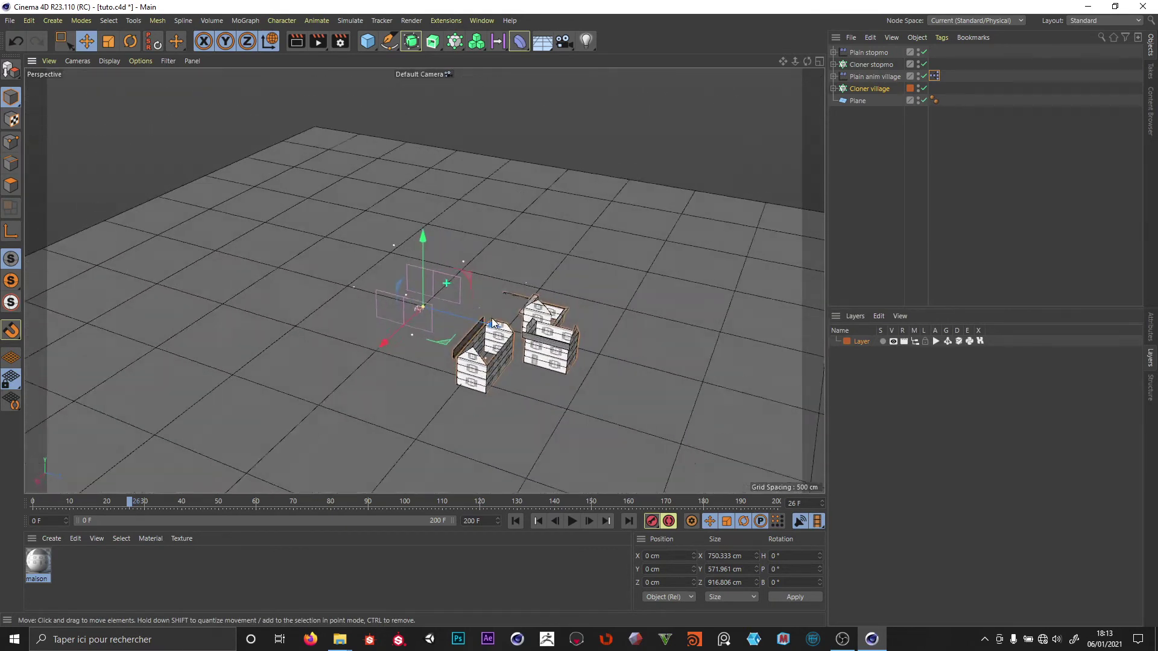
scroll(493, 324, up, 4)
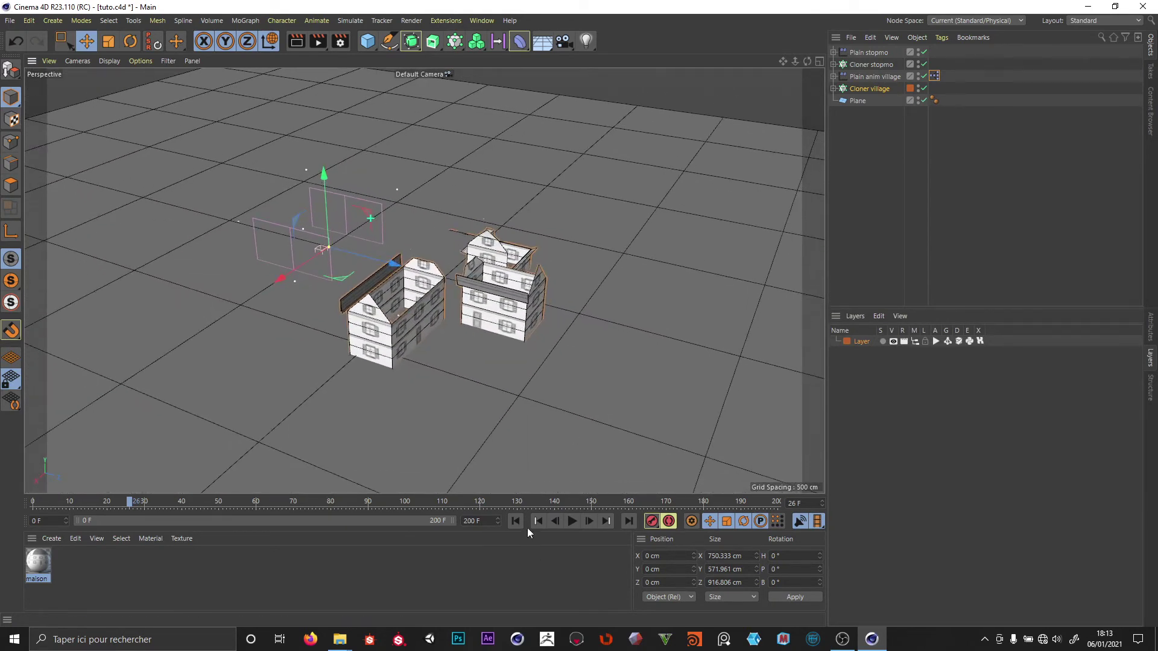
click(516, 521)
click(572, 521)
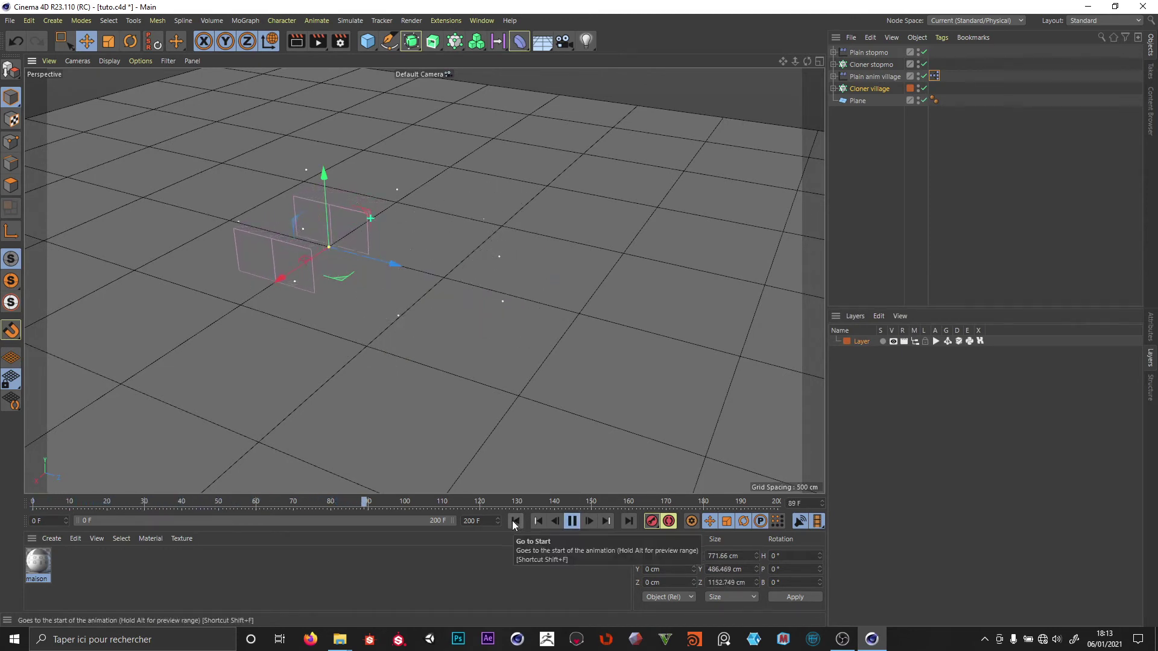
Step: Invert the Linear Field's remapping, scrub to frame 114, and select the XPresso tag
click(834, 77)
click(866, 89)
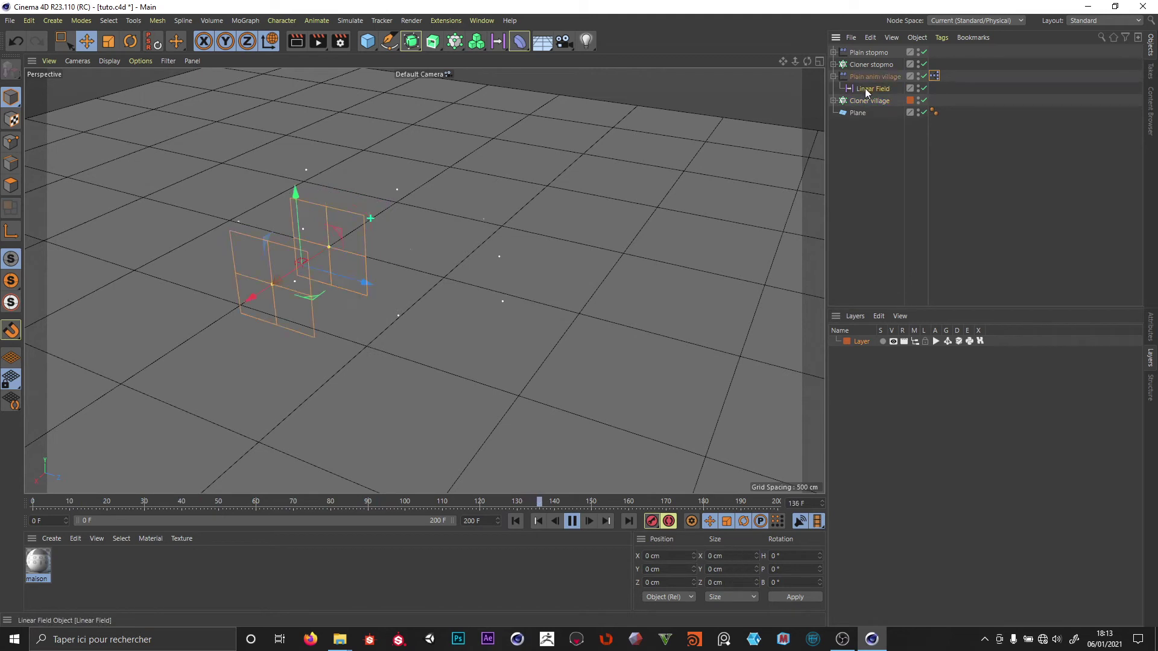
click(1153, 332)
click(978, 347)
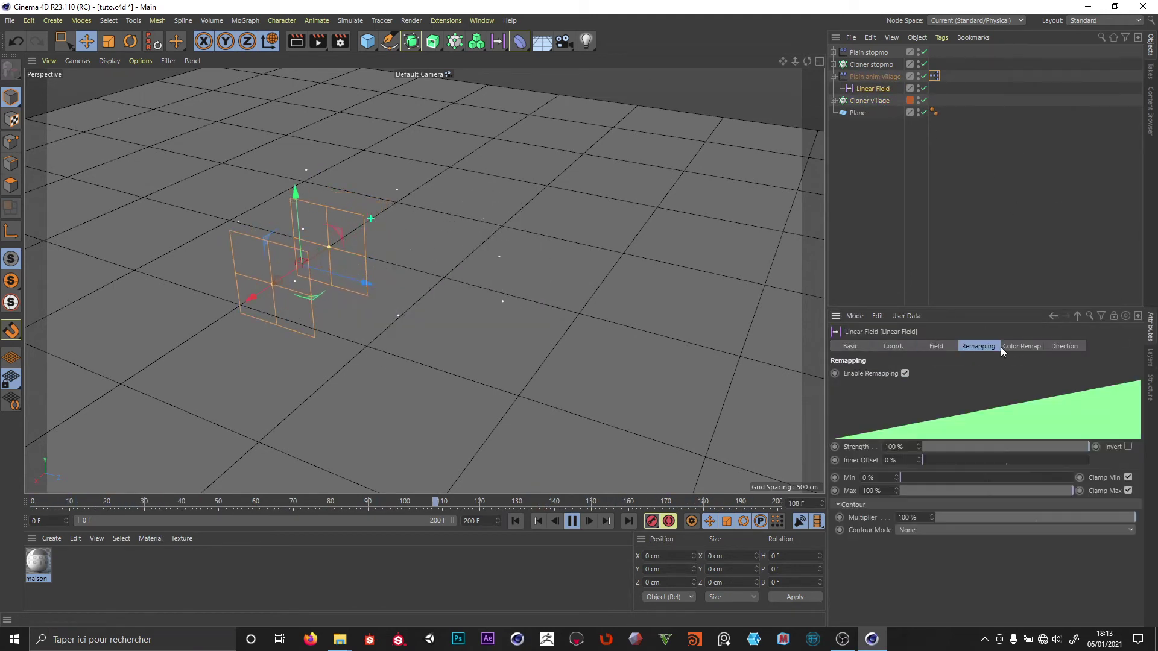
click(1128, 447)
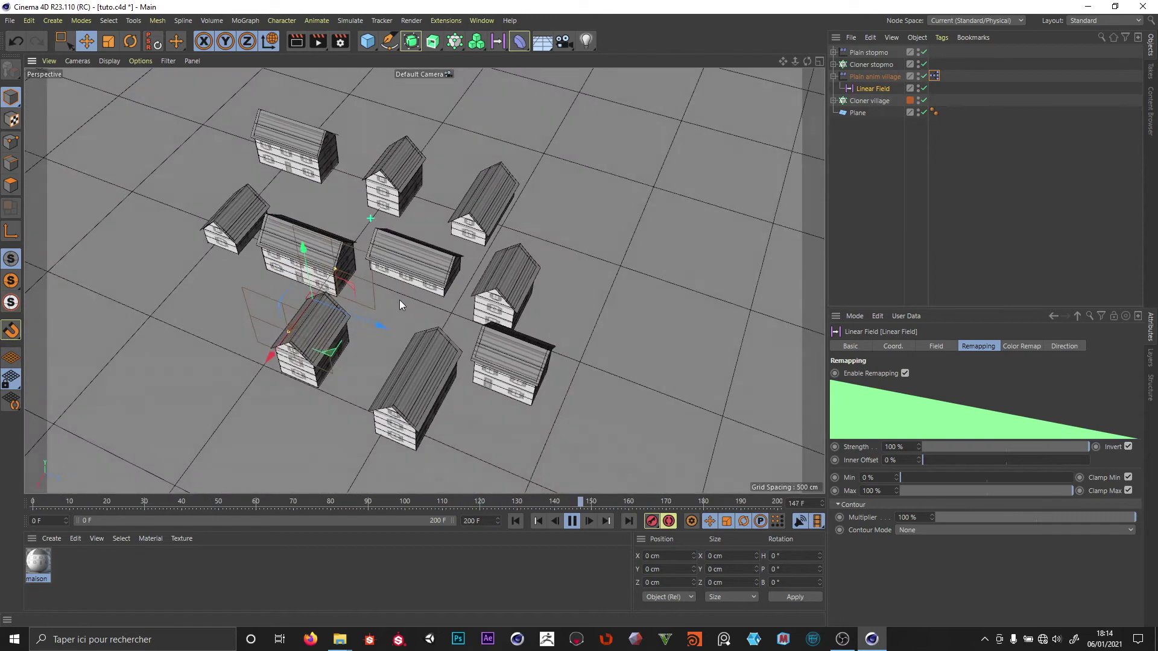
click(571, 521)
alt+drag(542, 486, 344, 247)
click(35, 504)
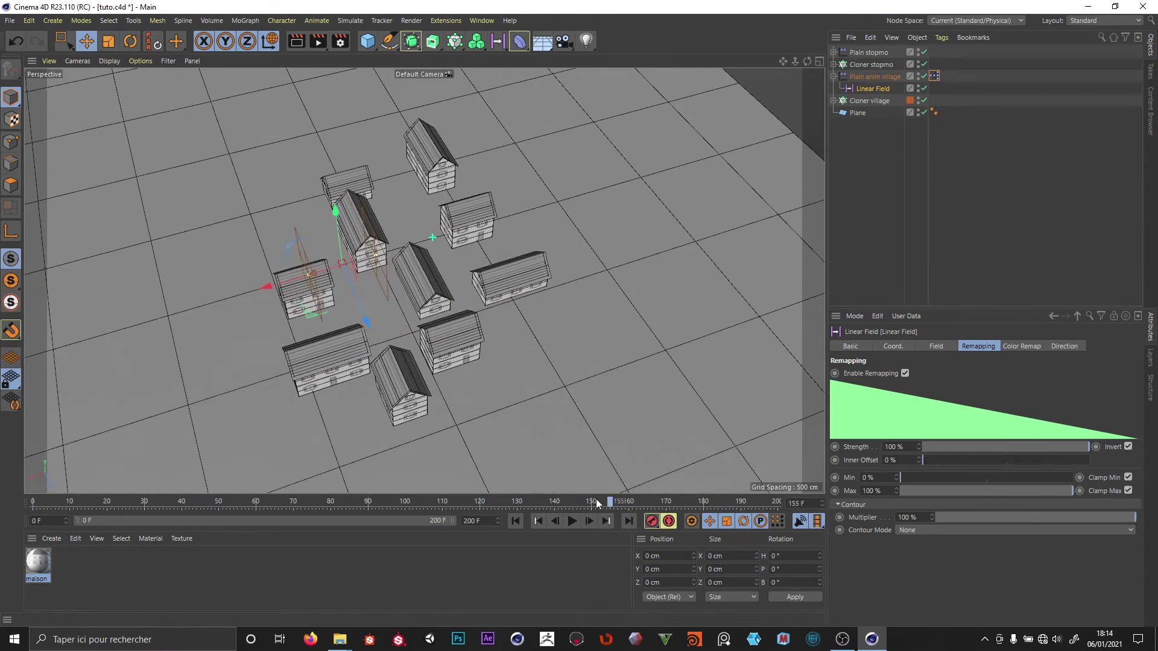
mouse_move(35, 504)
mouse_down()
mouse_move(459, 504)
mouse_move(149, 495)
mouse_move(365, 484)
mouse_move(26, 484)
mouse_move(381, 472)
mouse_move(6, 492)
mouse_up()
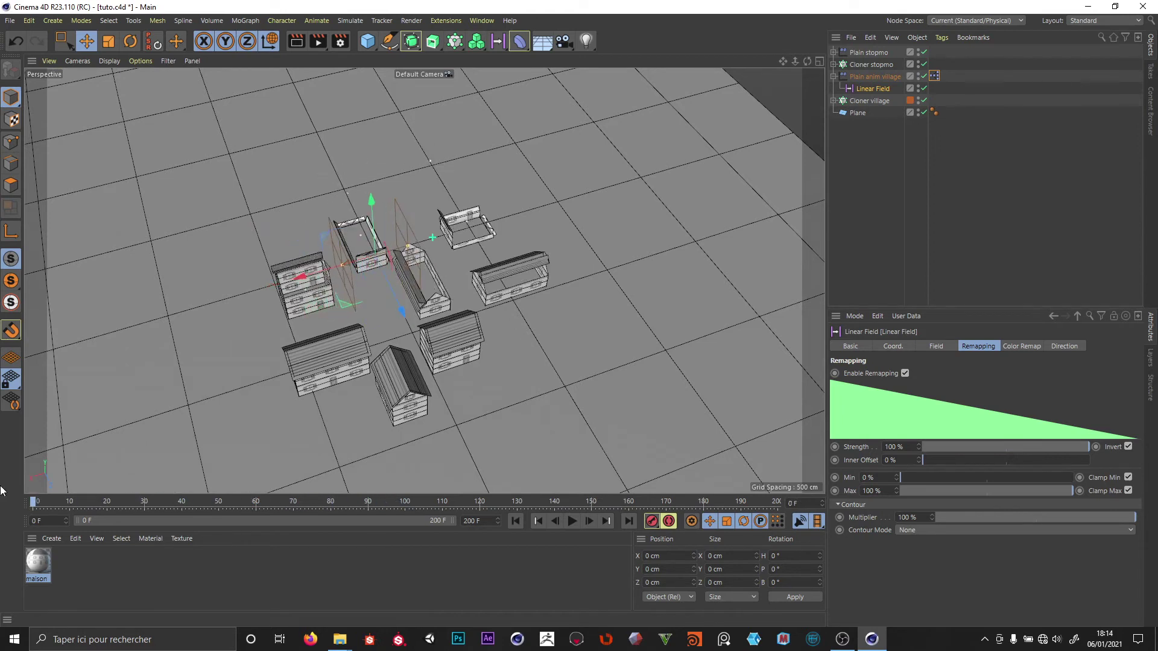
click(934, 76)
Step: Open the XPresso editor and add Vector2Reals and Reals2Vector nodes
double_click(934, 76)
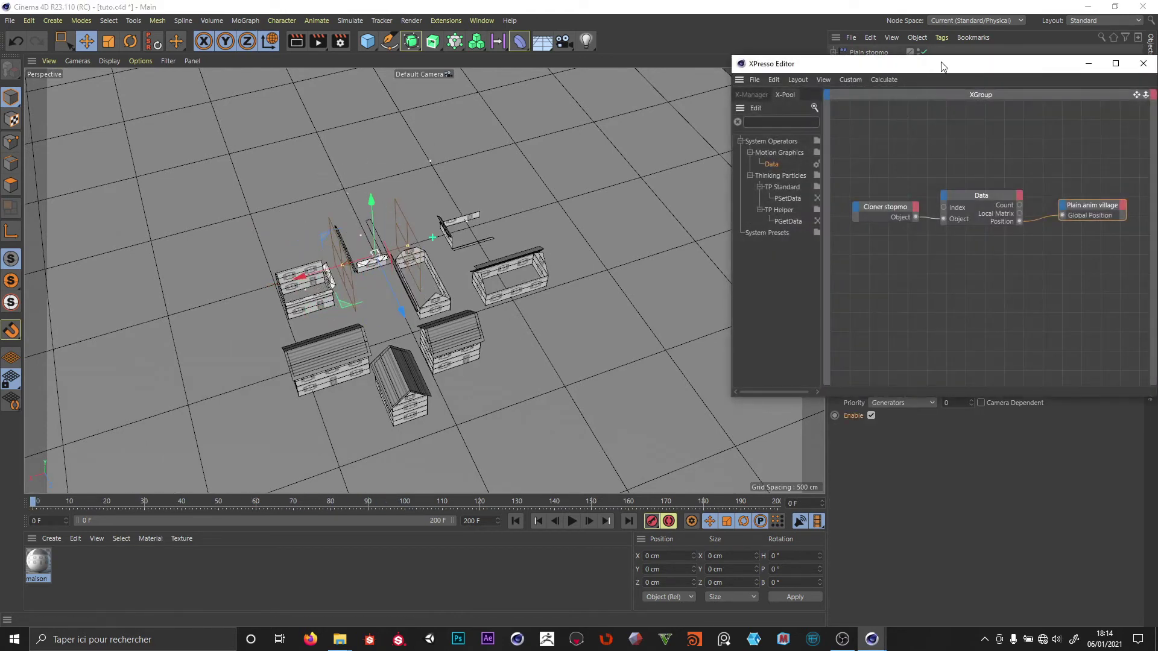
drag(944, 66, 789, 65)
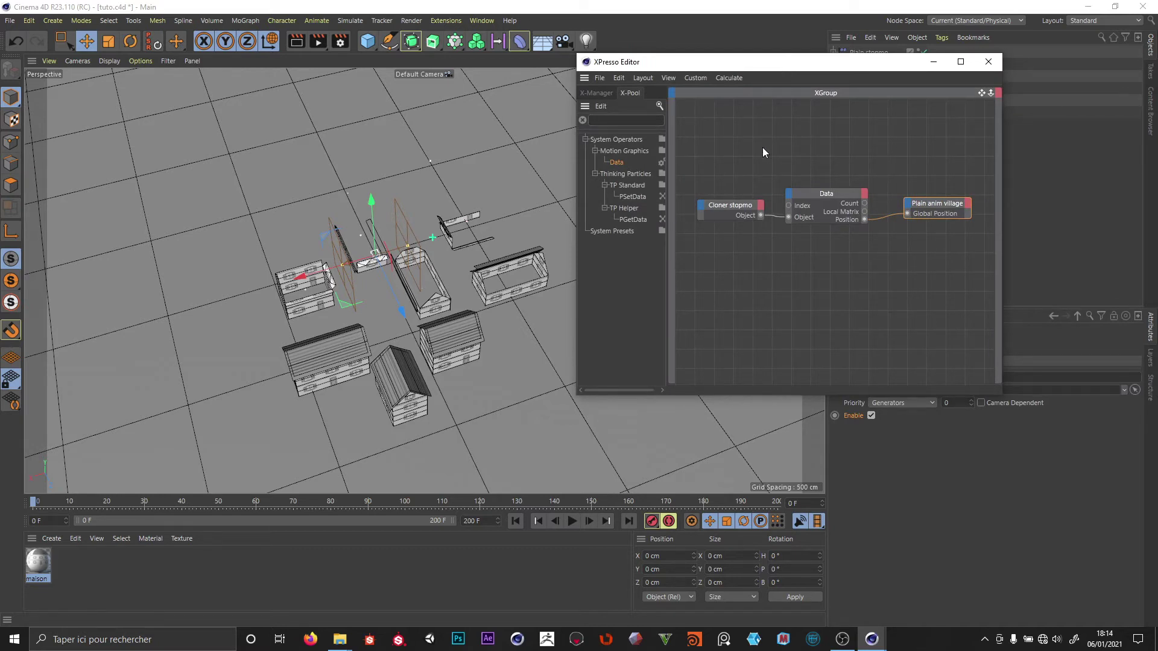
drag(701, 63, 692, 93)
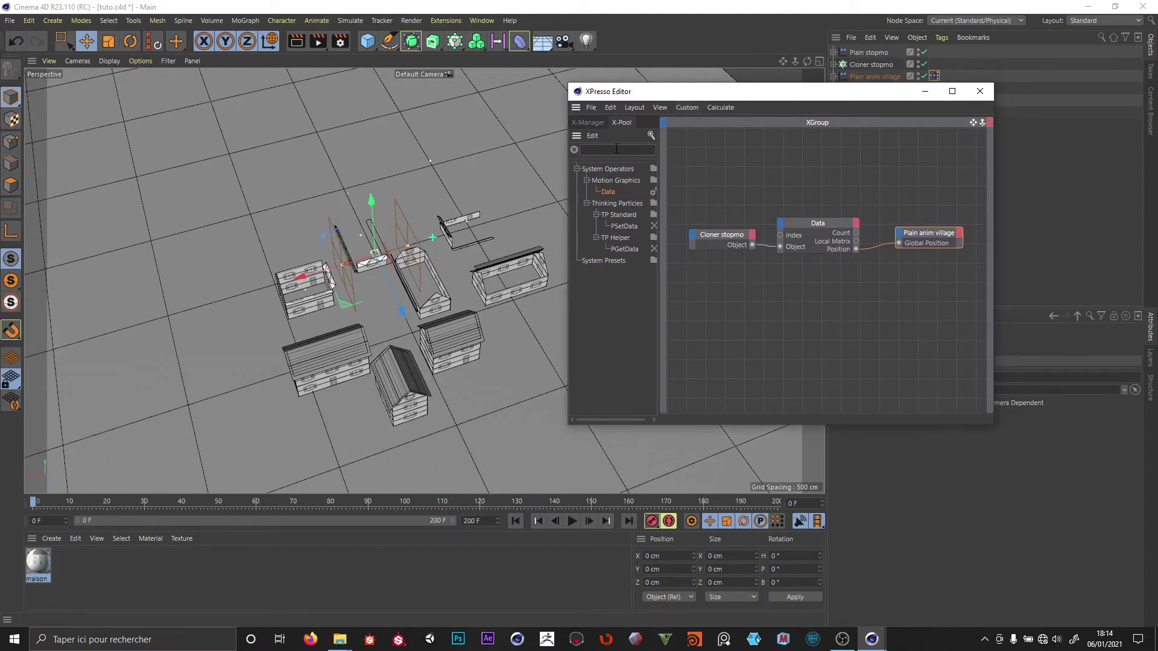
text(vecto)
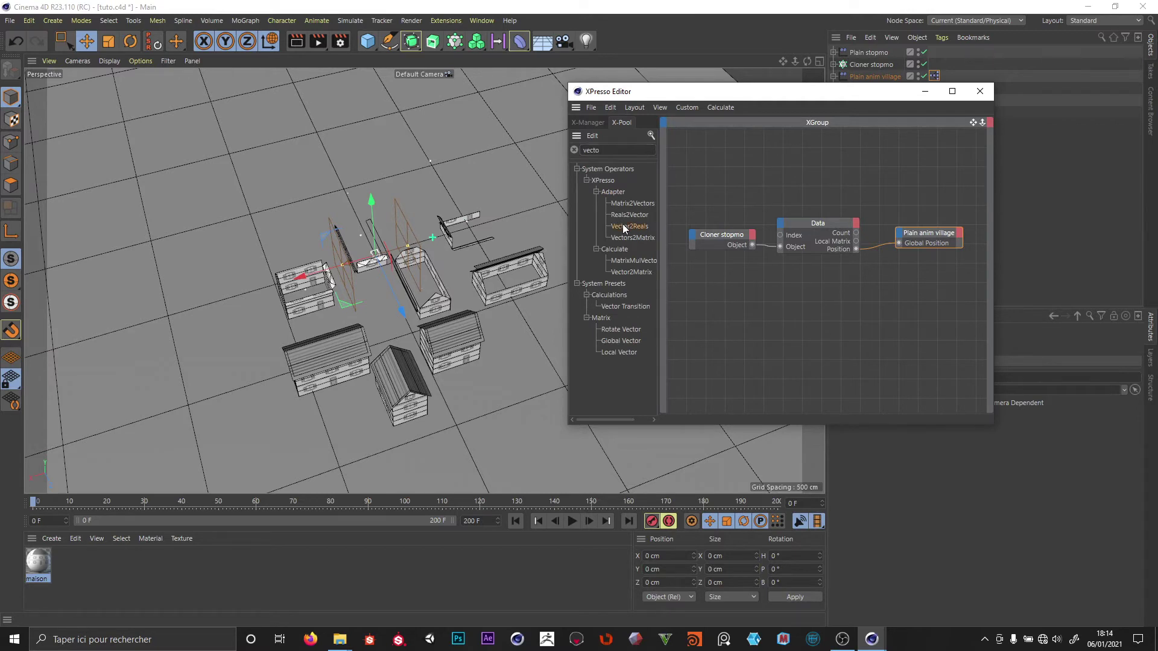
drag(623, 226, 812, 296)
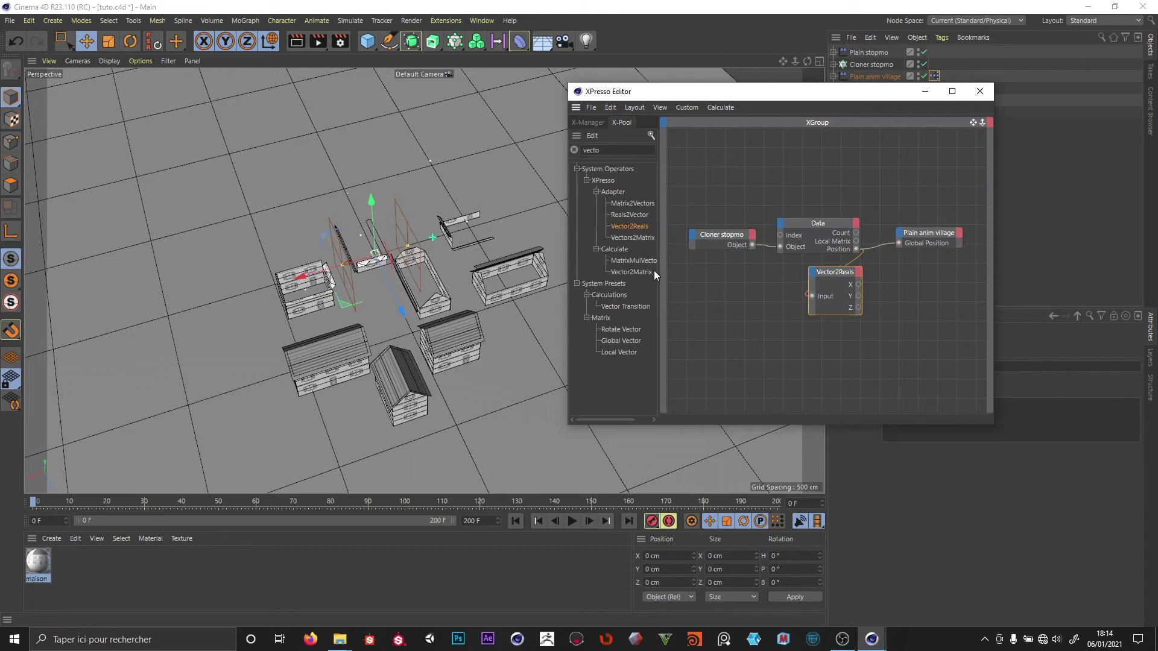
drag(661, 269, 725, 260)
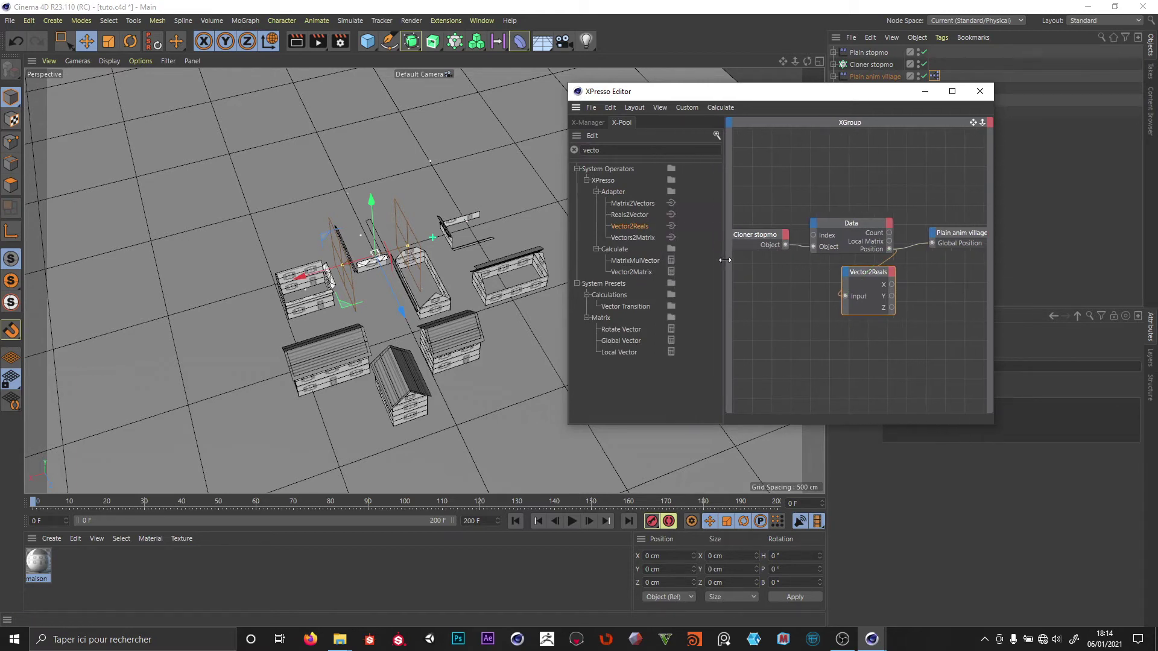
drag(937, 288, 938, 290)
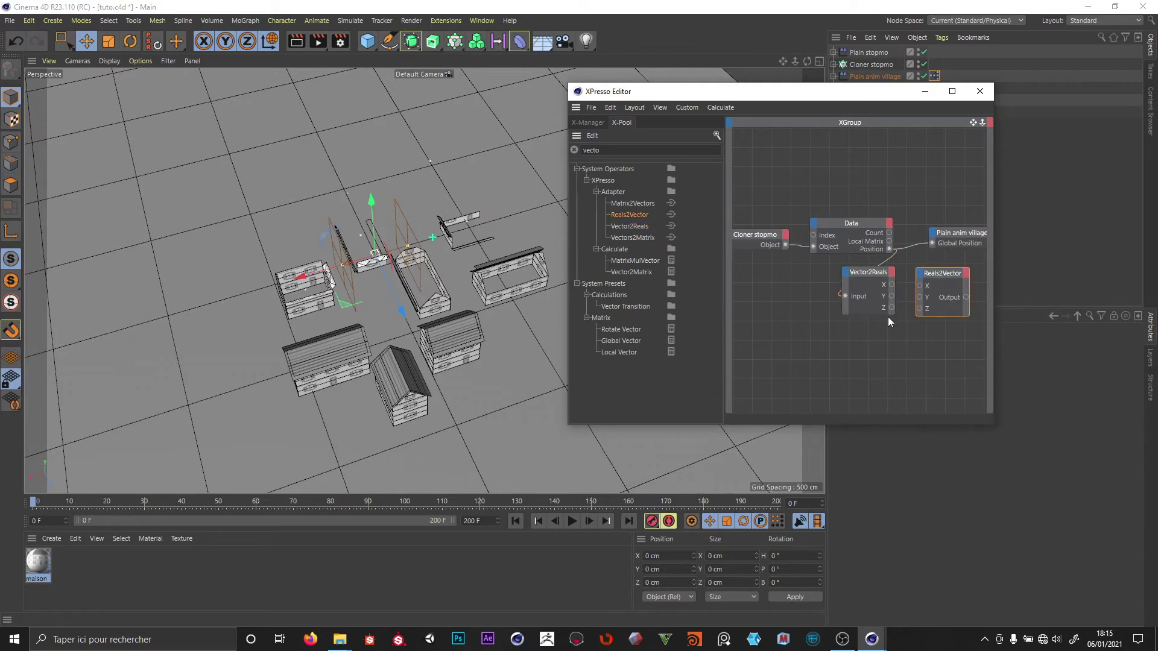
Step: Enlarge the XPresso window and wire Reals2Vector Output into Plain anim village's Global Position
drag(663, 91, 552, 258)
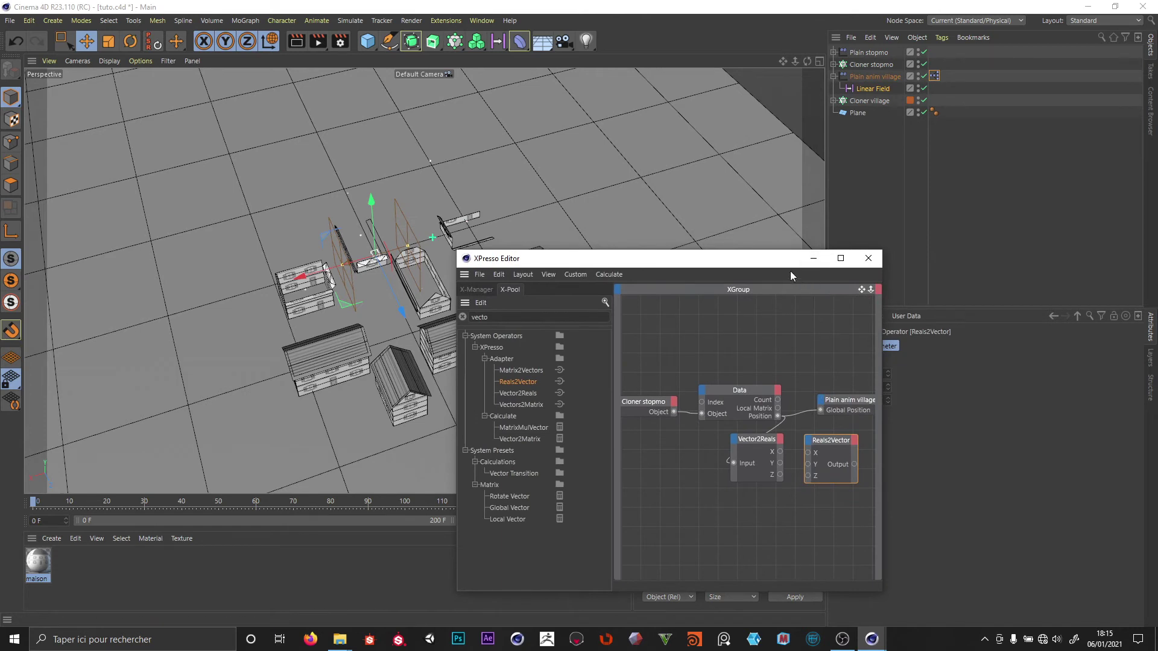
drag(790, 260, 458, 180)
drag(550, 355, 797, 357)
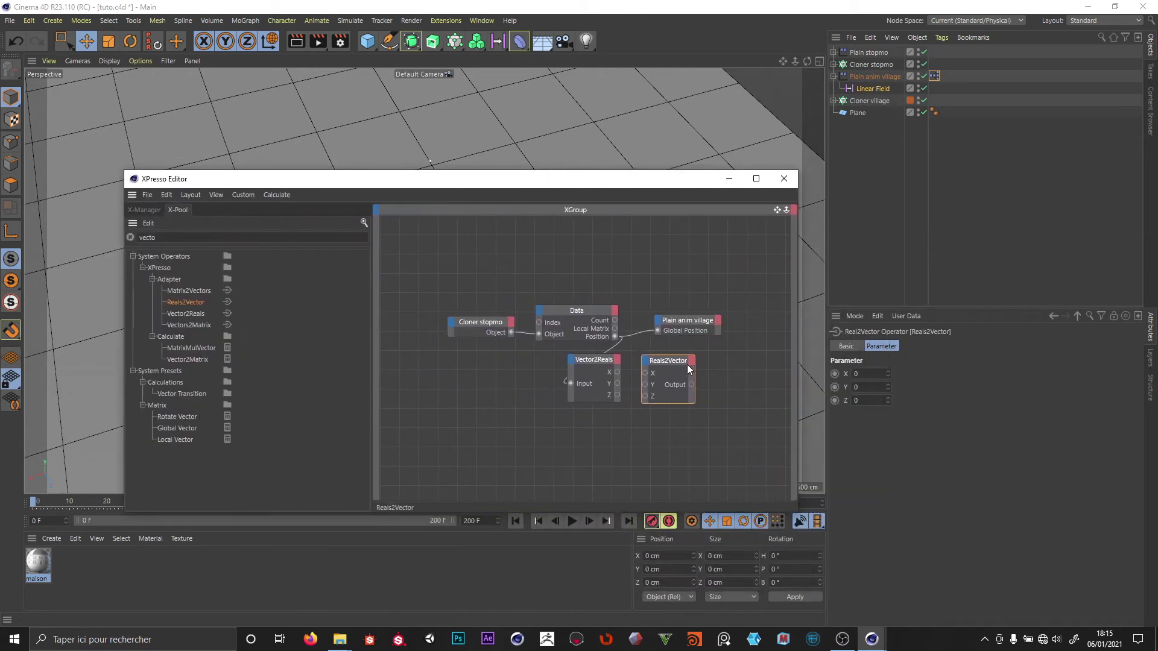
drag(693, 382, 762, 317)
Step: Rearrange the nodes and wire Vector2Reals Y and Z into Reals2Vector Y and Z
click(663, 269)
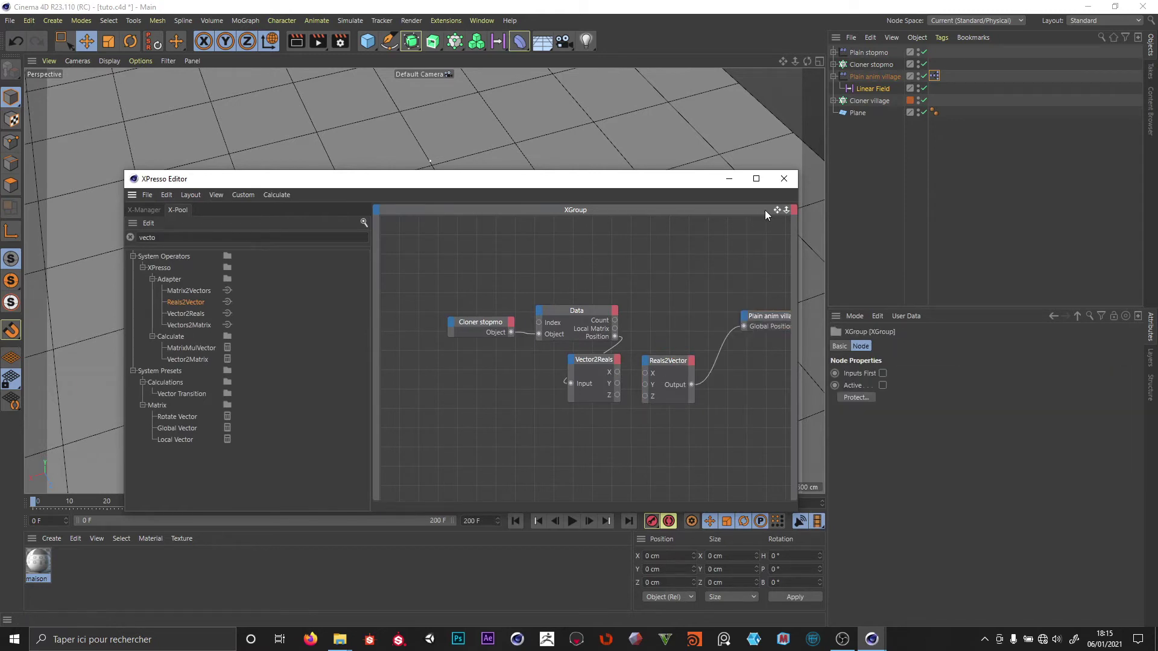
middle_drag(616, 308, 583, 308)
drag(520, 281, 466, 365)
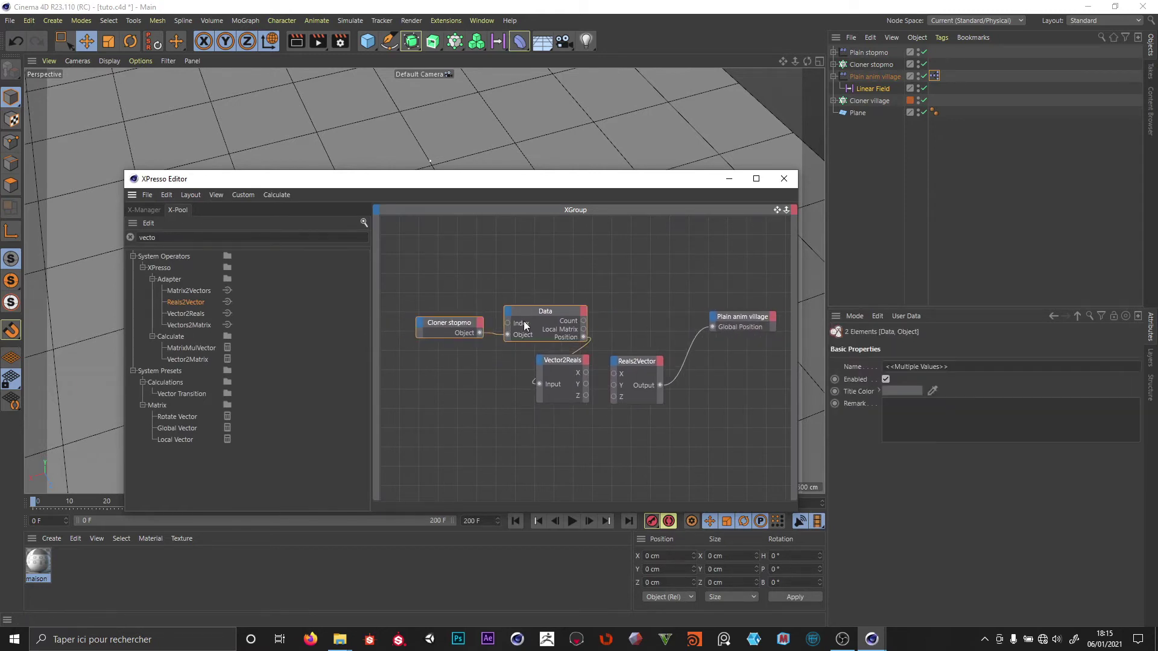
drag(544, 312, 474, 361)
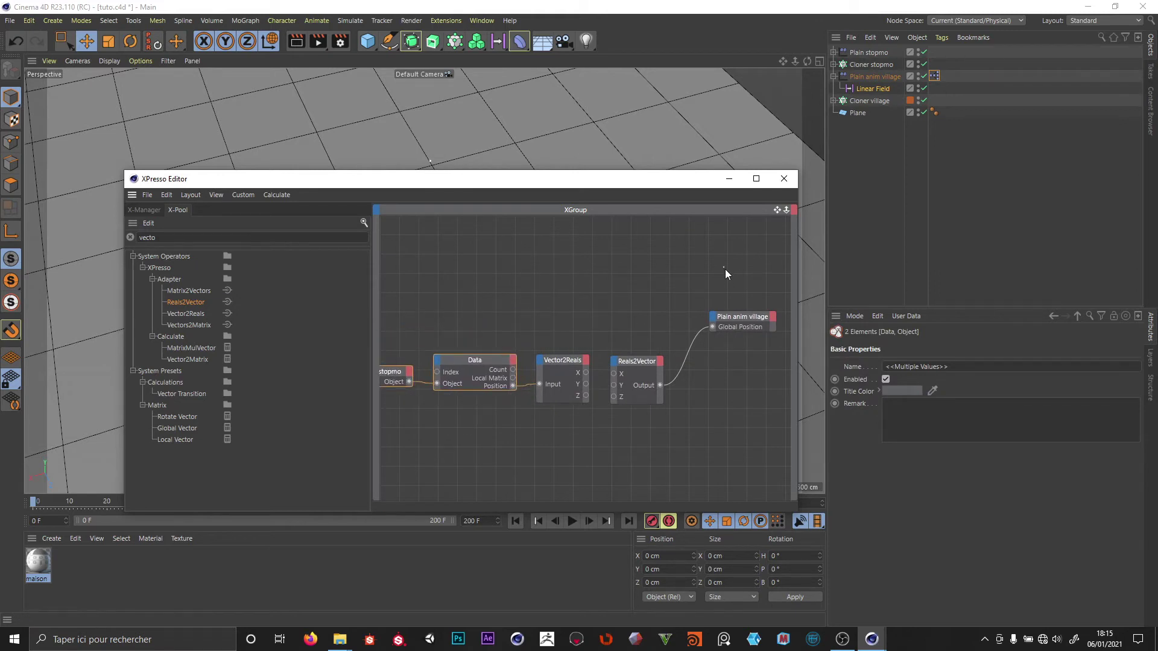
click(751, 328)
drag(751, 327, 746, 386)
drag(620, 318, 751, 434)
drag(629, 369, 699, 362)
click(562, 443)
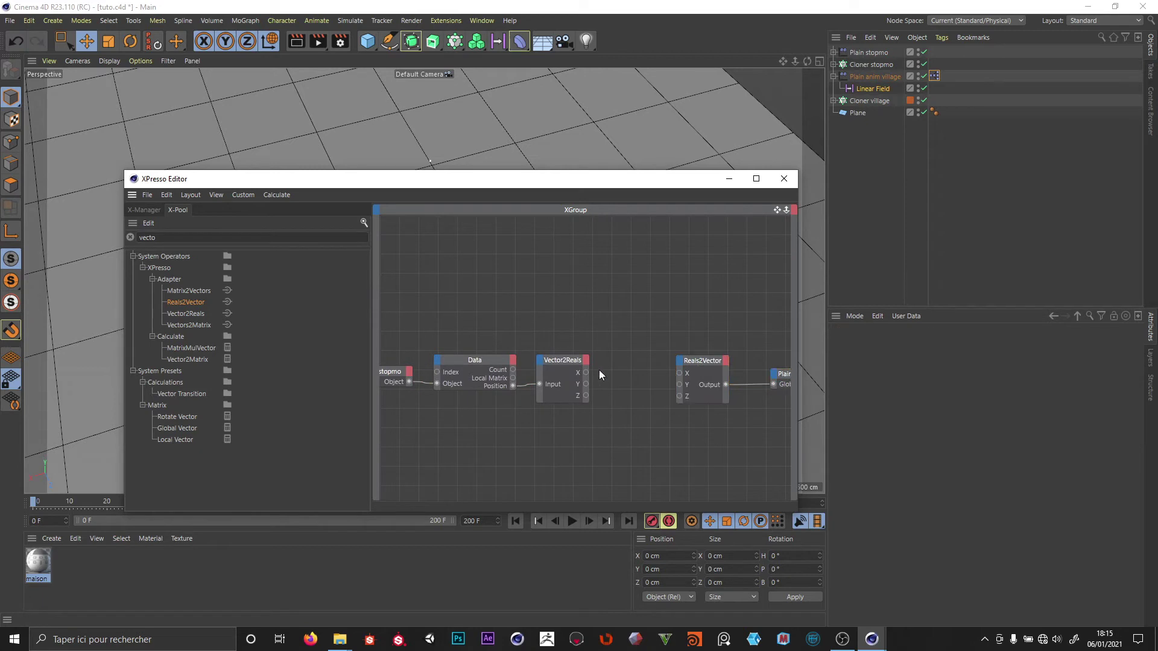
drag(586, 384, 679, 385)
drag(585, 396, 679, 395)
Step: Add a Range Mapper between Vector2Reals X and Reals2Vector X
text(range)
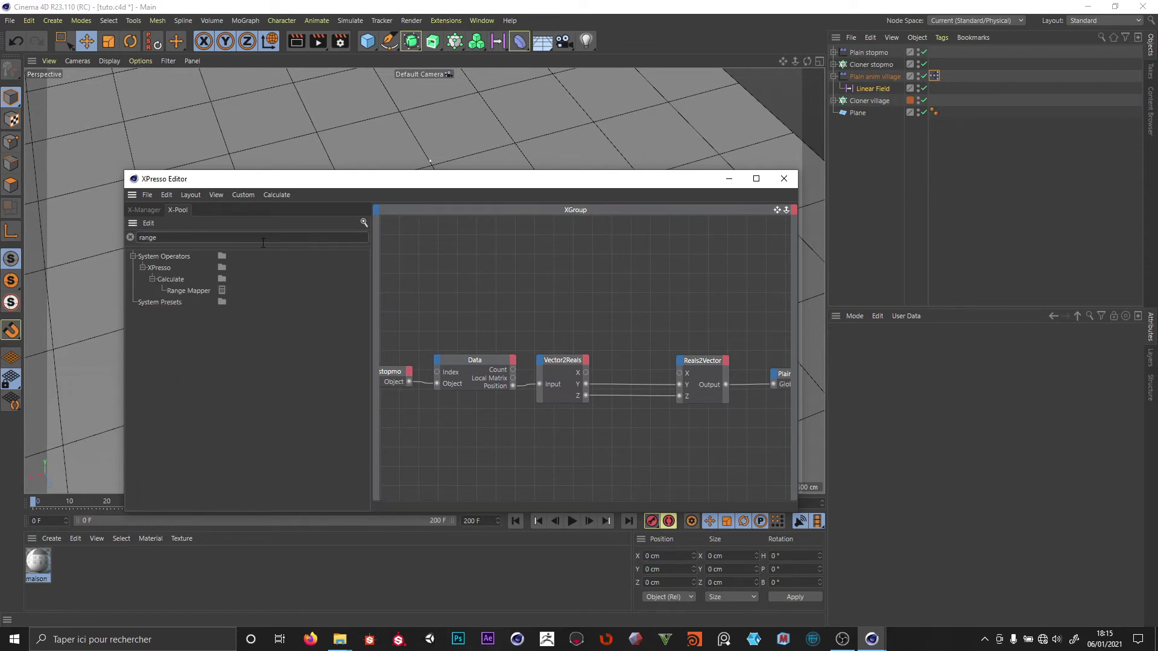
drag(193, 292, 586, 372)
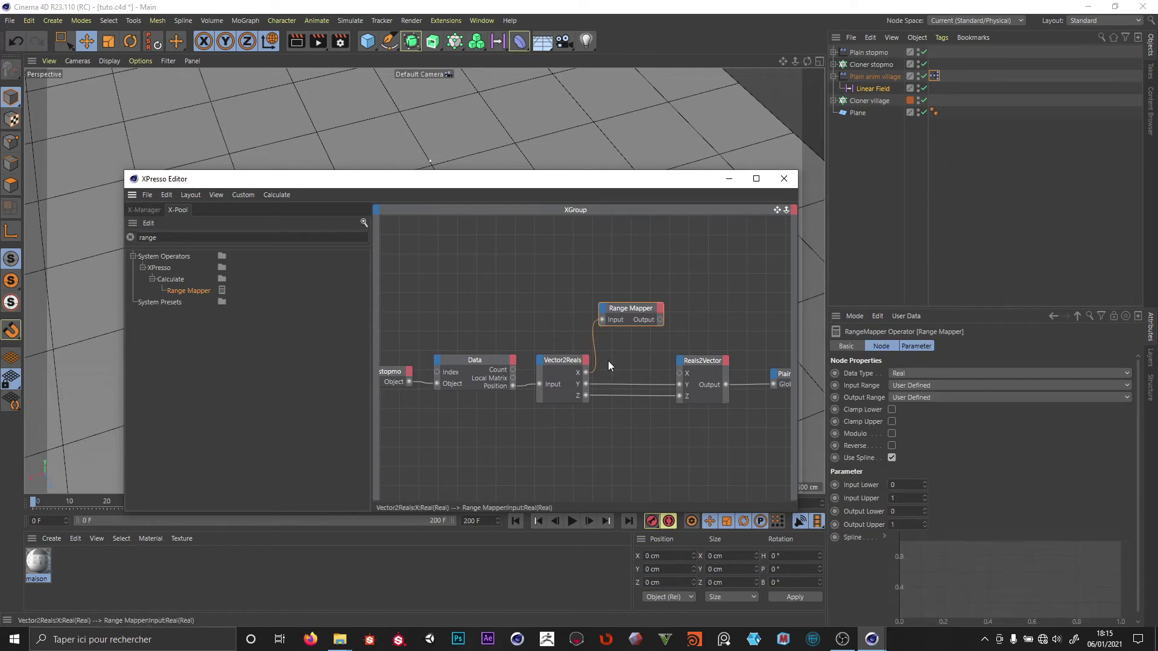
drag(660, 320, 678, 374)
scroll(637, 399, down, 3)
drag(415, 313, 566, 421)
drag(570, 377, 518, 377)
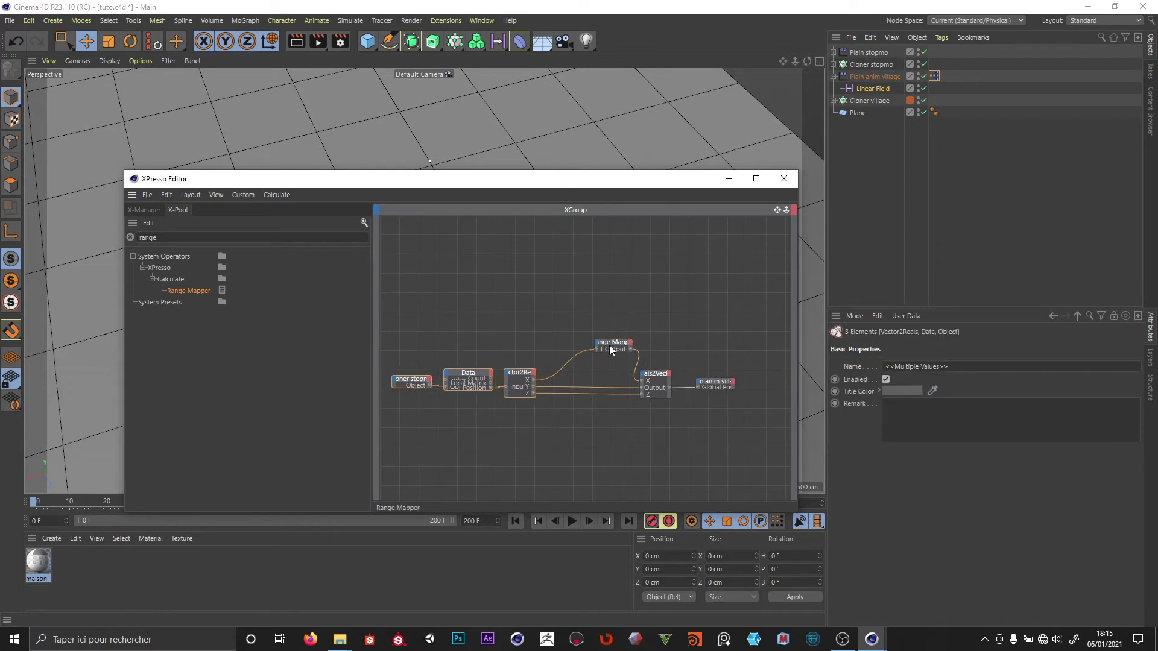
drag(613, 348, 583, 375)
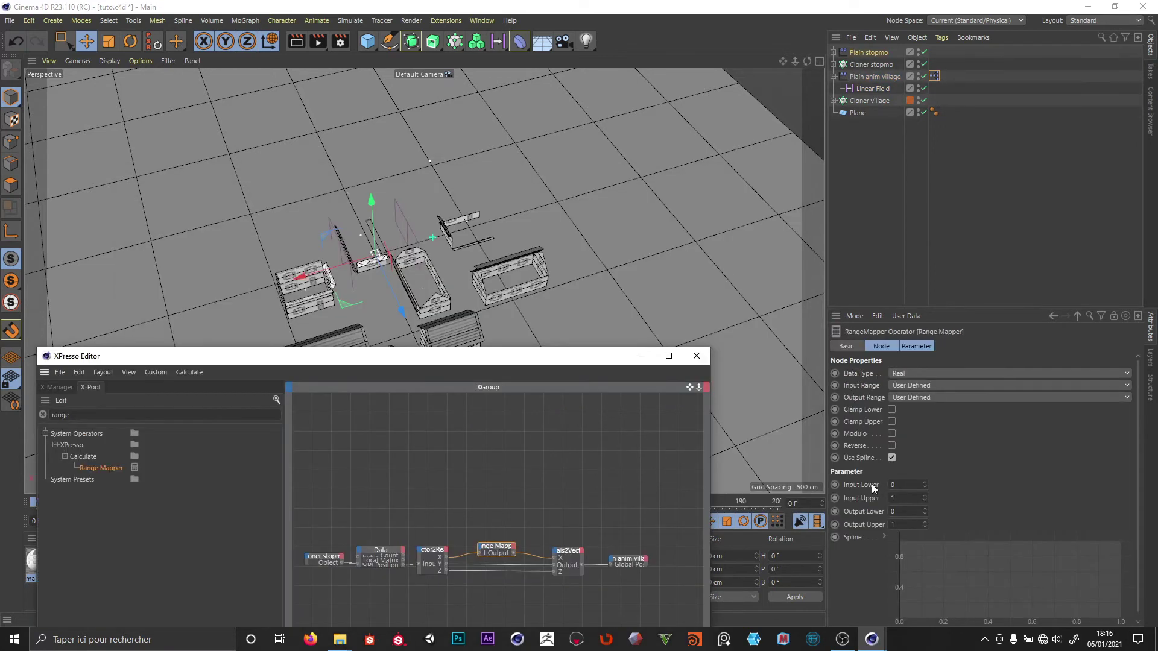
Step: Set the Range Mapper to map input 0–100 to output -100–100, then close XPresso
click(901, 498)
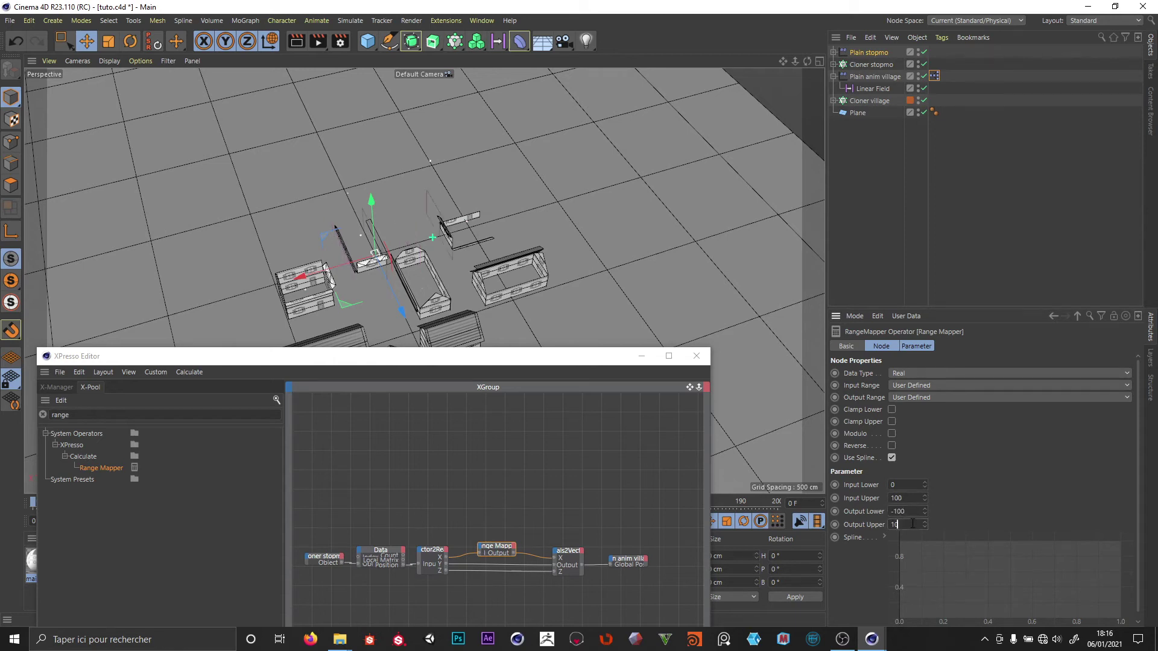
text(0)
key(Return)
click(697, 356)
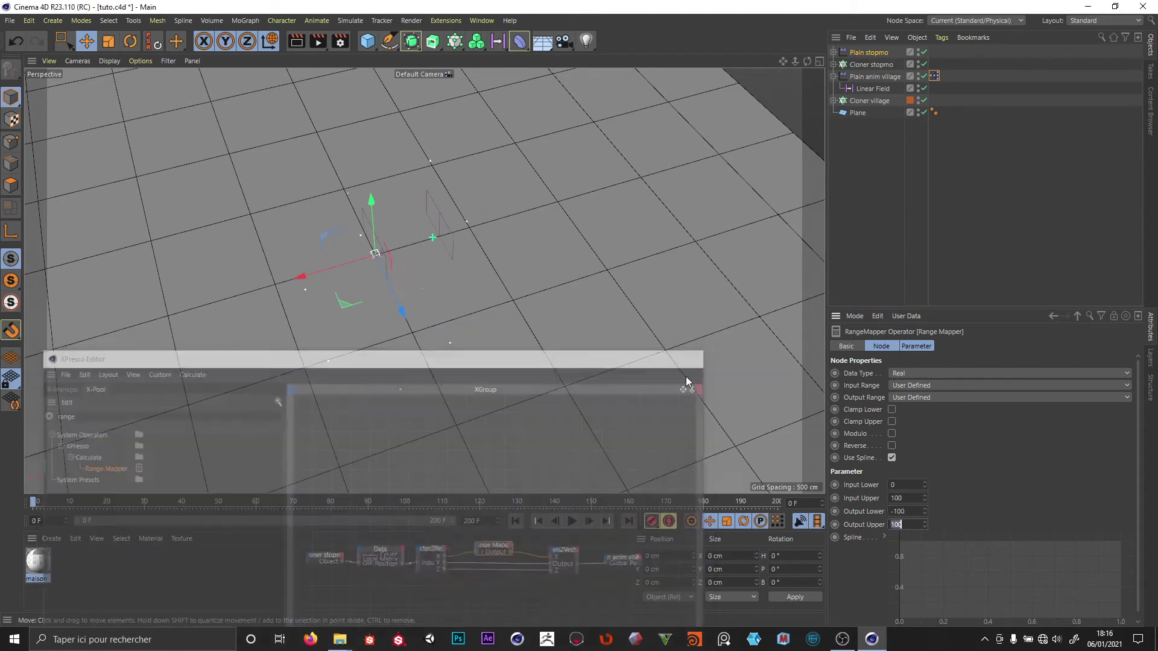
Step: Scrub to frame 76 and inspect the effectors, Cloner stopmo and Linear Field
drag(52, 508, 374, 497)
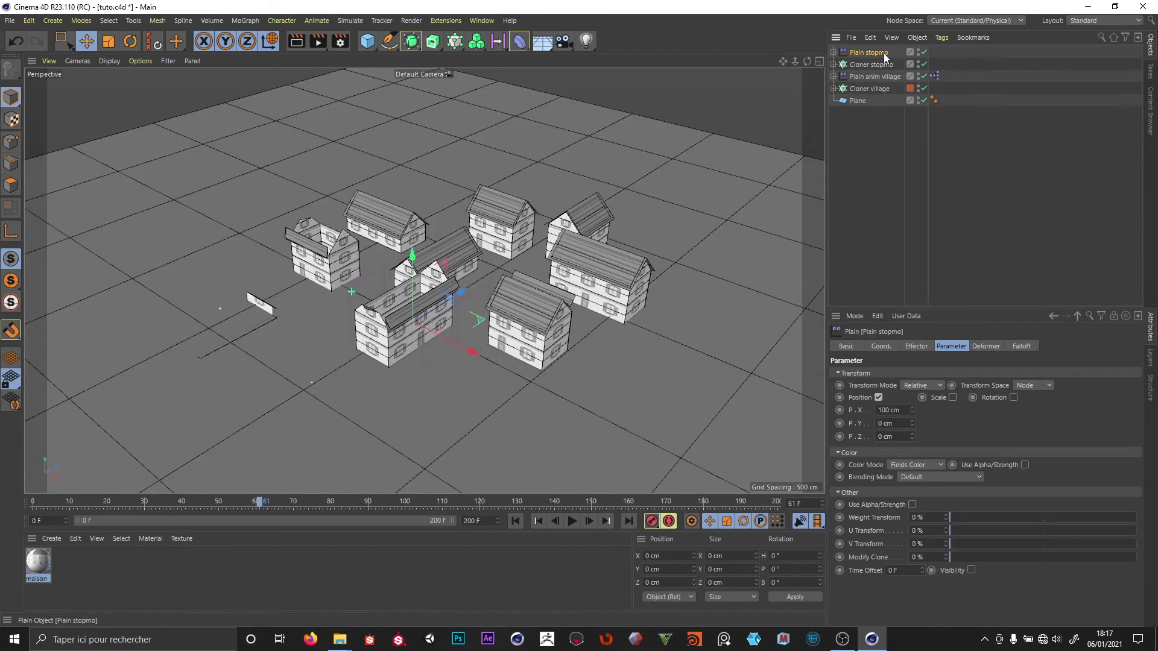
click(872, 77)
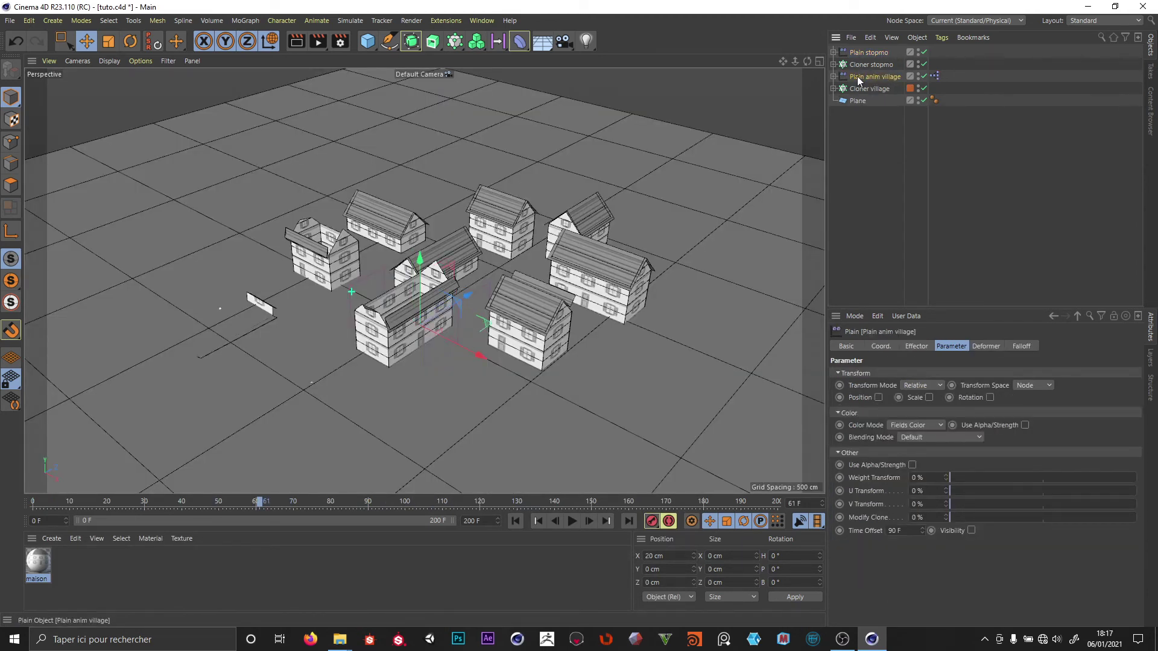
click(861, 64)
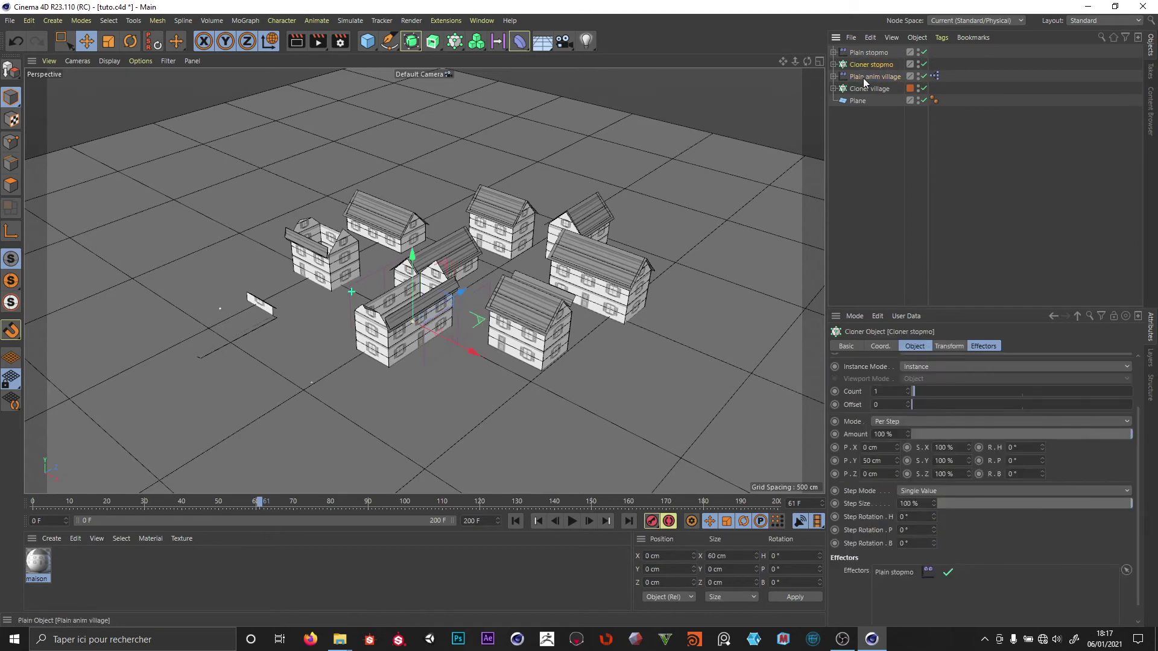
click(856, 53)
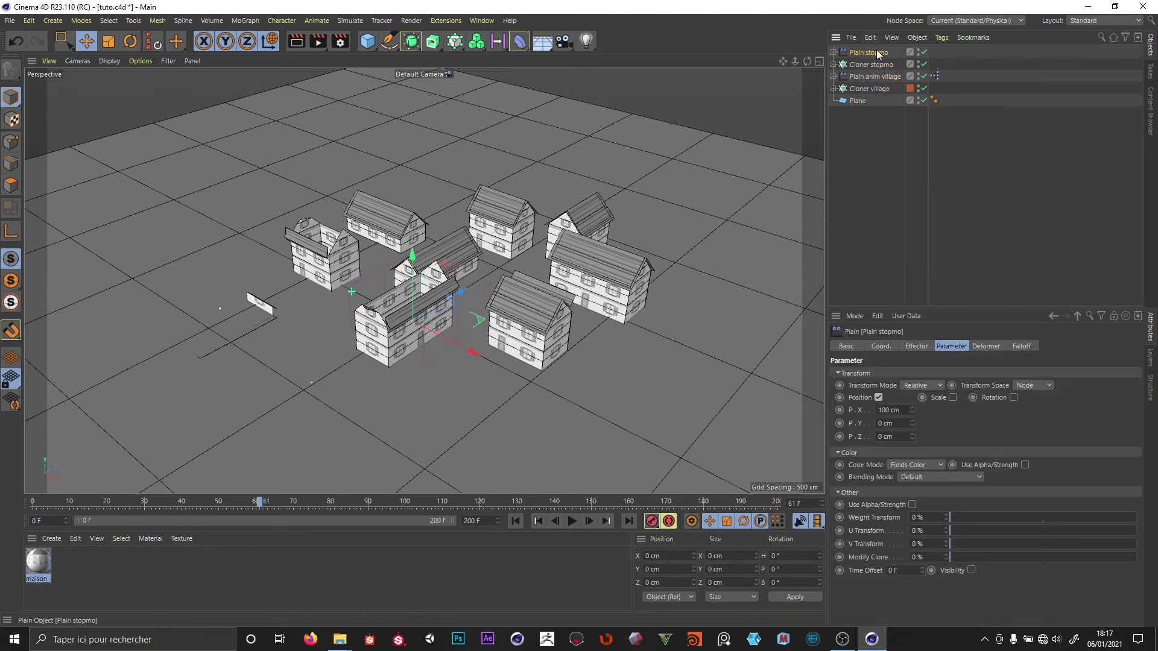
click(834, 53)
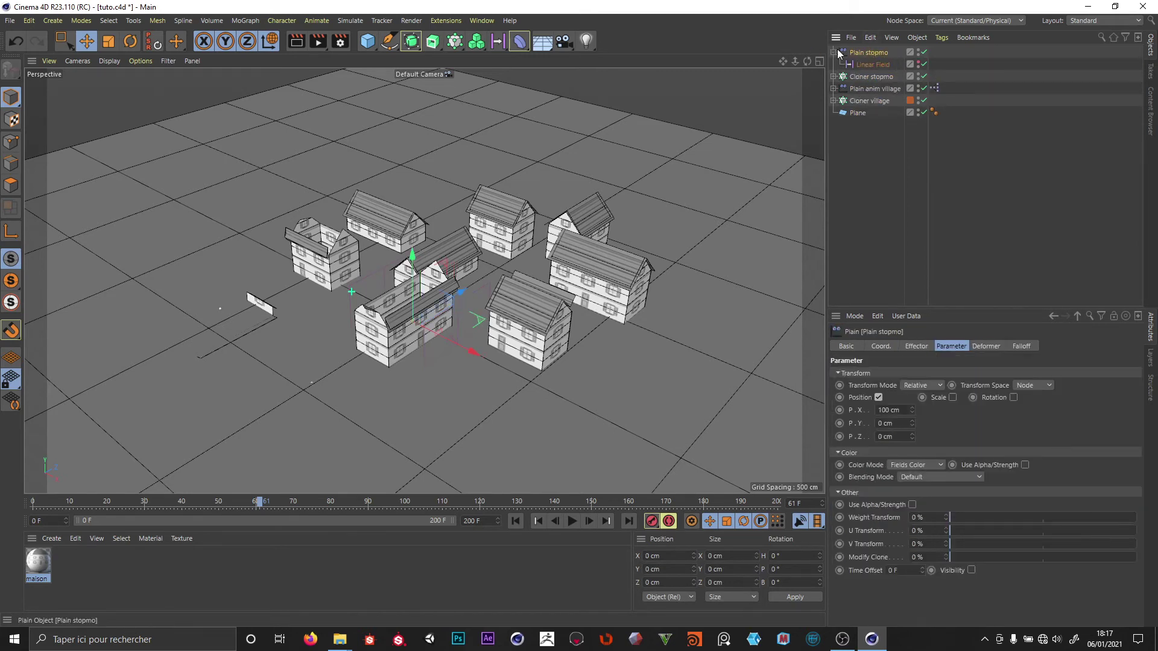
click(868, 64)
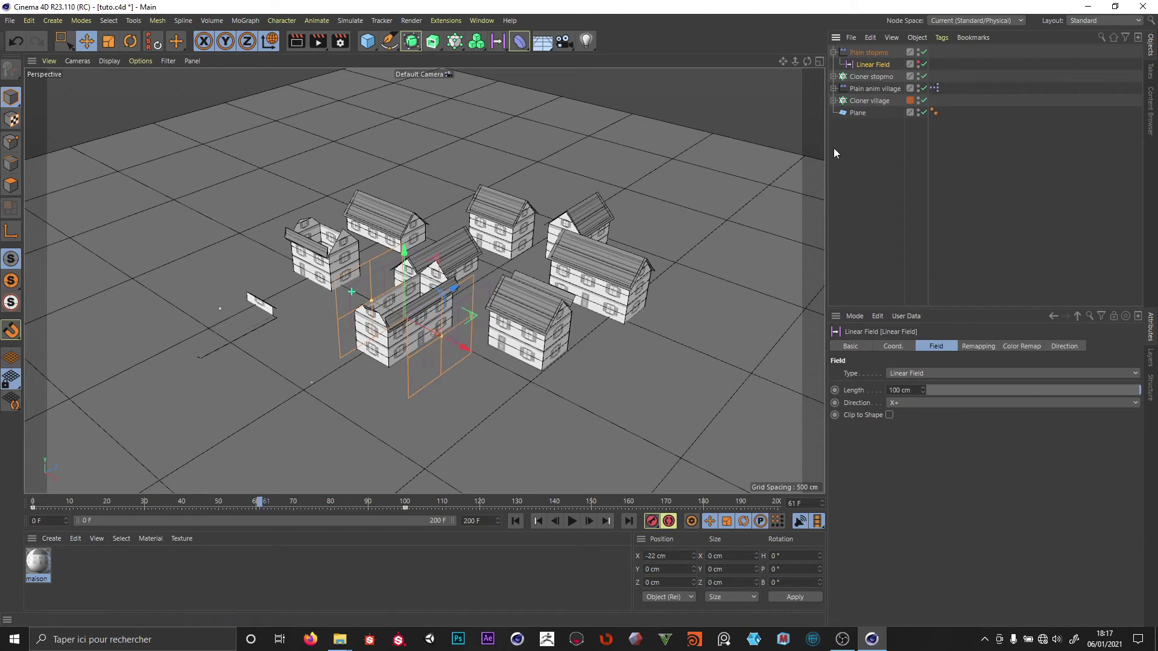
Step: Play the animation from frame 0, then select Plain stopmo's Linear Field
click(516, 521)
click(572, 521)
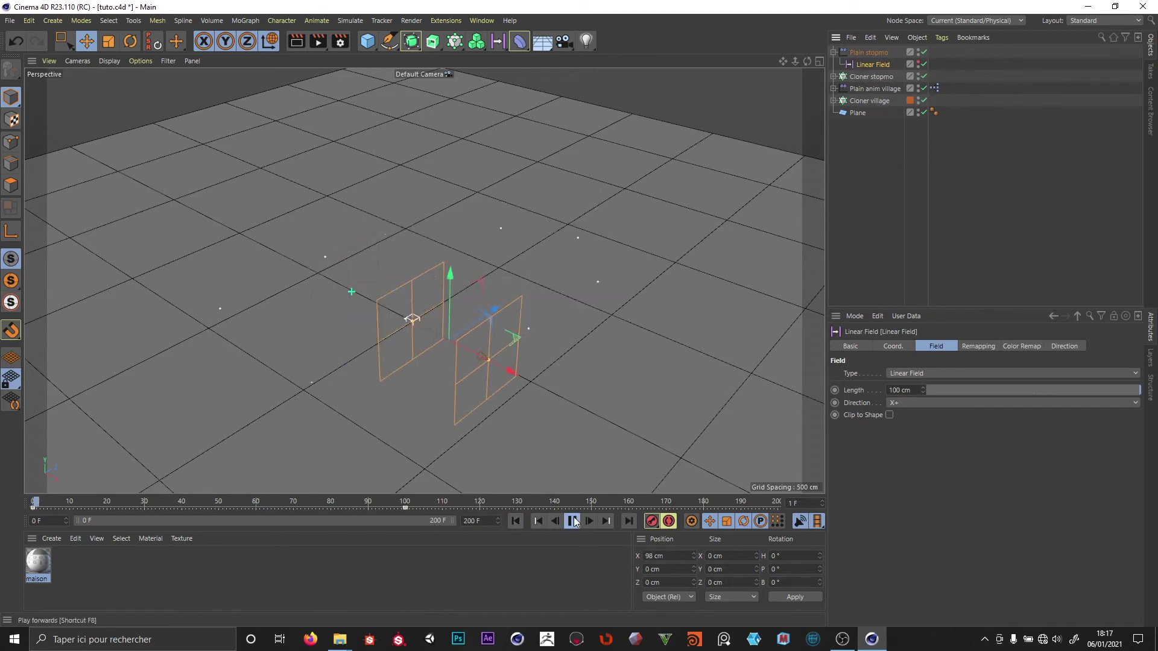
click(573, 521)
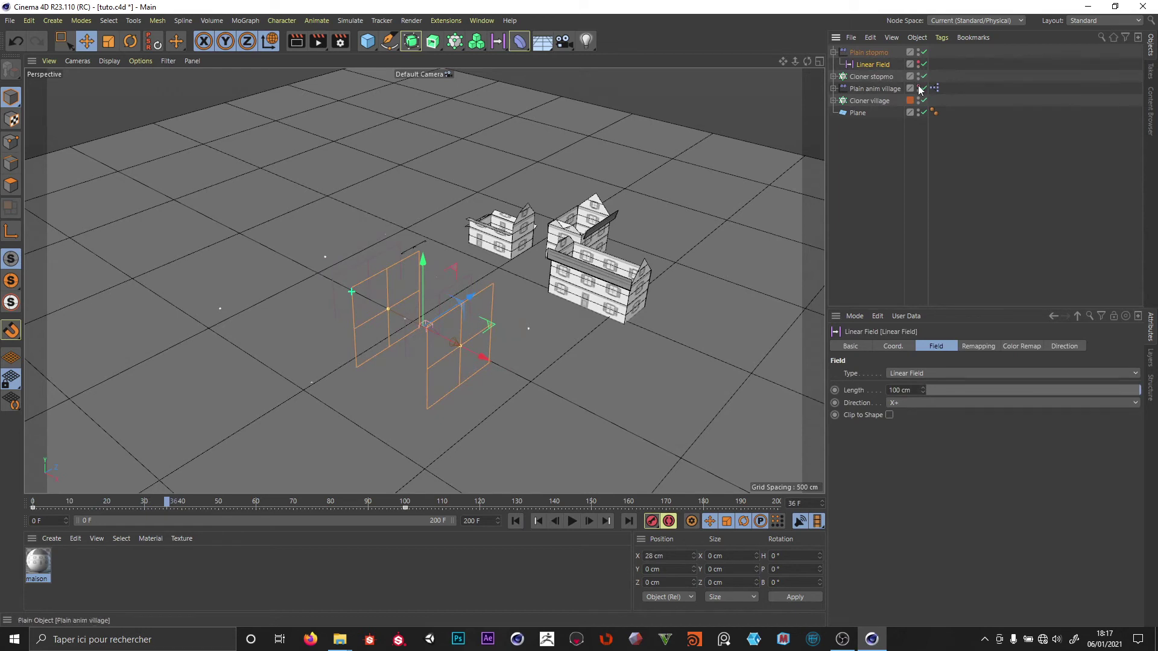
click(859, 220)
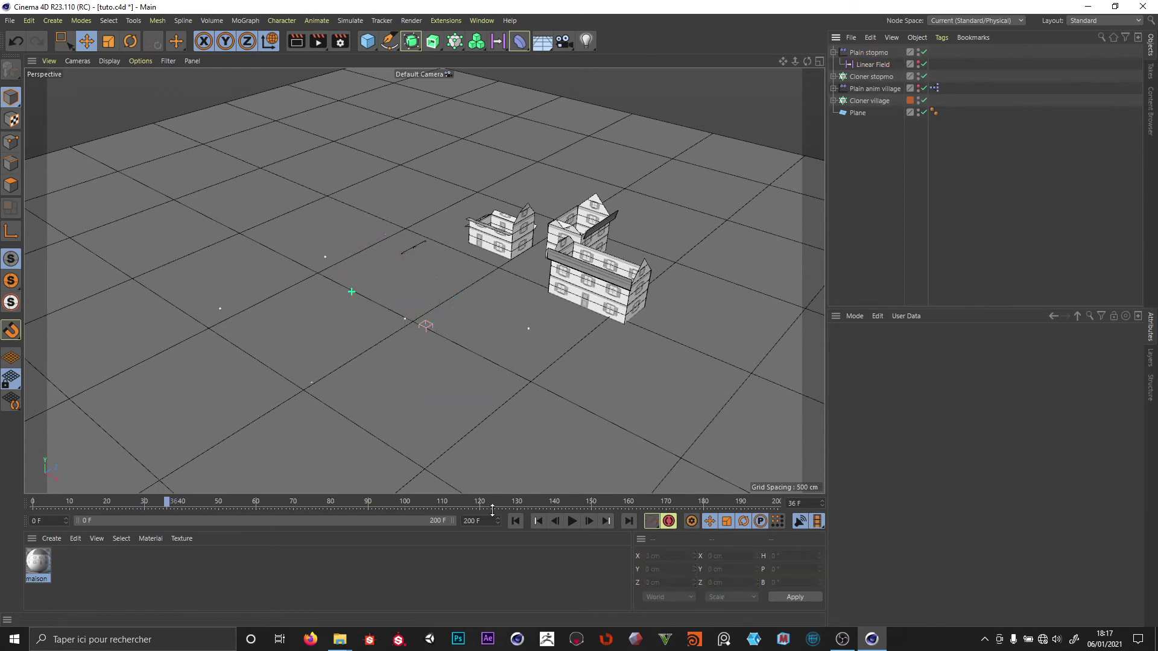
click(516, 521)
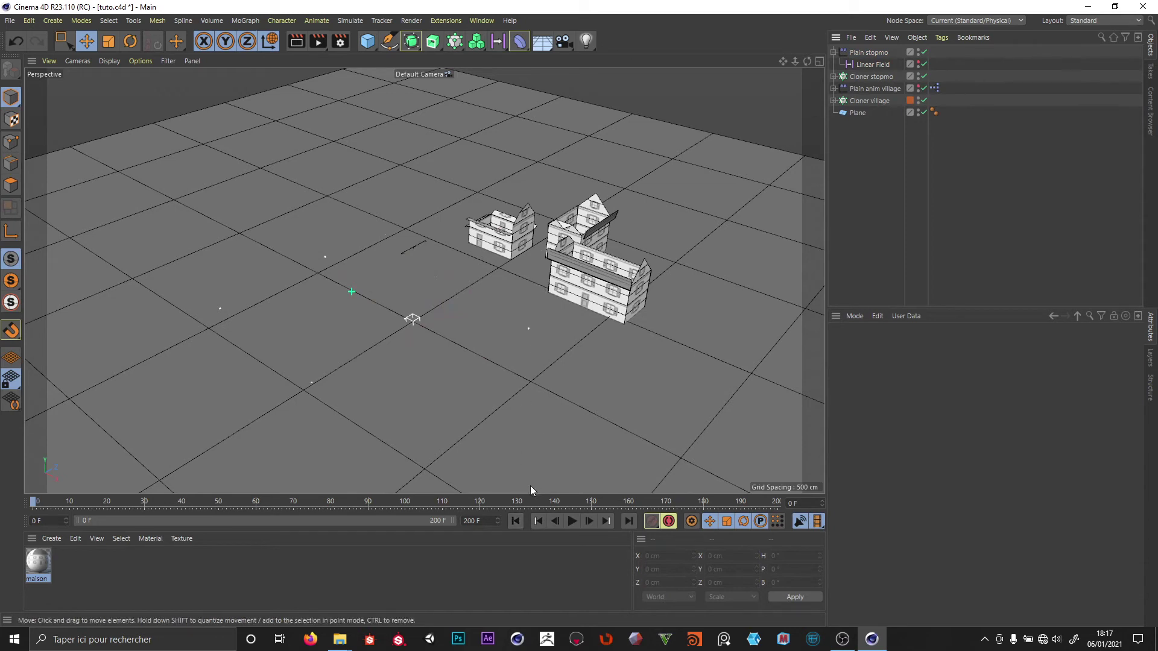
click(571, 521)
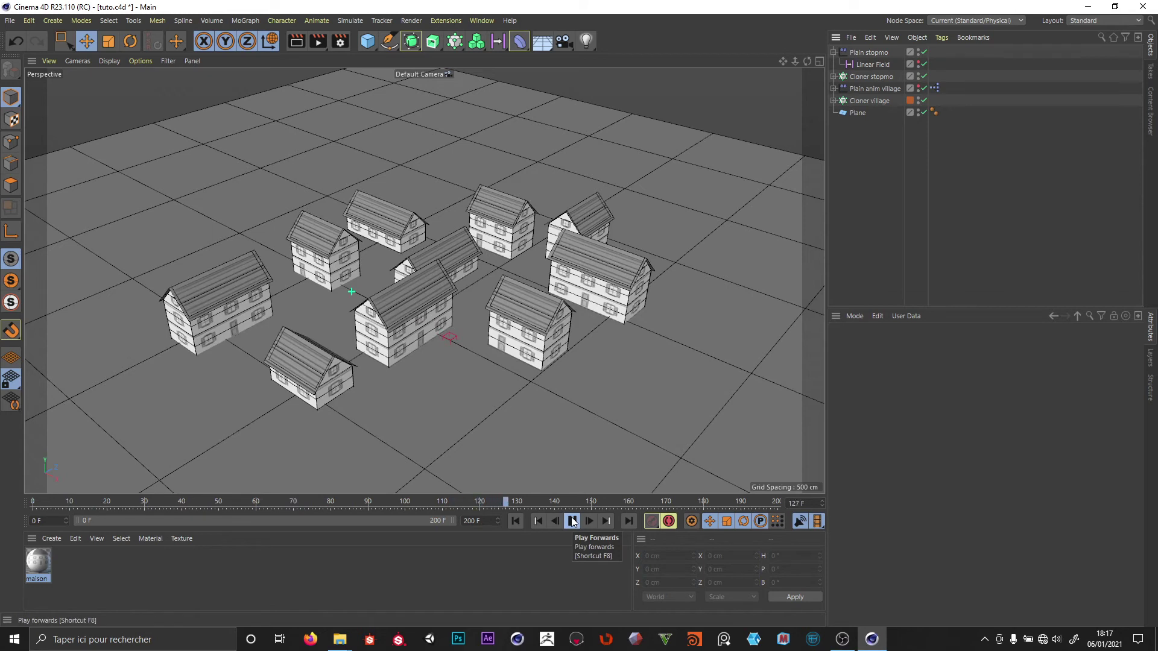
click(863, 53)
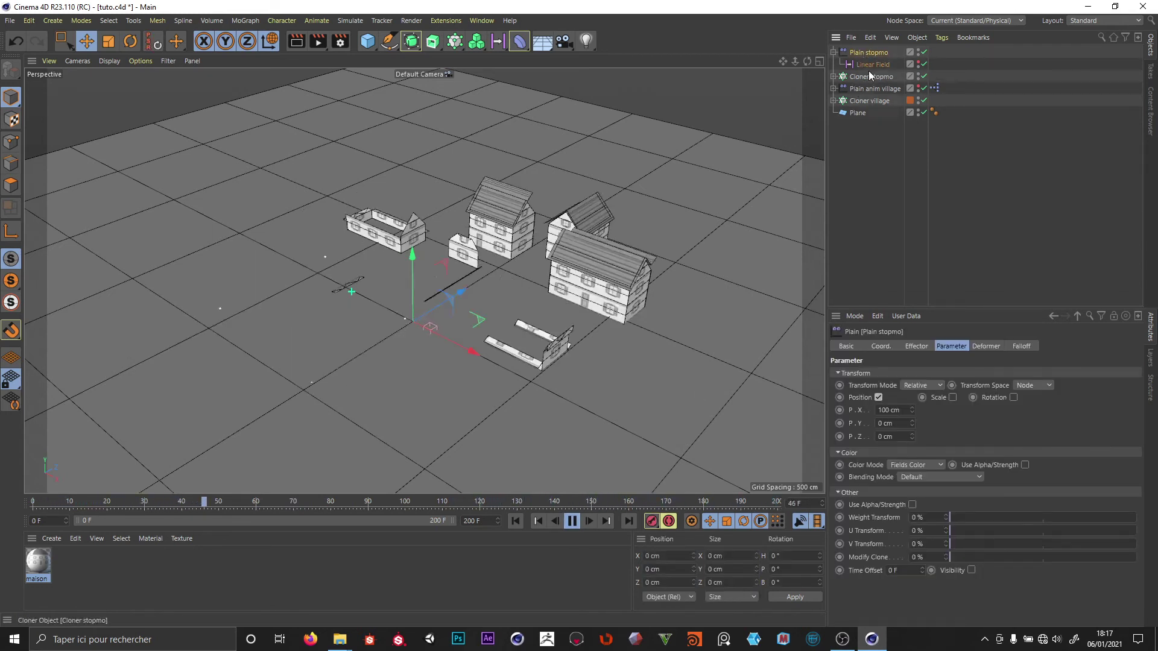
click(870, 64)
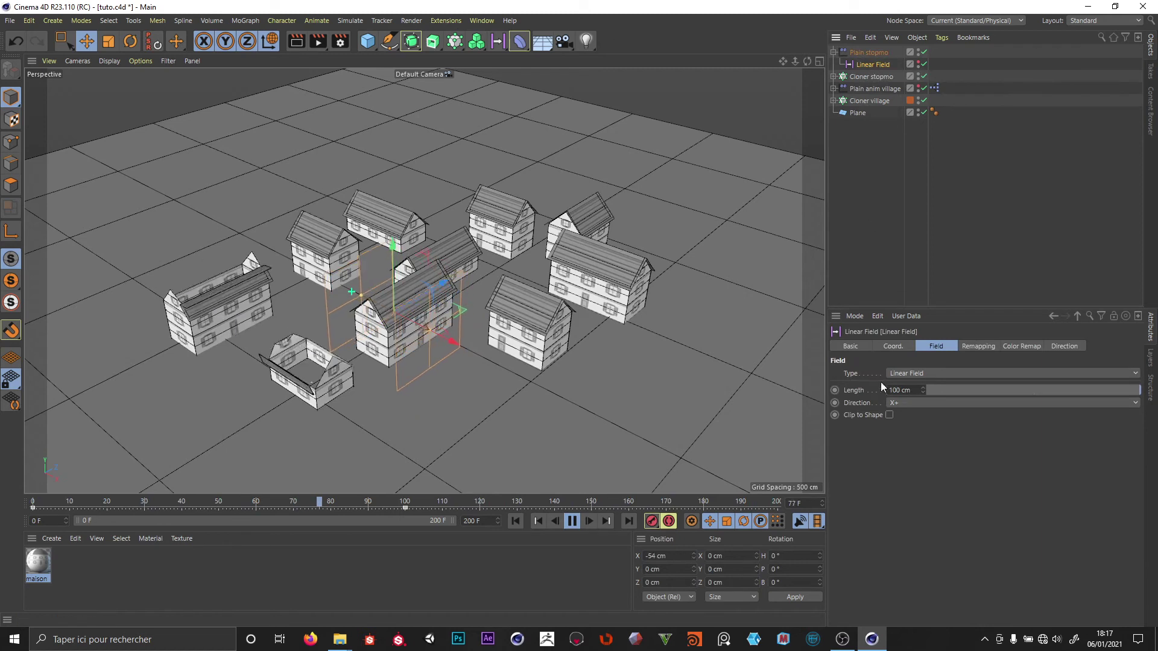
Step: Set the Linear Field's remapping quantize steps to 50
click(978, 346)
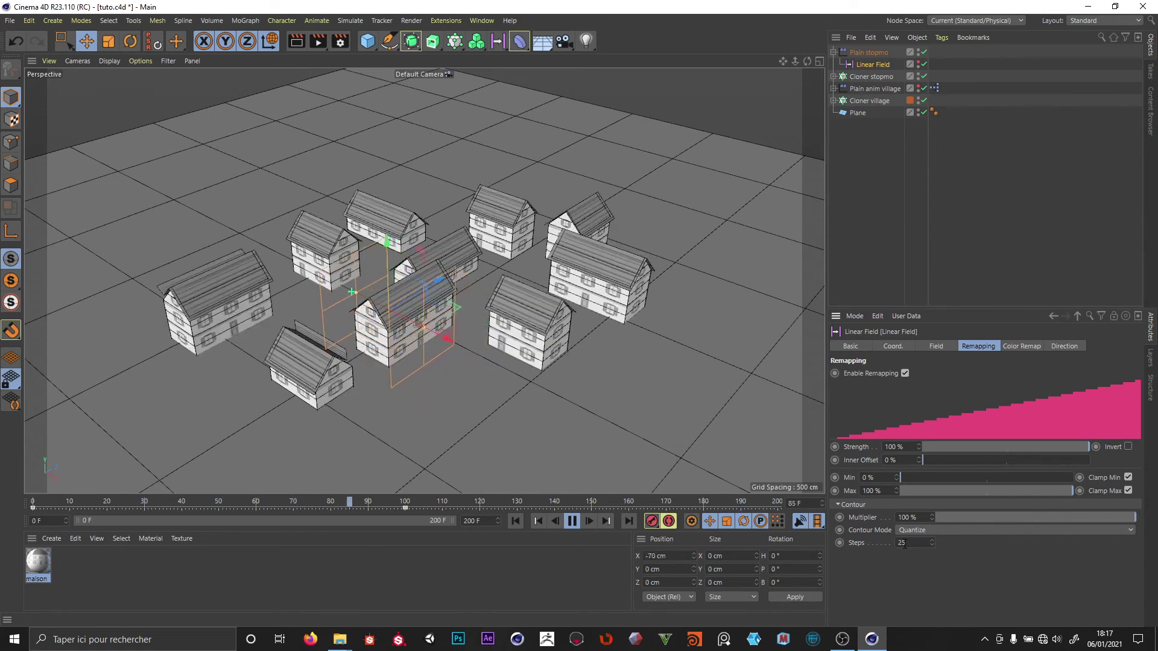
double_click(901, 543)
text(50)
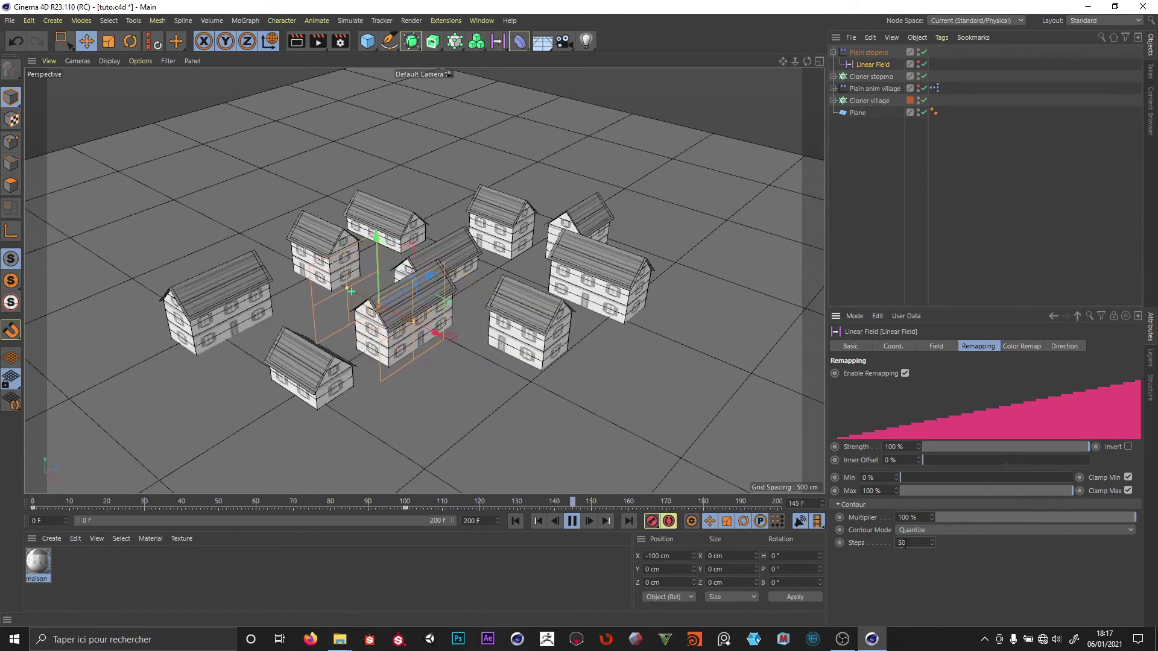
click(903, 242)
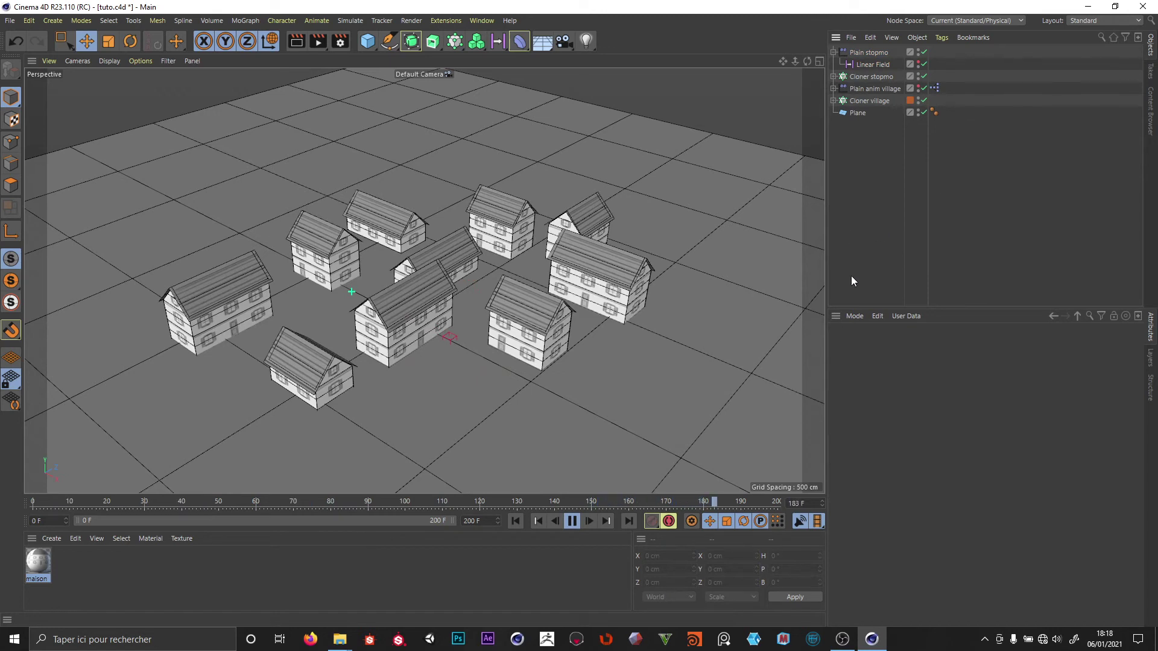
Step: Stop at frame 0 and inspect the Linear Field's keyframe (-100 cm, Linear)
click(869, 52)
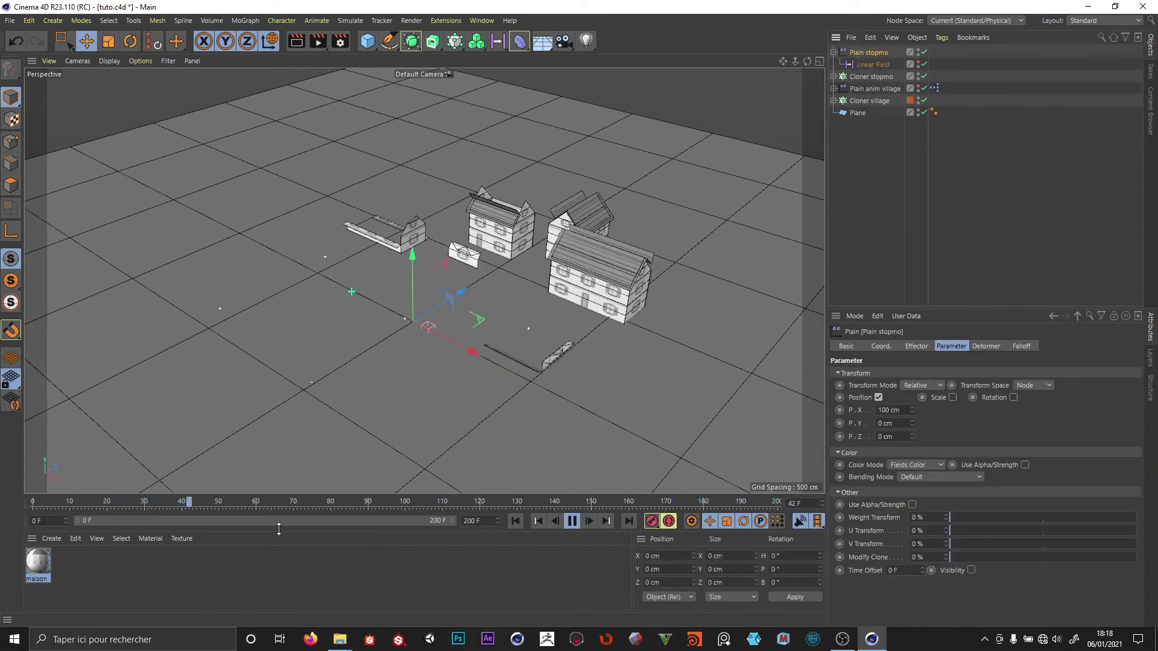
click(572, 521)
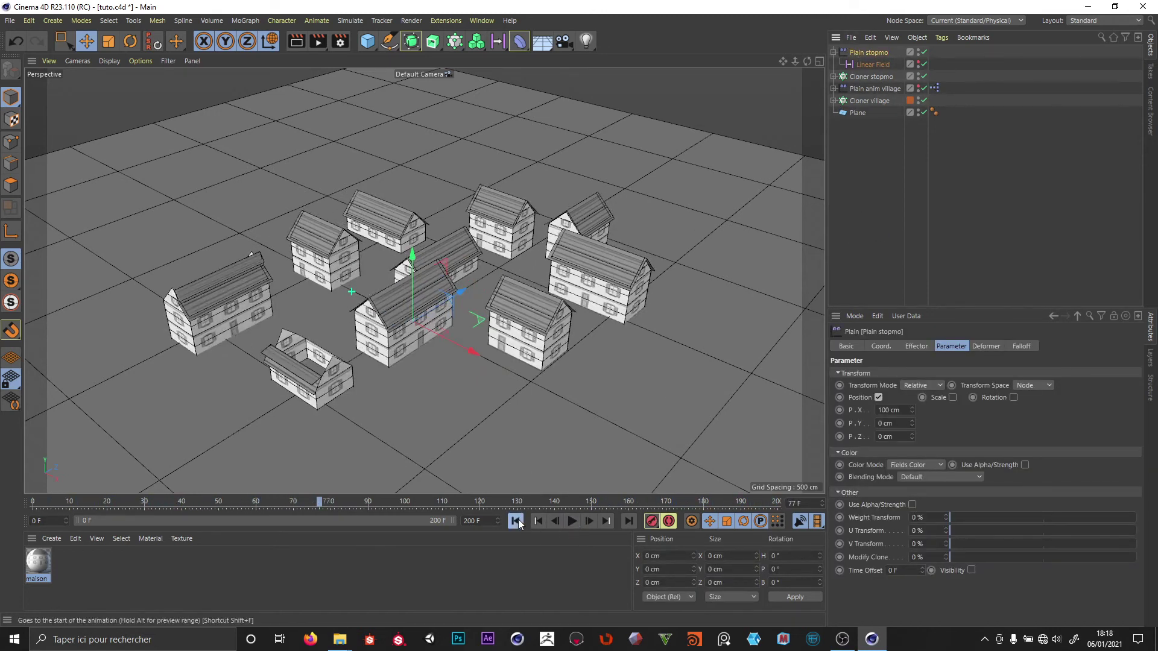
click(516, 521)
click(872, 65)
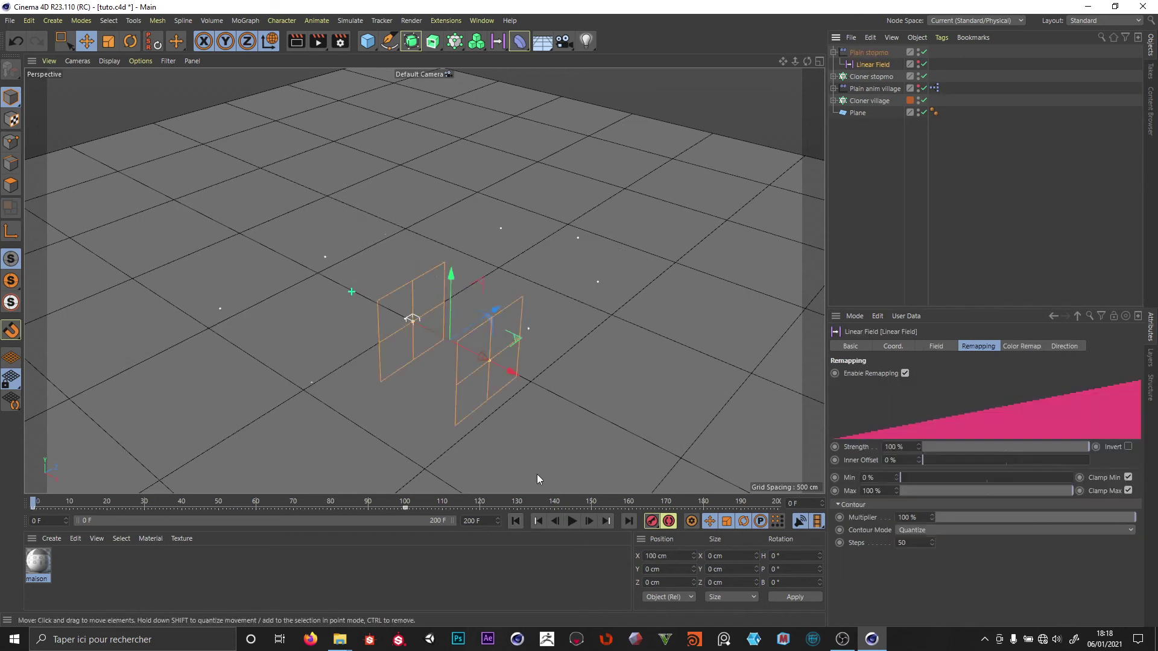
click(405, 510)
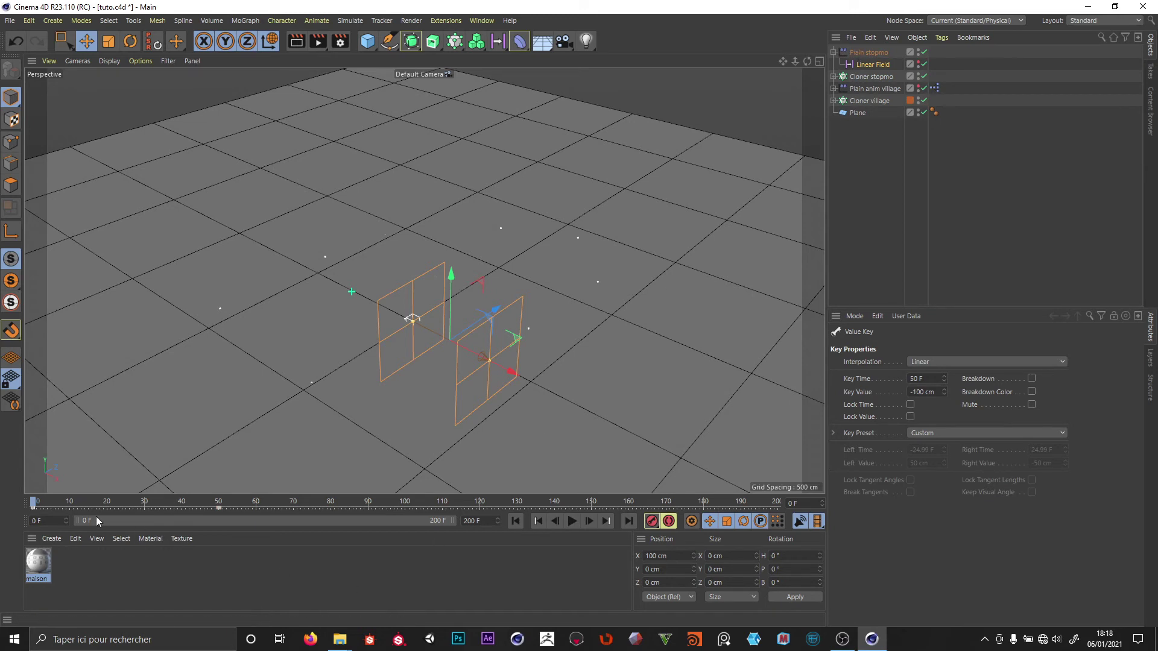
Step: Check the Linear Field's Steps value, preview playback, then select both keys and replay
click(862, 64)
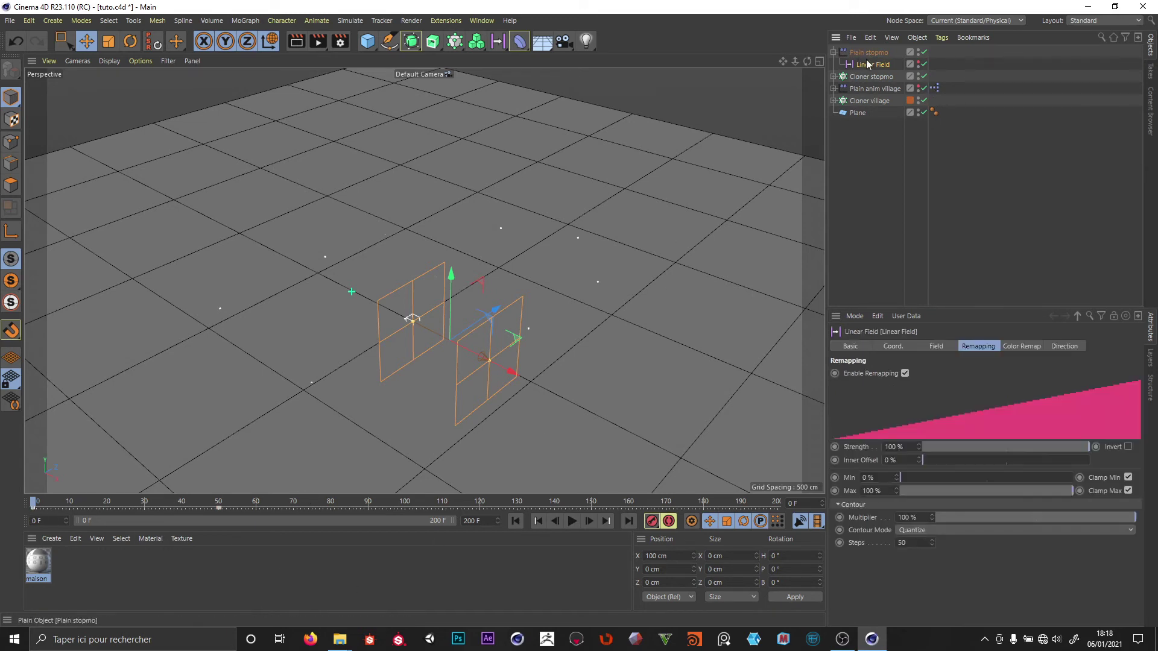
click(908, 544)
click(680, 374)
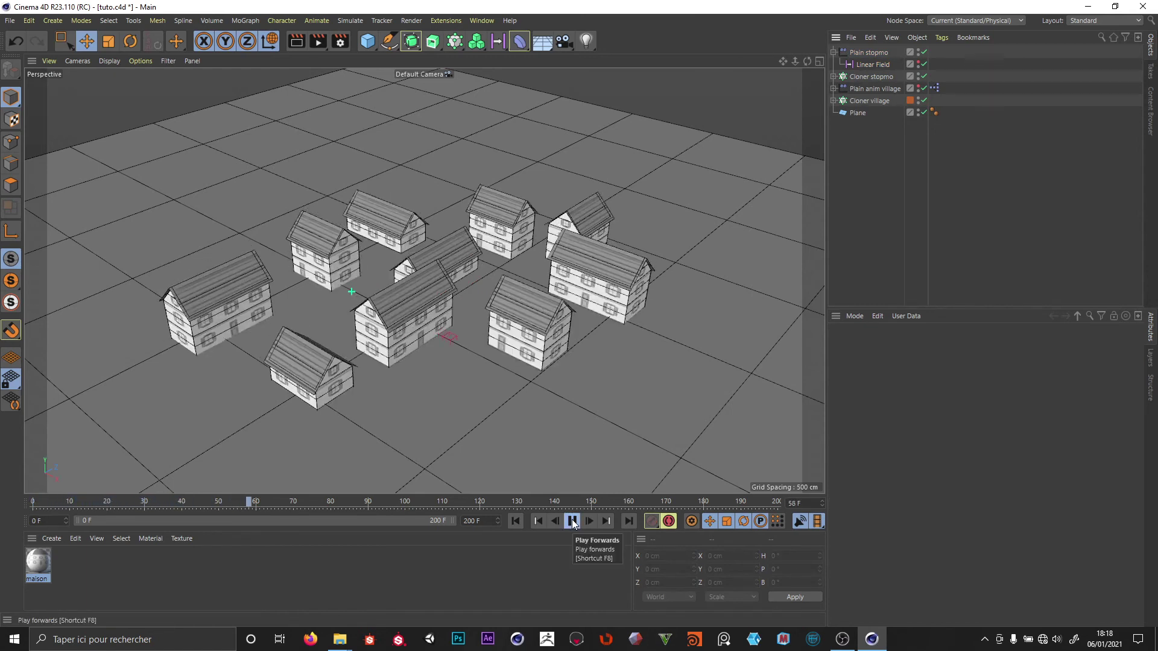
click(516, 522)
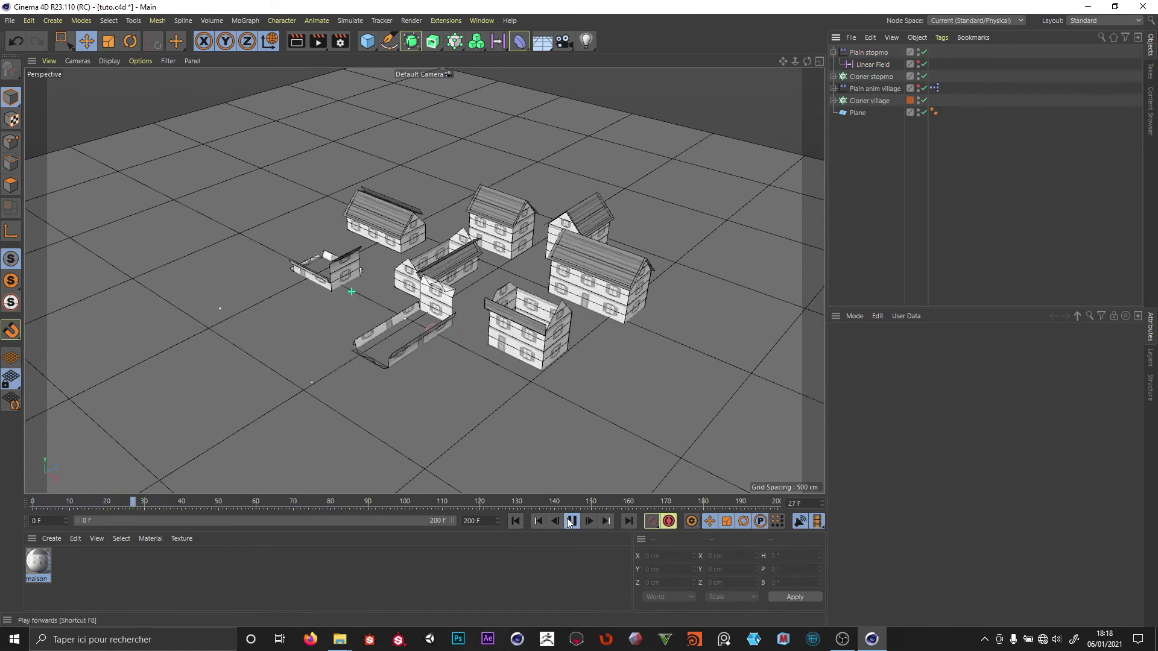
click(571, 522)
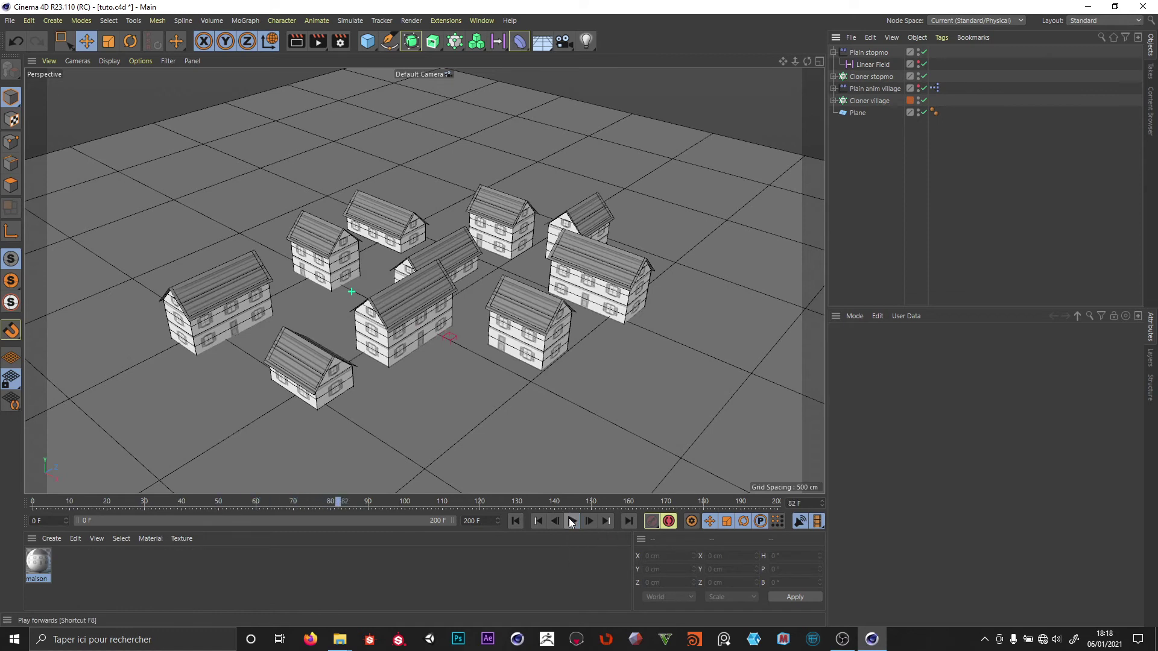
drag(197, 510, 537, 503)
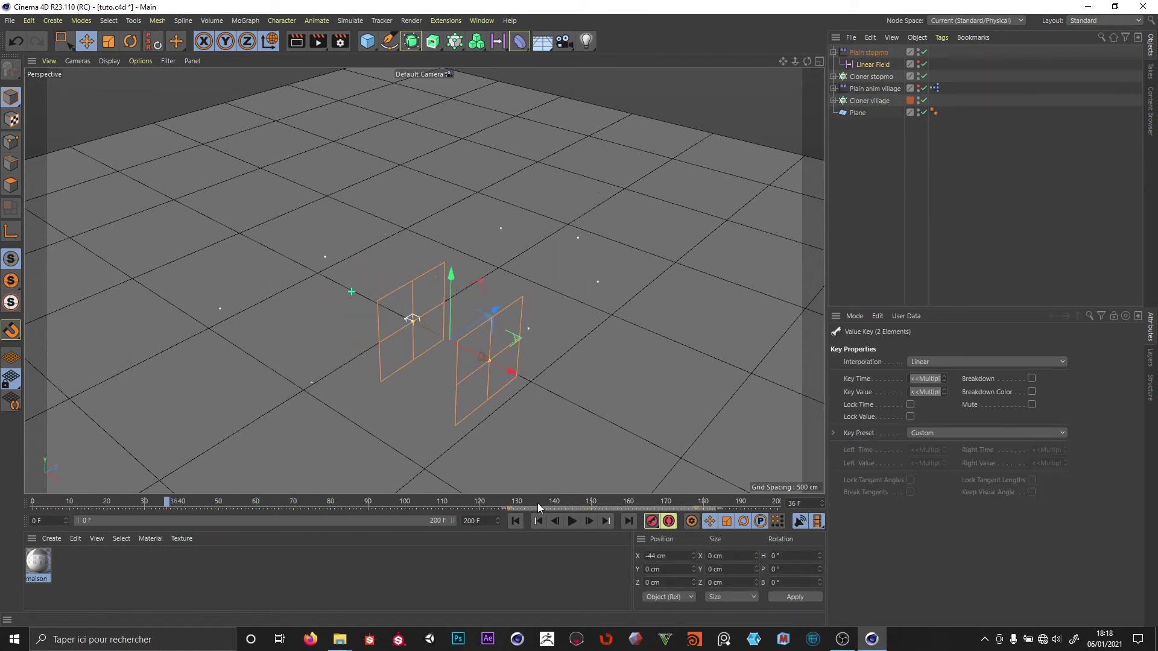
click(572, 521)
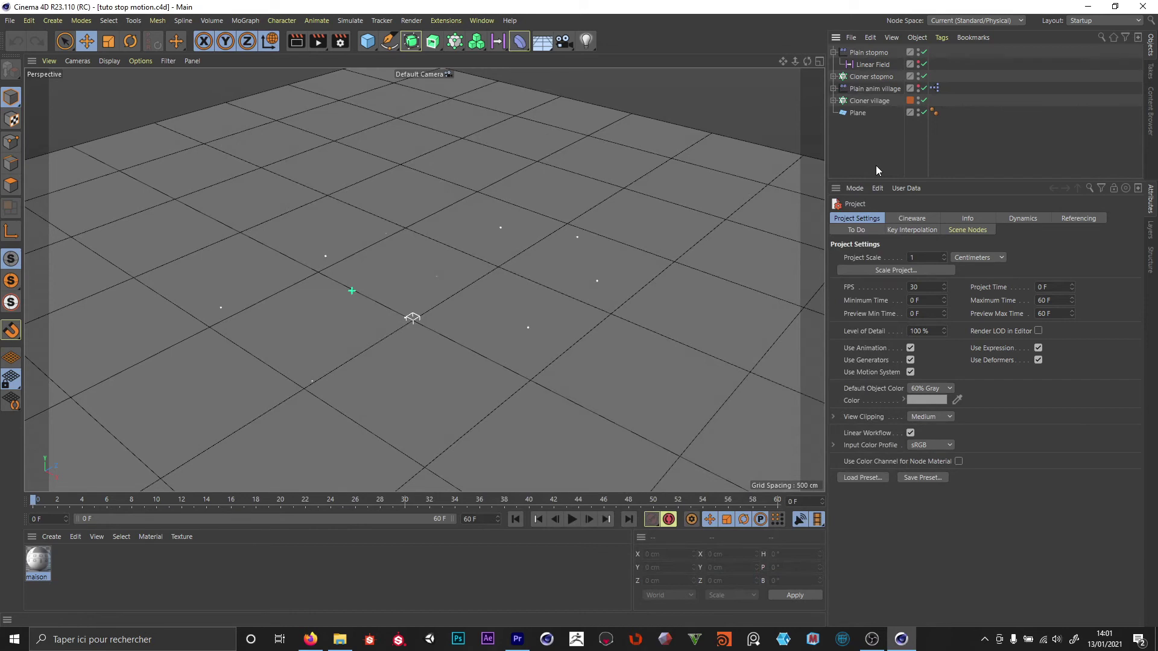
Step: Delete Plain stopmo and Cloner stopmo
click(869, 54)
click(833, 52)
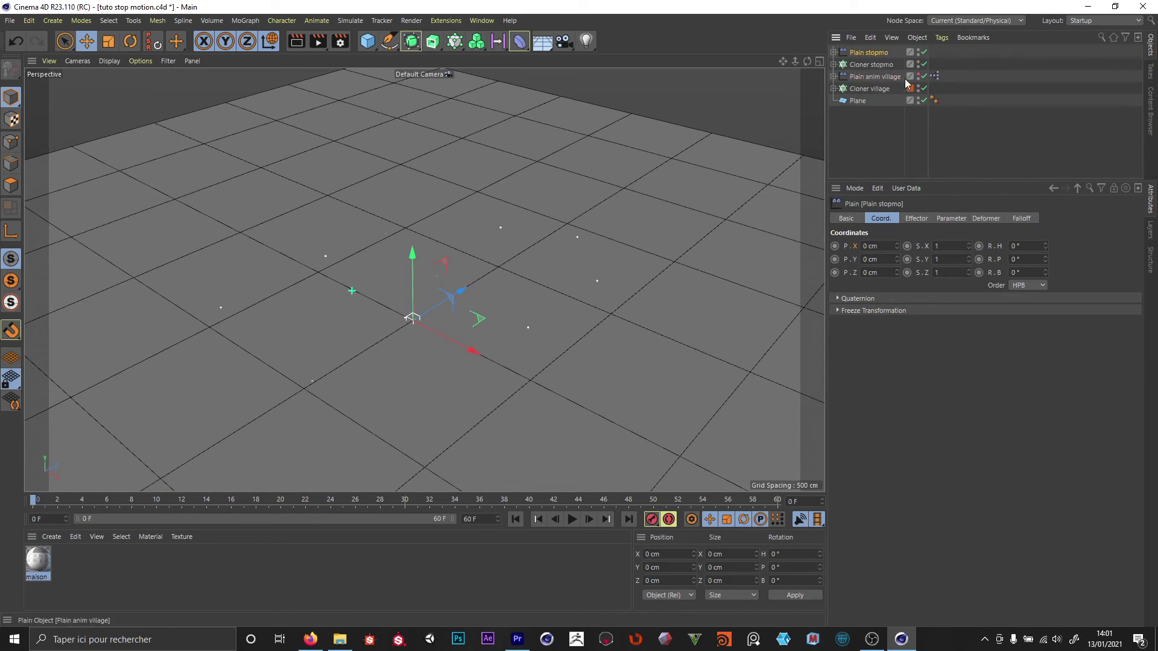
ctrl+click(872, 64)
key(Delete)
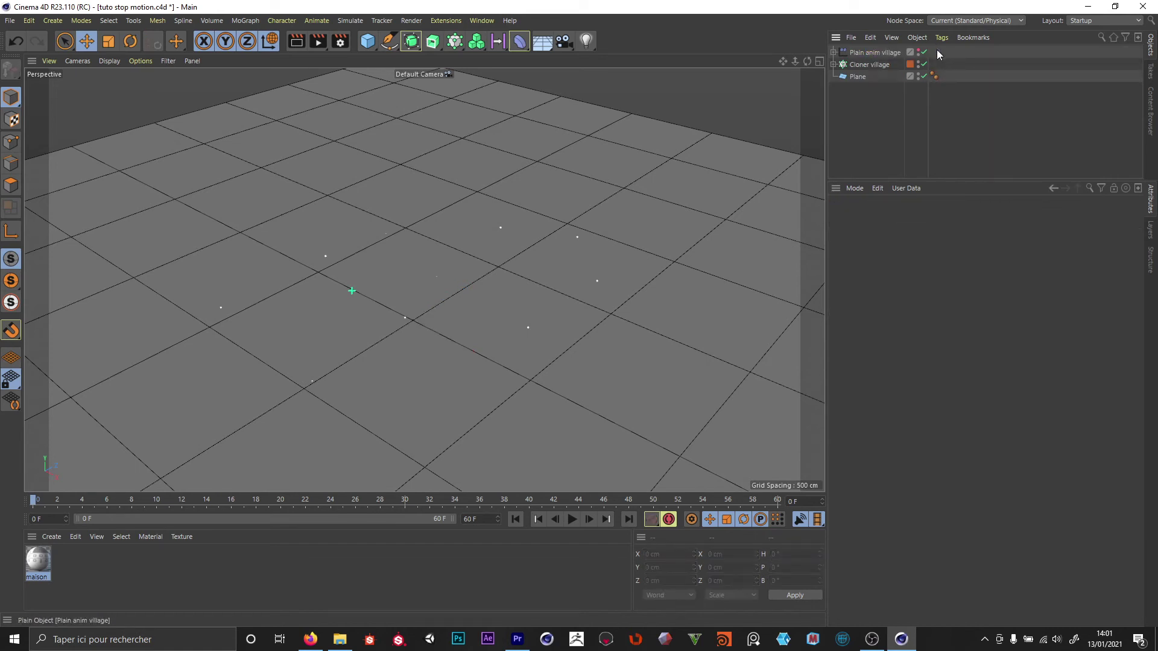
Step: Set the end frame to 200 and key Plain anim village's X from -72.578 to 86.906 cm
click(834, 52)
click(858, 53)
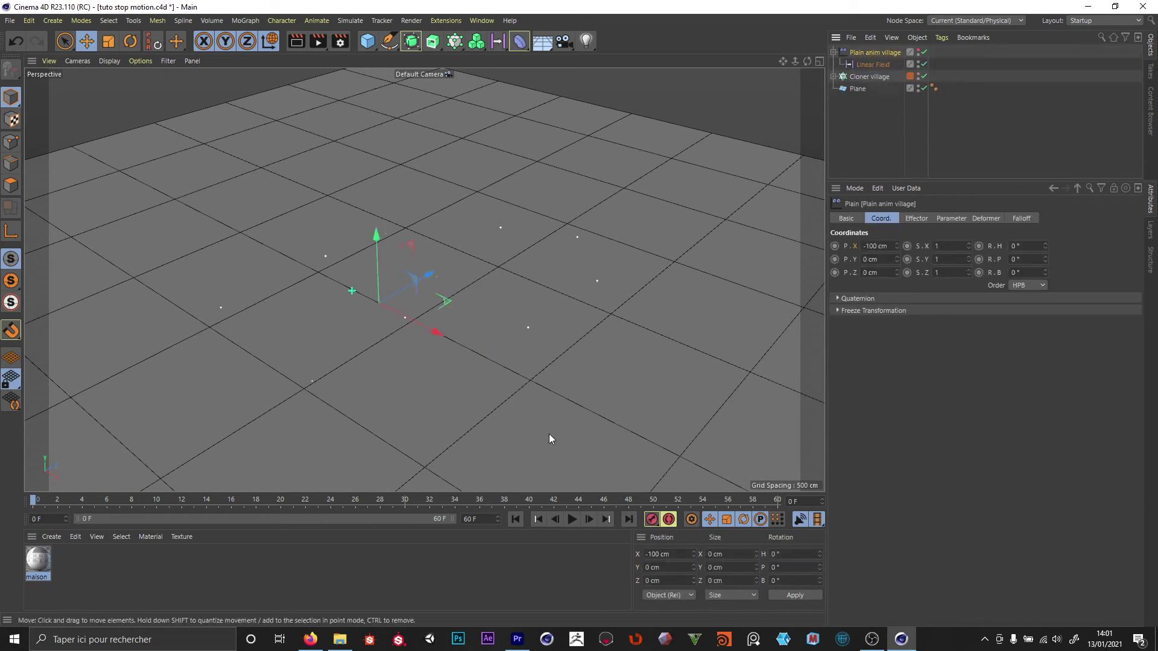
mouse_move(448, 332)
mouse_down()
mouse_move(463, 349)
mouse_move(447, 342)
mouse_up()
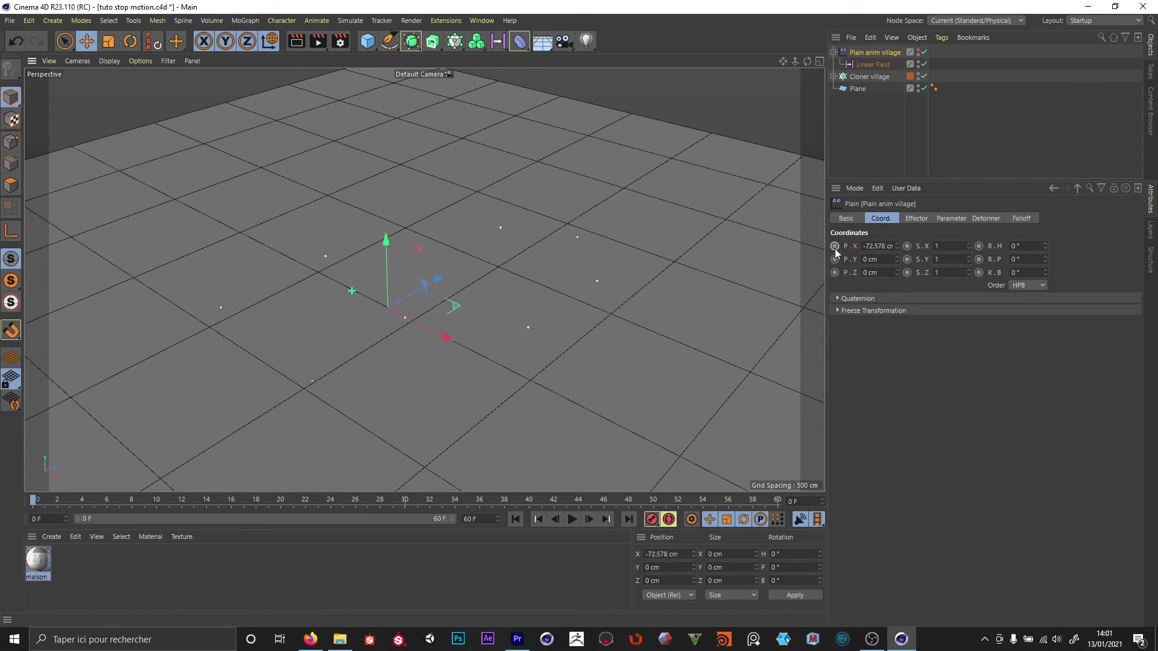
click(483, 517)
text(200)
key(Return)
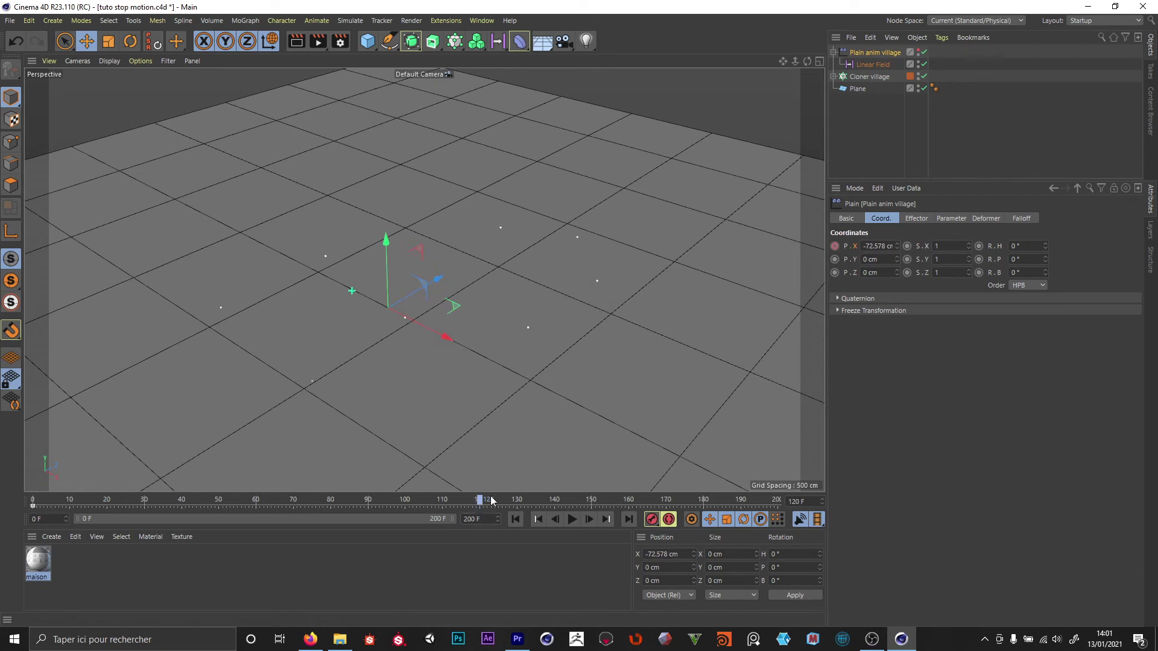
drag(427, 343, 510, 368)
click(836, 246)
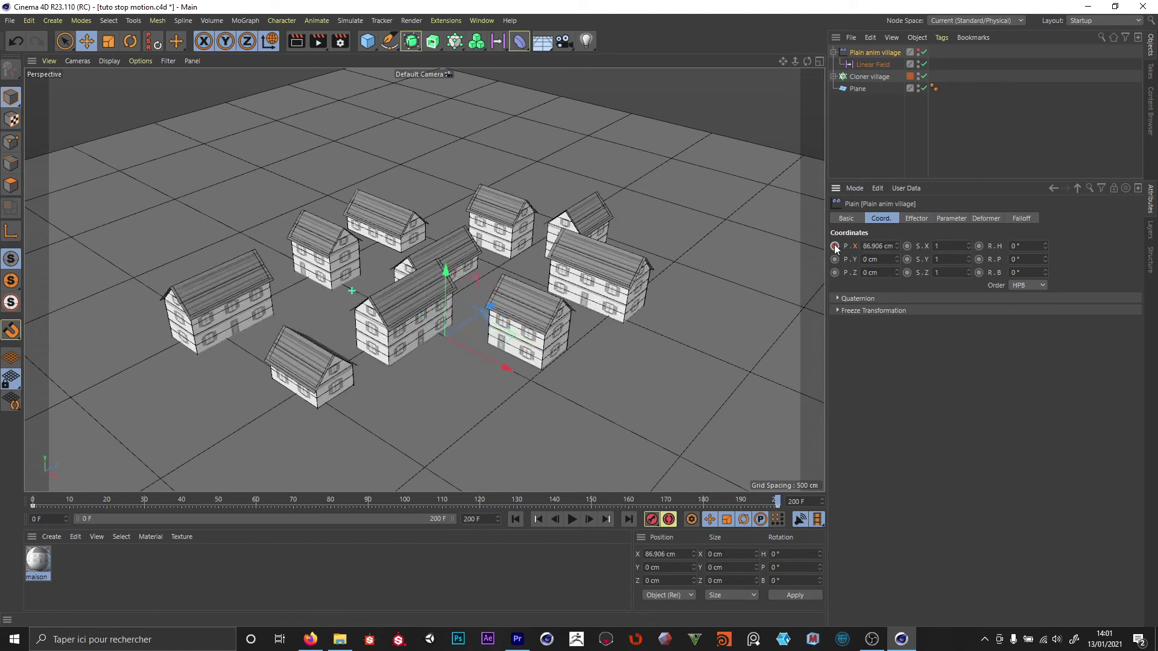
click(874, 65)
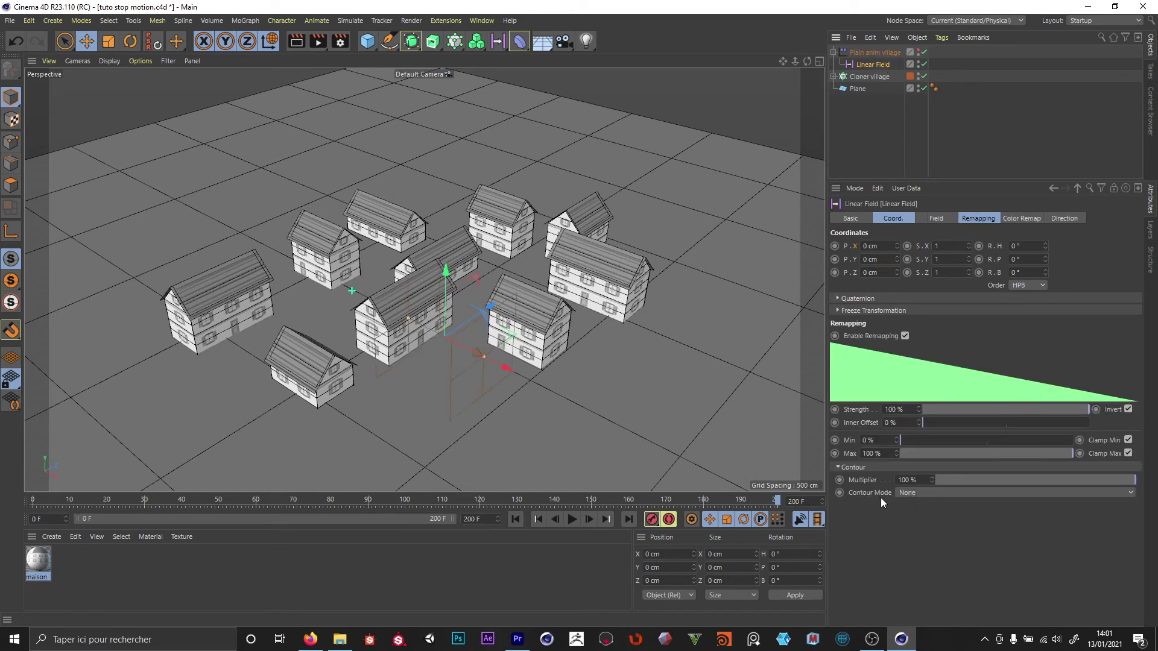
Step: Set the Linear Field's Contour Mode to Quantize with 100 steps, then reselect Plain anim village
click(917, 493)
click(919, 553)
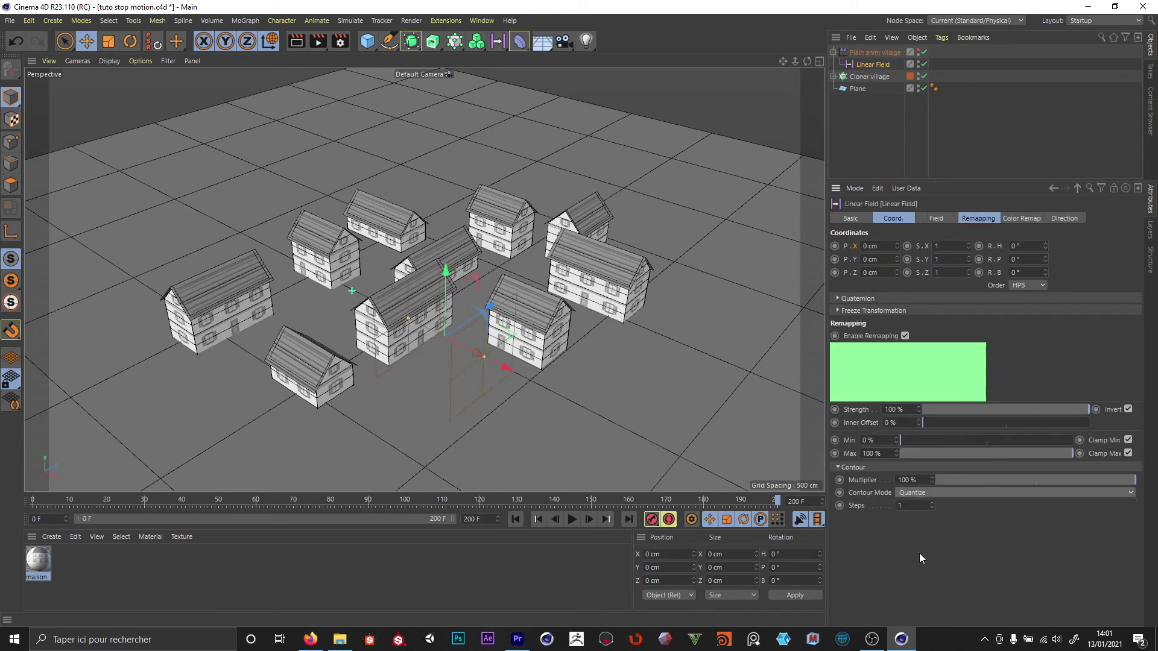
double_click(913, 506)
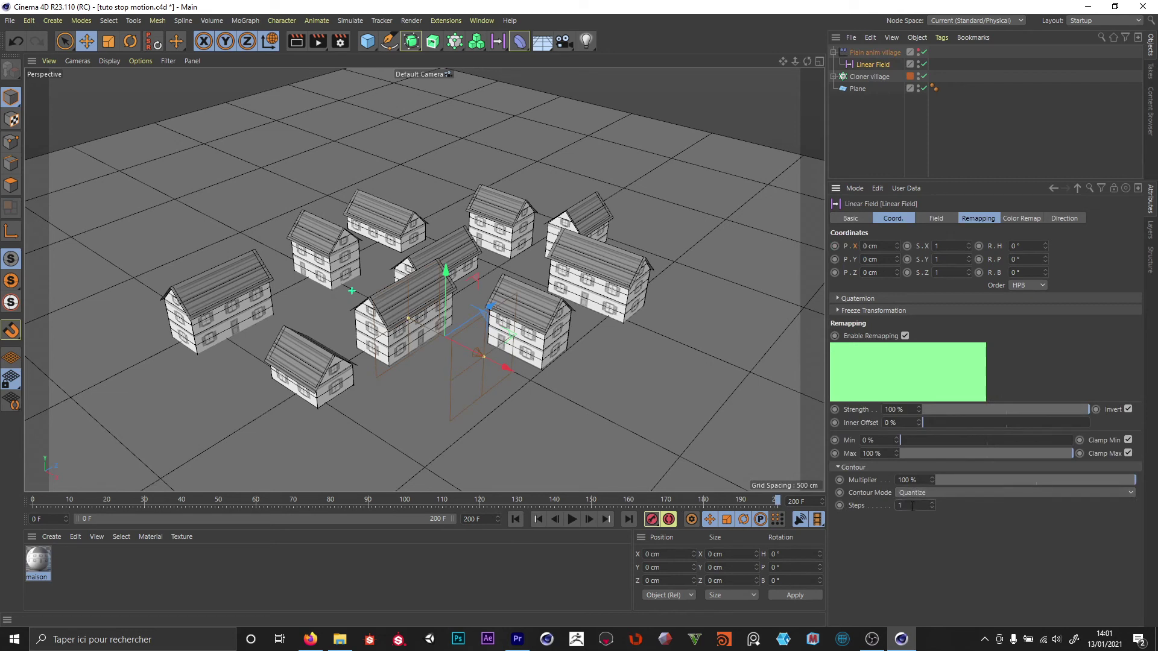
text(100)
key(Return)
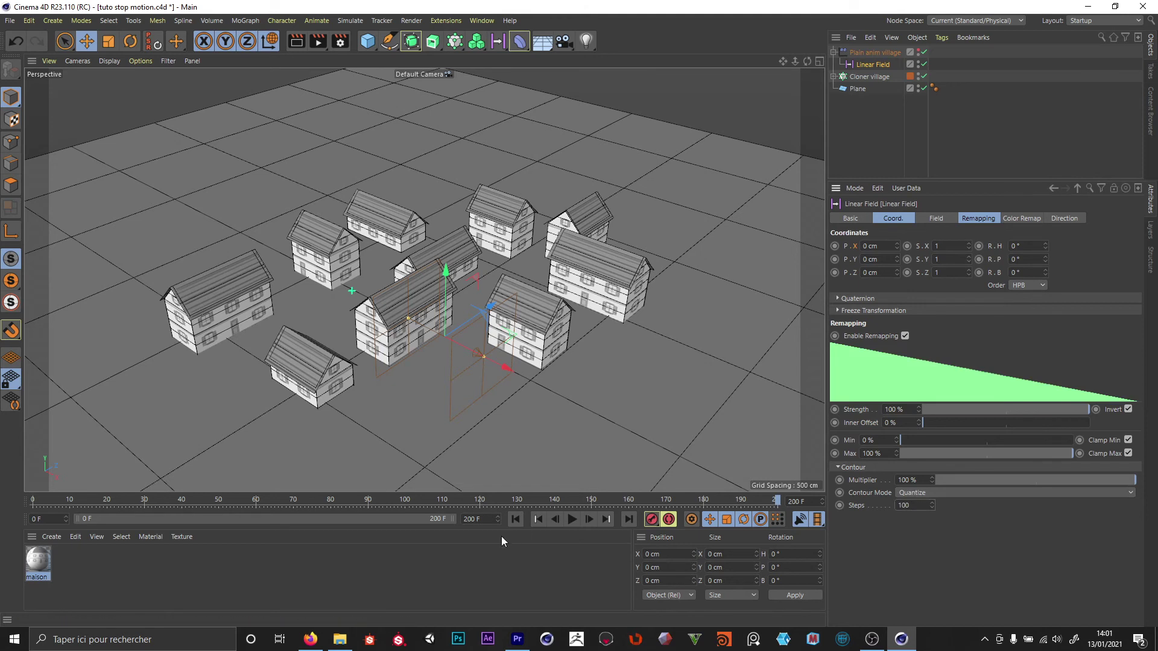
click(870, 54)
Step: Set both keys of Plain anim village's Position X curve to Linear interpolation
right_click(853, 248)
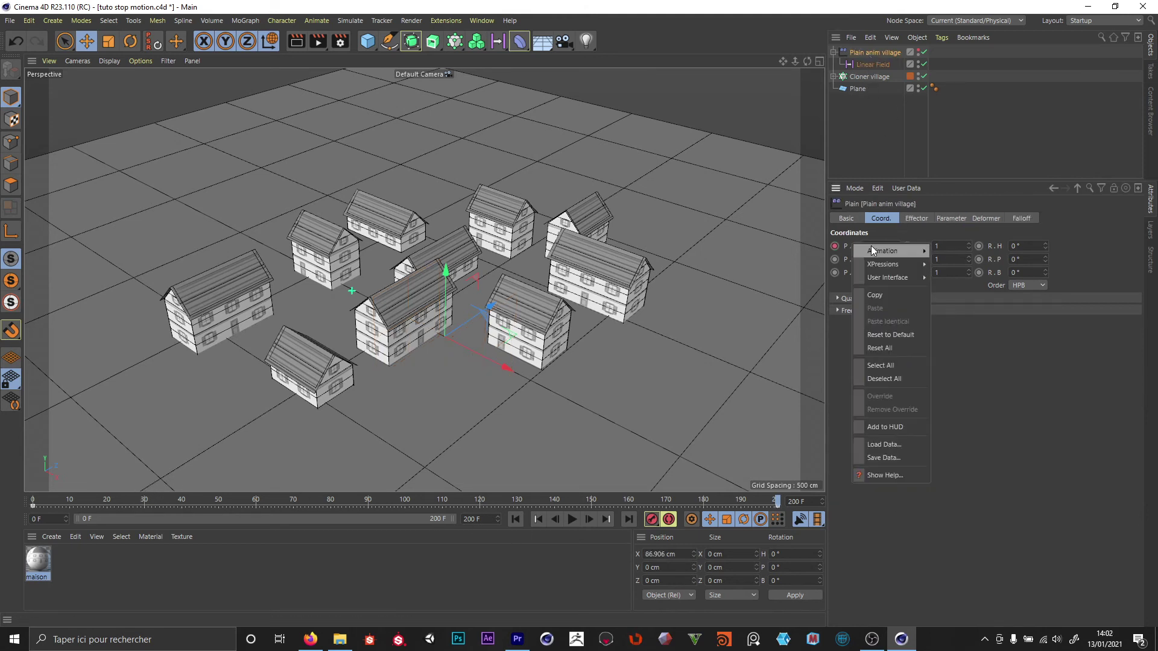
mouse_move(899, 270)
click(966, 375)
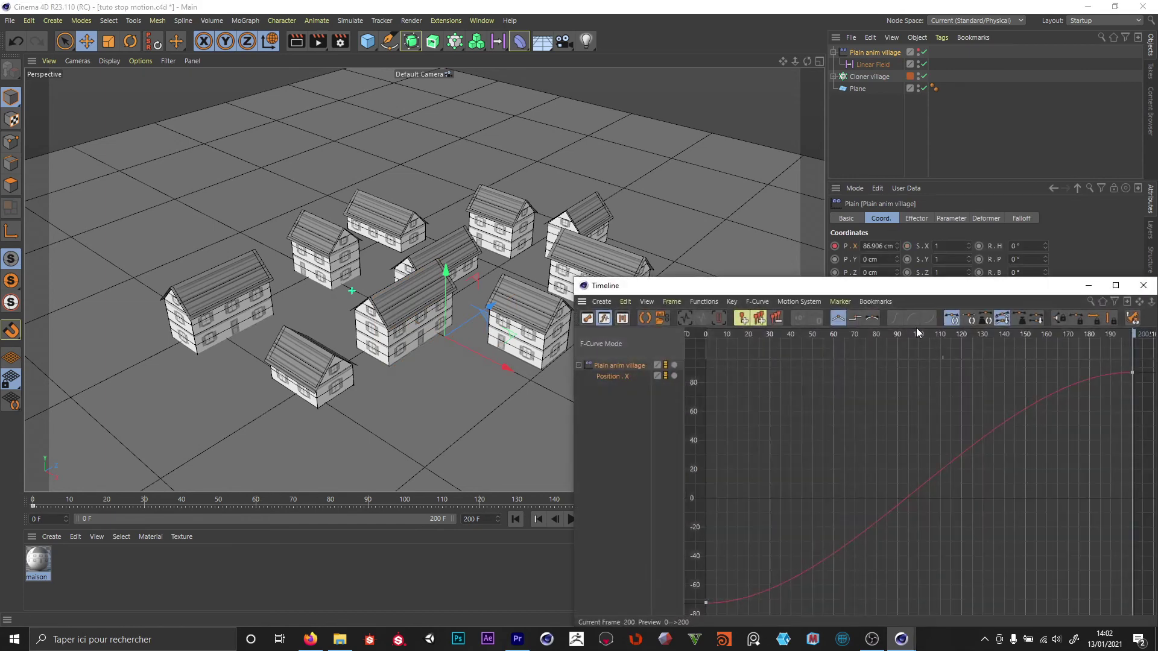
drag(1141, 365, 685, 616)
click(838, 317)
click(1143, 285)
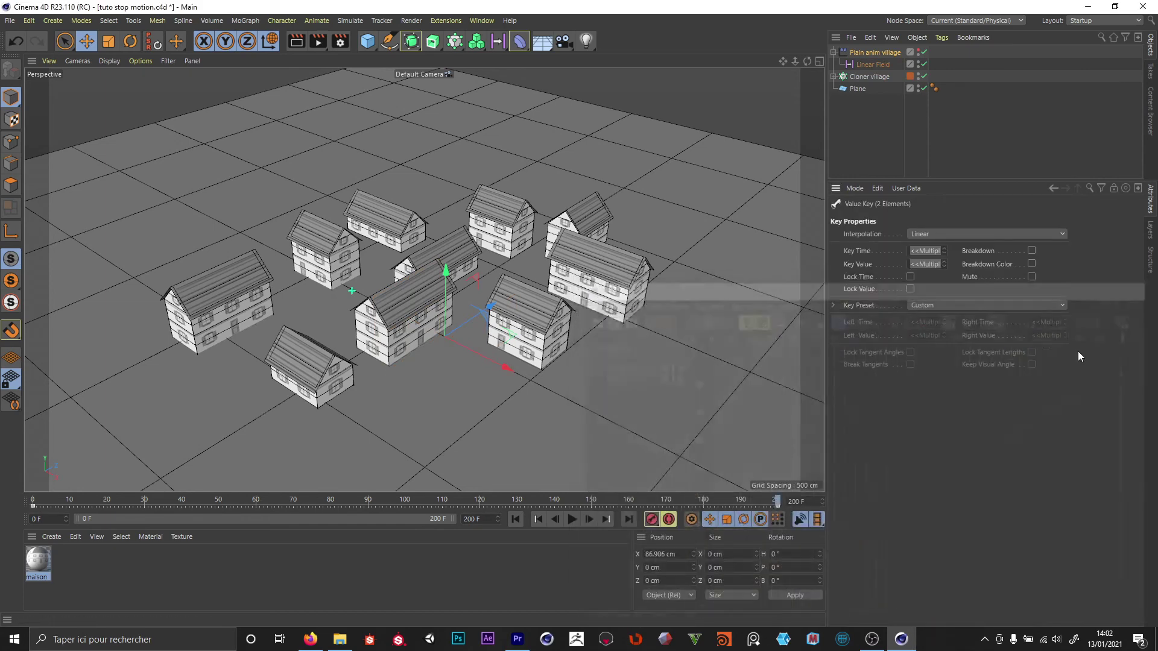
Step: Scrub from around frame 76 to frame 89 to check the sweep, then reselect Plain anim village
drag(357, 501, 311, 503)
key(g)
key(g)
key(g)
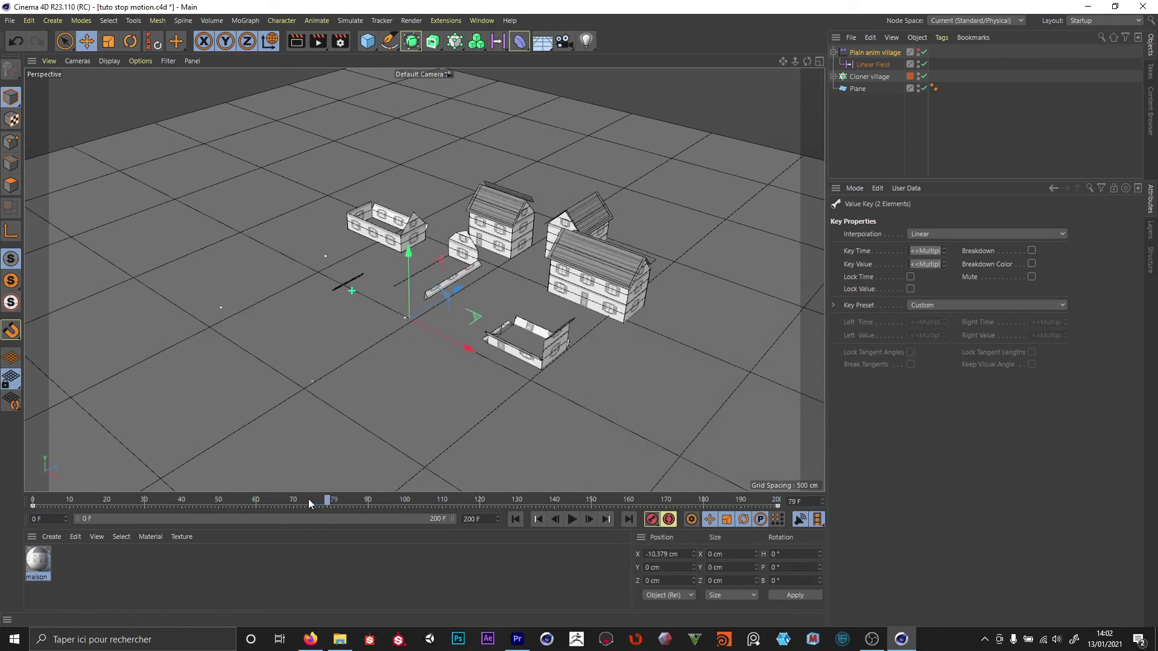
key(g)
key(g)
key(g)
key(g)
key(g)
key(g)
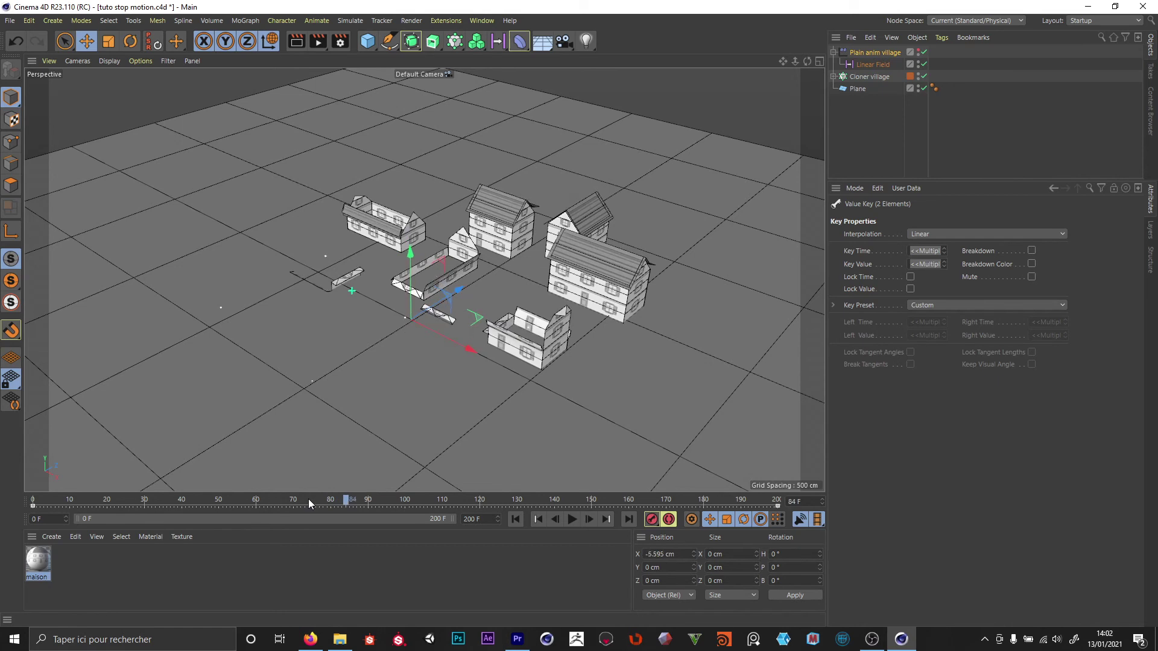
key(g)
key(g)
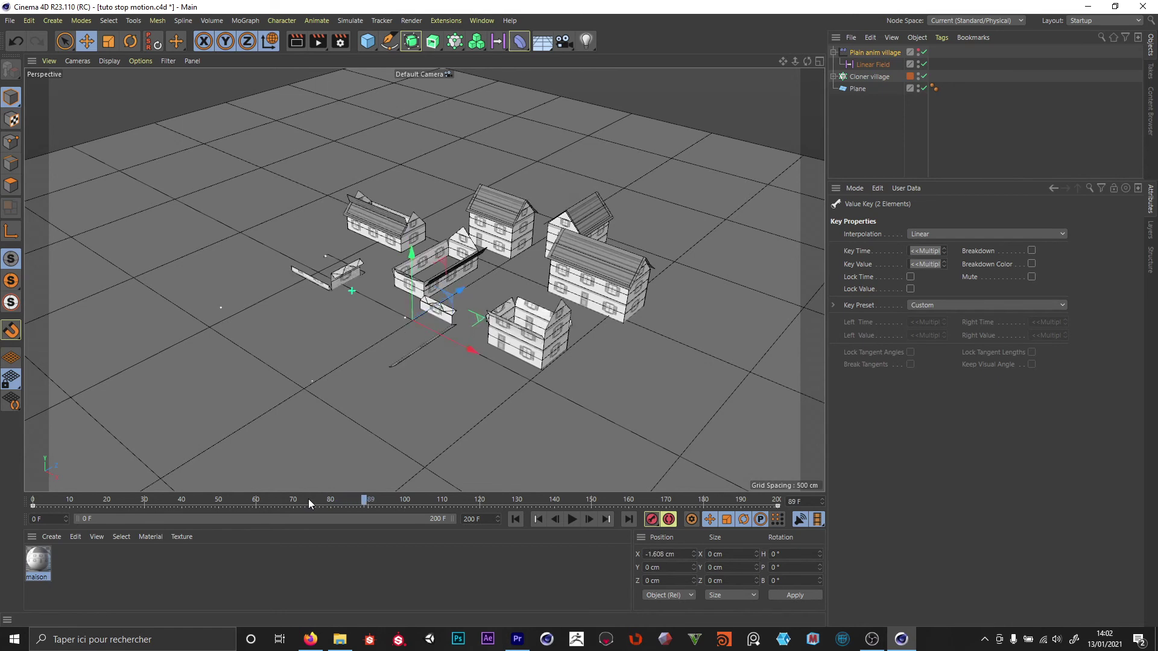
click(875, 64)
click(878, 53)
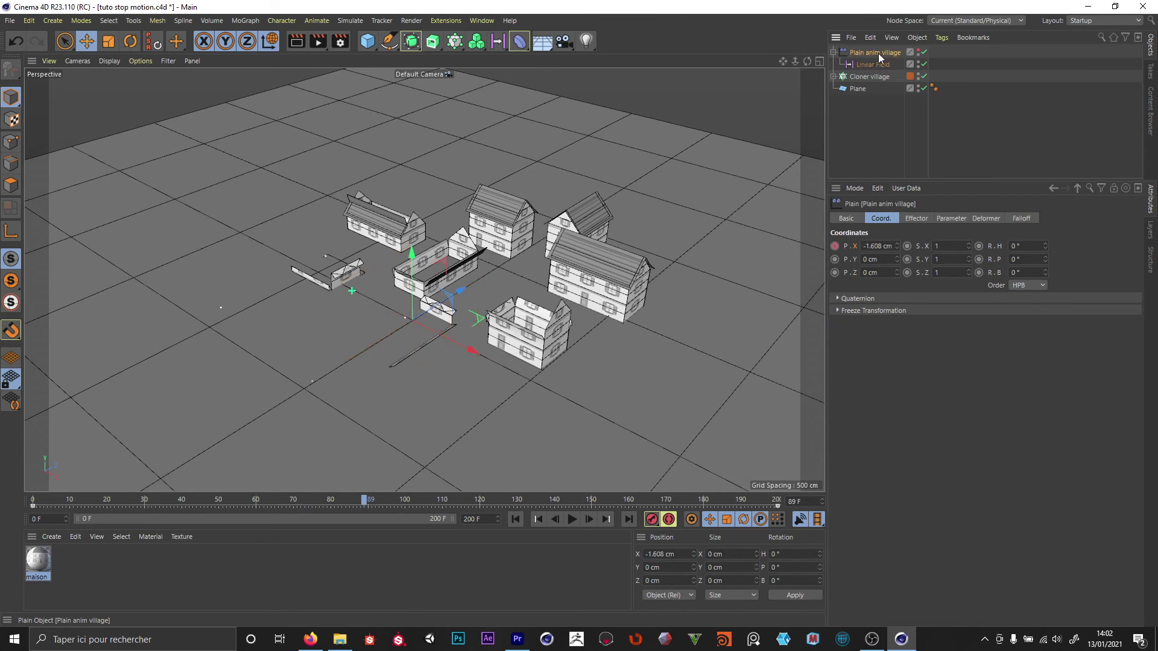
Step: Give the Position X curve spline tangents and lengthen the frame-0 key's tangent for a steep ease-out
right_click(855, 246)
mouse_move(886, 253)
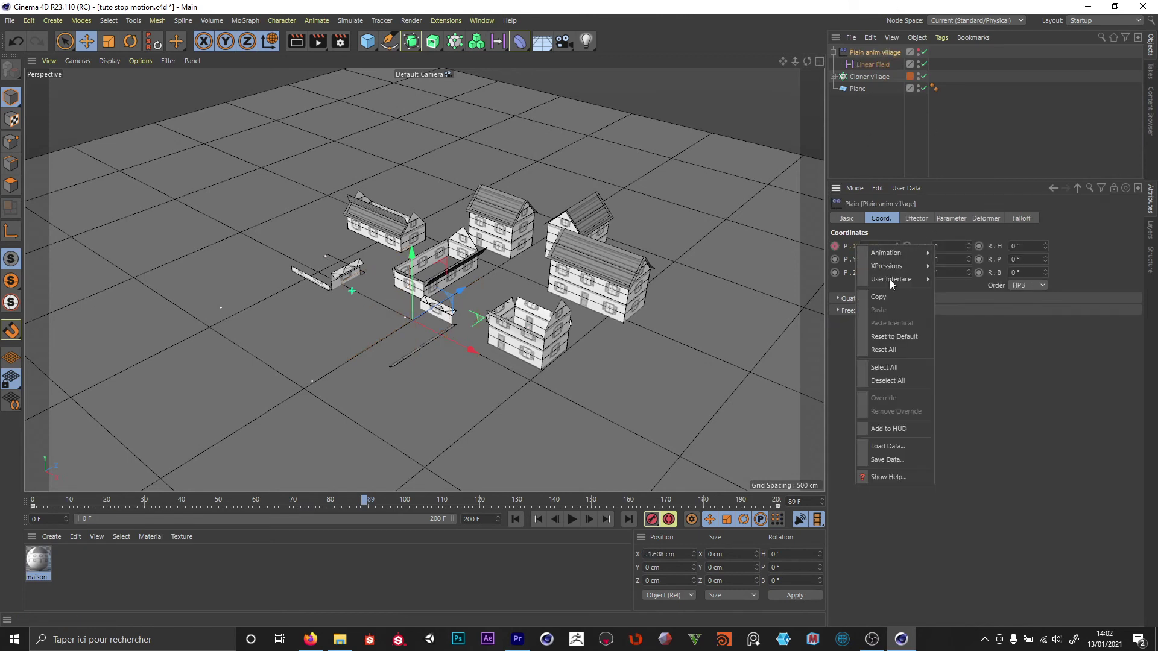
click(972, 380)
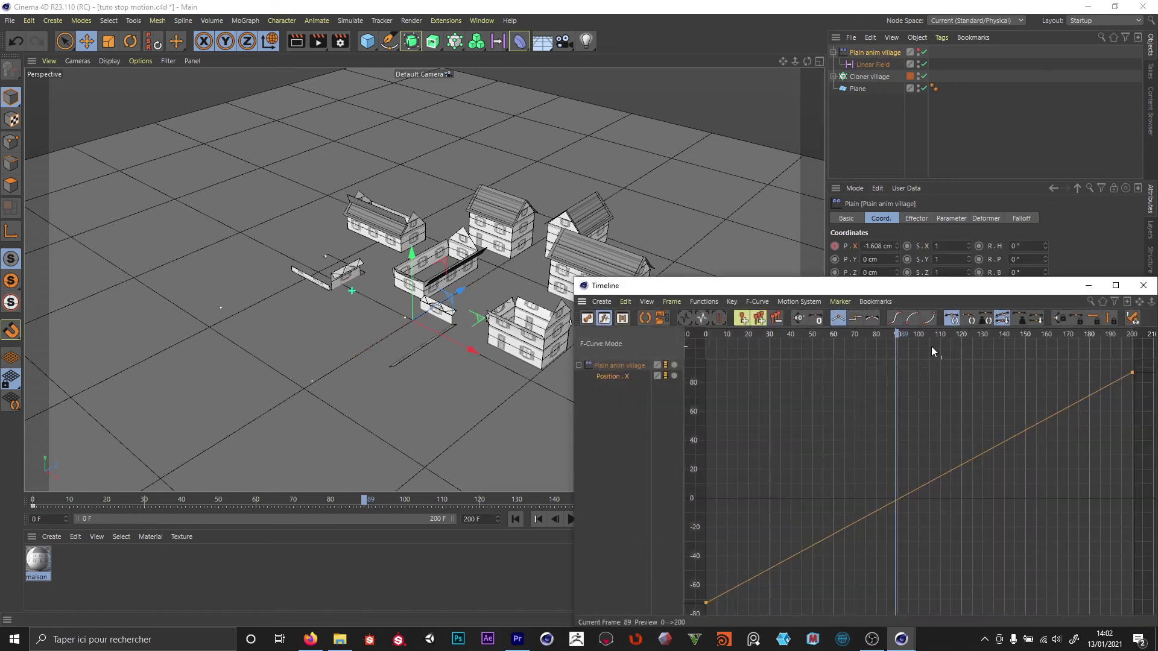
click(895, 318)
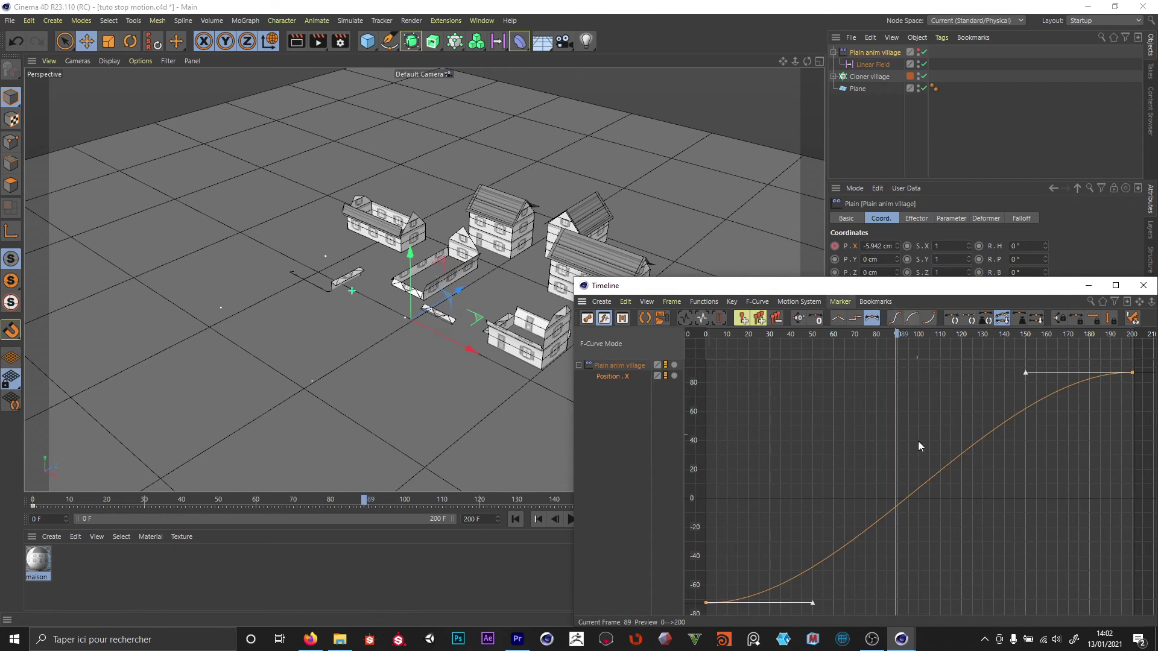
drag(822, 497, 693, 615)
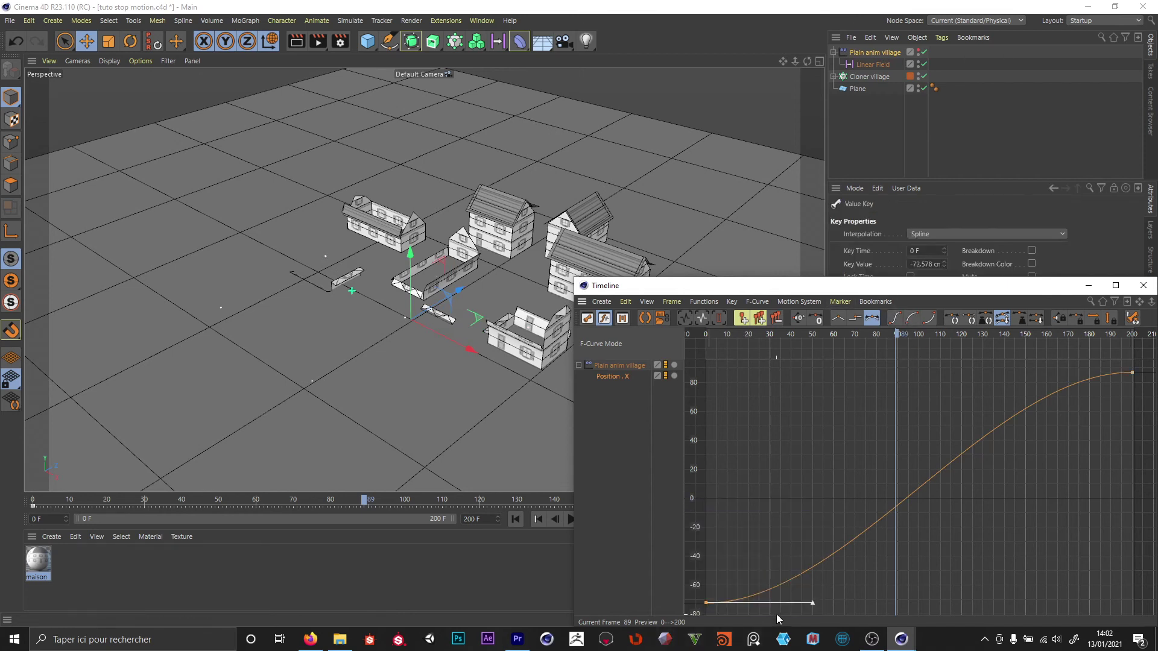
drag(812, 603, 765, 412)
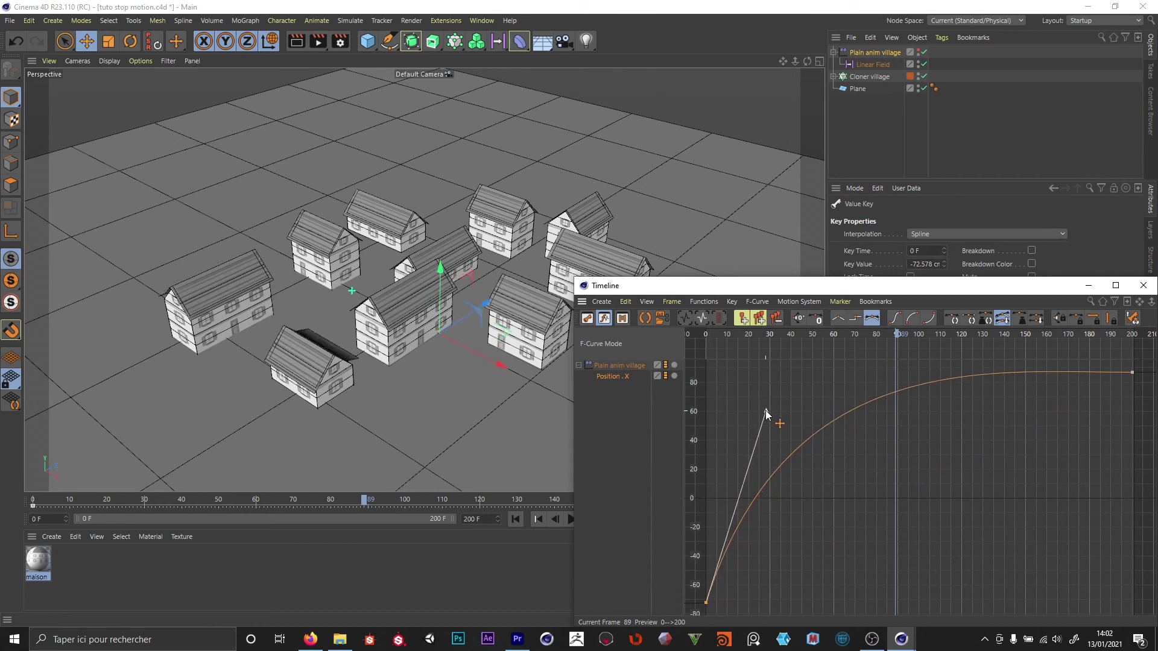
click(1143, 286)
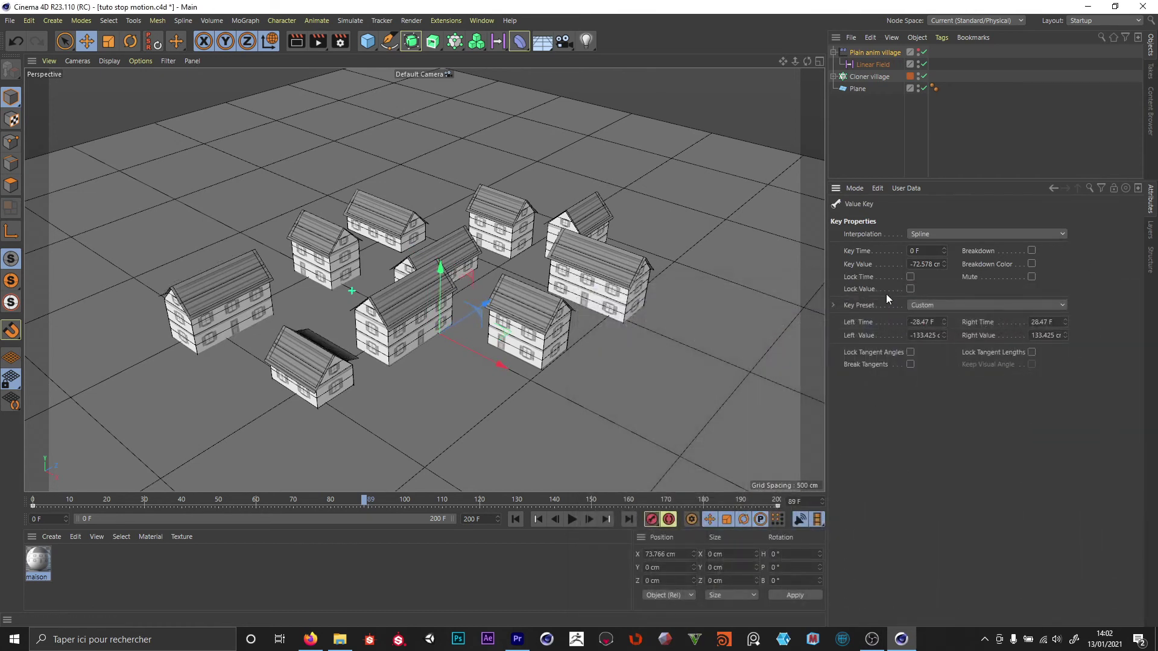
Step: Scrub back through frames 57 and 10, then play the animation to watch the houses build
drag(364, 502, 56, 506)
key(g)
click(71, 505)
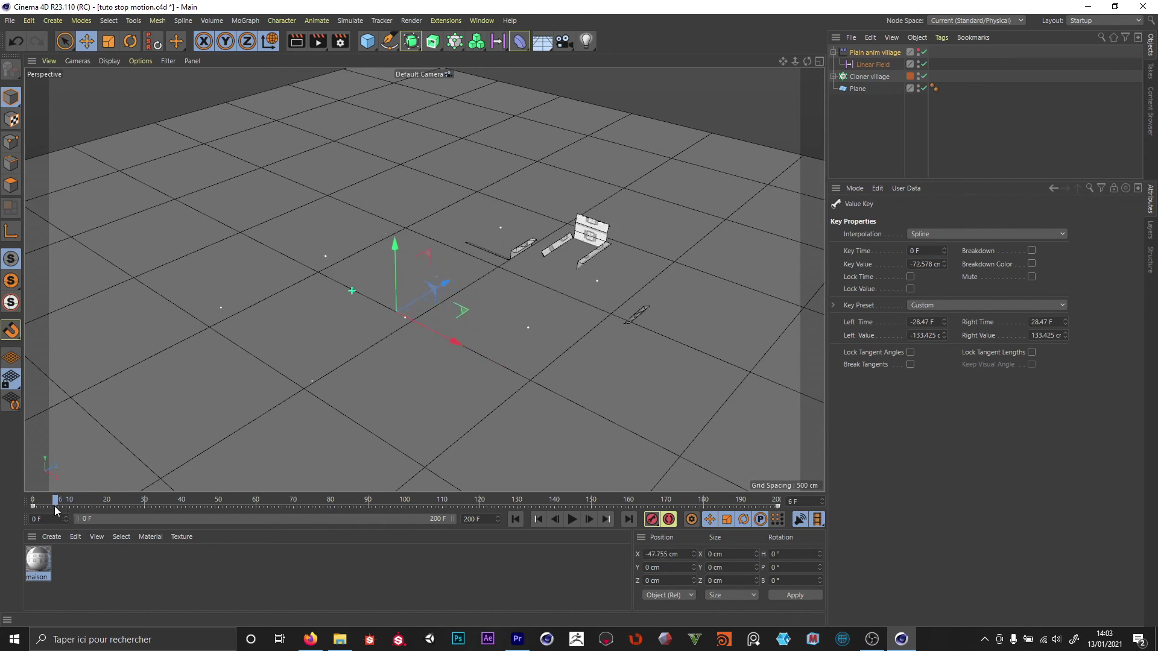
key(g)
key(g)
key(g)
key(g)
key(g)
key(g)
key(g)
key(g)
key(g)
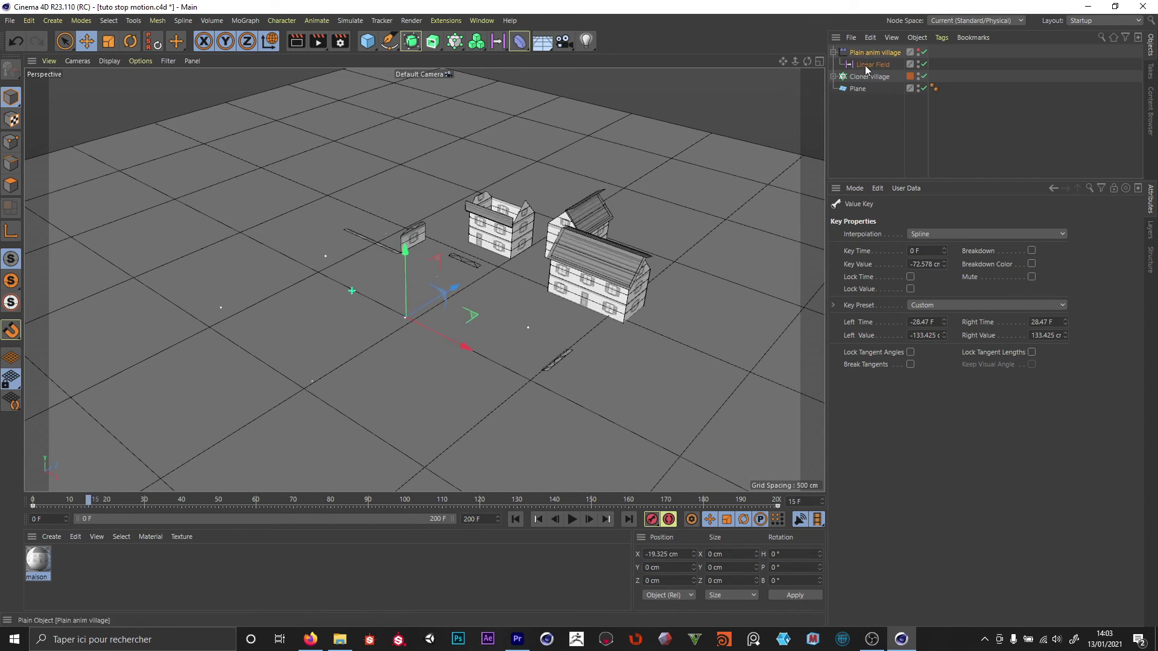
Step: Revert tuto stop motion.c4d to its saved version, confirming with Oui, and start playback
click(10, 21)
click(60, 79)
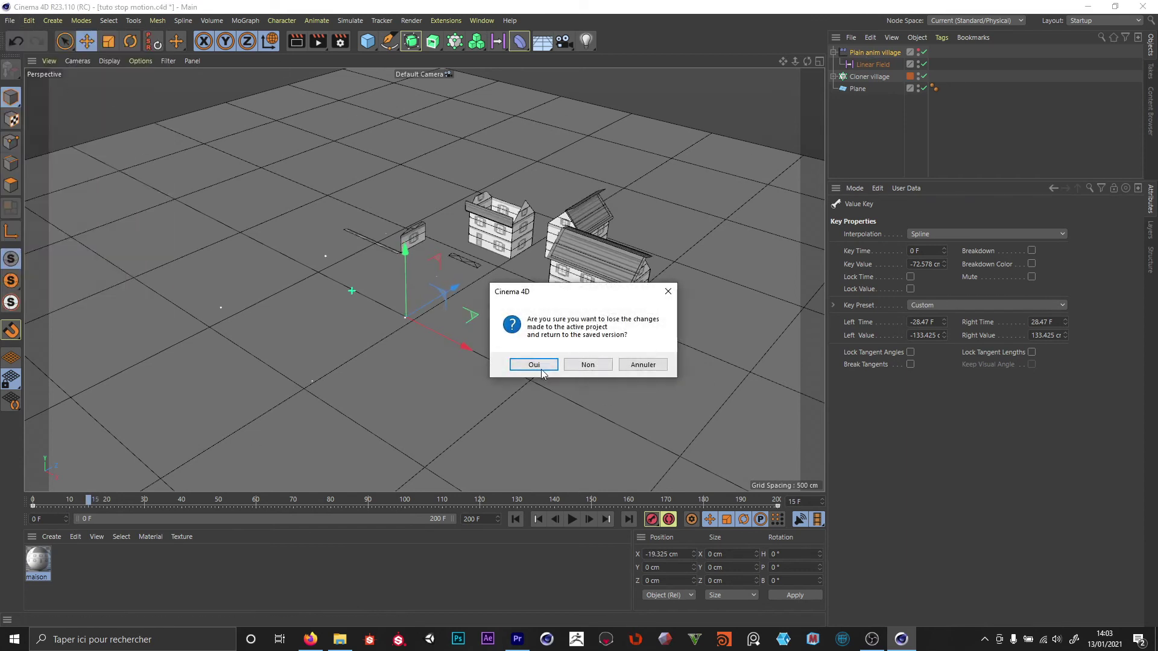
click(539, 366)
key(F8)
Step: Stop playback at frame 17 and select the Linear Field inside Plain anim village
click(572, 519)
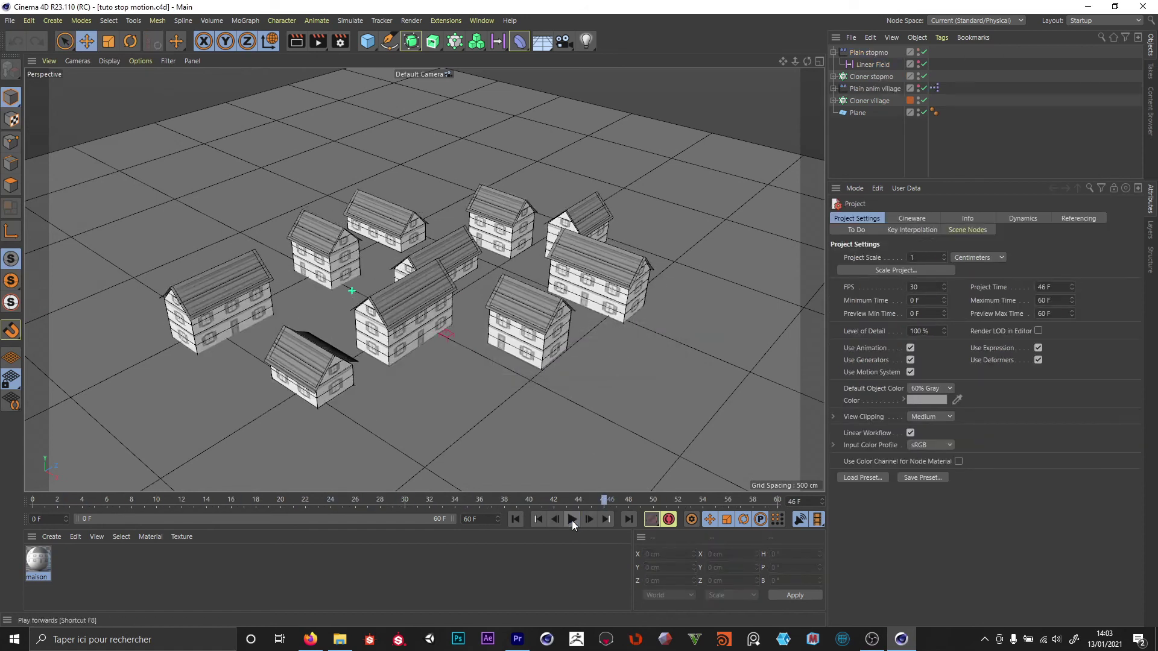
drag(588, 502, 255, 478)
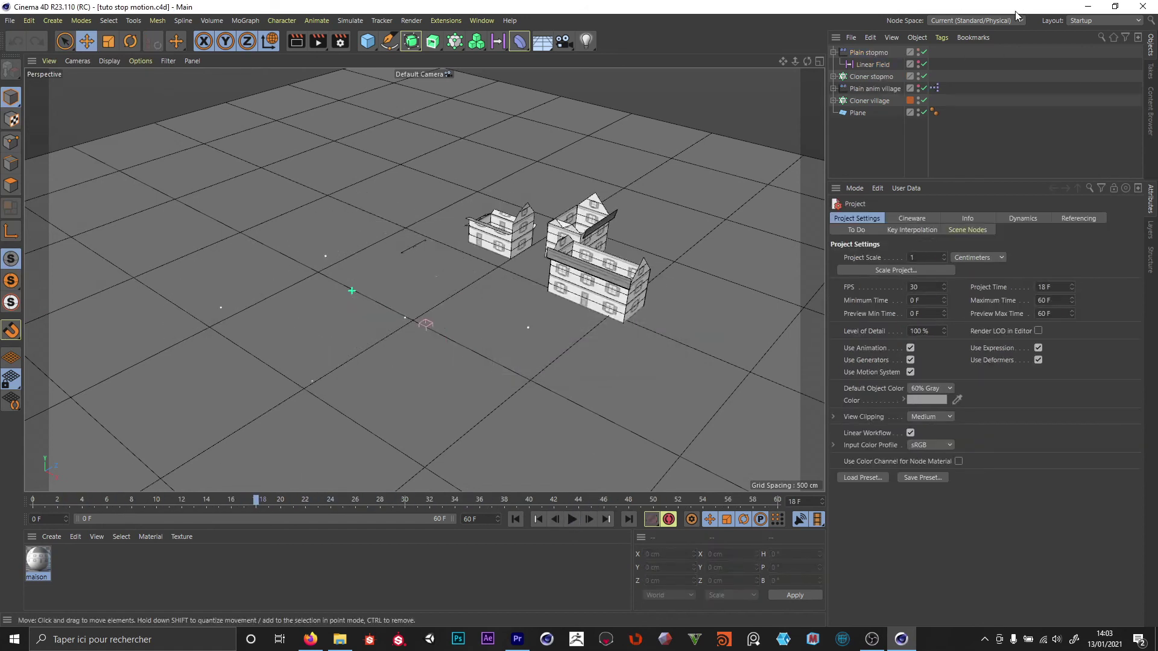
click(868, 77)
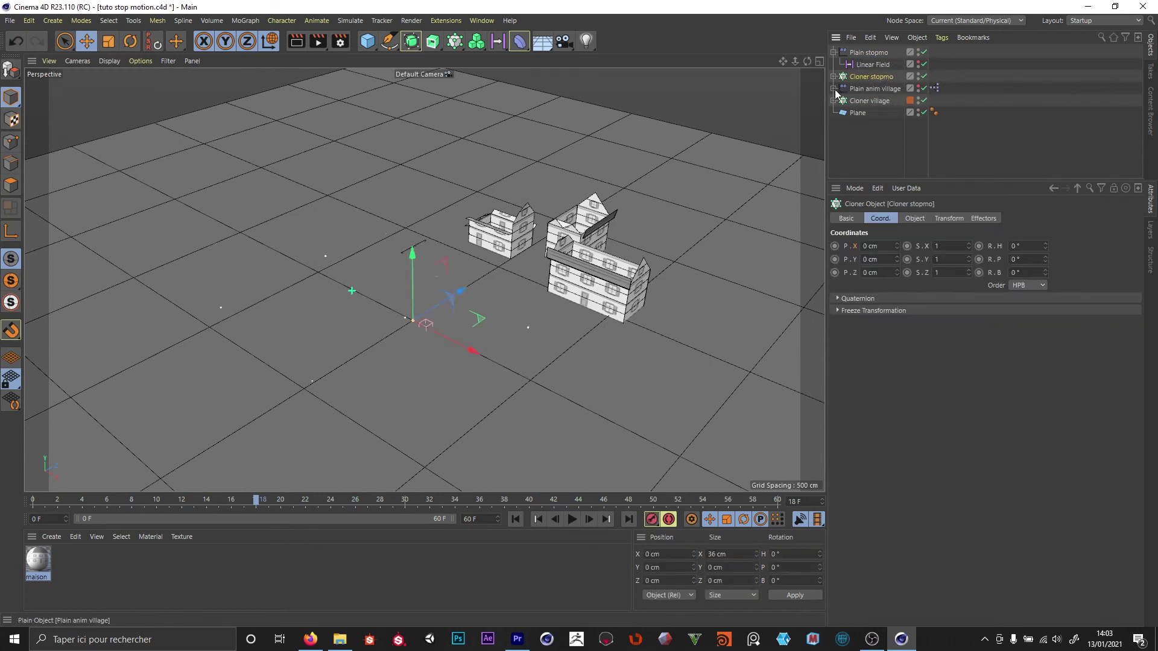
click(834, 88)
click(870, 89)
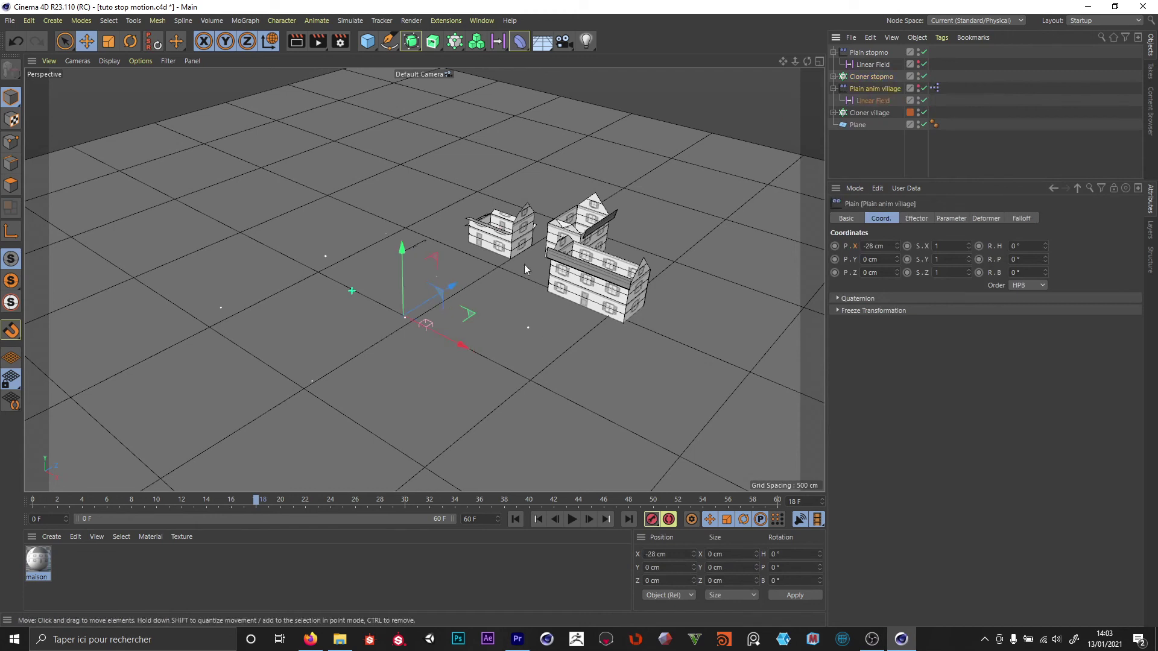
click(873, 101)
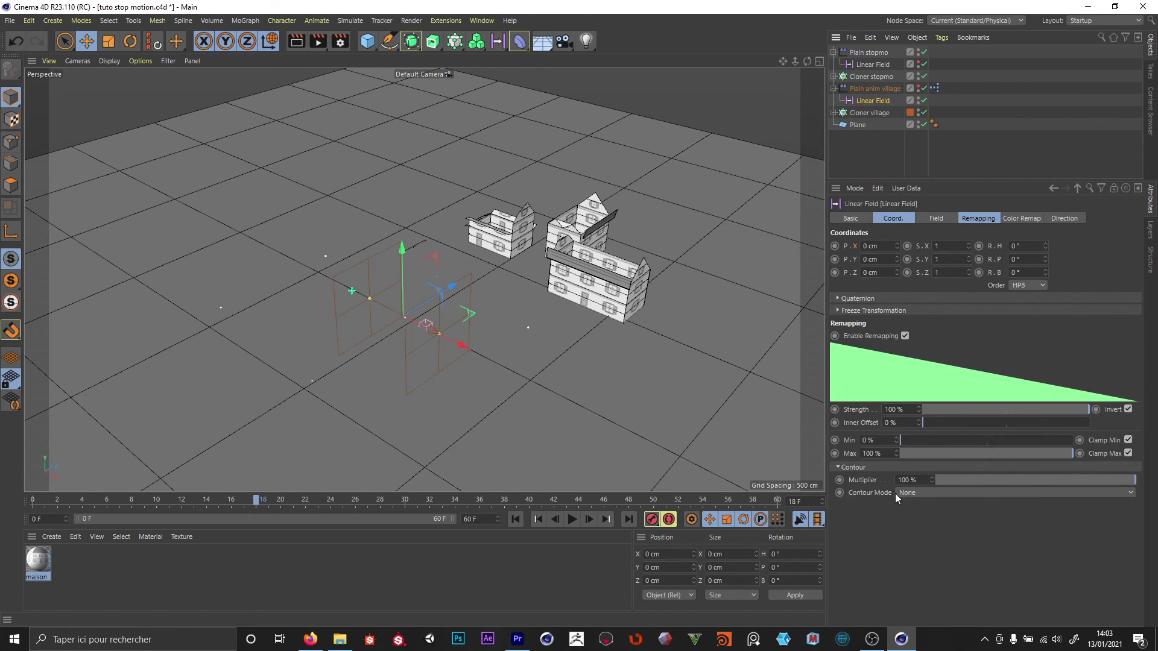
Step: Set the Linear Field contour to Curve with a steep ease-out spline, then preview and play the animation
click(949, 491)
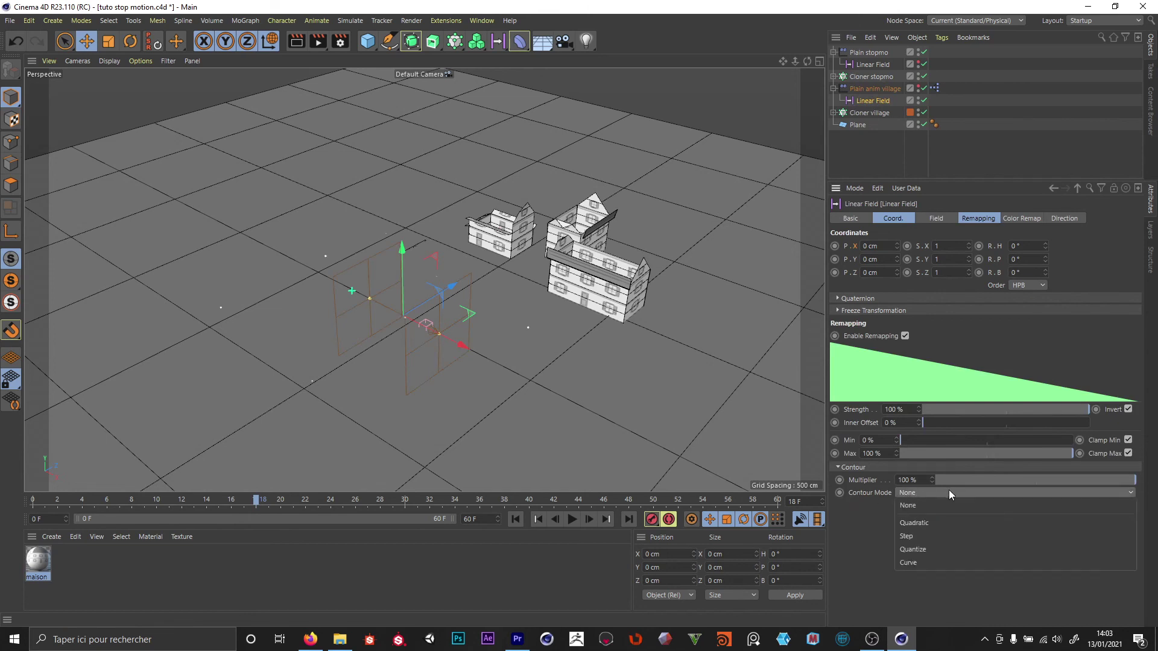
click(931, 561)
click(946, 584)
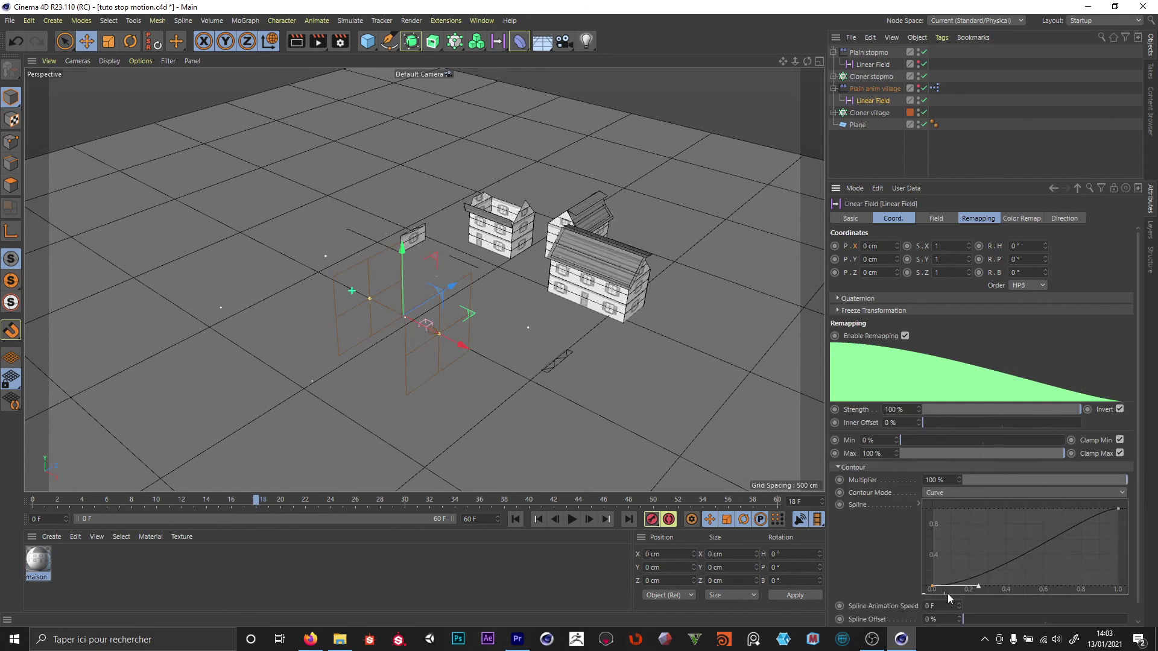
drag(978, 587, 936, 523)
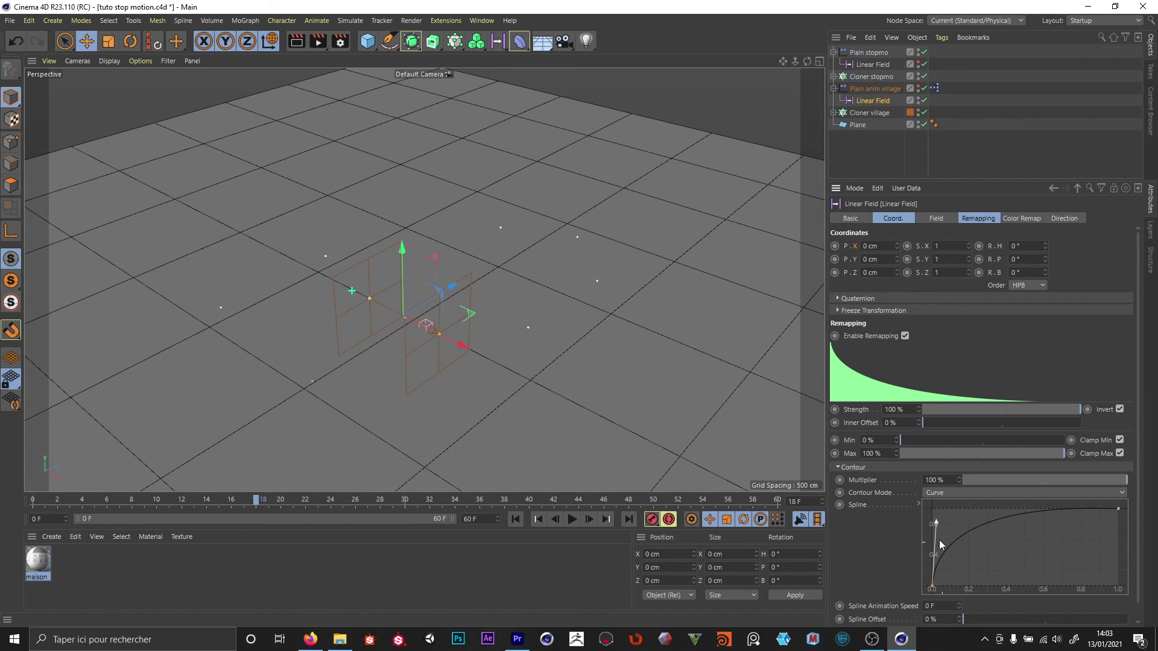
drag(242, 501, 578, 485)
key(F8)
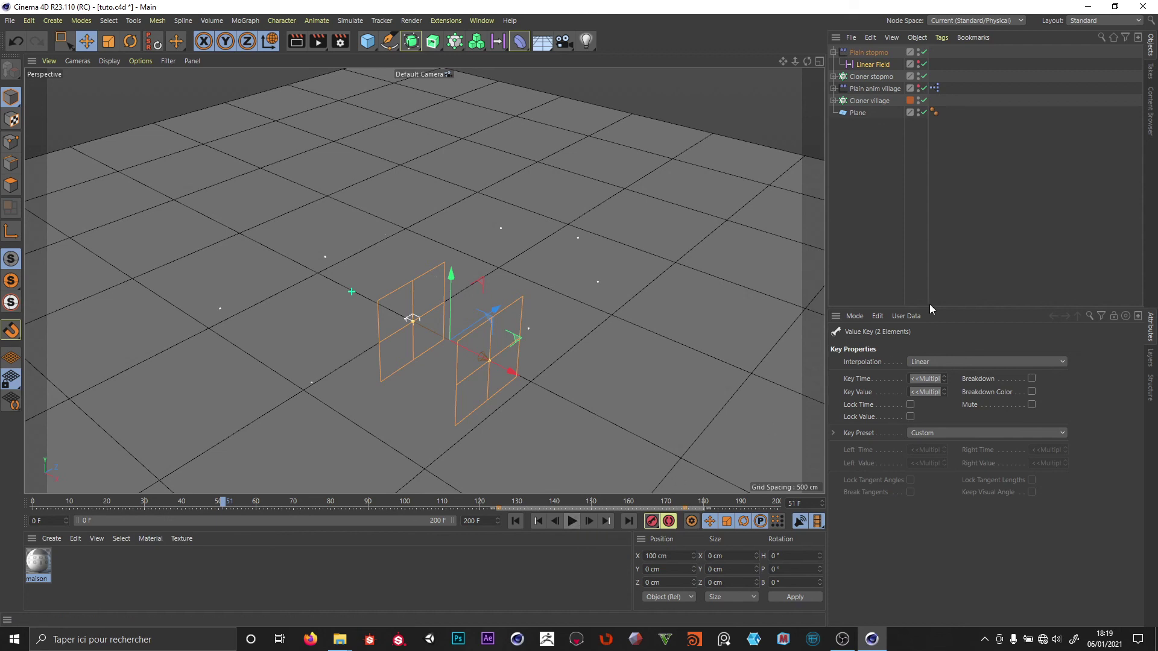
Step: Inspect Cloner village and the Linear Field inside Plain anim village in the Object Manager
click(834, 52)
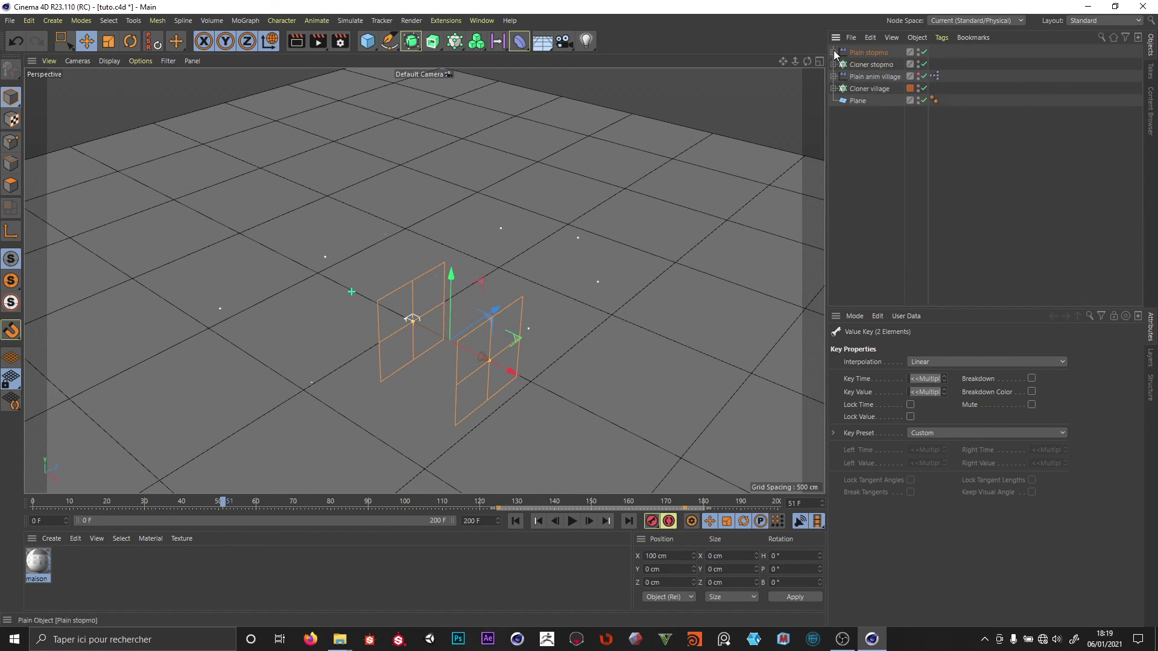
click(831, 89)
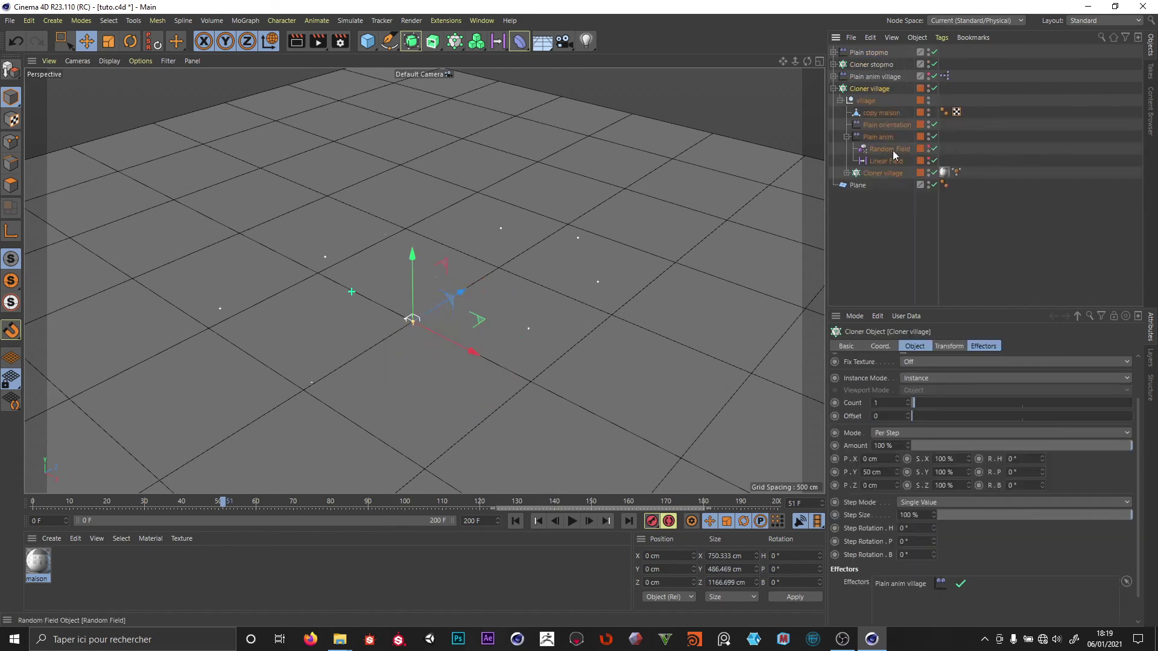
click(883, 172)
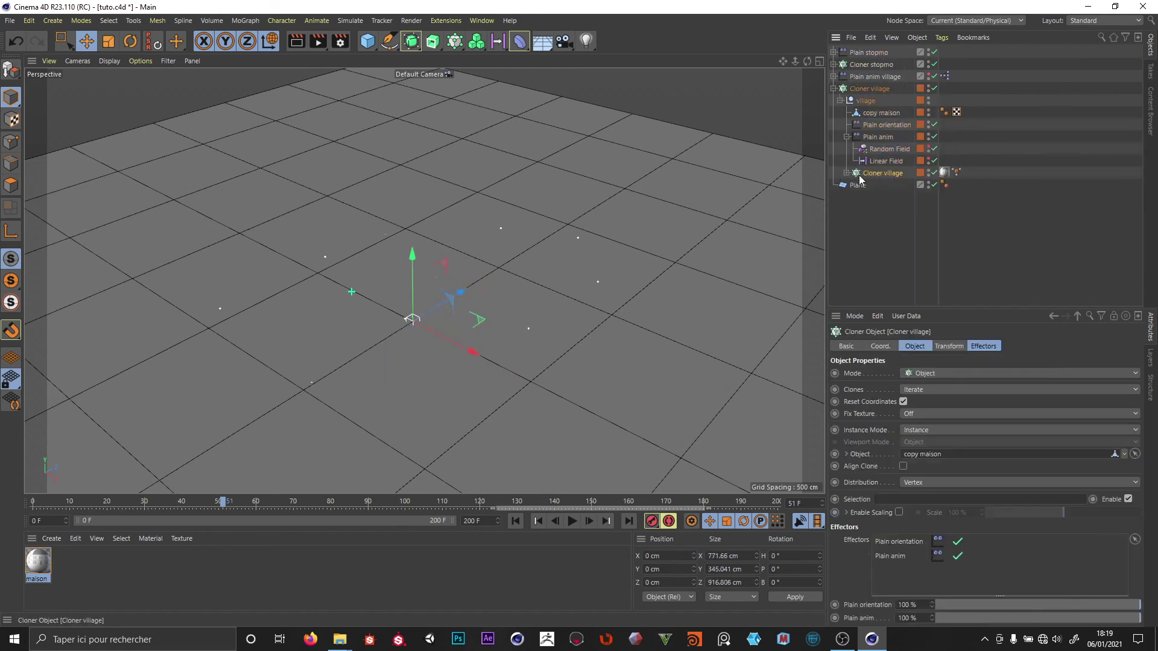
click(863, 100)
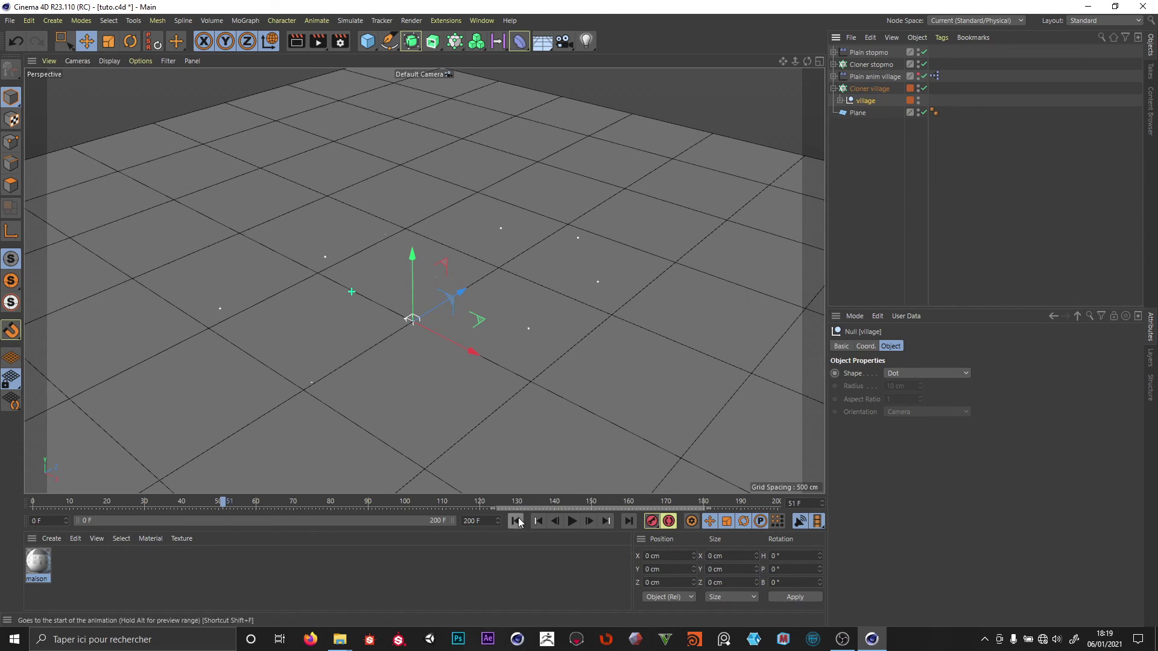
click(833, 76)
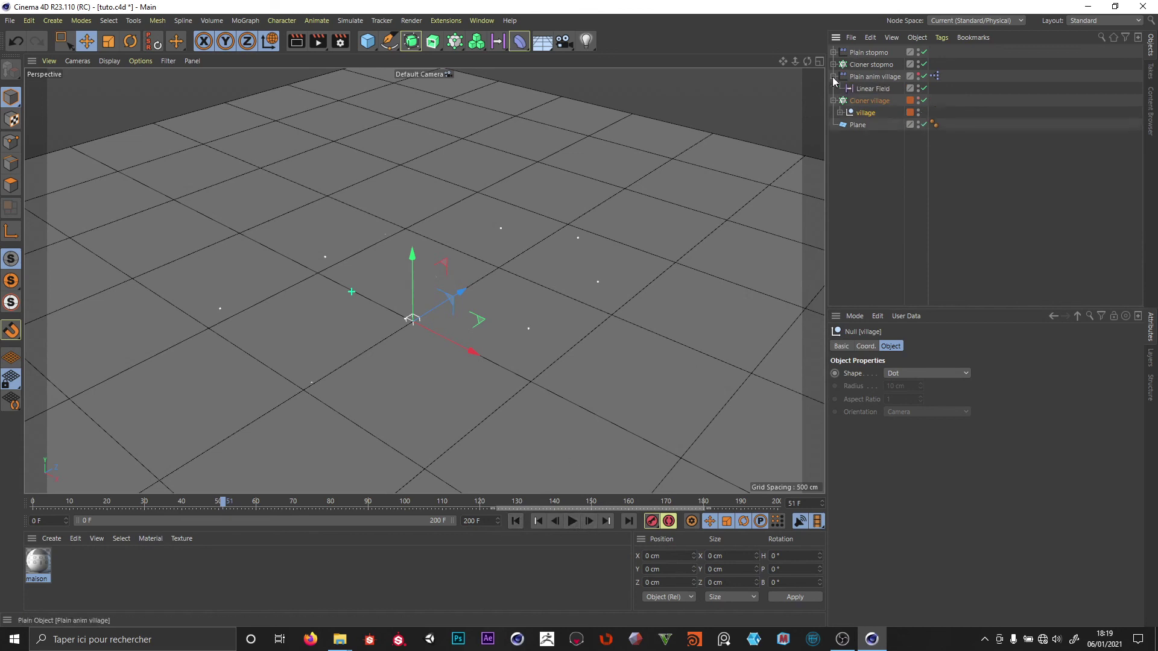
click(872, 88)
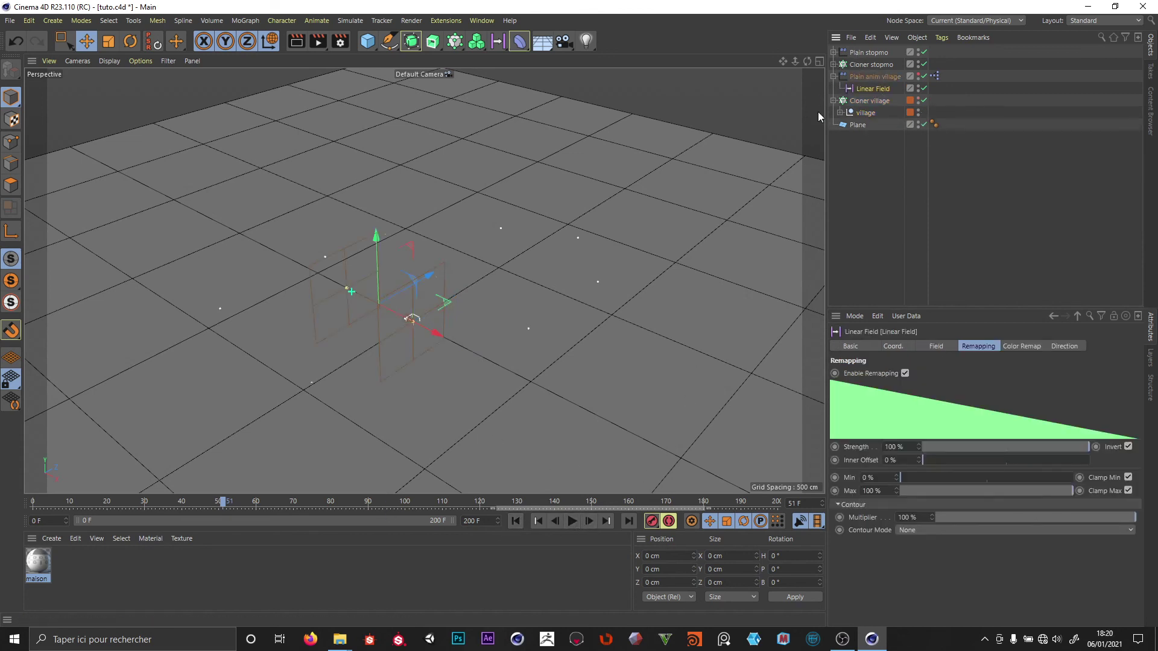
click(875, 76)
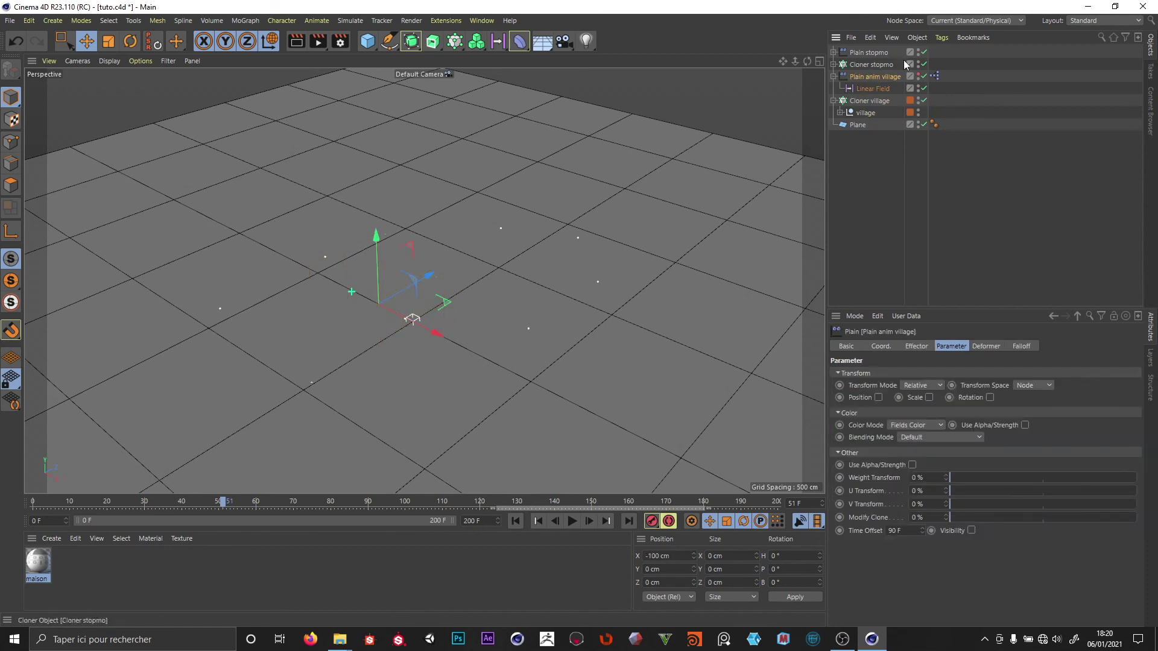
Step: Select Plain stopmo's Linear Field and shift its two keys earlier toward frame 51
click(868, 51)
click(833, 52)
click(872, 64)
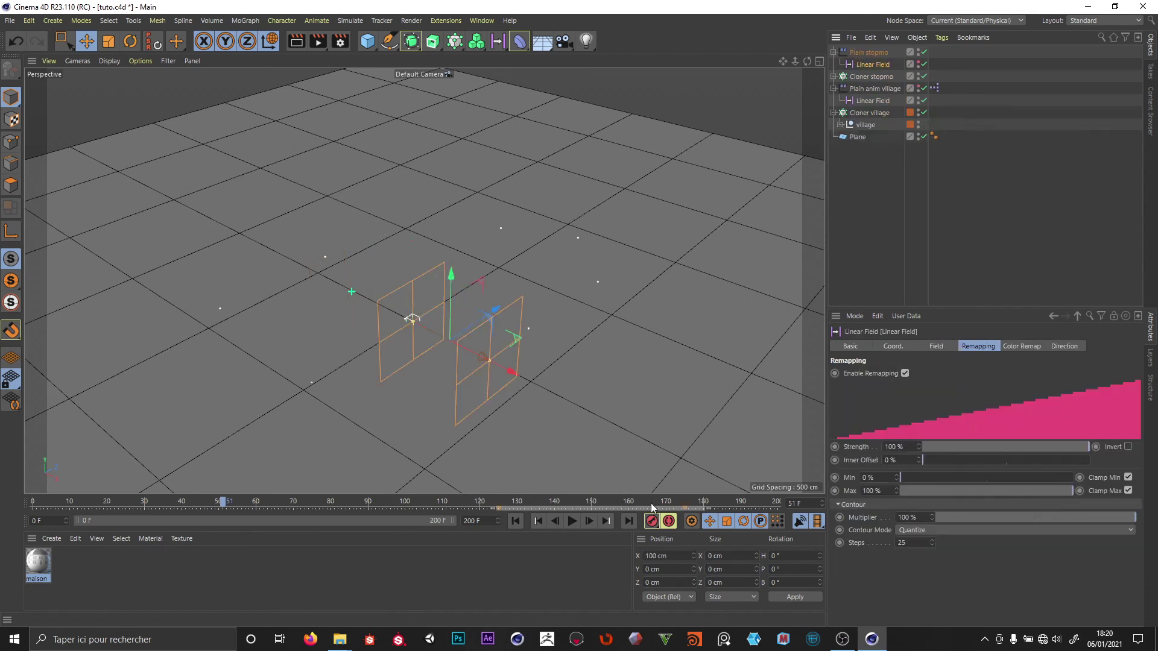
drag(647, 513, 183, 528)
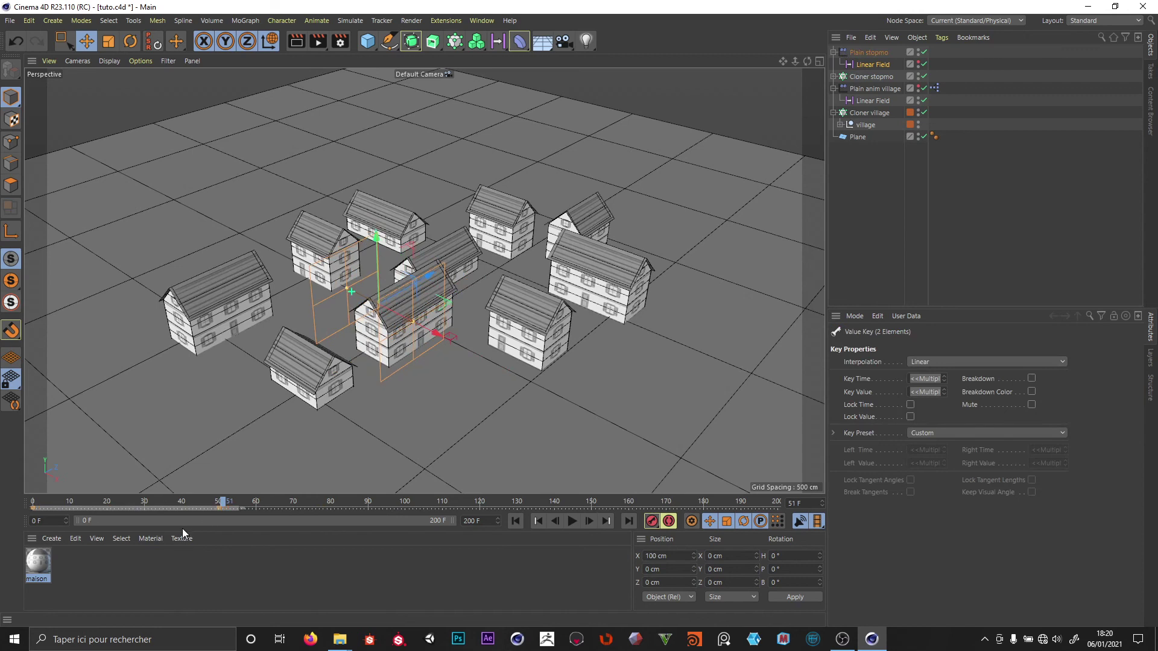
click(516, 521)
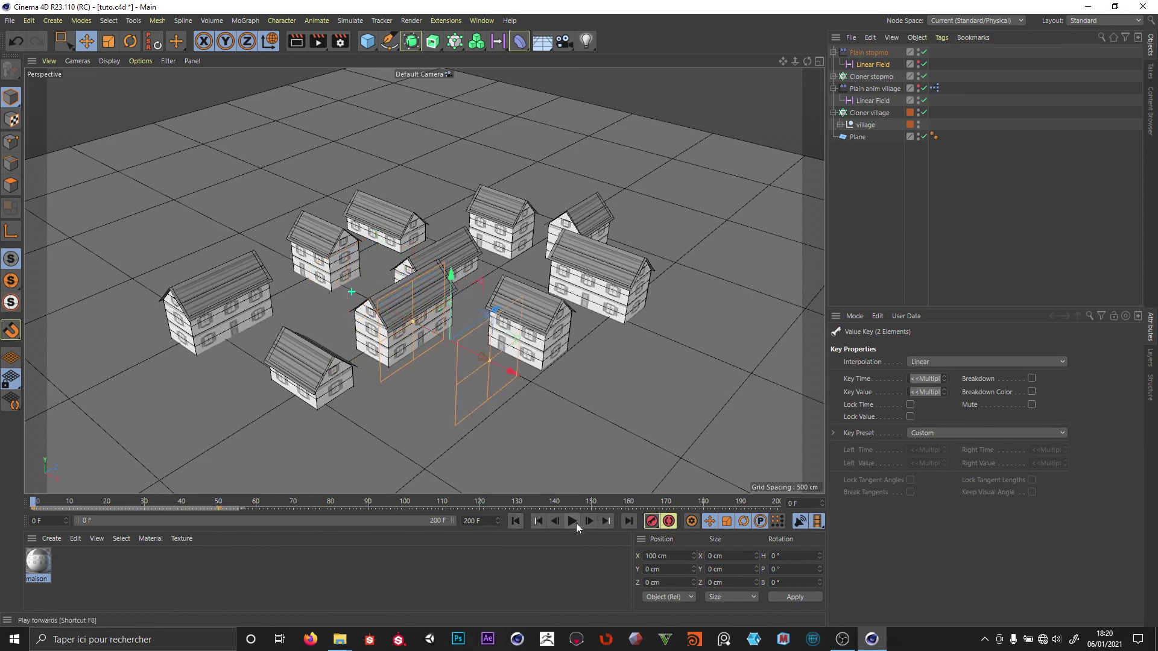
click(572, 522)
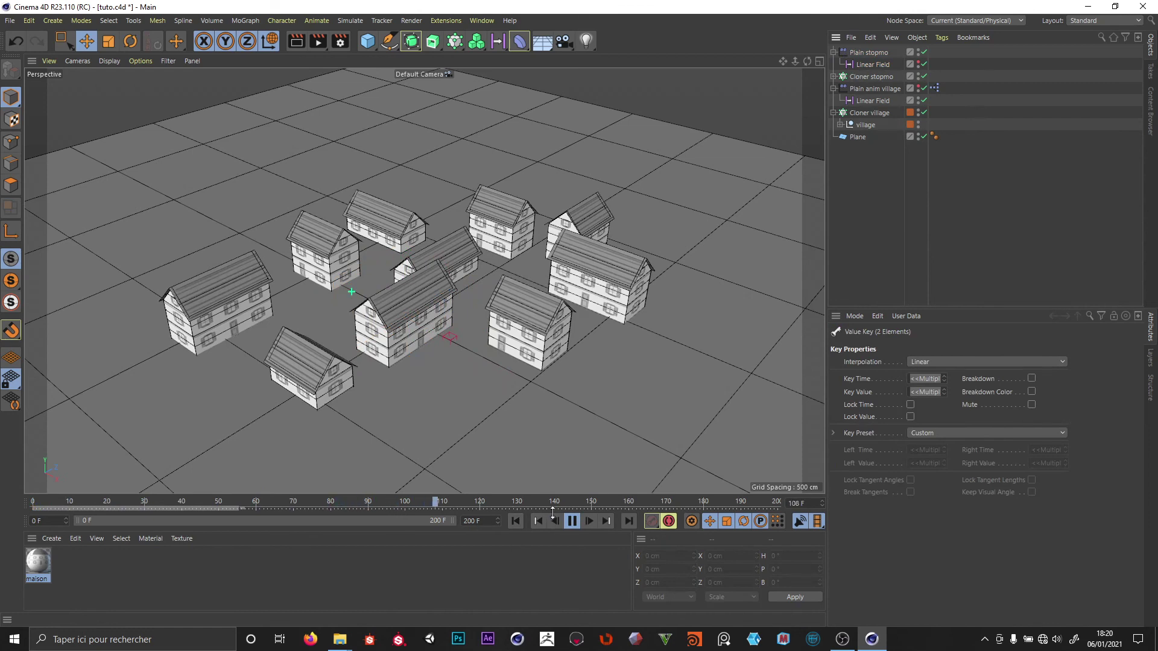
key(F8)
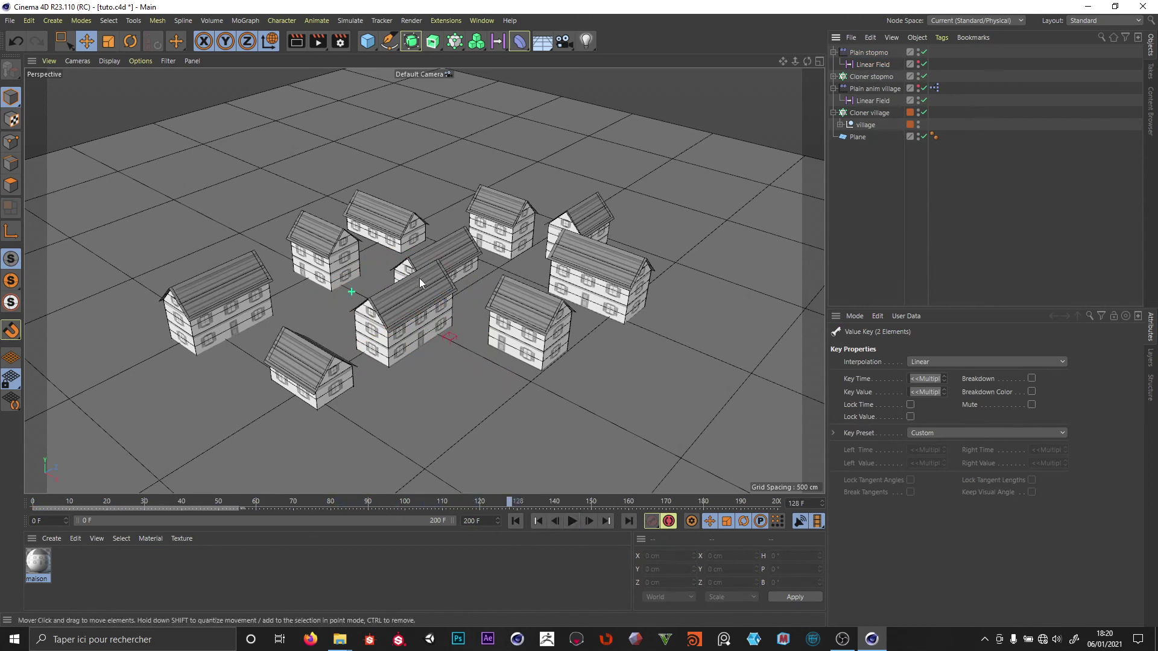